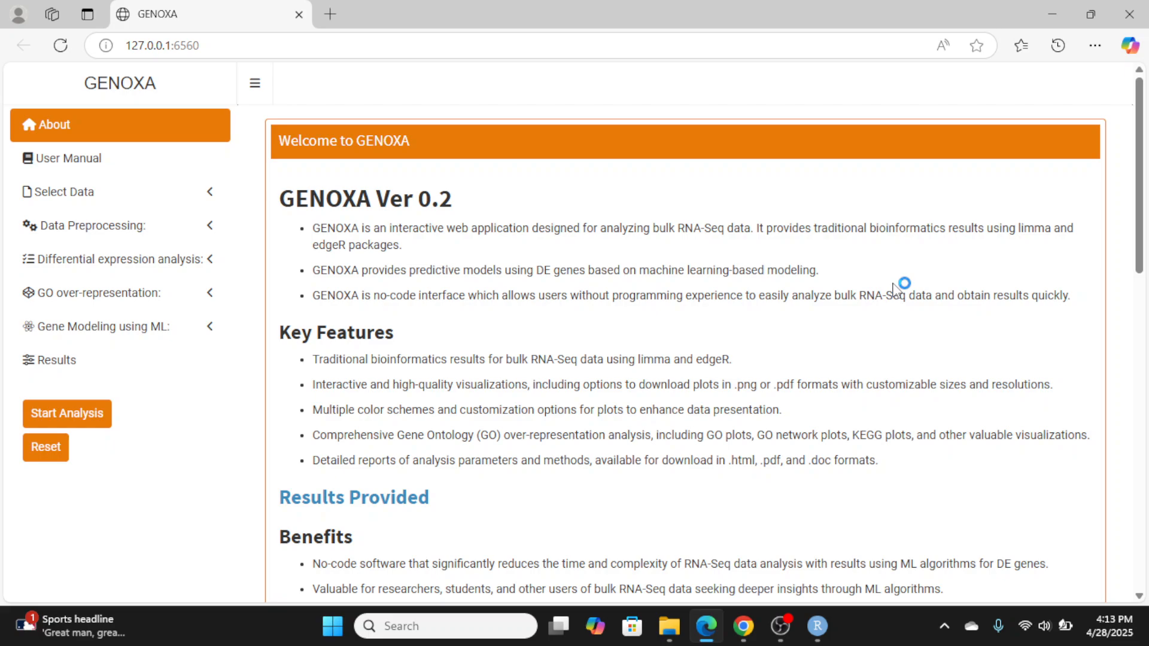
Expand the Results Provided section on the About page, review its list of outputs, and collapse it again
{"action": "scroll", "coordinate": [895, 287], "scroll_direction": "down", "scroll_amount": 4}
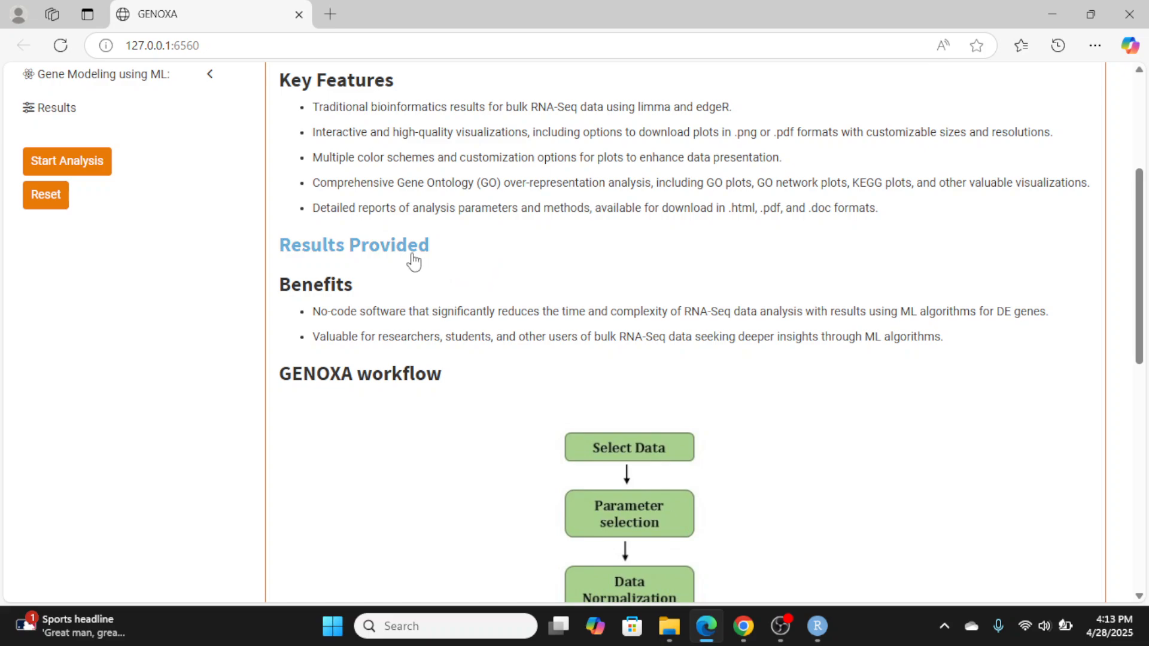
{"action": "left_click", "coordinate": [413, 256]}
{"action": "scroll", "coordinate": [525, 294], "scroll_direction": "down", "scroll_amount": 4}
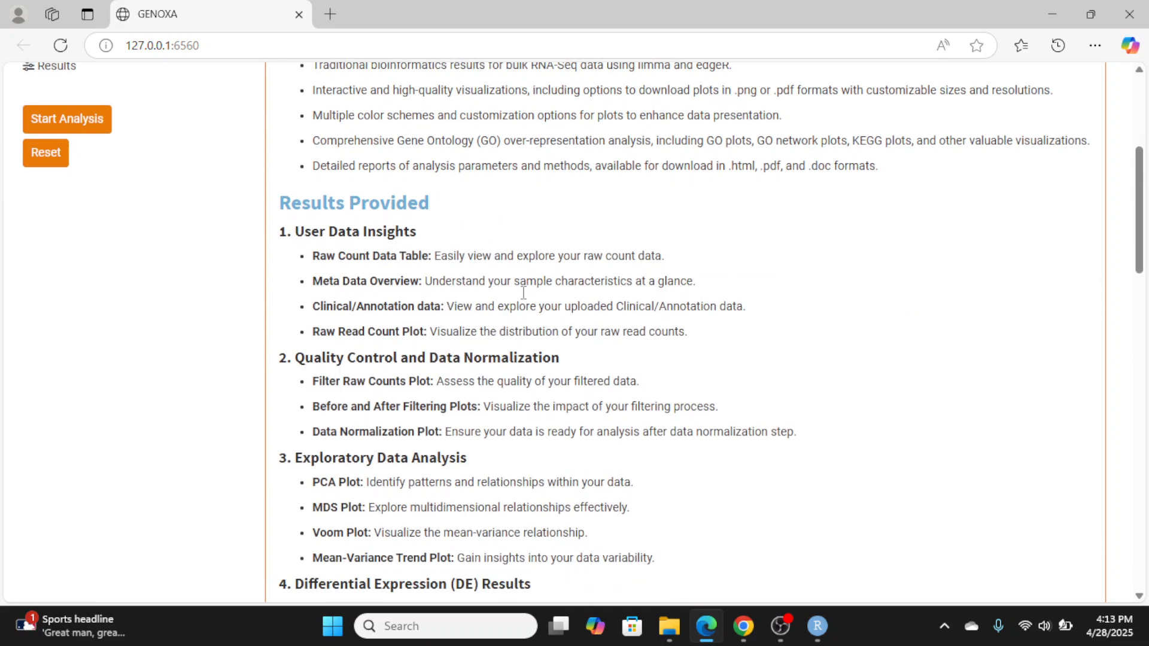
{"action": "scroll", "coordinate": [524, 293], "scroll_direction": "down", "scroll_amount": 5}
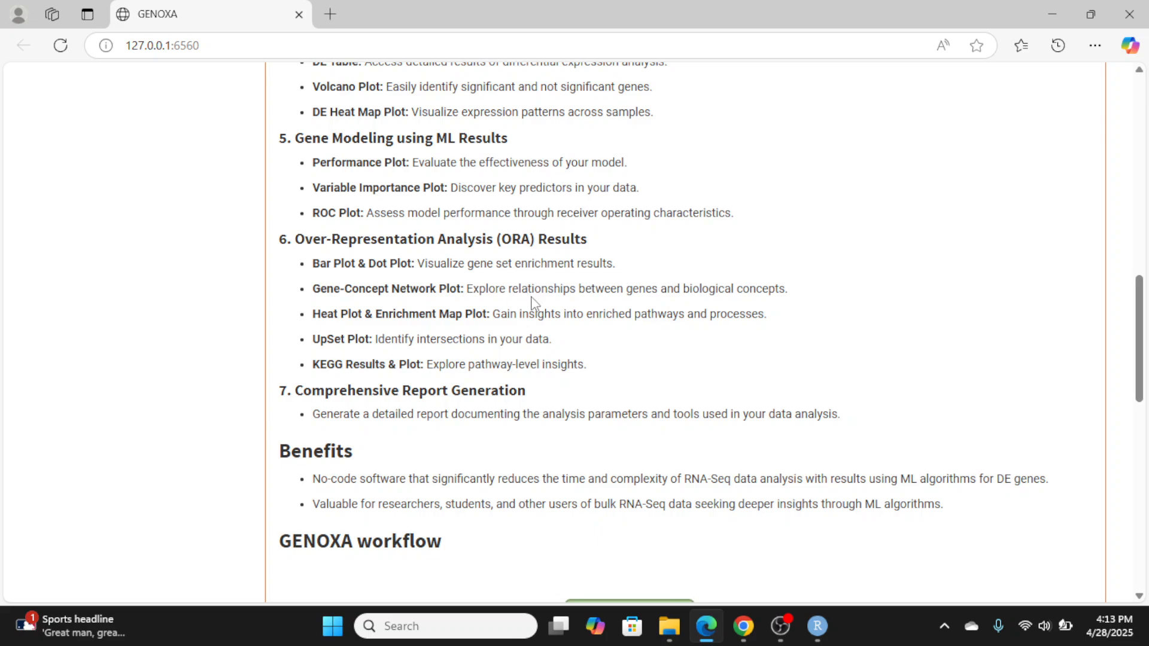
{"action": "scroll", "coordinate": [534, 296], "scroll_direction": "up", "scroll_amount": 10}
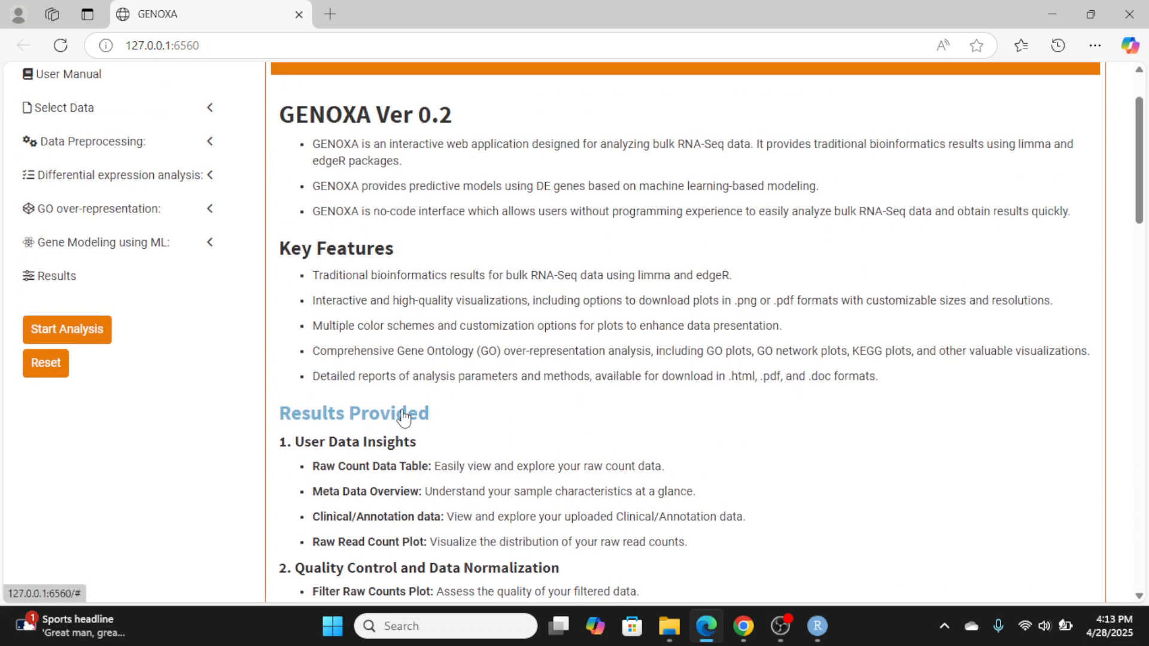
{"action": "left_click", "coordinate": [403, 416]}
Examine the GENOXA workflow diagram, tutorial link, developer details and news on the rest of the About page
{"action": "scroll", "coordinate": [602, 390], "scroll_direction": "down", "scroll_amount": 7}
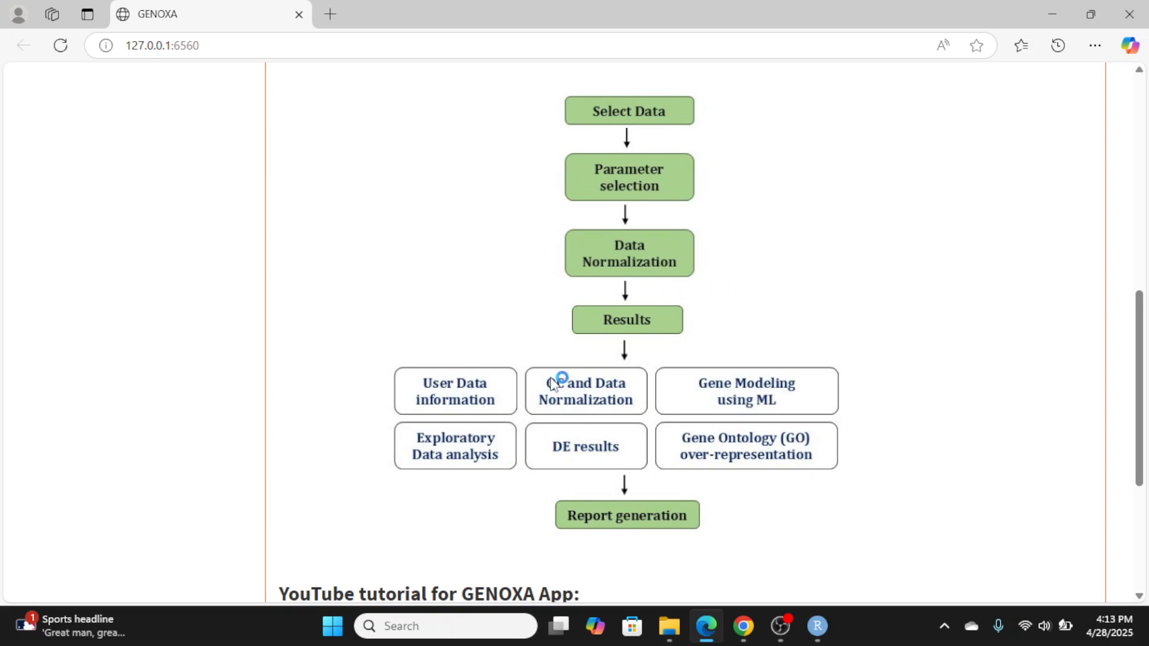
{"action": "scroll", "coordinate": [678, 410], "scroll_direction": "down", "scroll_amount": 3}
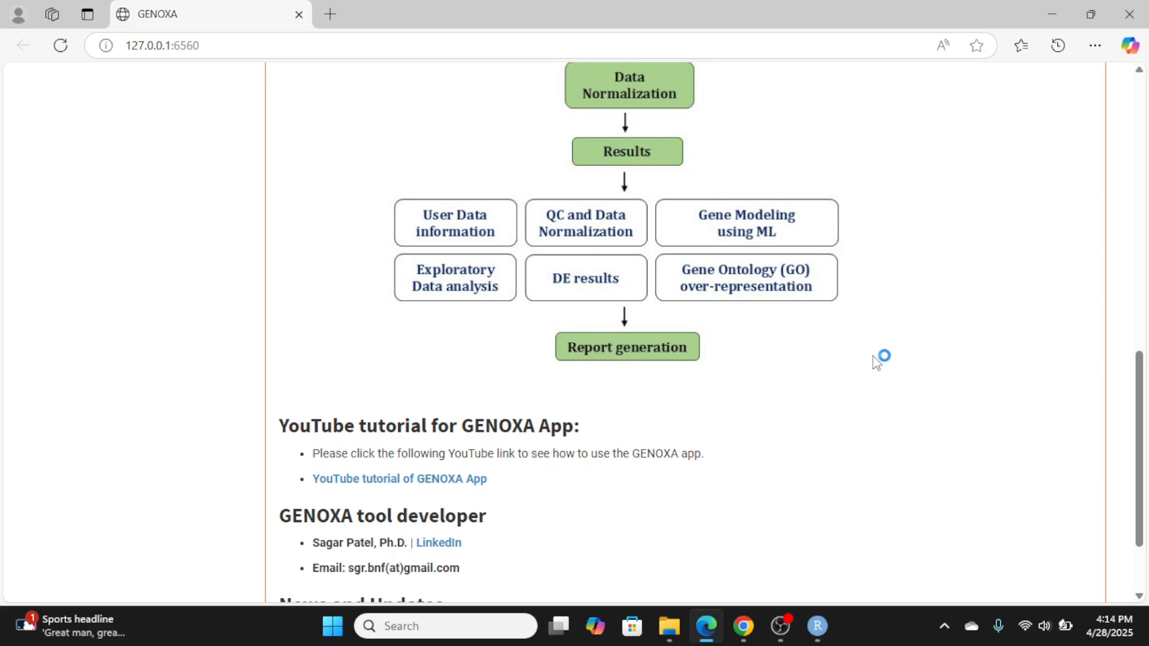
{"action": "scroll", "coordinate": [876, 360], "scroll_direction": "down", "scroll_amount": 2}
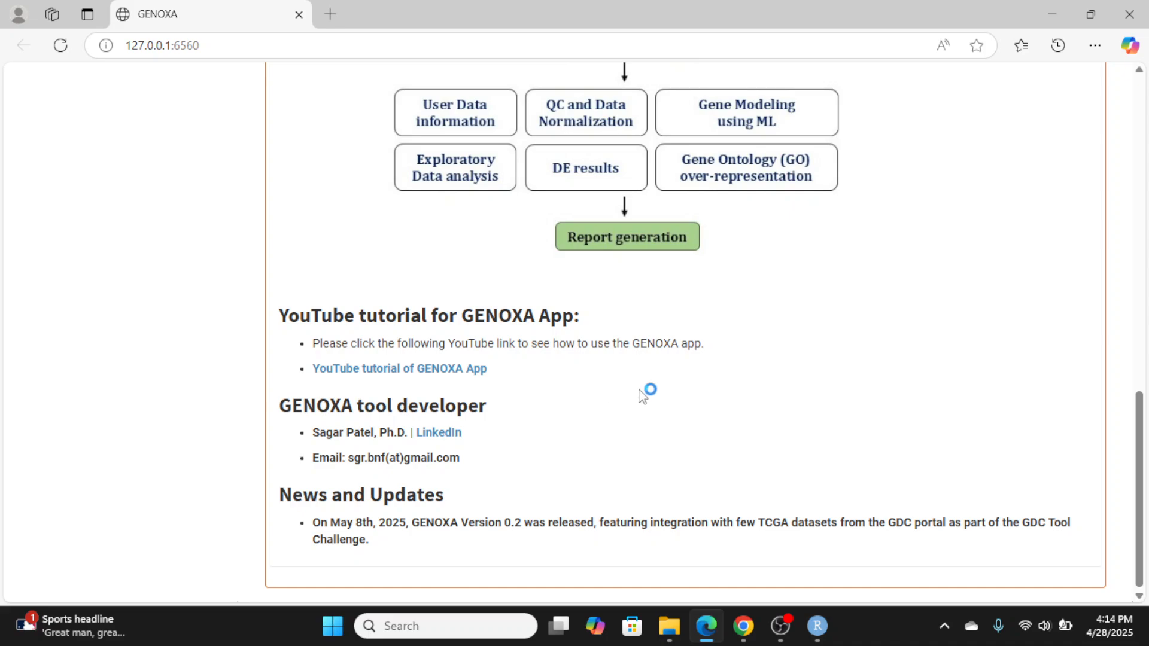
{"action": "scroll", "coordinate": [749, 419], "scroll_direction": "up", "scroll_amount": 15}
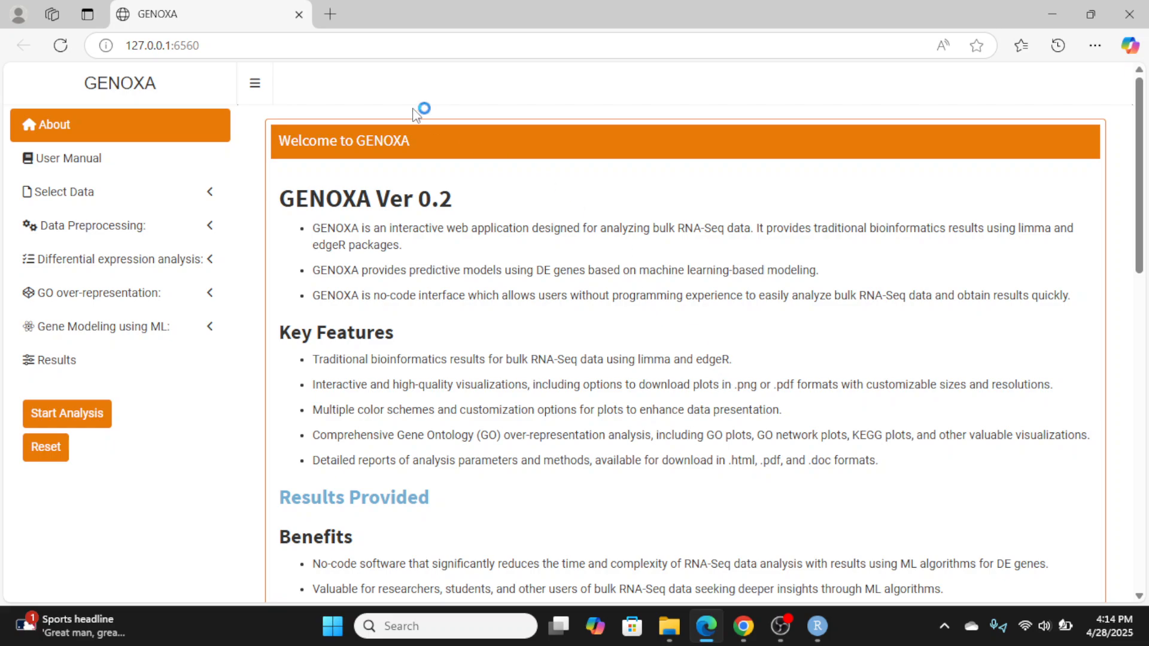
Open the user manual and read the descriptions of the TCGA datasets from the GDC portal
{"action": "left_click", "coordinate": [91, 167]}
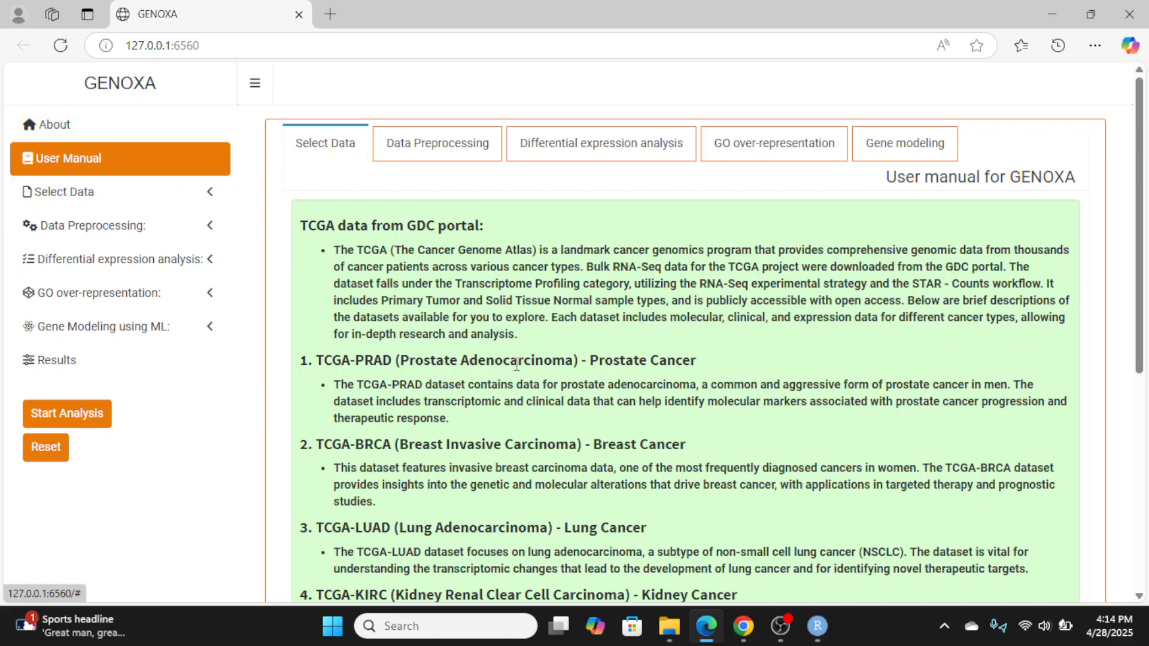
{"action": "scroll", "coordinate": [745, 384], "scroll_direction": "down", "scroll_amount": 3}
{"action": "scroll", "coordinate": [750, 392], "scroll_direction": "down", "scroll_amount": 4}
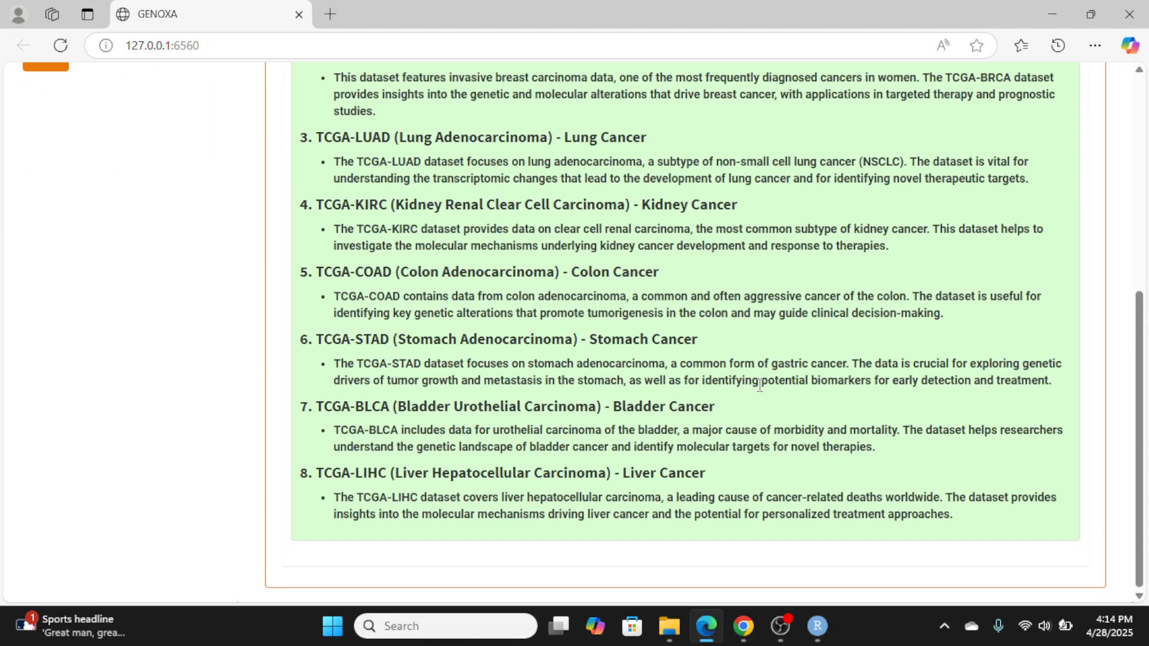
{"action": "scroll", "coordinate": [754, 389], "scroll_direction": "up", "scroll_amount": 7}
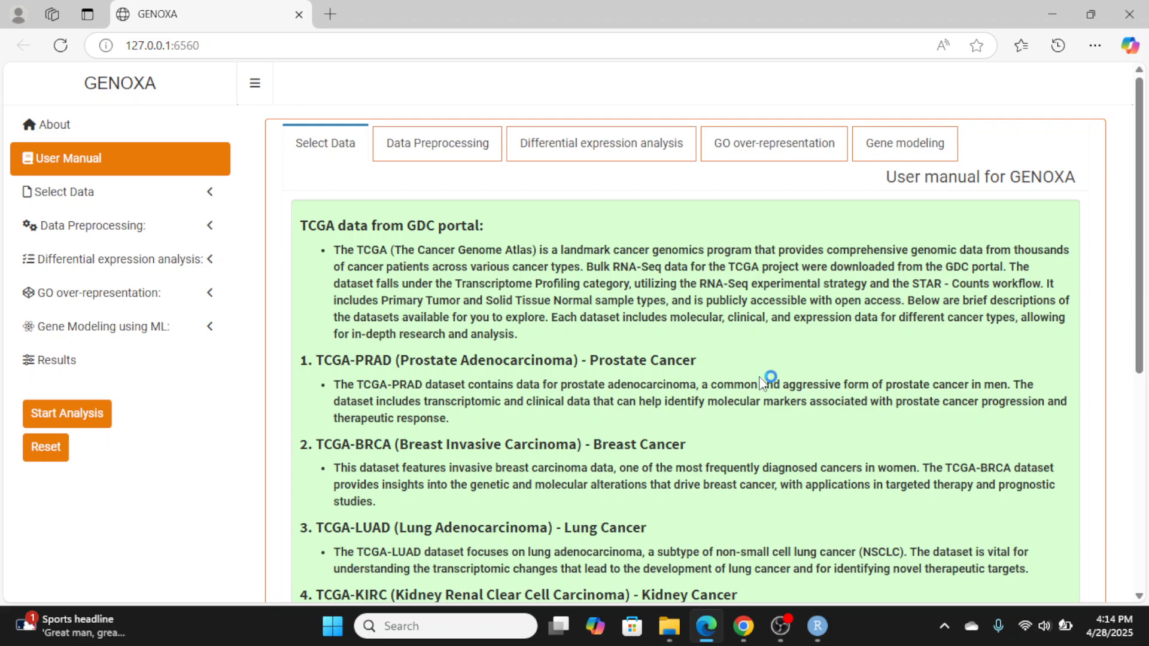
Read the manual's explanations of the data preprocessing and differential expression analysis parameters
{"action": "left_click", "coordinate": [465, 160]}
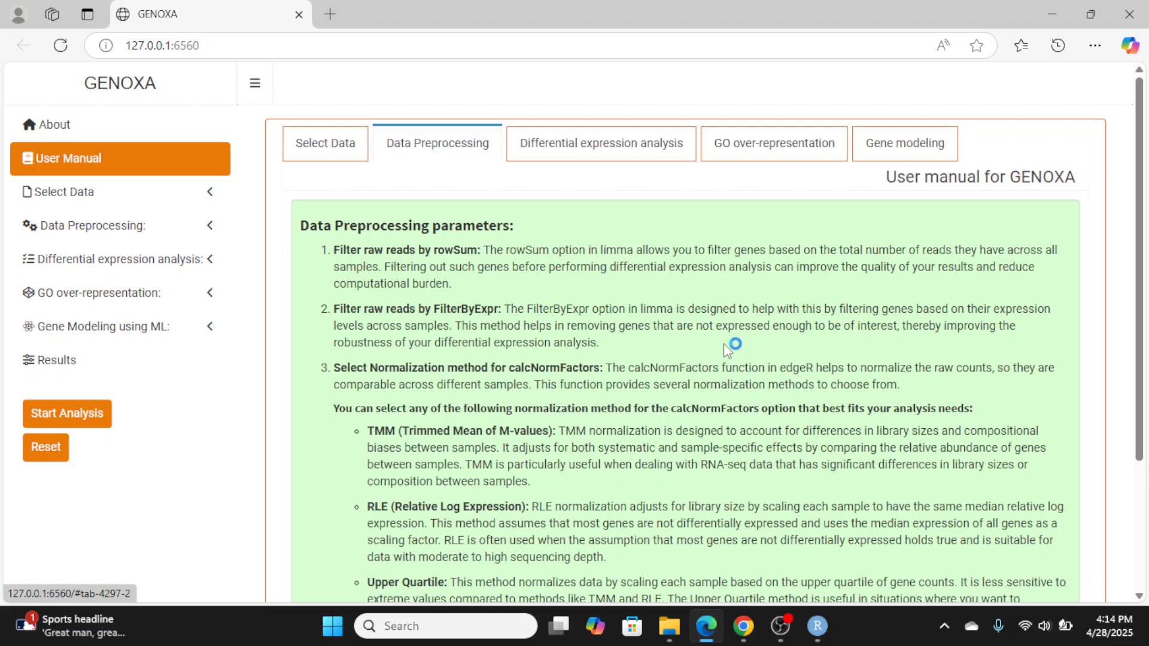
{"action": "scroll", "coordinate": [730, 344], "scroll_direction": "down", "scroll_amount": 3}
{"action": "scroll", "coordinate": [688, 251], "scroll_direction": "up", "scroll_amount": 4}
{"action": "left_click", "coordinate": [659, 170]}
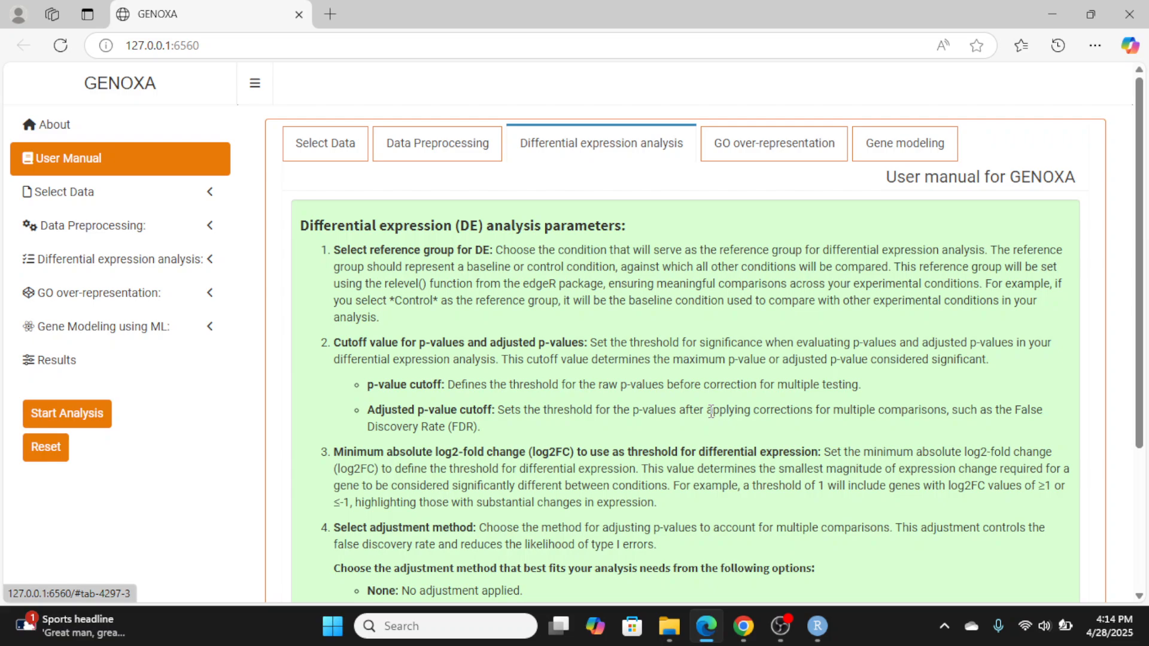
{"action": "scroll", "coordinate": [712, 412], "scroll_direction": "down", "scroll_amount": 3}
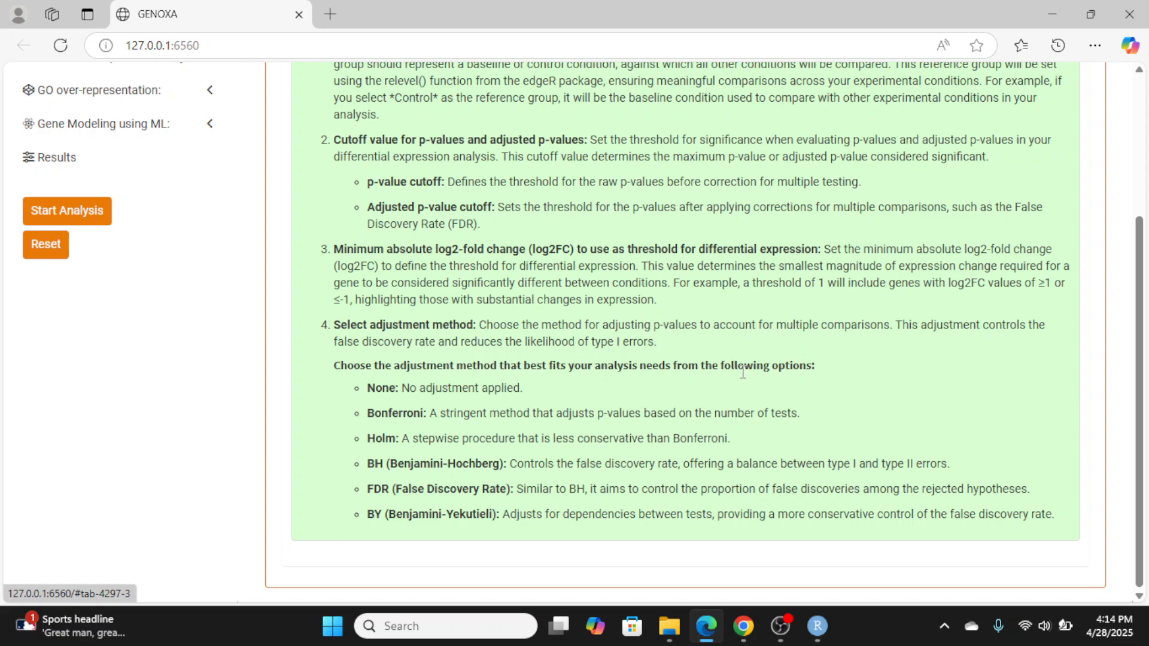
{"action": "scroll", "coordinate": [721, 349], "scroll_direction": "up", "scroll_amount": 4}
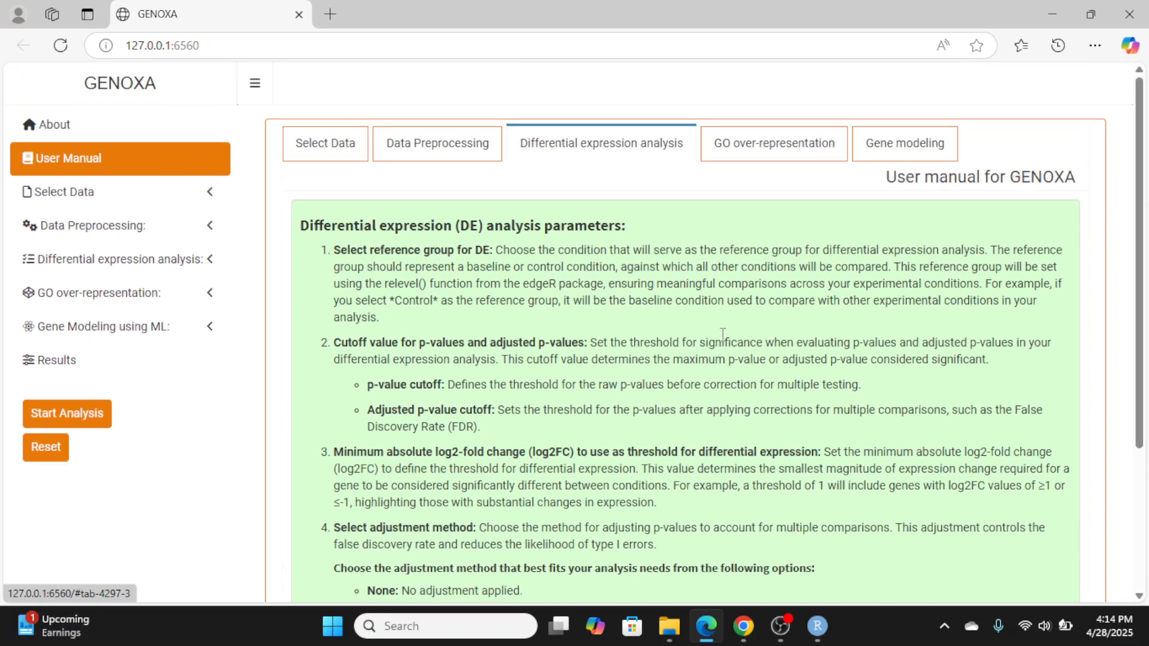
View the manual's GO over-representation parameters, expanding and collapsing the organism database and key type entries
{"action": "left_click", "coordinate": [808, 131]}
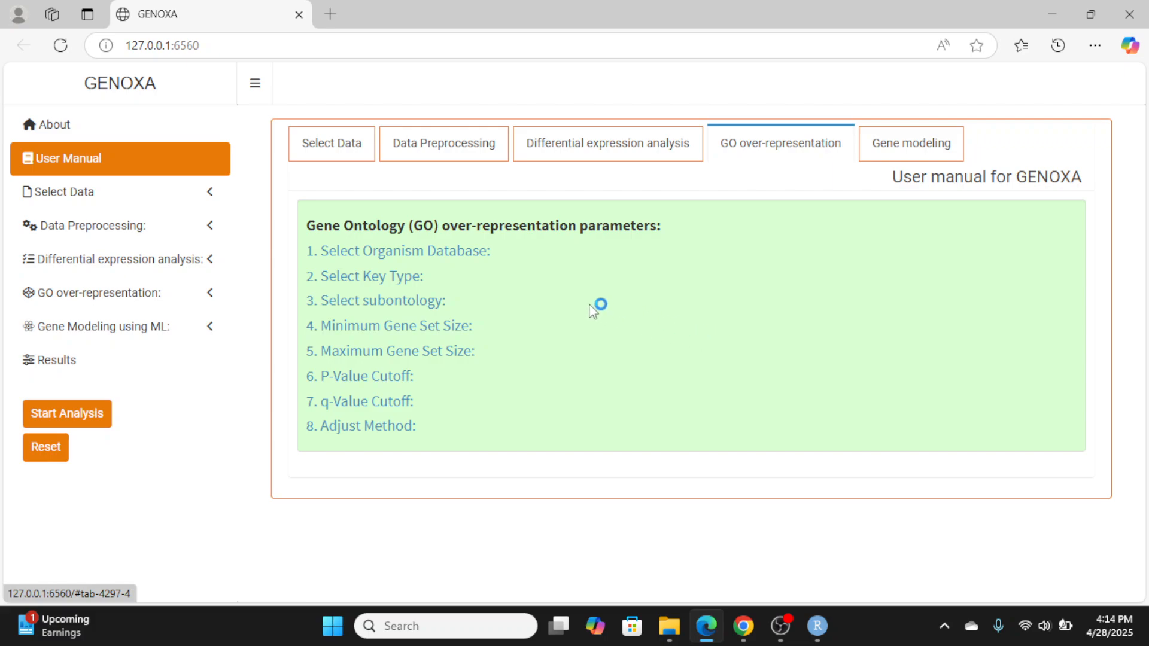
{"action": "left_click", "coordinate": [465, 256]}
{"action": "left_click", "coordinate": [466, 257]}
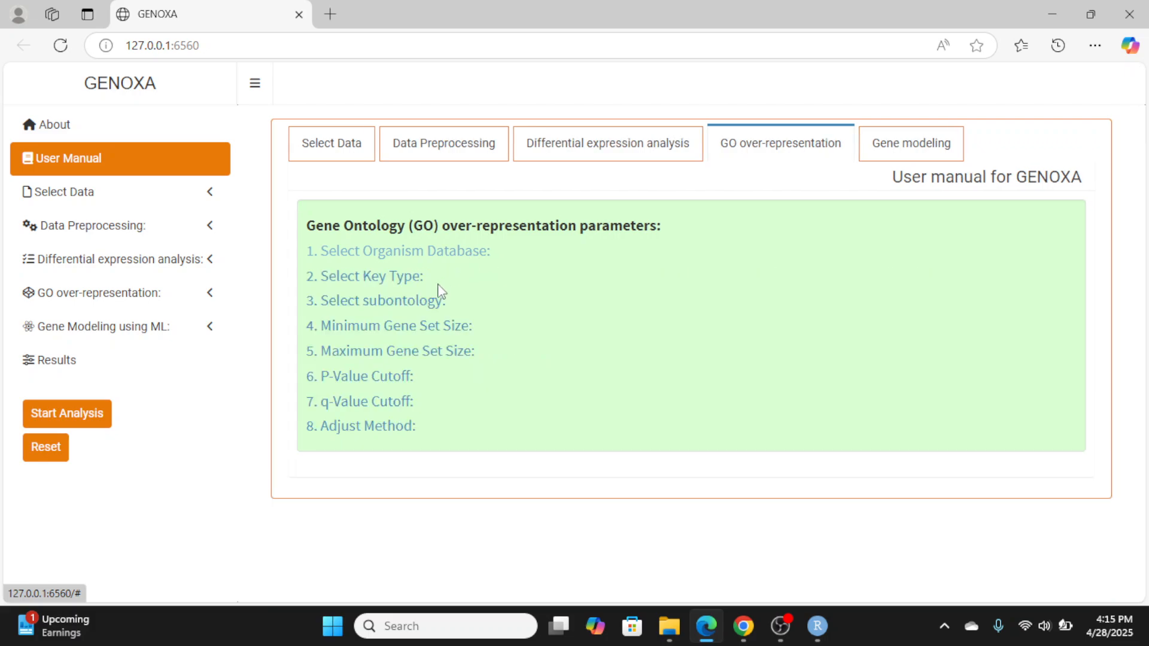
{"action": "left_click", "coordinate": [411, 282]}
{"action": "left_click", "coordinate": [411, 287]}
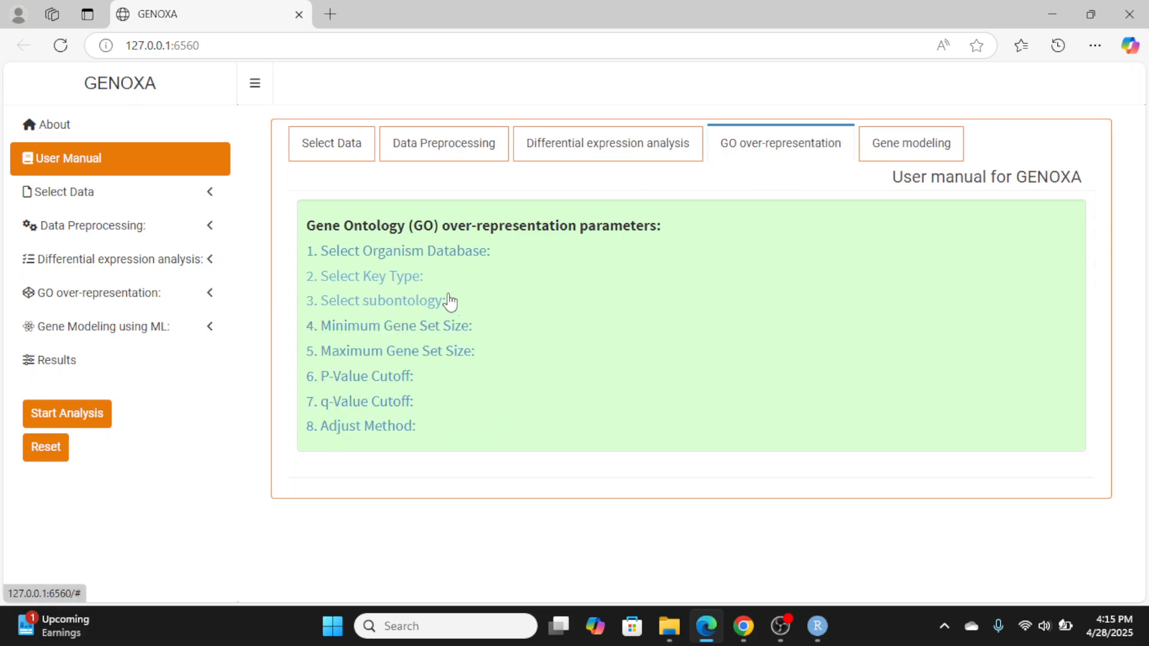
View the manual's gene modeling parameters, expanding and collapsing the explanation of the training data set size
{"action": "left_click", "coordinate": [875, 149]}
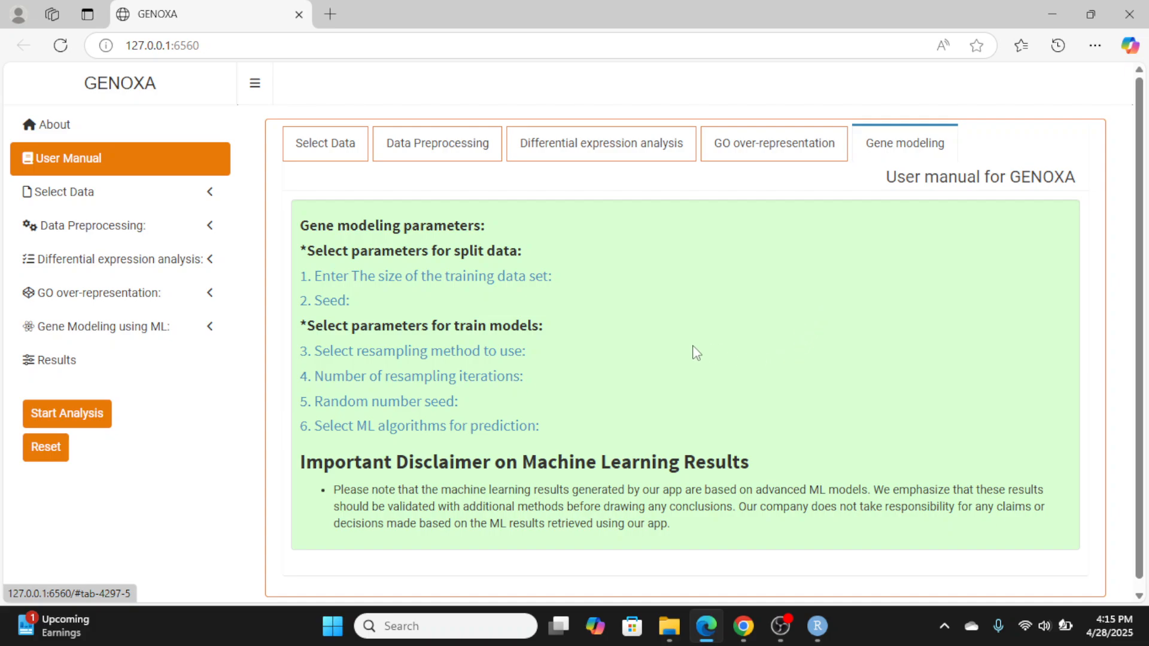
{"action": "scroll", "coordinate": [691, 350], "scroll_direction": "down", "scroll_amount": 1}
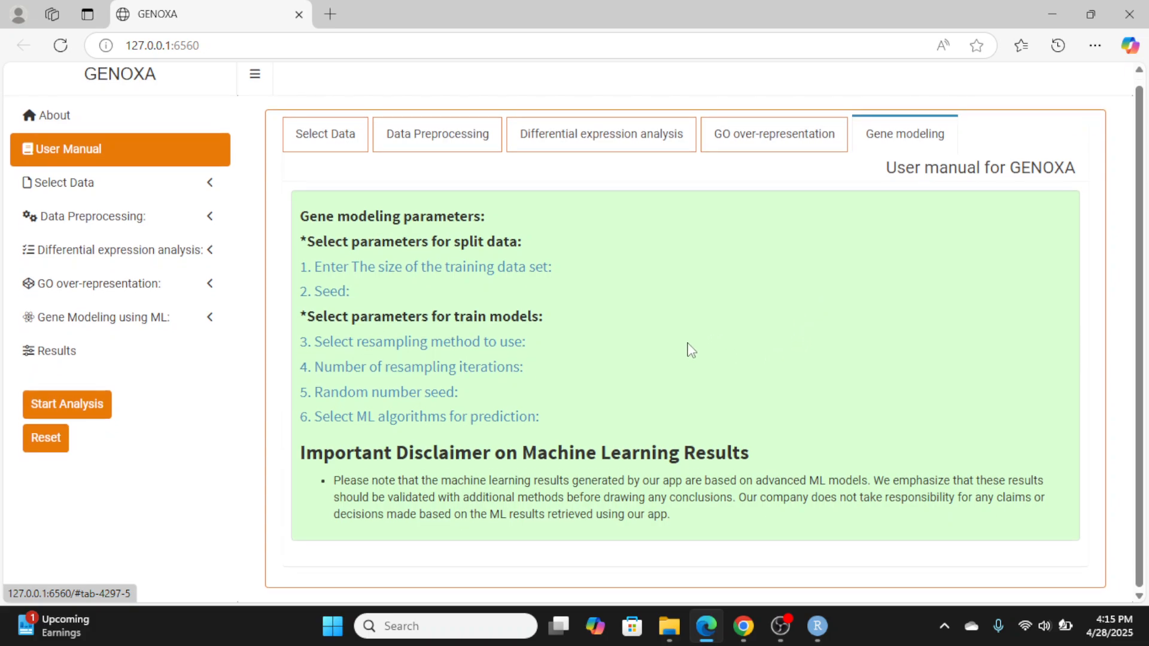
{"action": "left_click", "coordinate": [540, 270]}
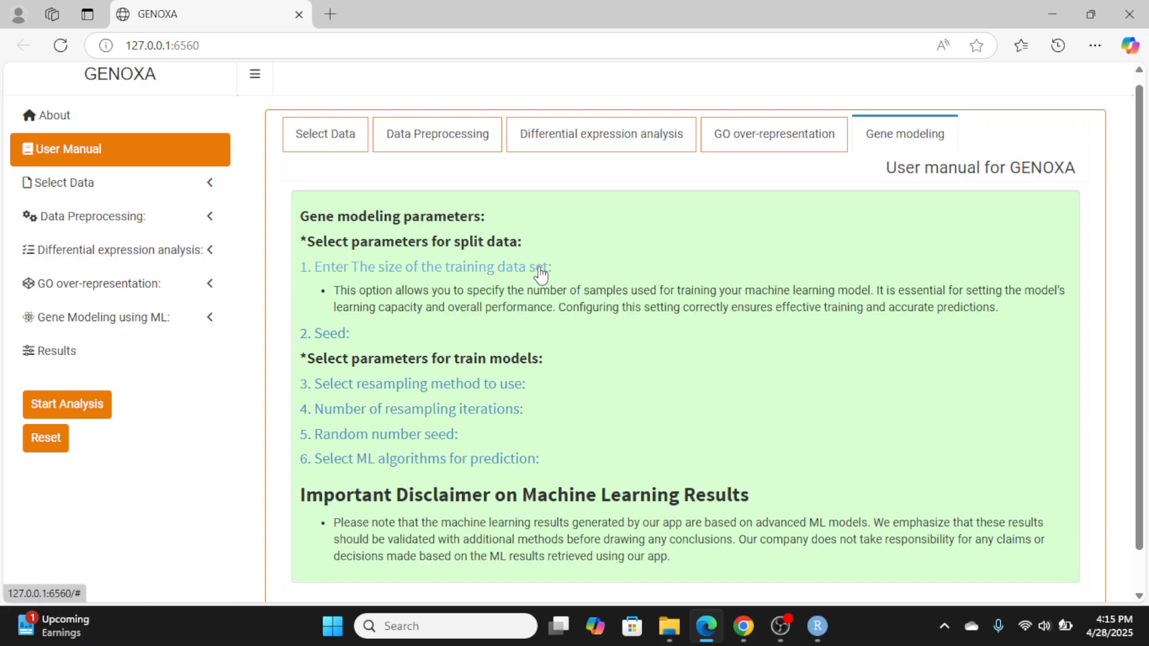
{"action": "left_click", "coordinate": [541, 275]}
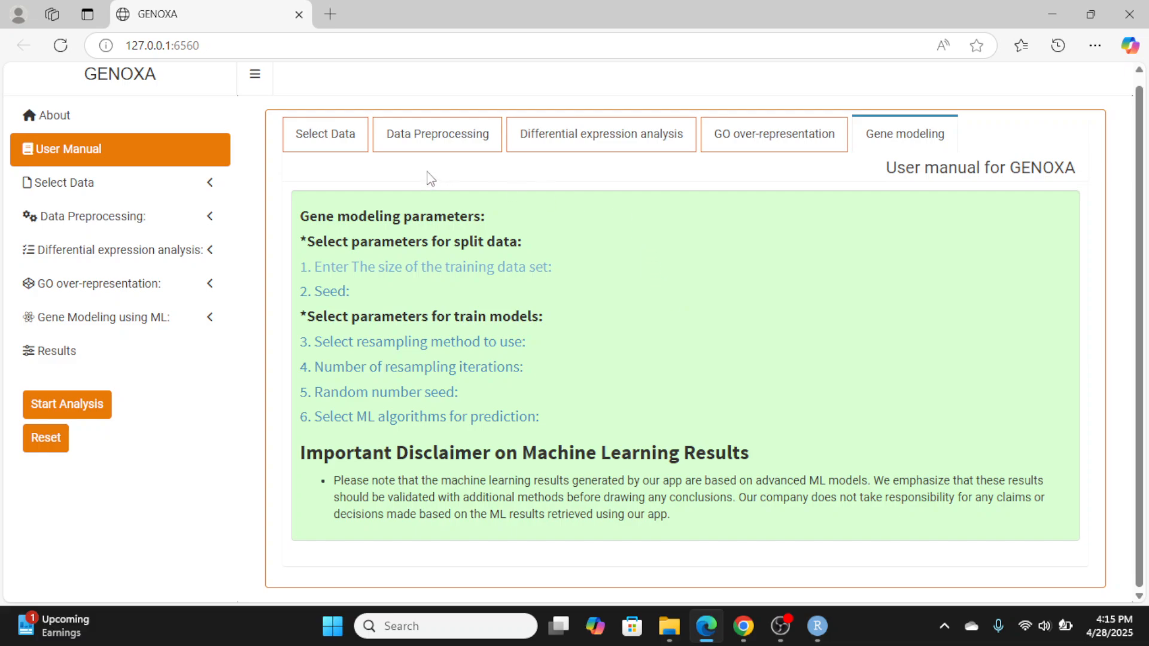
Return to the manual's TCGA dataset descriptions and compare them with the expanded data selection options
{"action": "left_click", "coordinate": [323, 137]}
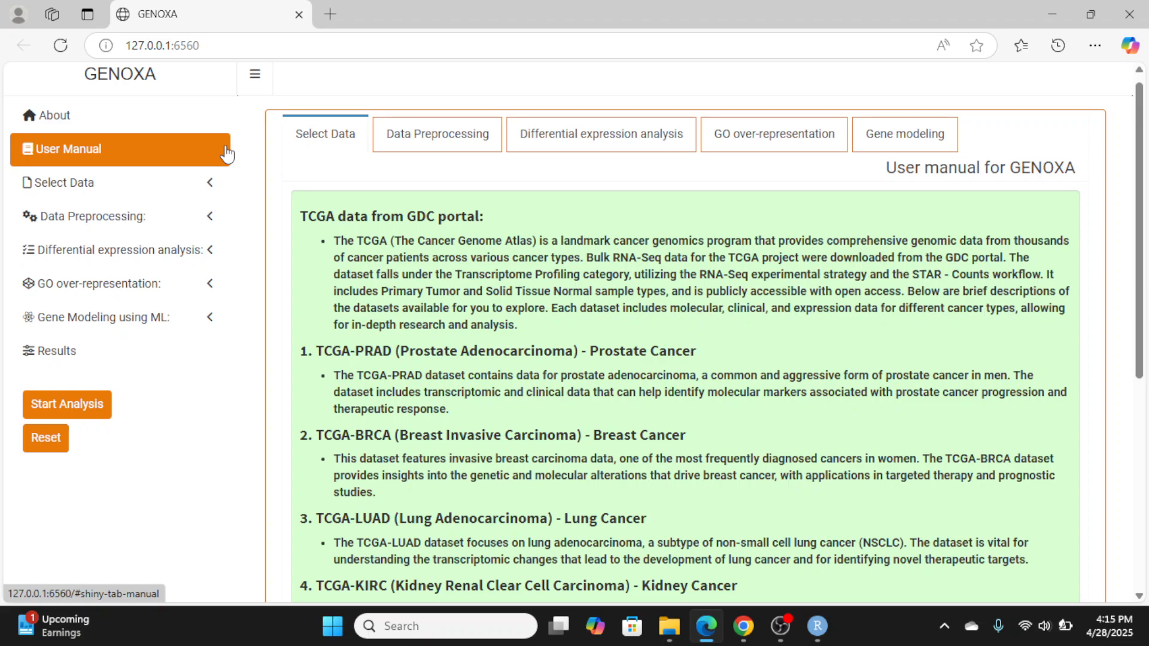
{"action": "left_click", "coordinate": [160, 183]}
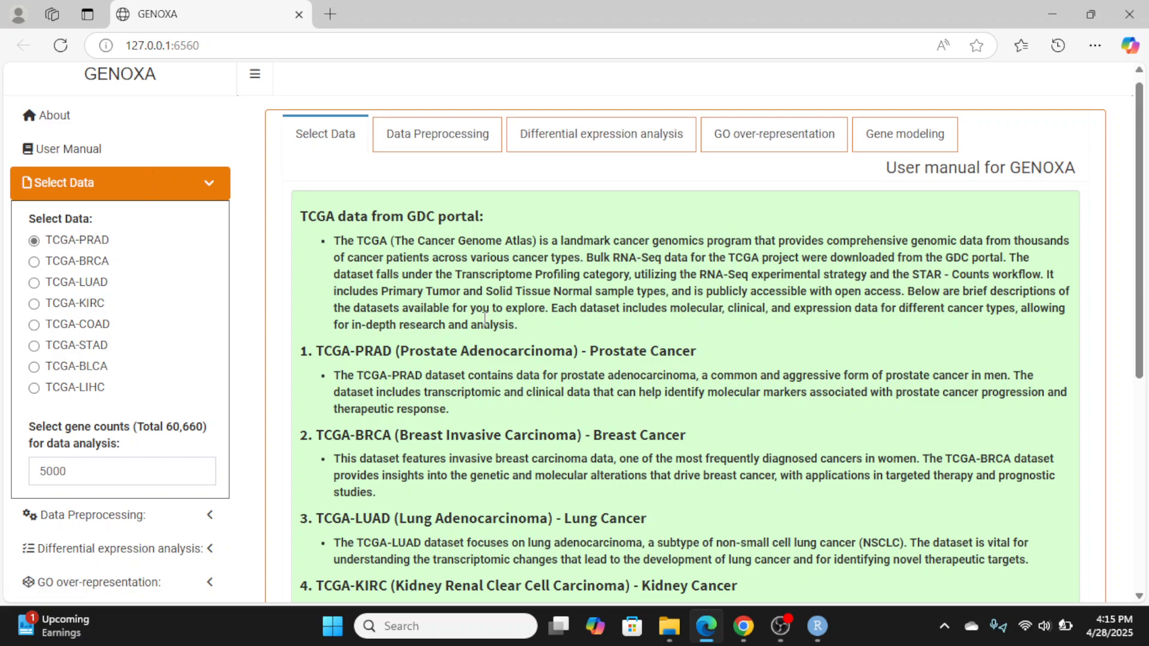
{"action": "scroll", "coordinate": [741, 369], "scroll_direction": "down", "scroll_amount": 4}
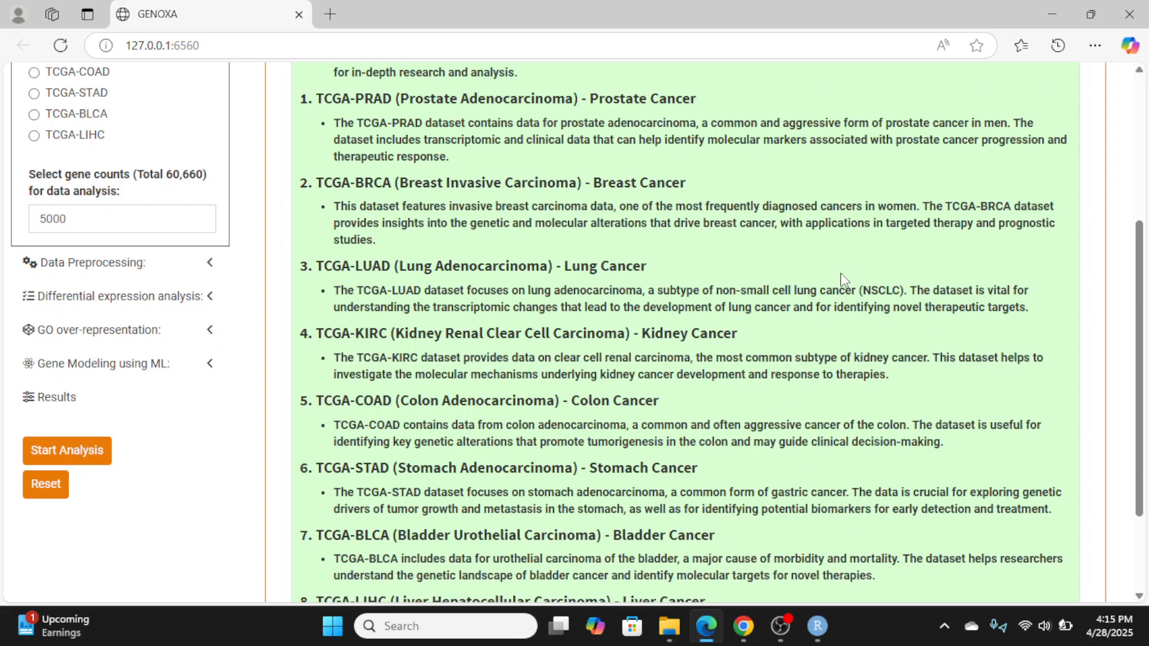
{"action": "scroll", "coordinate": [843, 275], "scroll_direction": "down", "scroll_amount": 2}
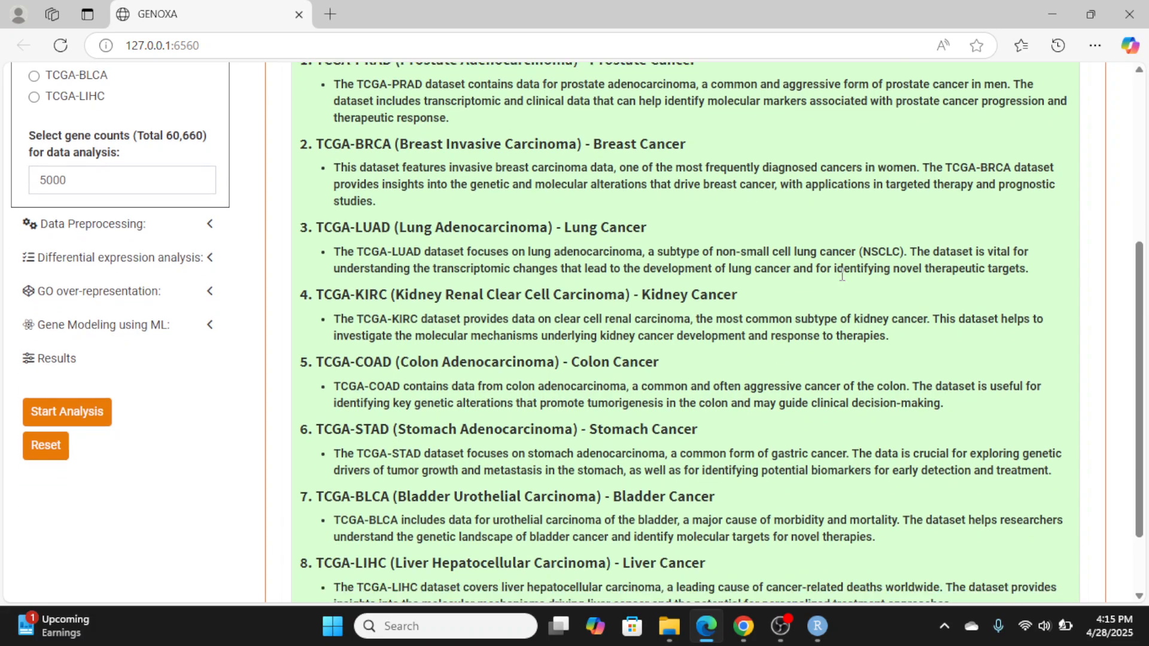
{"action": "scroll", "coordinate": [844, 278], "scroll_direction": "up", "scroll_amount": 6}
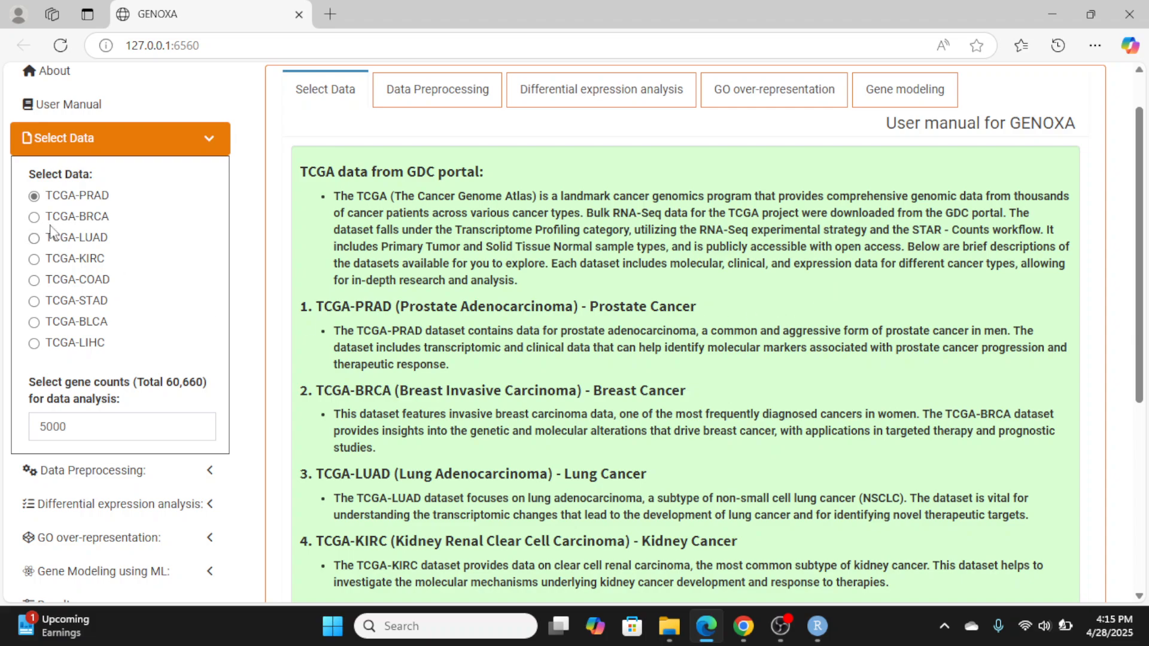
Choose the TCGA-PRAD dataset, set the gene counts for data analysis to 2000, and collapse the data selection options
{"action": "left_click", "coordinate": [65, 216]}
{"action": "left_click", "coordinate": [67, 197]}
{"action": "double_click", "coordinate": [103, 423]}
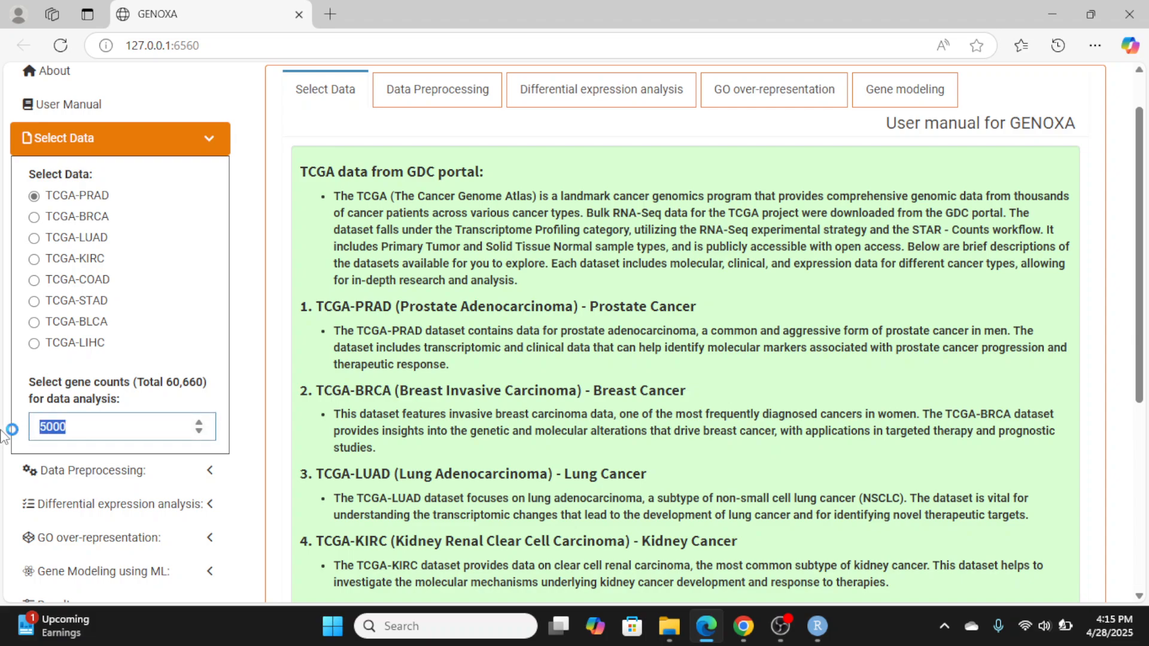
{"action": "left_click", "coordinate": [92, 422]}
{"action": "left_click_drag", "start_coordinate": [91, 422], "coordinate": [36, 441]}
{"action": "type", "text": "2000"}
{"action": "left_click", "coordinate": [122, 138]}
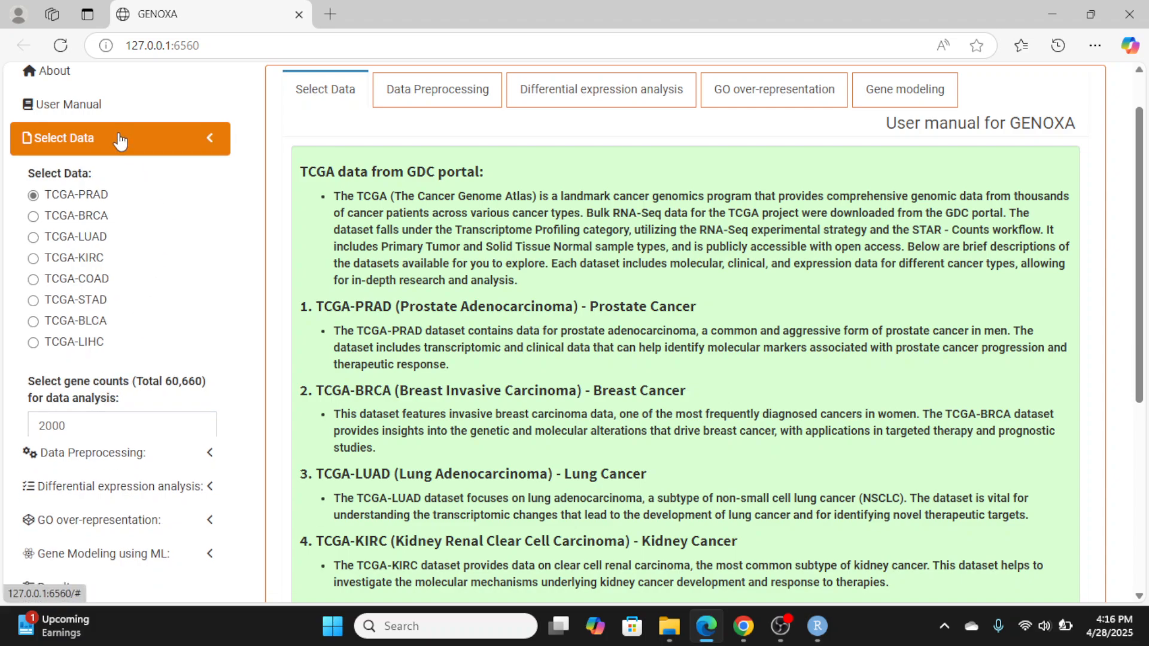
Set the preprocessing filters to 15 for rowSum and 20 for FilterByExpr, with TMM as the normalization method
{"action": "left_click", "coordinate": [95, 172]}
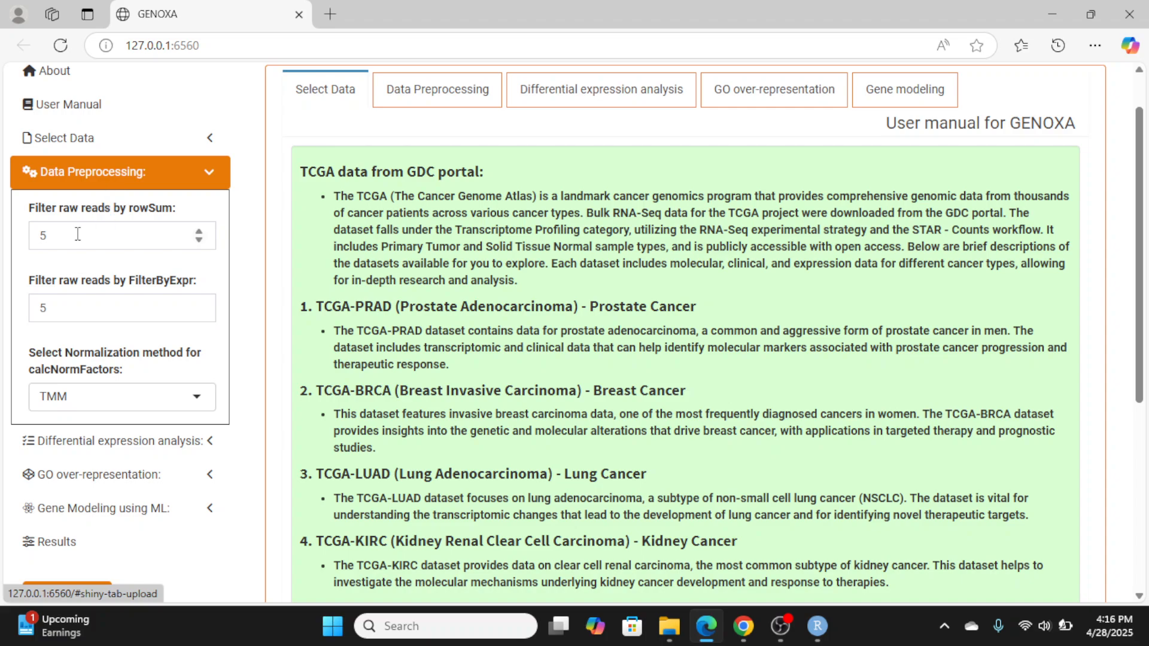
{"action": "double_click", "coordinate": [61, 237]}
{"action": "type", "text": "15"}
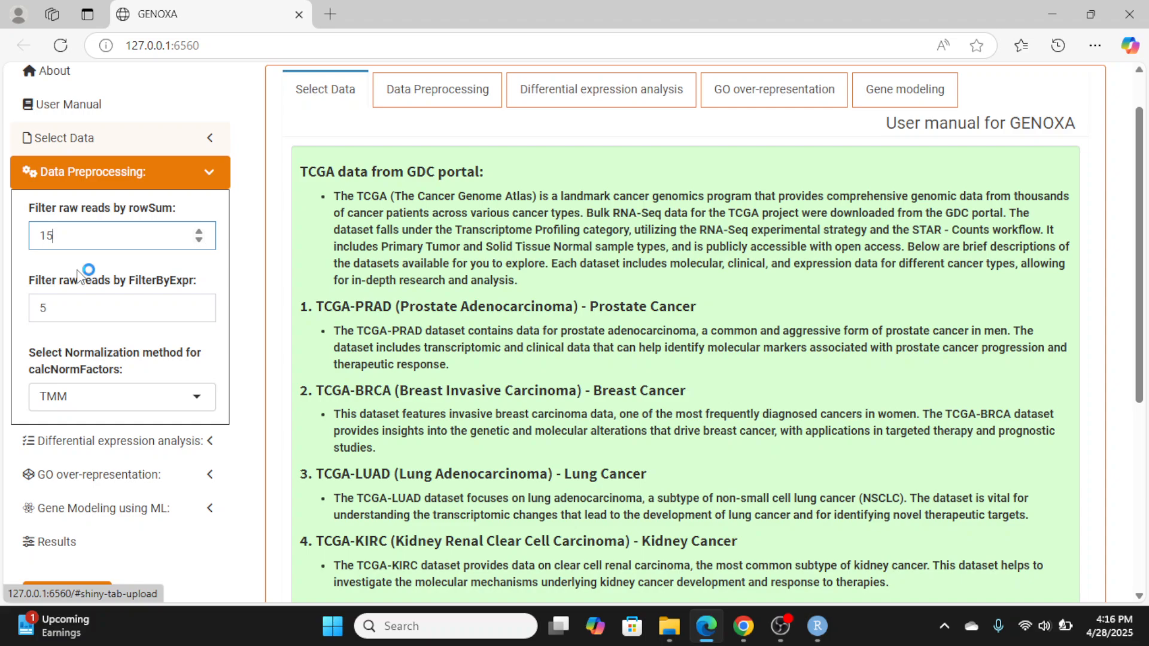
{"action": "left_click", "coordinate": [45, 308]}
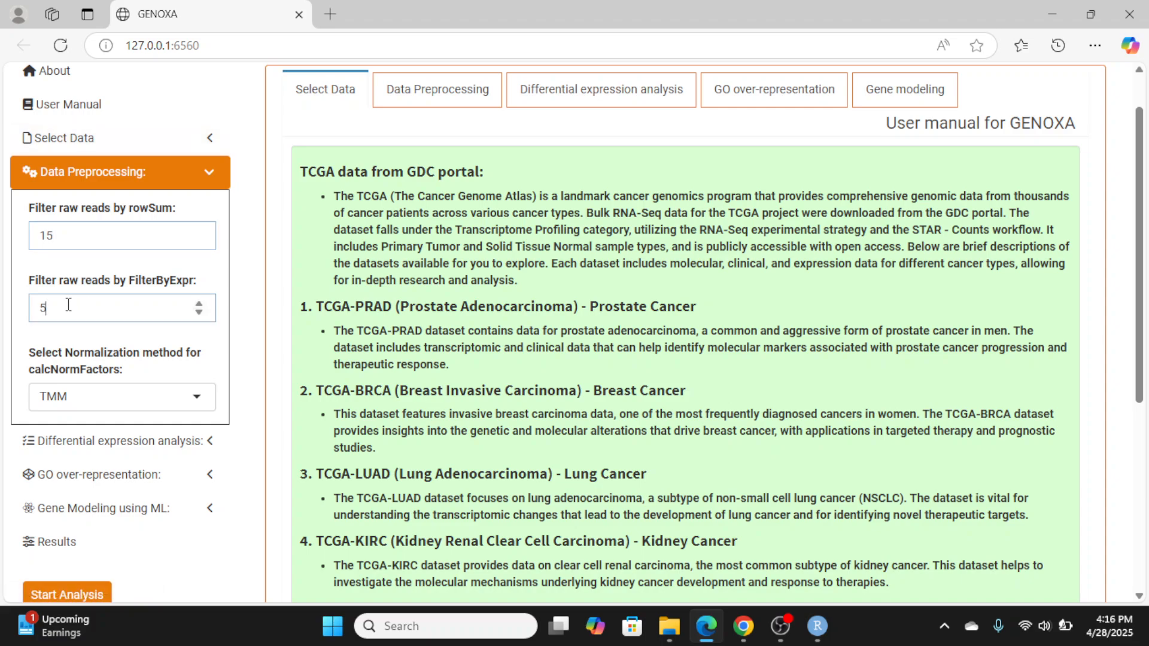
{"action": "left_click_drag", "start_coordinate": [50, 308], "coordinate": [33, 308]}
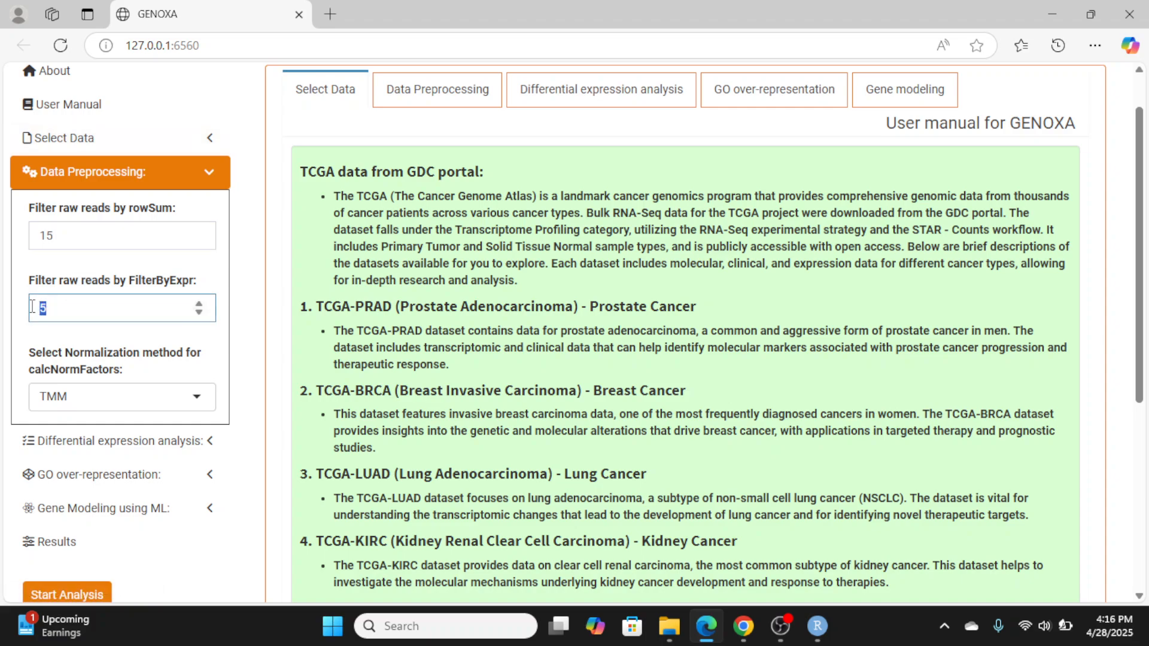
{"action": "type", "text": "20"}
{"action": "left_click", "coordinate": [72, 400]}
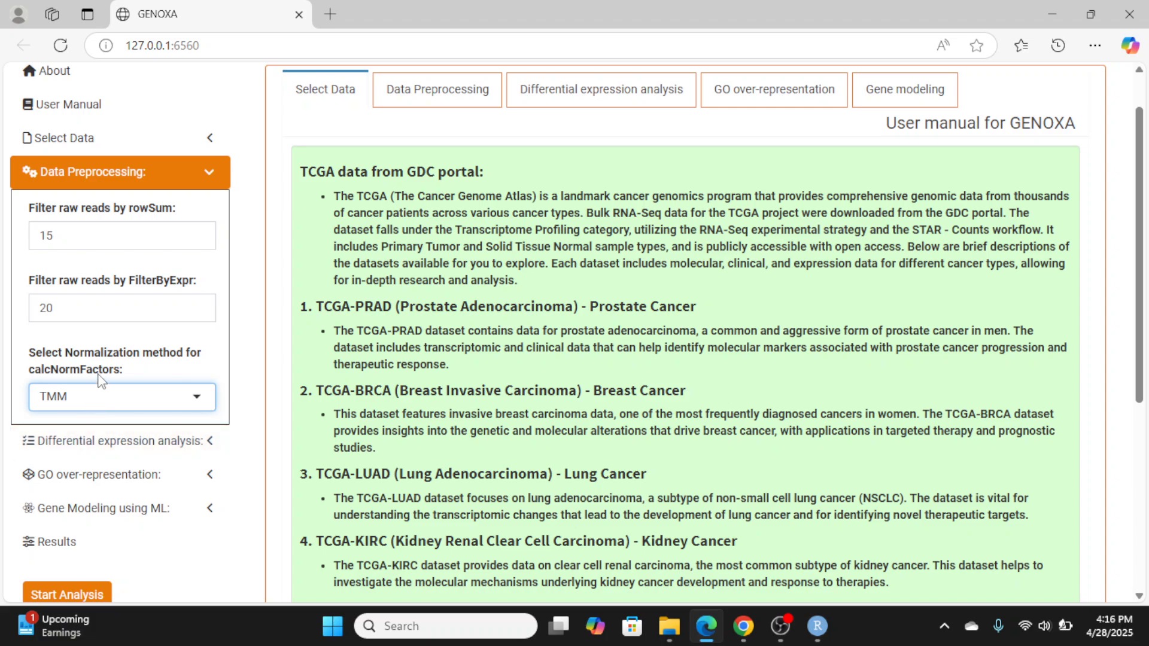
{"action": "left_click", "coordinate": [94, 172]}
Set the differential expression reference group to Solid Tissue Normal and the adjustment method to BH, collapsing the options when done
{"action": "left_click", "coordinate": [95, 201]}
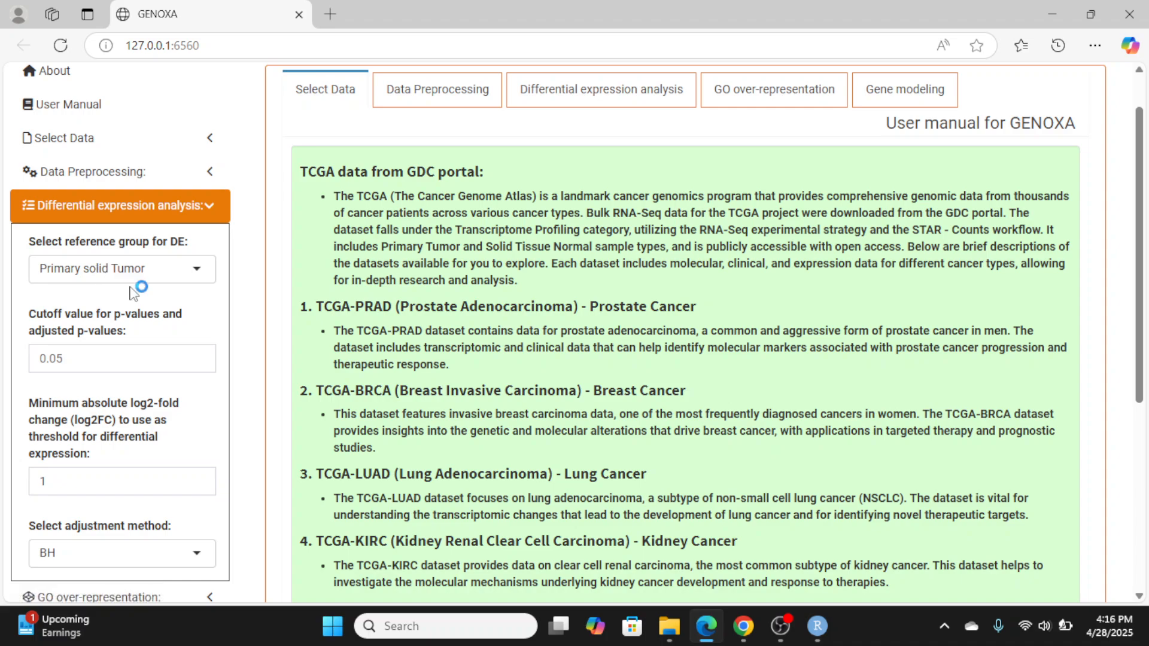
{"action": "left_click", "coordinate": [100, 274]}
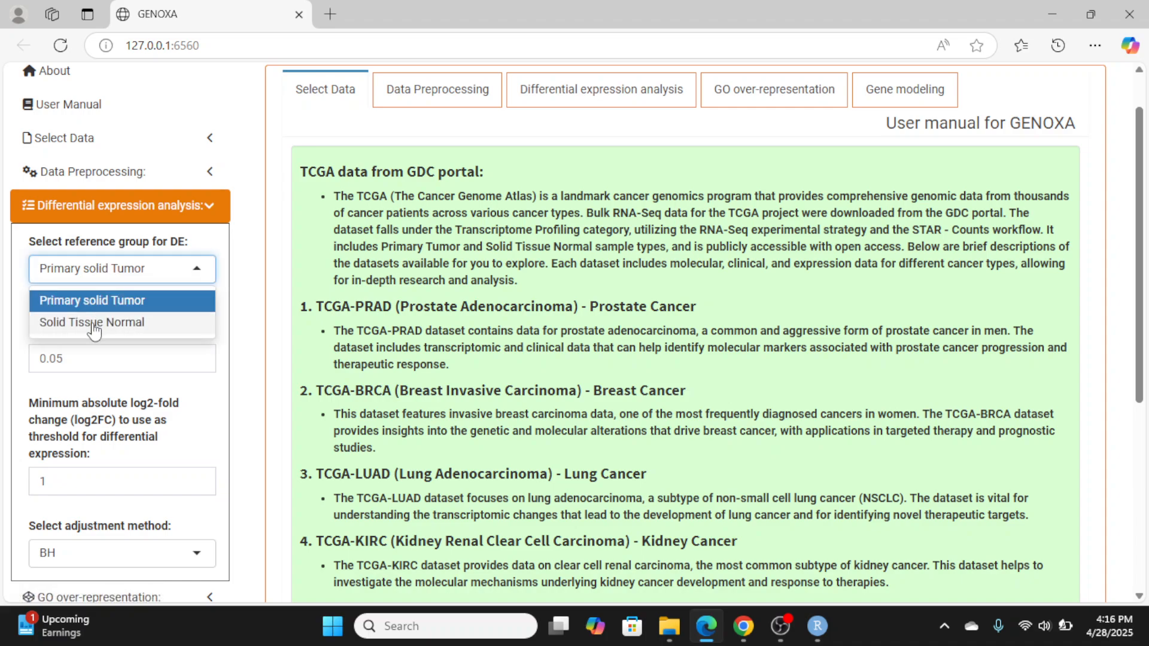
{"action": "left_click", "coordinate": [95, 323]}
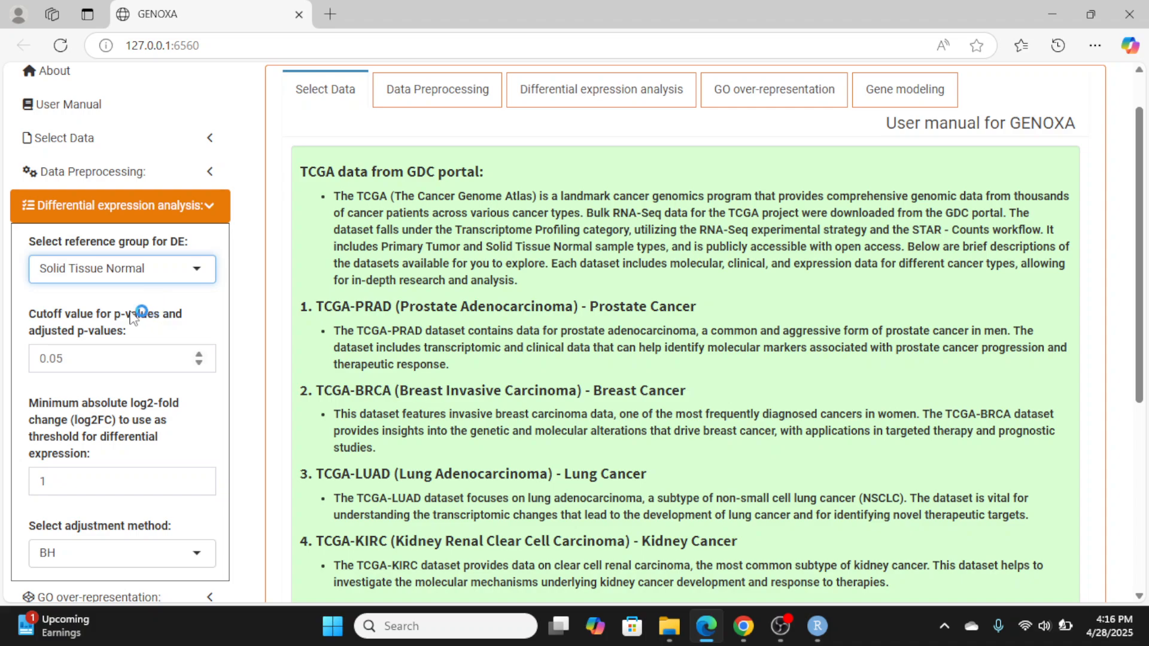
{"action": "scroll", "coordinate": [141, 308], "scroll_direction": "down", "scroll_amount": 3}
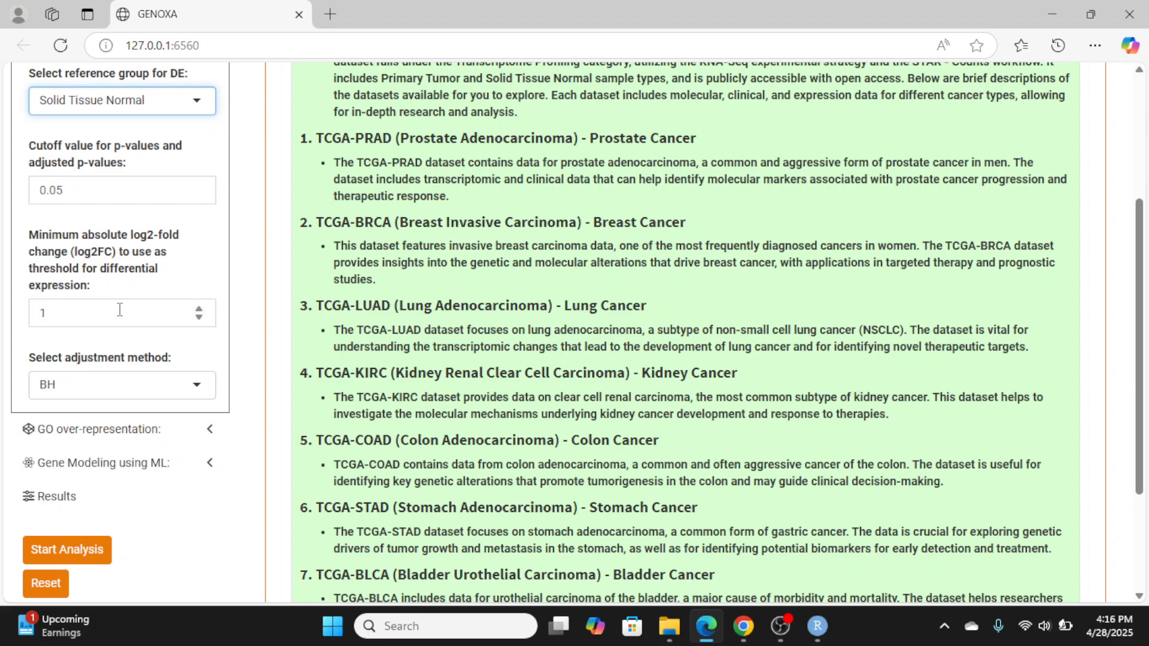
{"action": "left_click", "coordinate": [120, 389]}
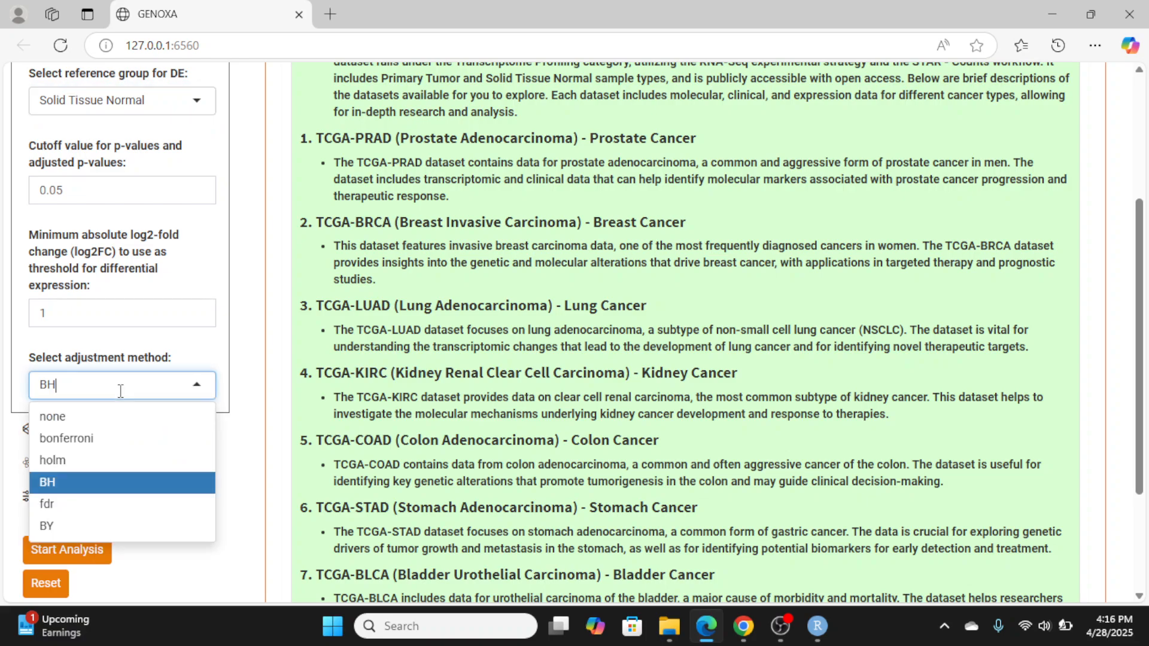
{"action": "left_click", "coordinate": [96, 480]}
{"action": "scroll", "coordinate": [204, 347], "scroll_direction": "up", "scroll_amount": 4}
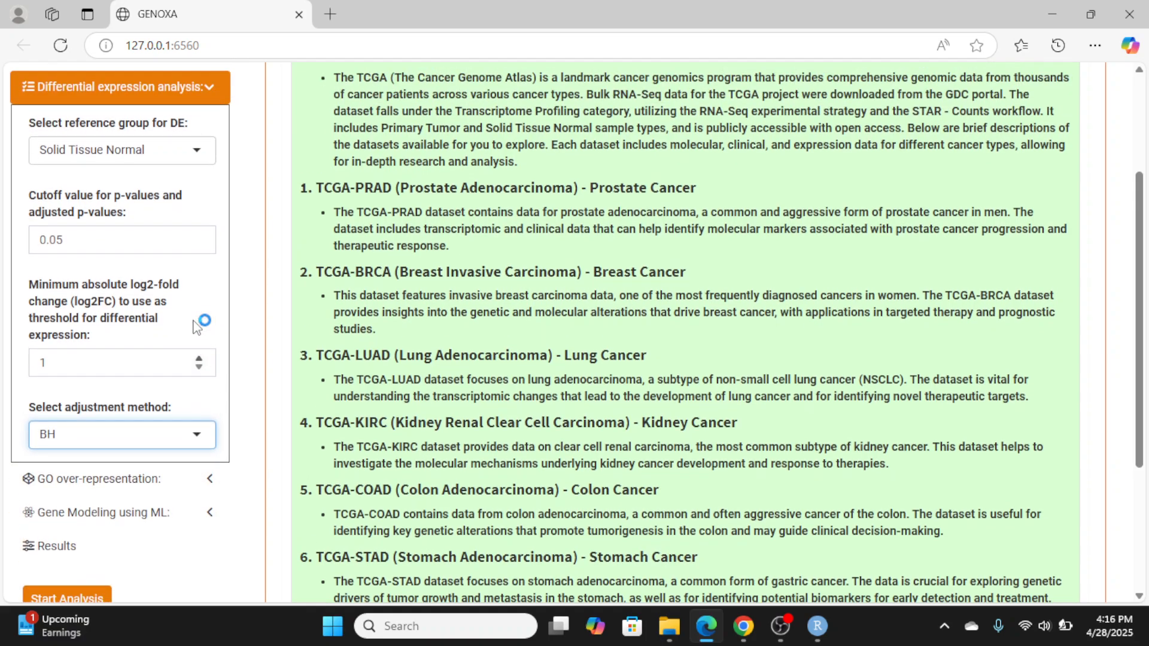
{"action": "left_click", "coordinate": [181, 273]}
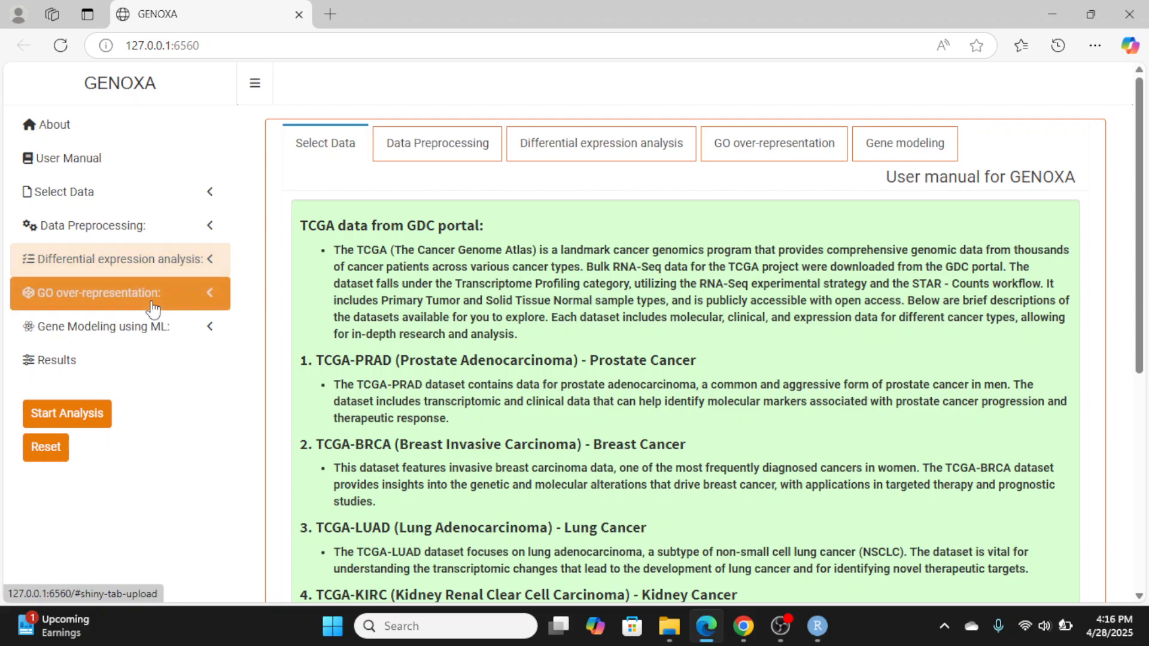
Choose Human (org.Hs.eg.db) as the organism database for GO over-representation and review the remaining parameters before collapsing them
{"action": "left_click", "coordinate": [153, 306]}
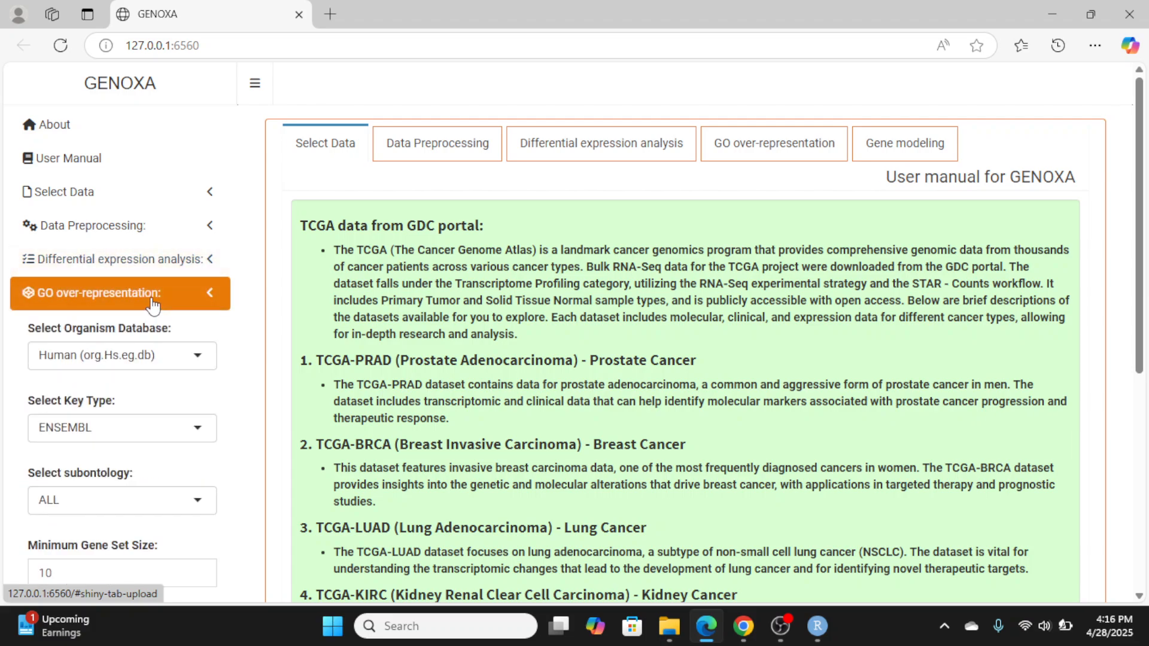
{"action": "scroll", "coordinate": [208, 322], "scroll_direction": "down", "scroll_amount": 1}
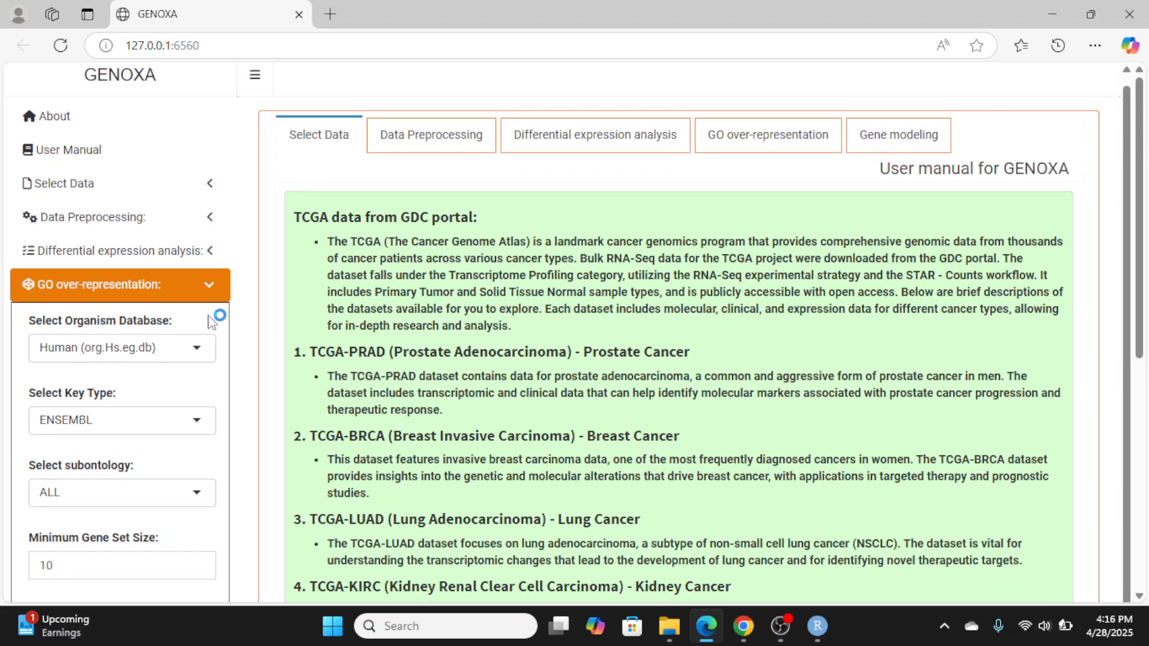
{"action": "left_click", "coordinate": [107, 353]}
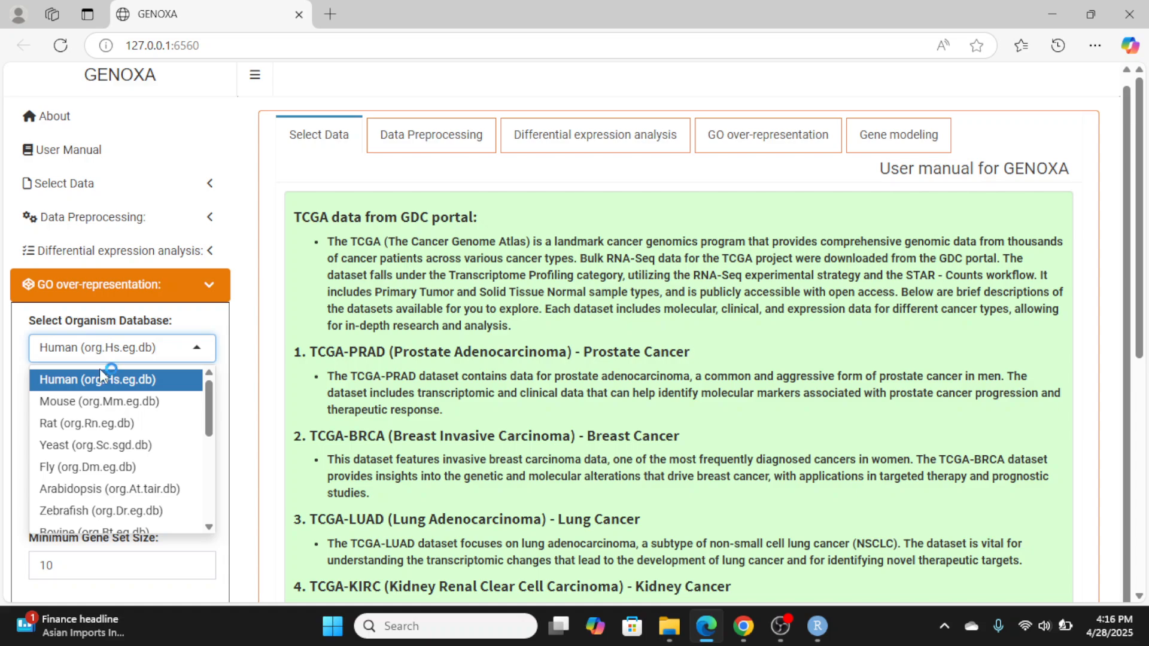
{"action": "left_click", "coordinate": [99, 382]}
{"action": "scroll", "coordinate": [200, 323], "scroll_direction": "down", "scroll_amount": 5}
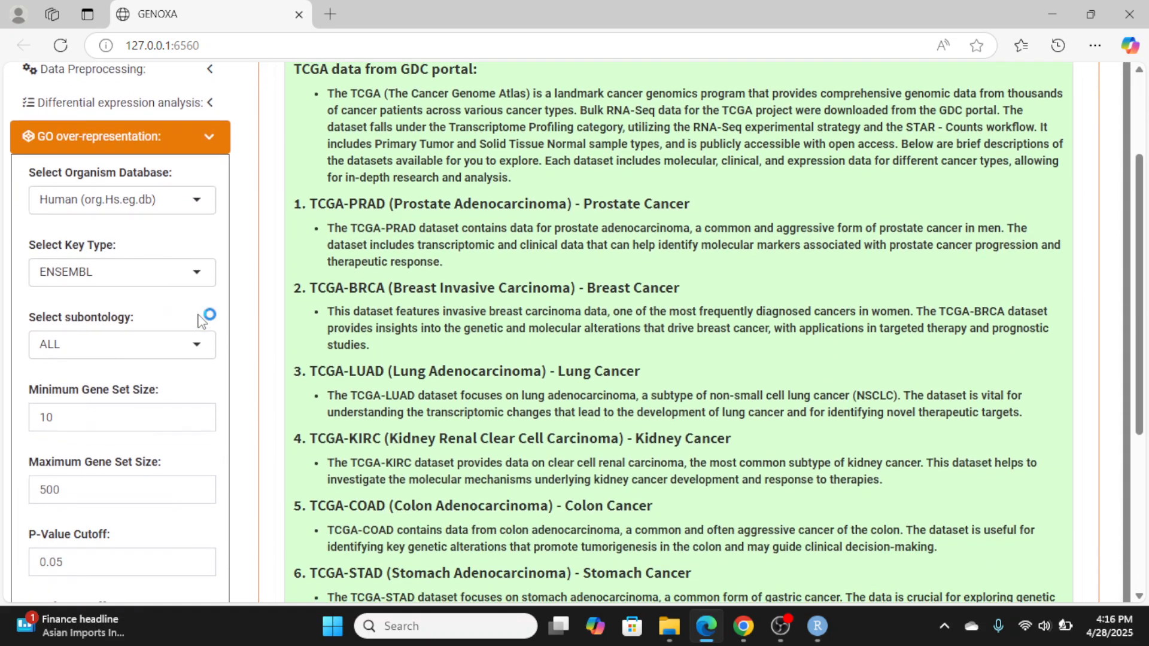
{"action": "scroll", "coordinate": [171, 359], "scroll_direction": "up", "scroll_amount": 4}
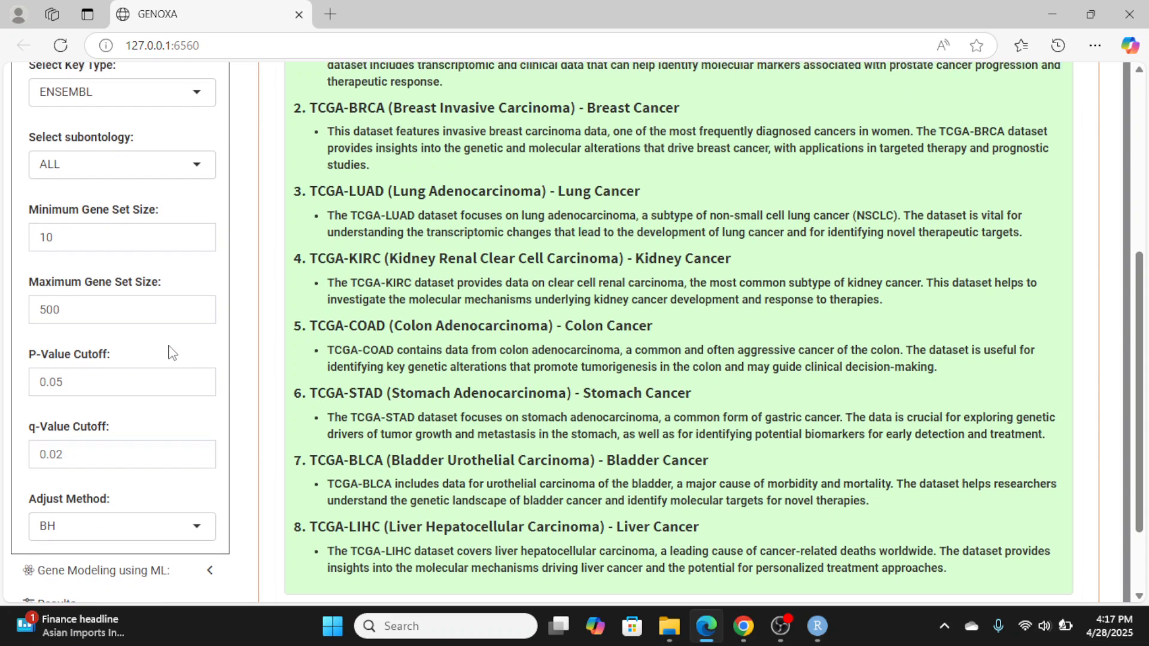
{"action": "left_click", "coordinate": [136, 211]}
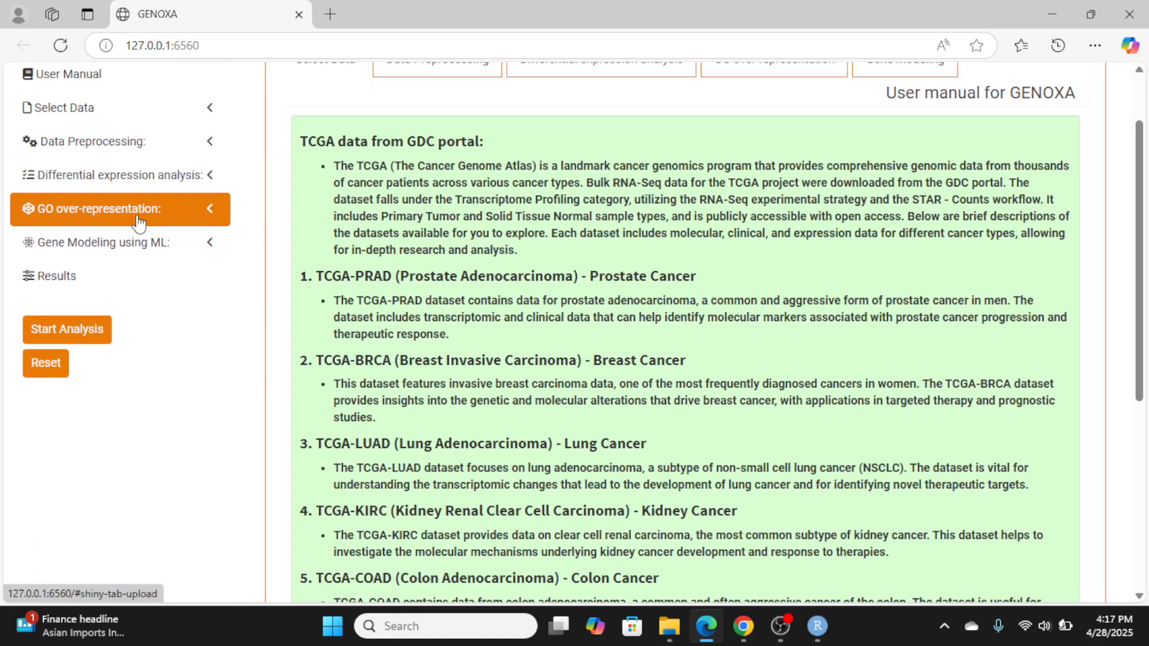
Expand the machine learning gene modeling parameters and choose repeatedcv as the resampling method
{"action": "left_click", "coordinate": [126, 245]}
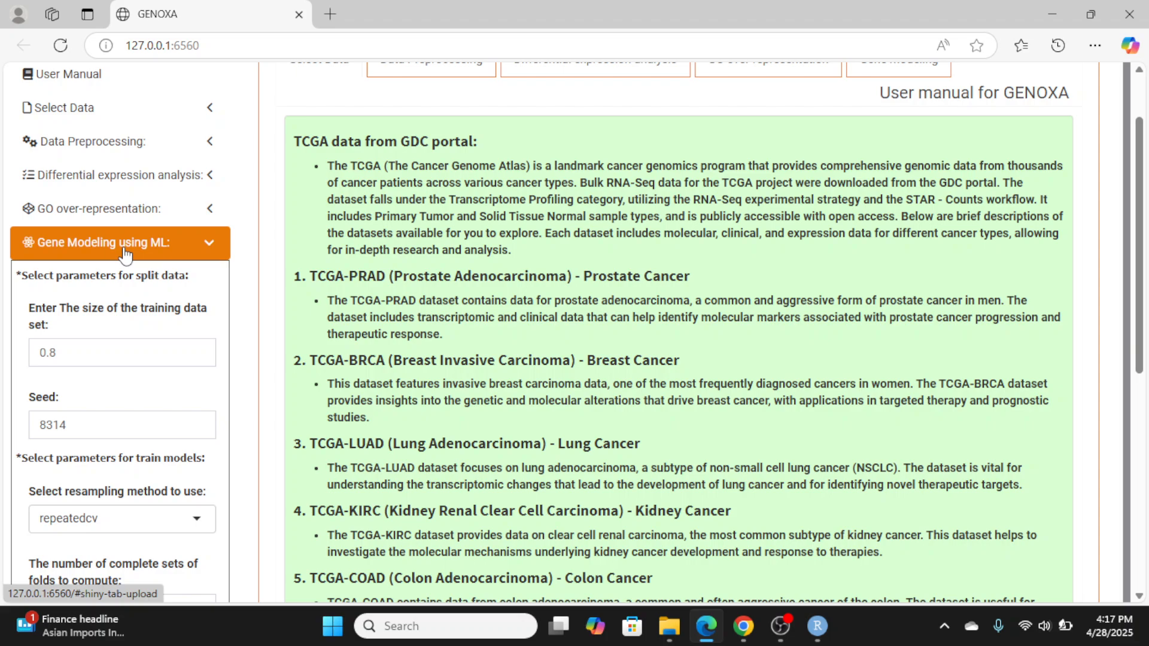
{"action": "scroll", "coordinate": [138, 340], "scroll_direction": "down", "scroll_amount": 1}
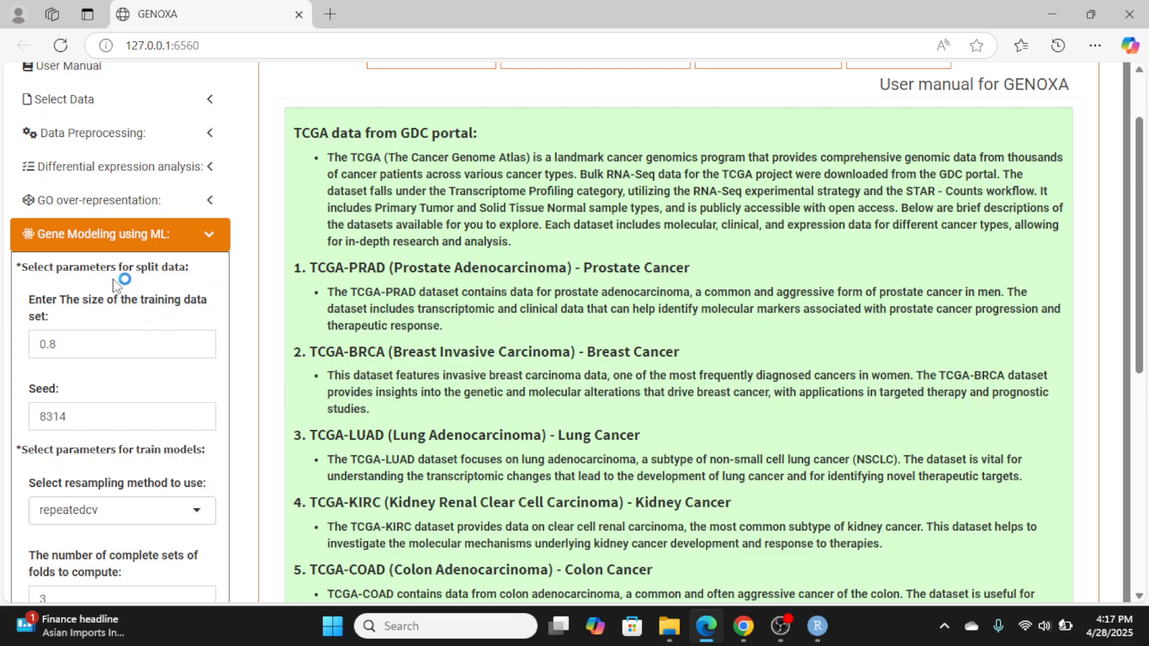
{"action": "scroll", "coordinate": [121, 350], "scroll_direction": "down", "scroll_amount": 1}
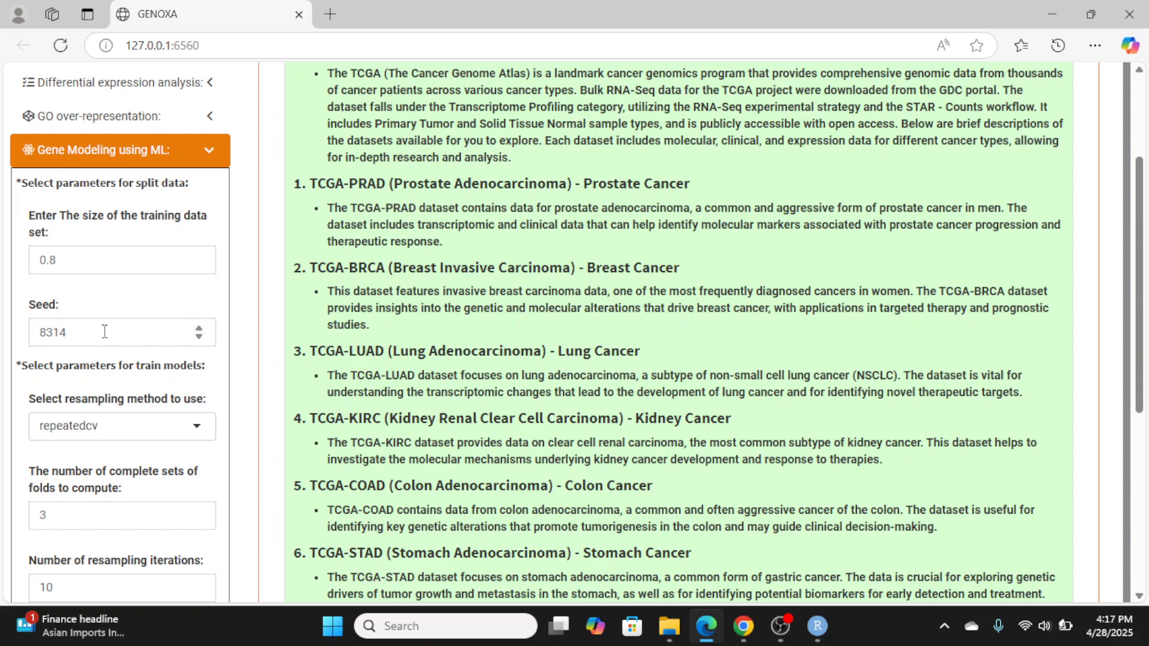
{"action": "scroll", "coordinate": [75, 331], "scroll_direction": "down", "scroll_amount": 3}
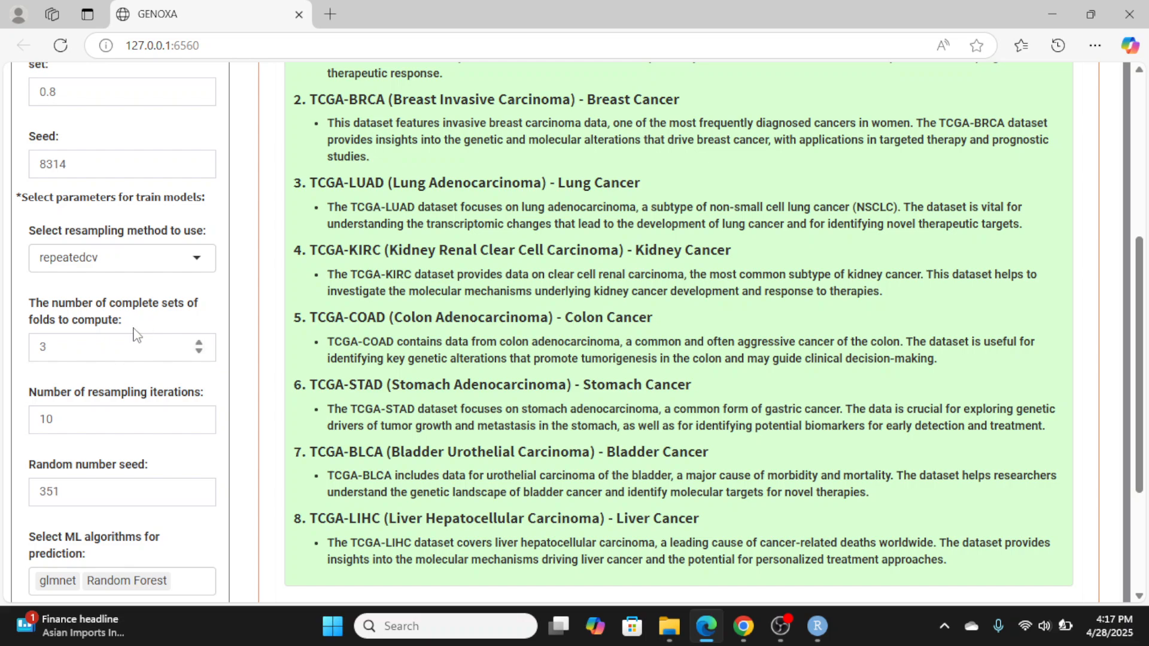
{"action": "left_click", "coordinate": [112, 270]}
{"action": "left_click", "coordinate": [97, 420]}
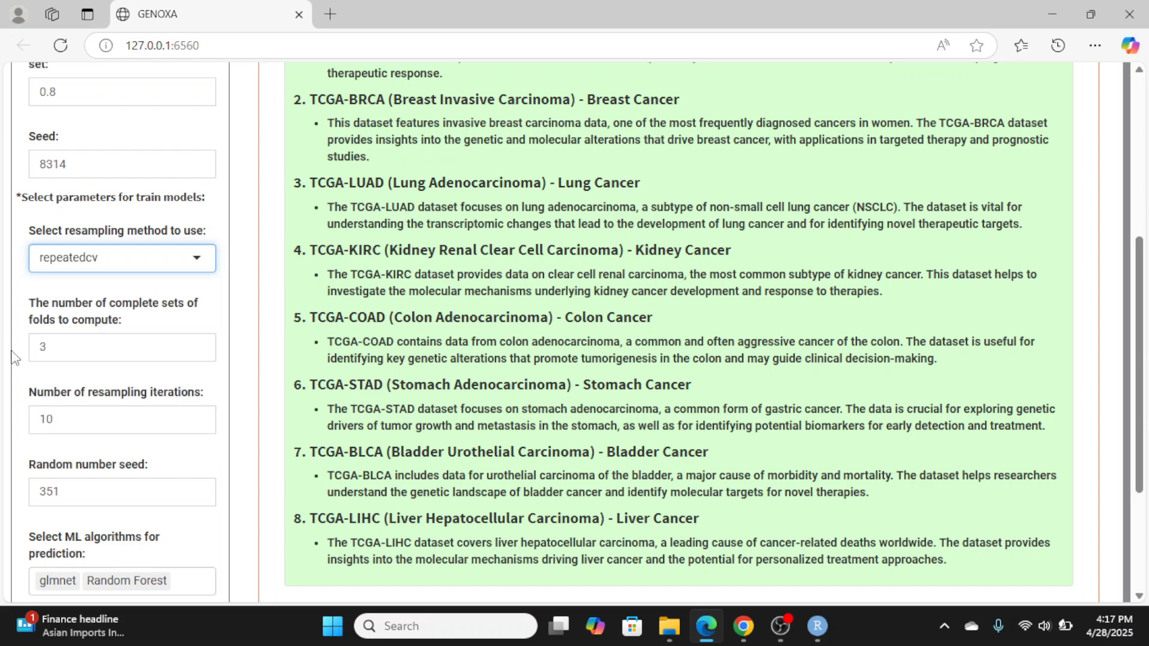
{"action": "left_click", "coordinate": [38, 342]}
Review the remaining gene modeling parameters and ML algorithms for prediction, and start the analysis
{"action": "scroll", "coordinate": [36, 310], "scroll_direction": "down", "scroll_amount": 3}
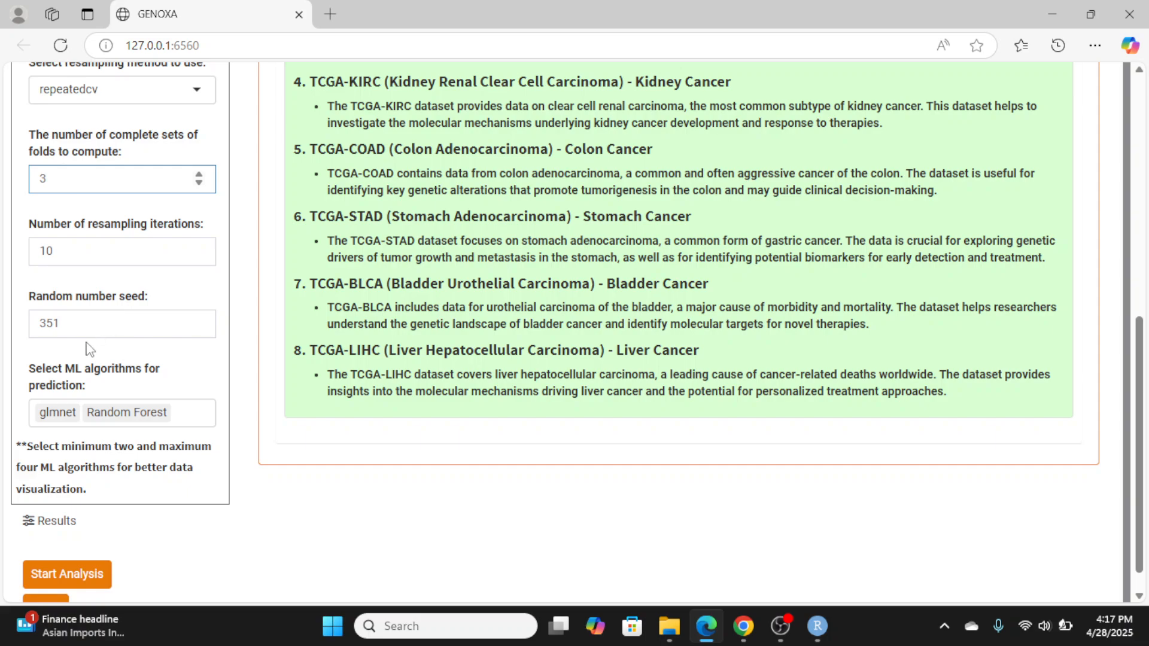
{"action": "scroll", "coordinate": [93, 347], "scroll_direction": "down", "scroll_amount": 1}
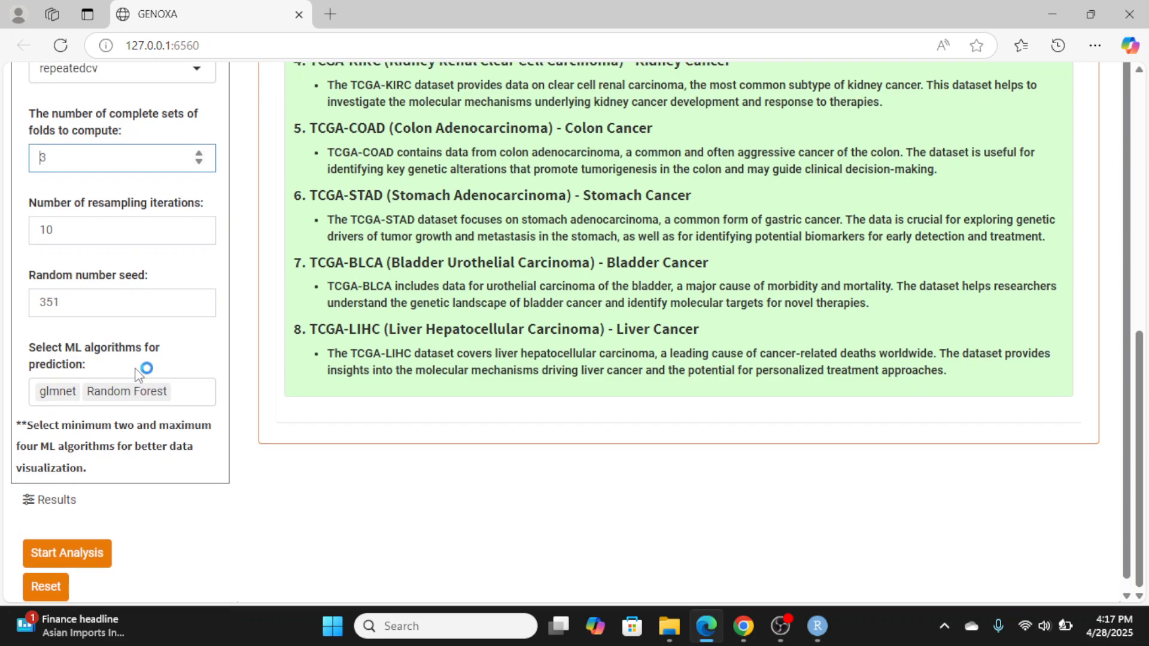
{"action": "scroll", "coordinate": [138, 386], "scroll_direction": "up", "scroll_amount": 8}
{"action": "scroll", "coordinate": [129, 387], "scroll_direction": "down", "scroll_amount": 8}
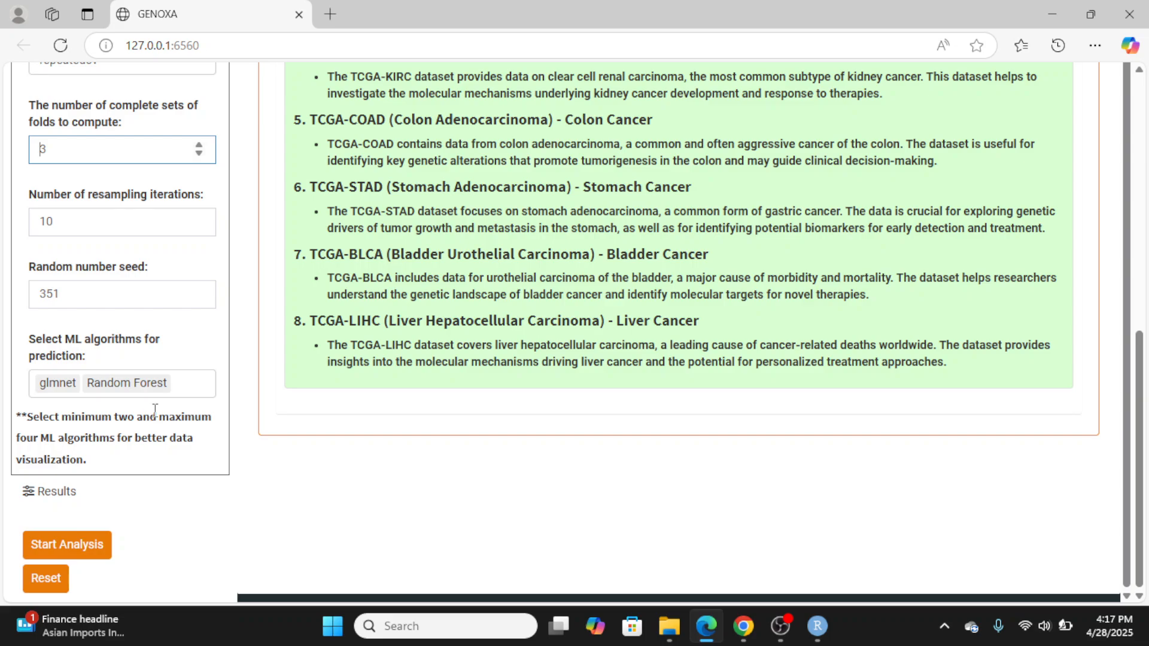
{"action": "scroll", "coordinate": [144, 395], "scroll_direction": "up", "scroll_amount": 8}
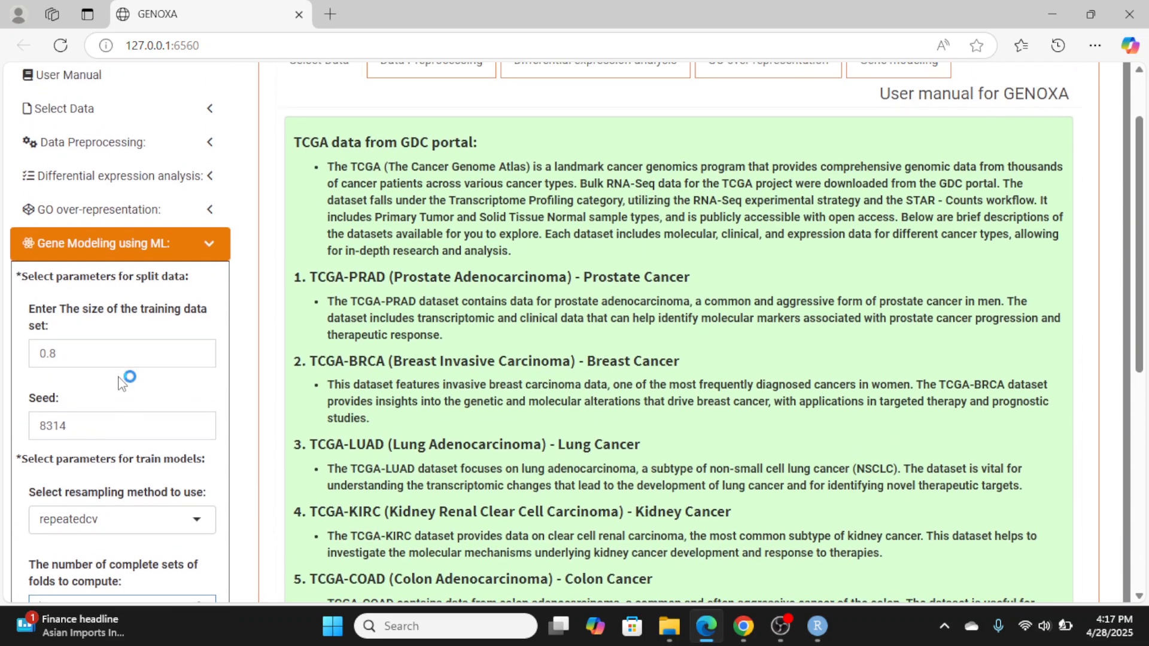
{"action": "left_click", "coordinate": [141, 342]}
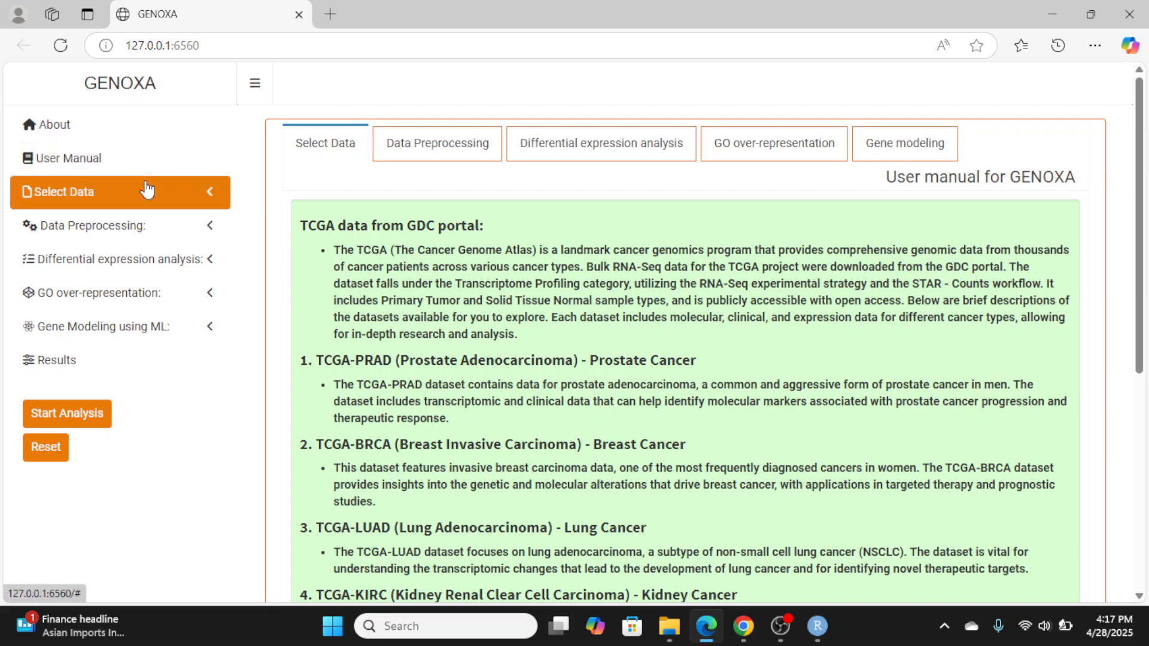
{"action": "left_click", "coordinate": [94, 426]}
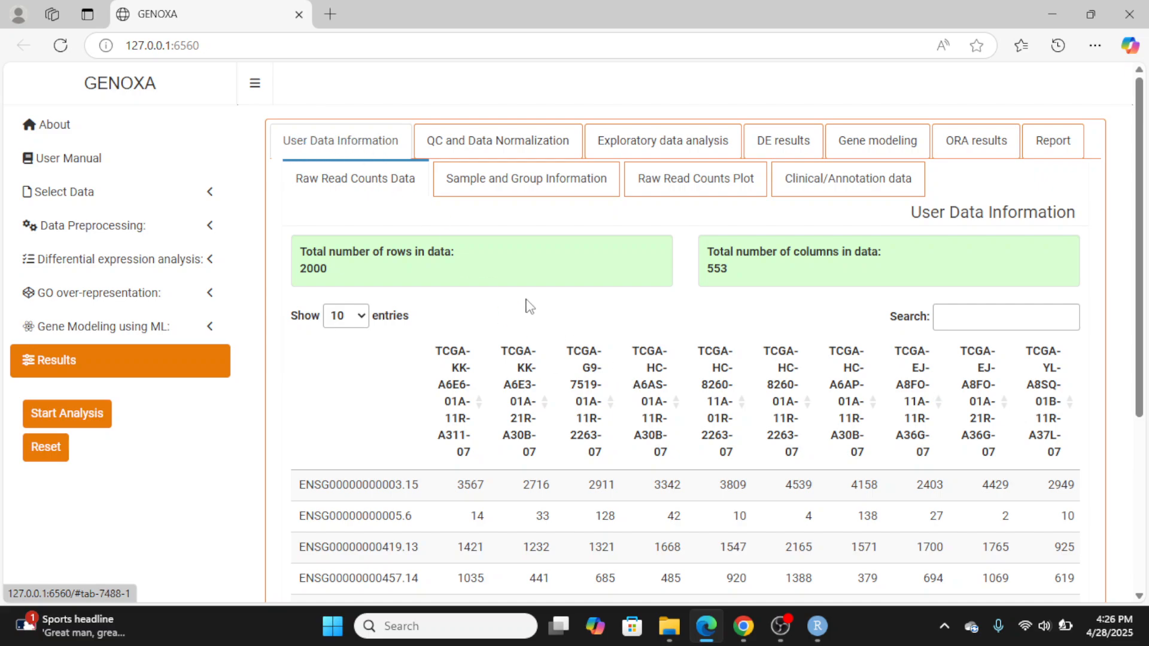
Examine the raw read counts table in the results and open the sample and group information
{"action": "scroll", "coordinate": [540, 330], "scroll_direction": "down", "scroll_amount": 4}
{"action": "scroll", "coordinate": [540, 329], "scroll_direction": "up", "scroll_amount": 4}
{"action": "left_click_drag", "start_coordinate": [328, 270], "coordinate": [299, 270]}
{"action": "left_click", "coordinate": [339, 256]}
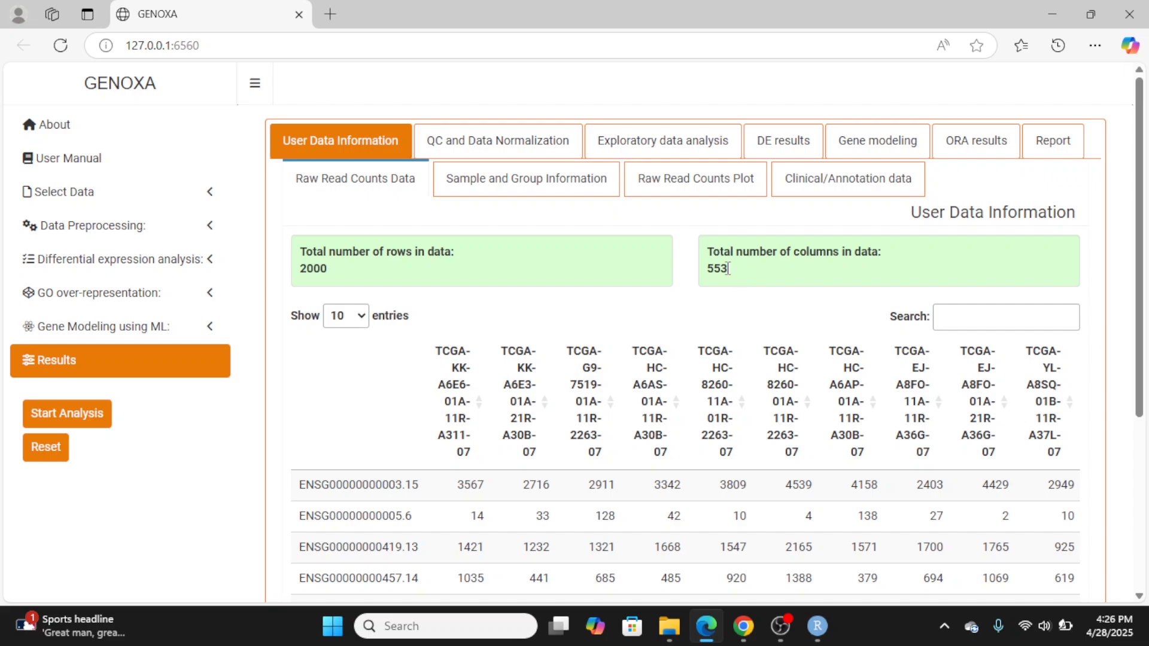
{"action": "left_click", "coordinate": [539, 194]}
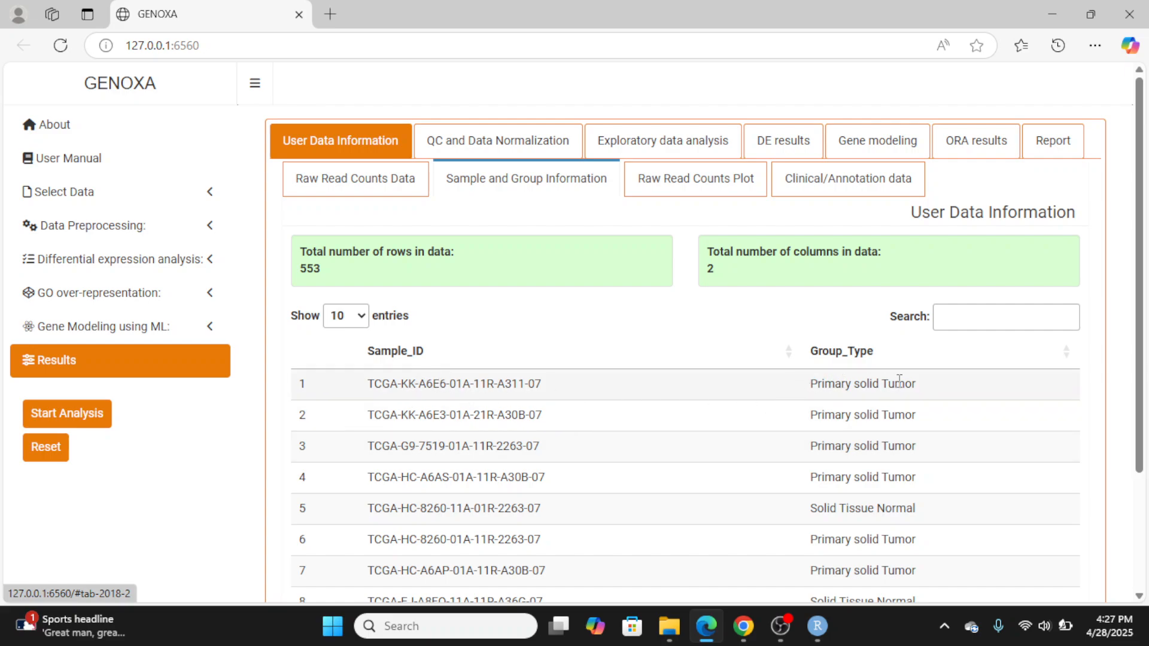
Open the raw read counts plot and inspect the boxplot along with its display options
{"action": "left_click", "coordinate": [670, 183]}
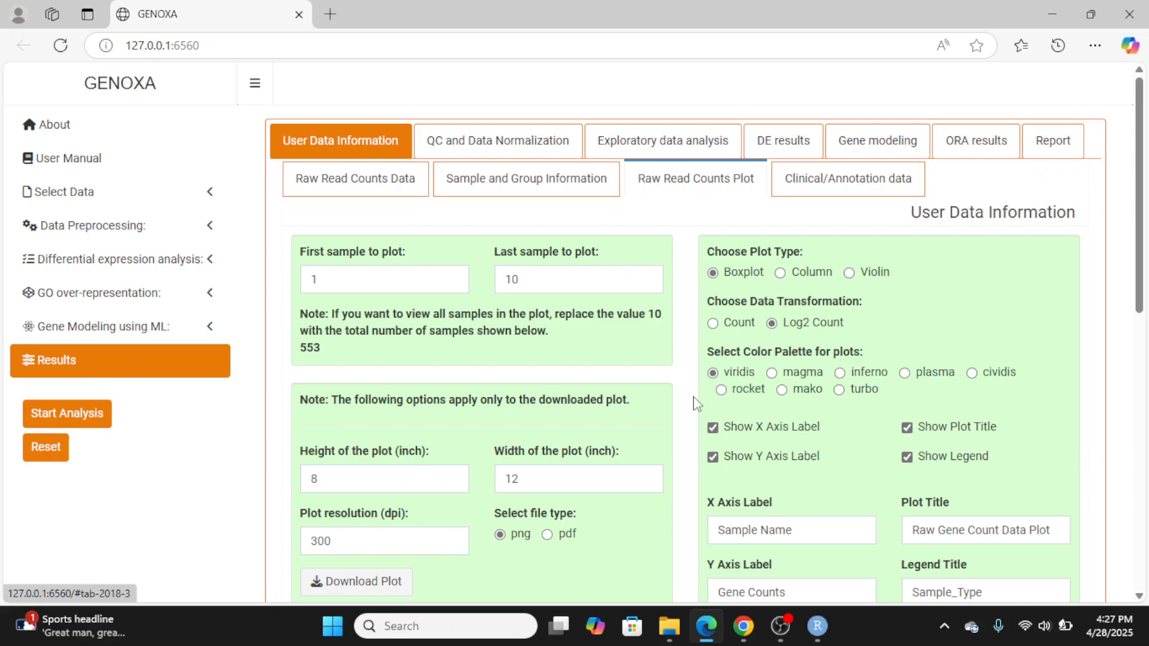
{"action": "scroll", "coordinate": [688, 392], "scroll_direction": "down", "scroll_amount": 5}
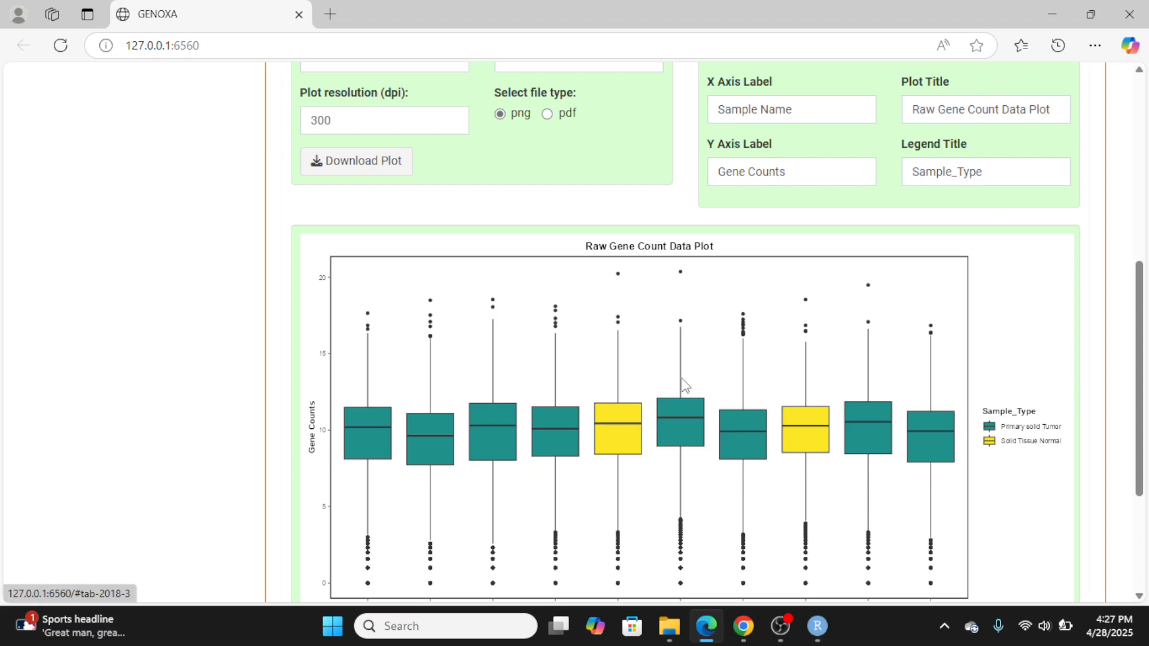
{"action": "scroll", "coordinate": [821, 383], "scroll_direction": "up", "scroll_amount": 5}
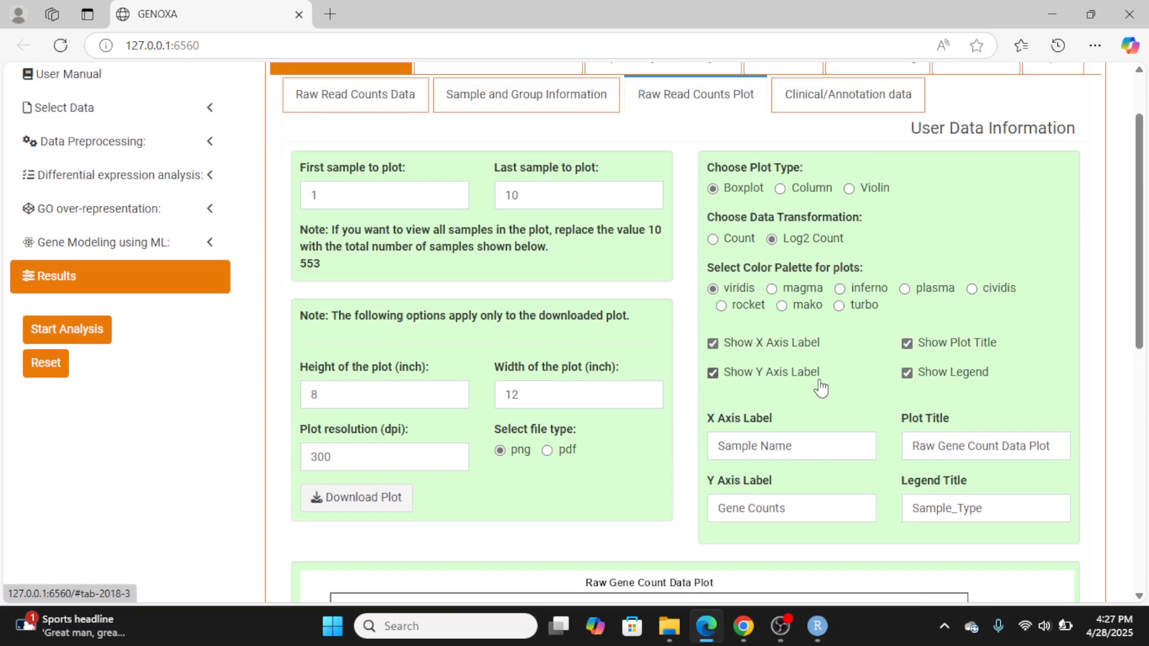
Switch the raw read counts plot type to Column and inspect the resulting chart
{"action": "left_click", "coordinate": [781, 189]}
{"action": "scroll", "coordinate": [802, 290], "scroll_direction": "down", "scroll_amount": 8}
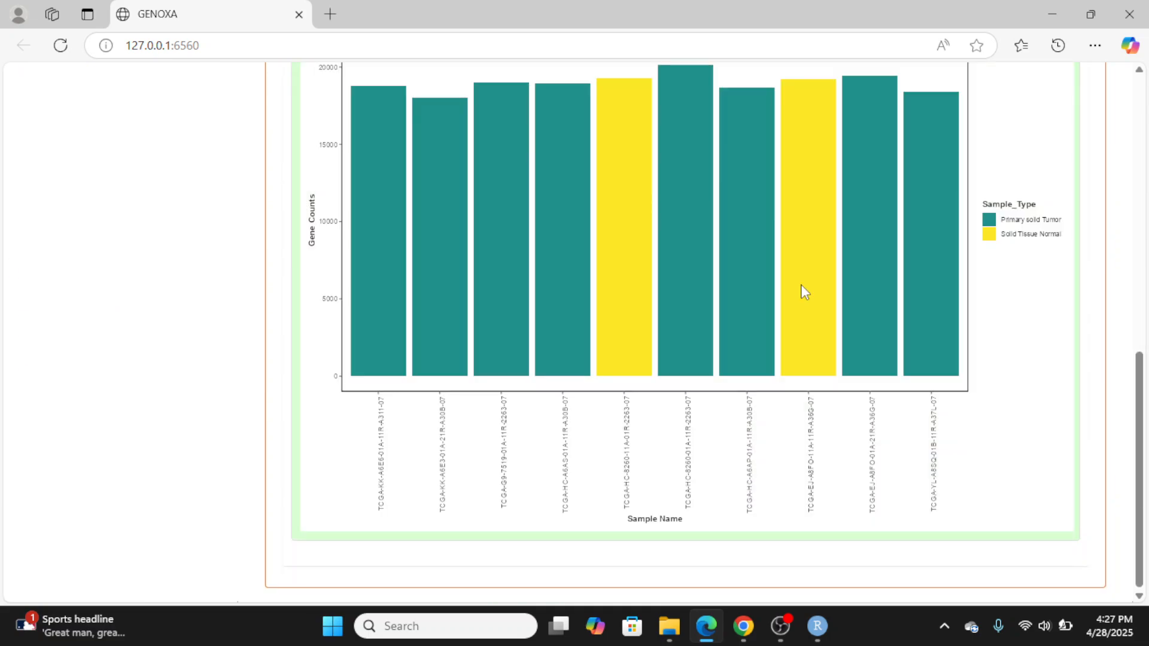
{"action": "scroll", "coordinate": [803, 290], "scroll_direction": "up", "scroll_amount": 4}
{"action": "scroll", "coordinate": [820, 257], "scroll_direction": "up", "scroll_amount": 5}
Switch the raw read counts plot type to Violin and inspect the resulting chart
{"action": "left_click", "coordinate": [849, 234]}
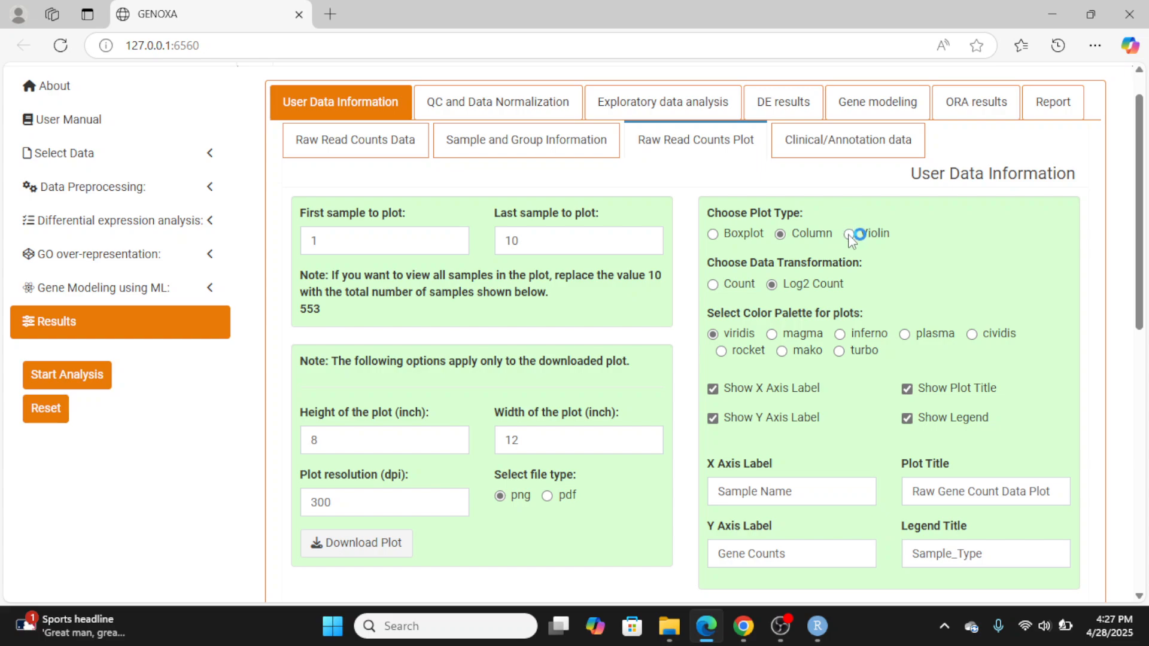
{"action": "scroll", "coordinate": [860, 316], "scroll_direction": "down", "scroll_amount": 8}
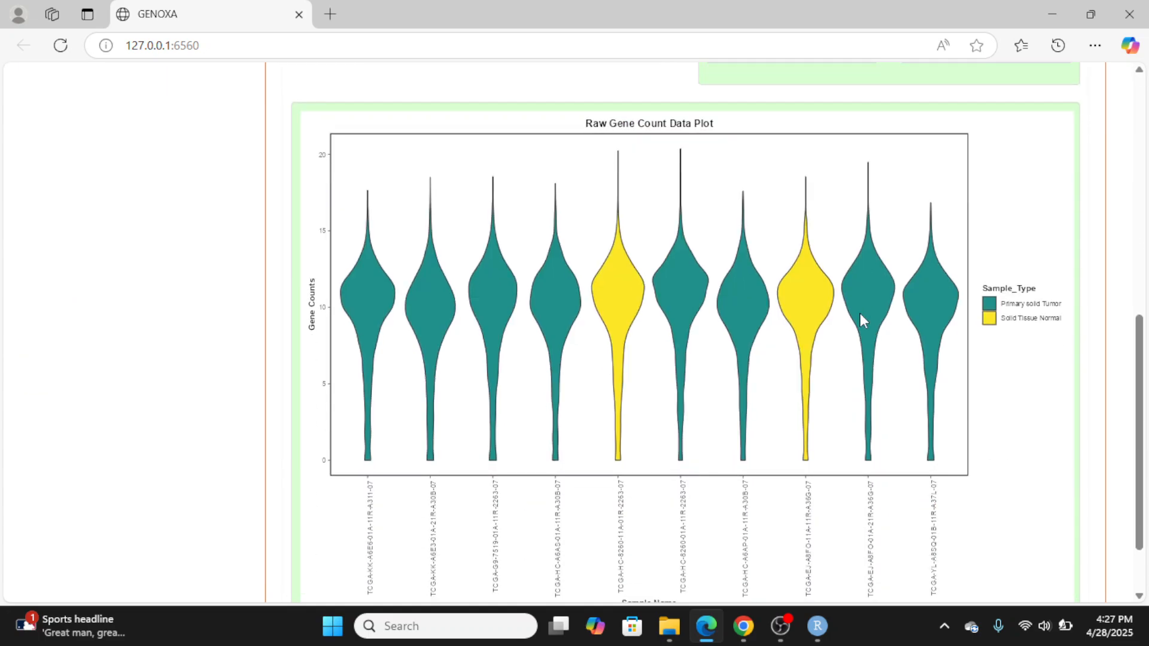
{"action": "scroll", "coordinate": [811, 295], "scroll_direction": "up", "scroll_amount": 7}
{"action": "scroll", "coordinate": [795, 308], "scroll_direction": "up", "scroll_amount": 1}
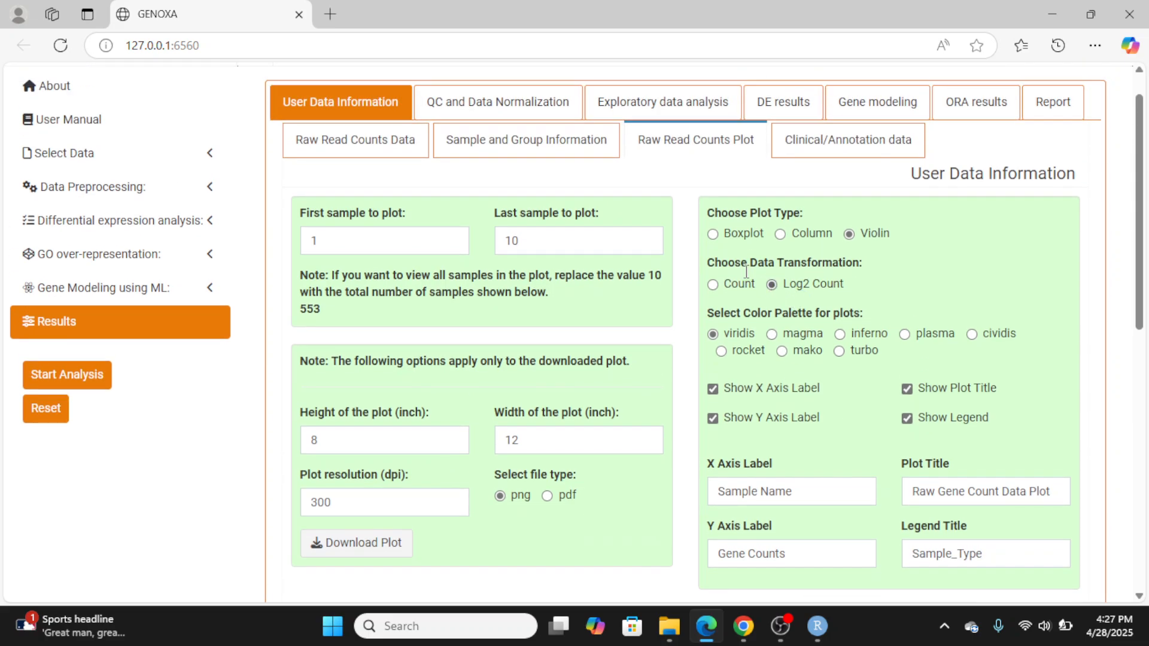
Set the raw read counts plot type back to Boxplot and view the updated plot
{"action": "left_click", "coordinate": [713, 231]}
{"action": "scroll", "coordinate": [757, 240], "scroll_direction": "down", "scroll_amount": 1}
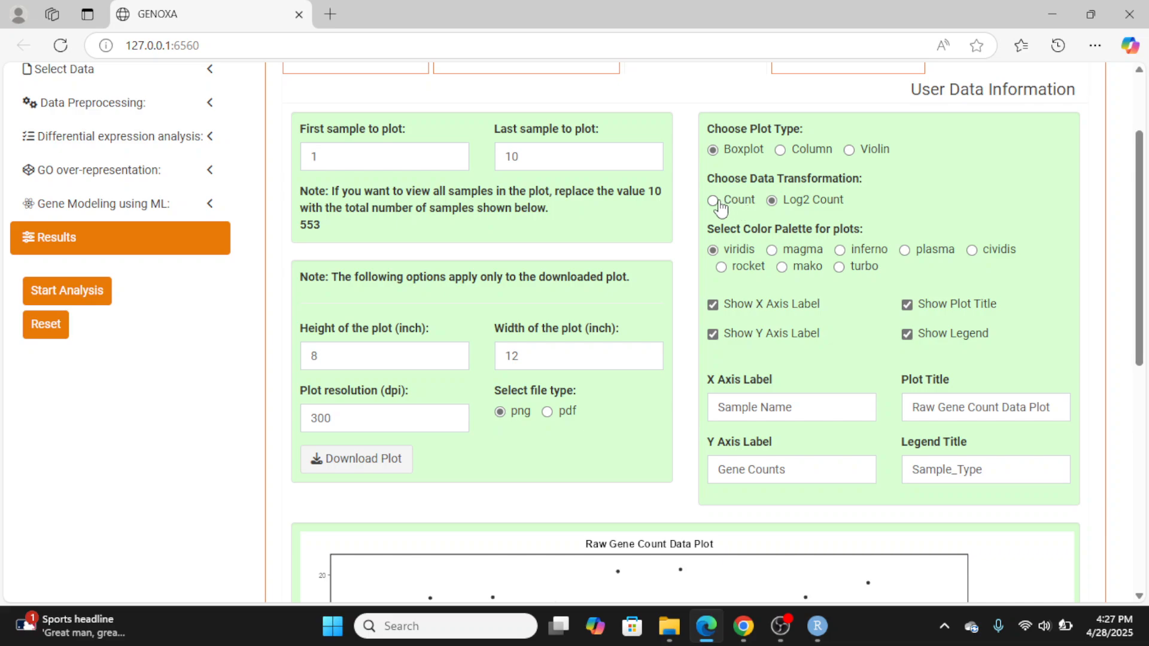
{"action": "scroll", "coordinate": [775, 281], "scroll_direction": "down", "scroll_amount": 5}
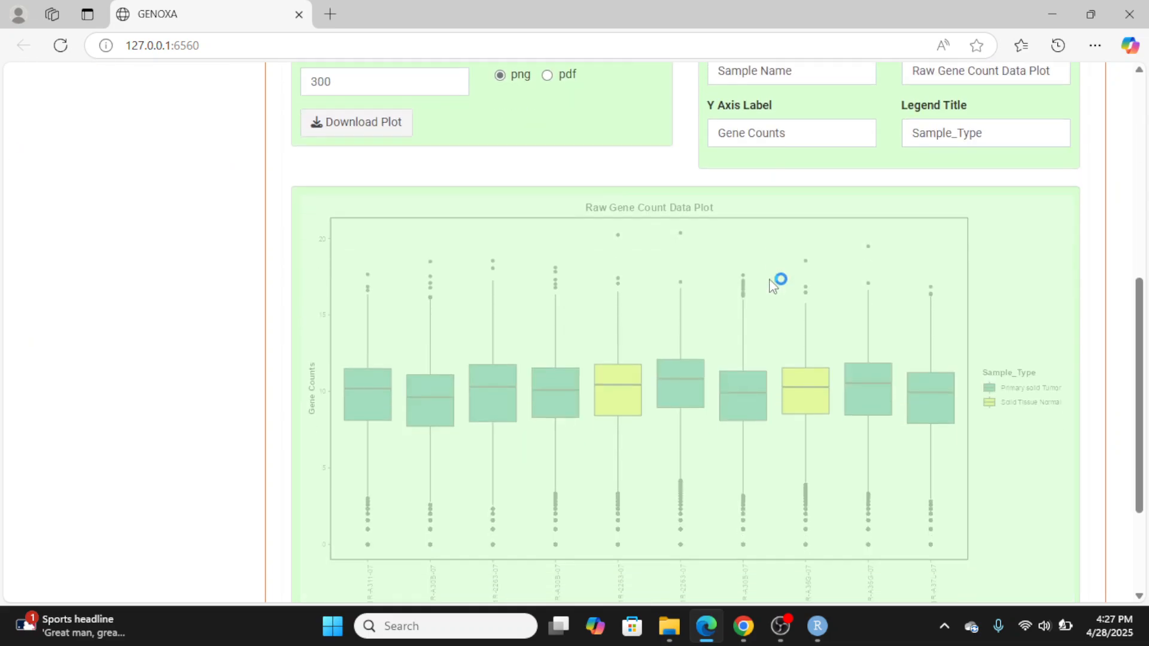
Set the raw read counts plot's data transformation to Log2 Count and view the updated boxplot
{"action": "scroll", "coordinate": [775, 281], "scroll_direction": "down", "scroll_amount": 2}
{"action": "scroll", "coordinate": [773, 282], "scroll_direction": "up", "scroll_amount": 8}
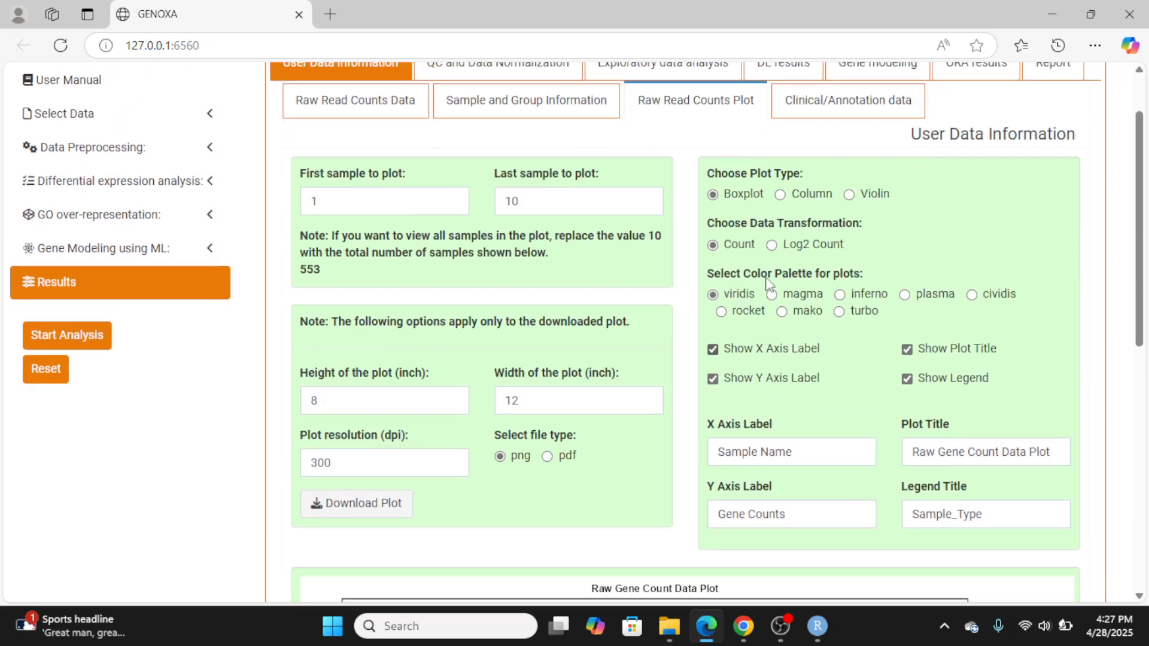
{"action": "left_click", "coordinate": [774, 324]}
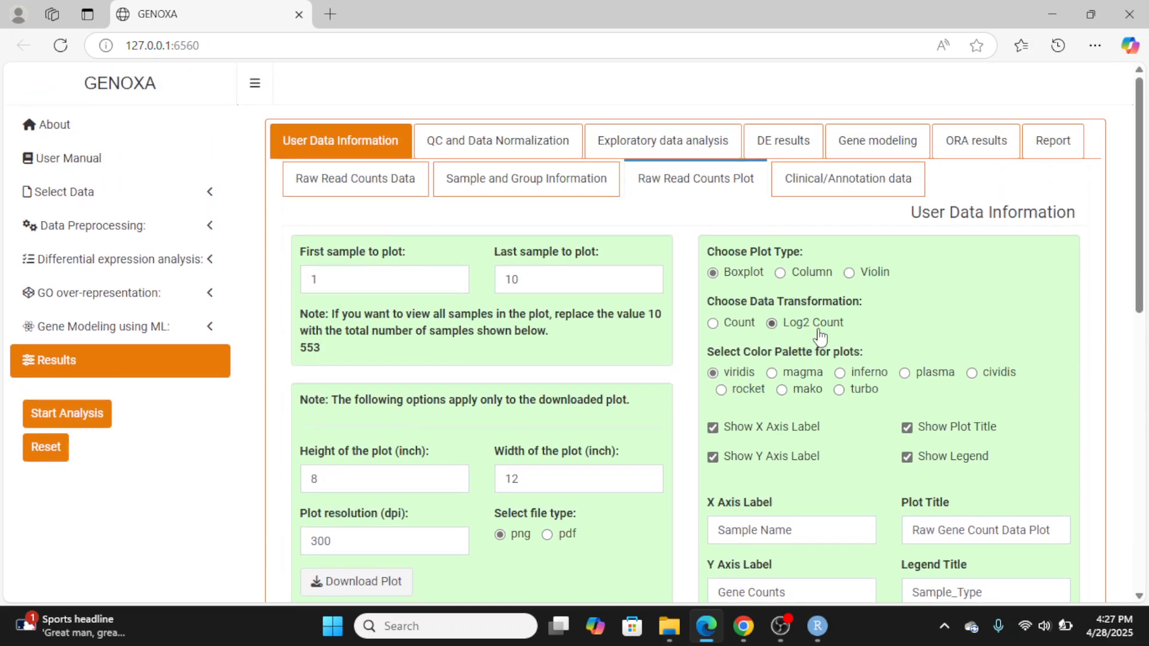
{"action": "scroll", "coordinate": [818, 359], "scroll_direction": "down", "scroll_amount": 8}
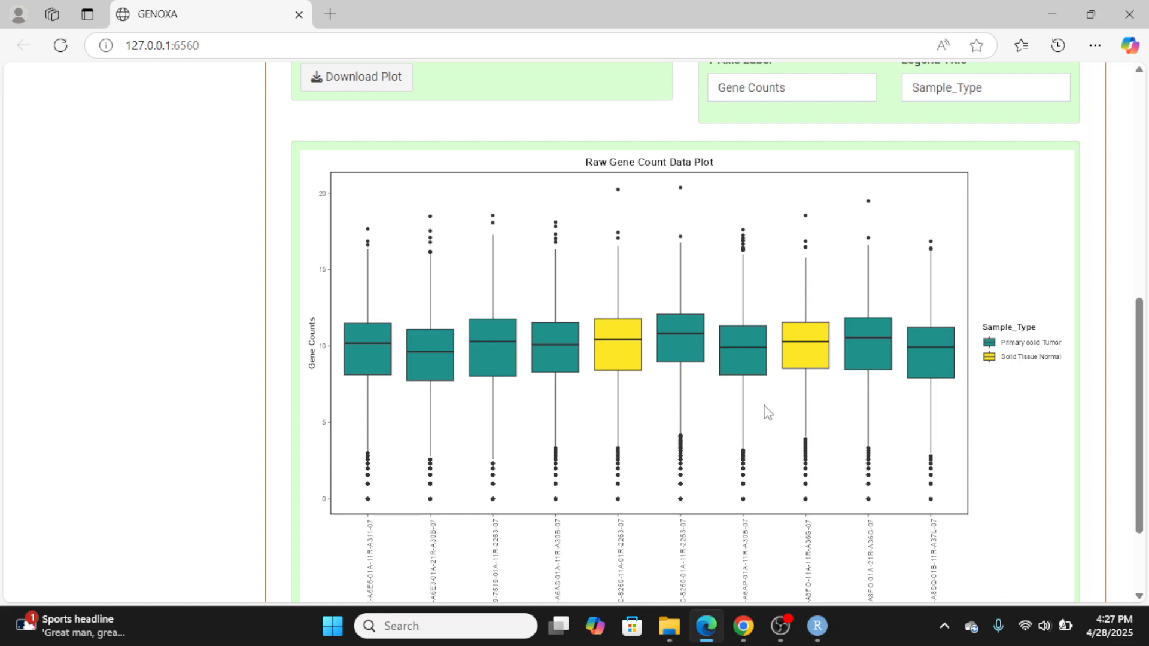
{"action": "scroll", "coordinate": [803, 401], "scroll_direction": "up", "scroll_amount": 5}
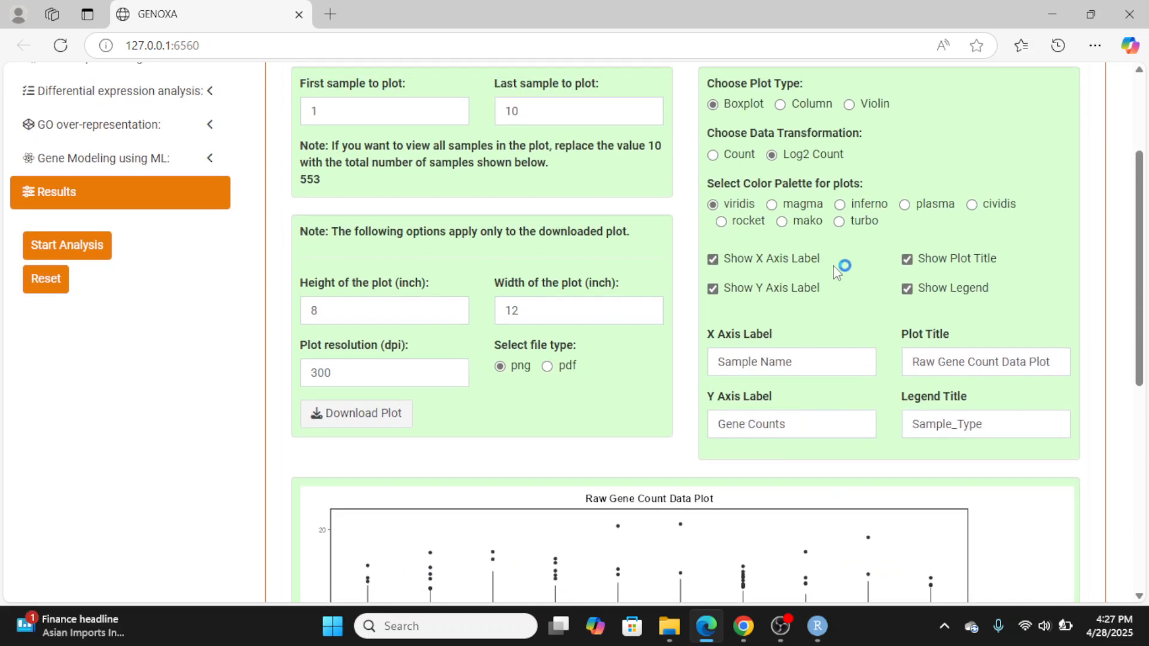
Try the magma color palette, and set the raw read counts plot's palette to inferno
{"action": "left_click", "coordinate": [796, 208]}
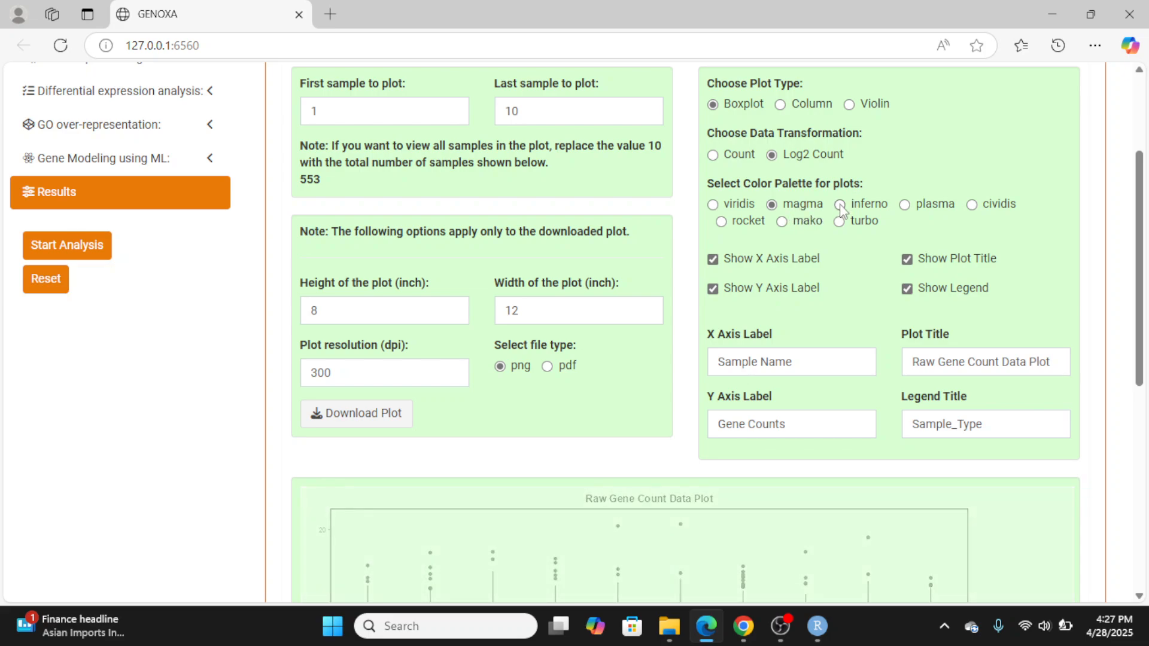
{"action": "left_click", "coordinate": [841, 206]}
{"action": "scroll", "coordinate": [832, 281], "scroll_direction": "down", "scroll_amount": 5}
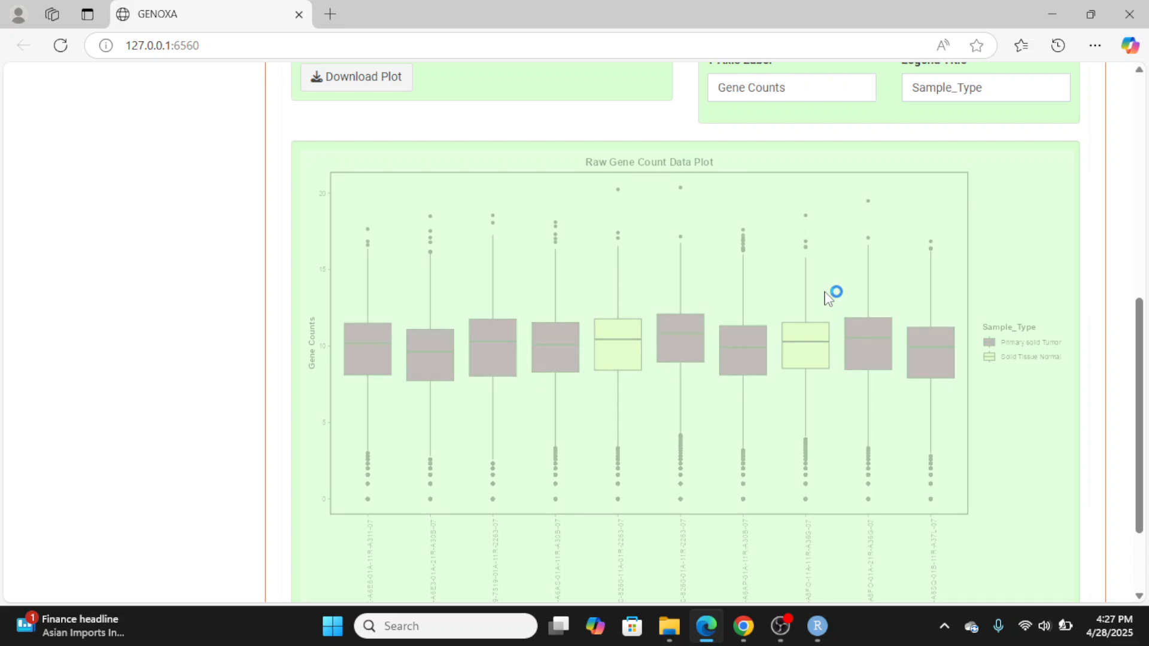
{"action": "scroll", "coordinate": [828, 295], "scroll_direction": "up", "scroll_amount": 5}
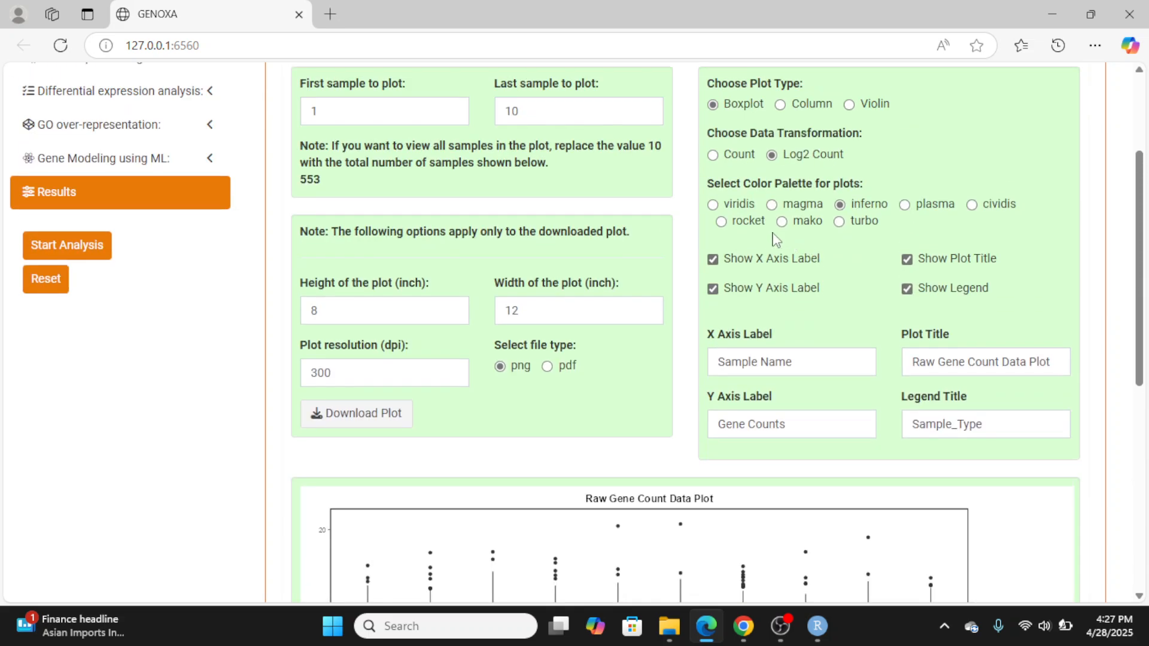
{"action": "scroll", "coordinate": [769, 269], "scroll_direction": "down", "scroll_amount": 4}
{"action": "scroll", "coordinate": [763, 266], "scroll_direction": "up", "scroll_amount": 3}
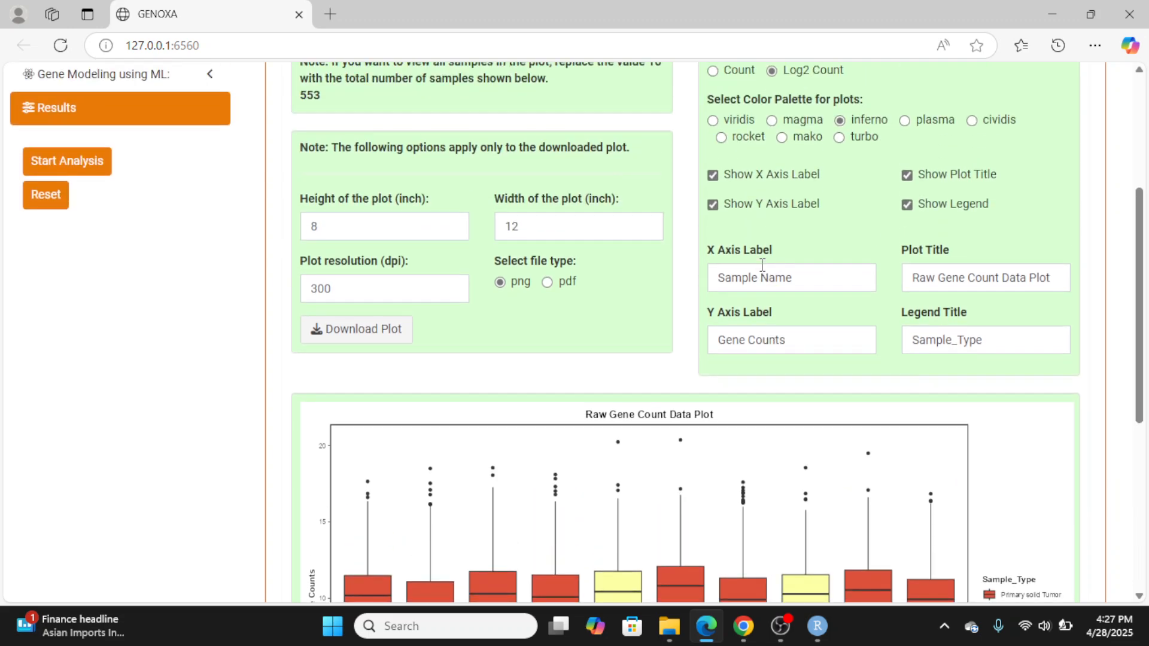
Hide the X axis label, Y axis label, plot title and legend, and check the boxplot without them
{"action": "left_click", "coordinate": [712, 175]}
{"action": "left_click", "coordinate": [712, 205]}
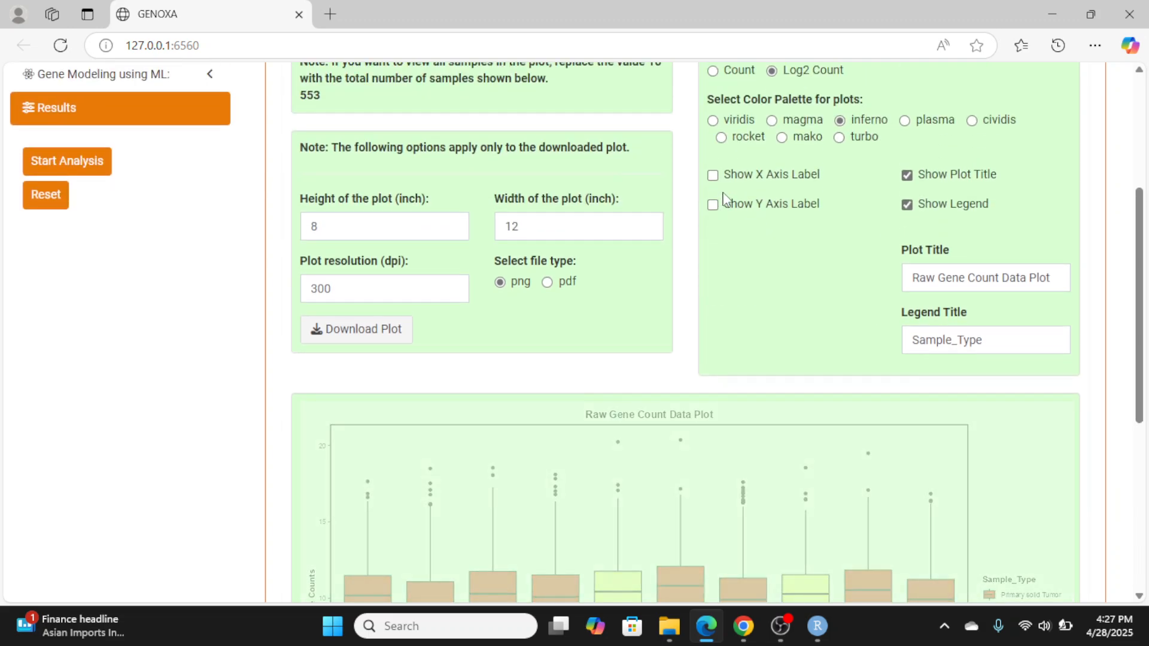
{"action": "left_click", "coordinate": [907, 175]}
{"action": "left_click", "coordinate": [906, 204]}
{"action": "scroll", "coordinate": [908, 221], "scroll_direction": "down", "scroll_amount": 5}
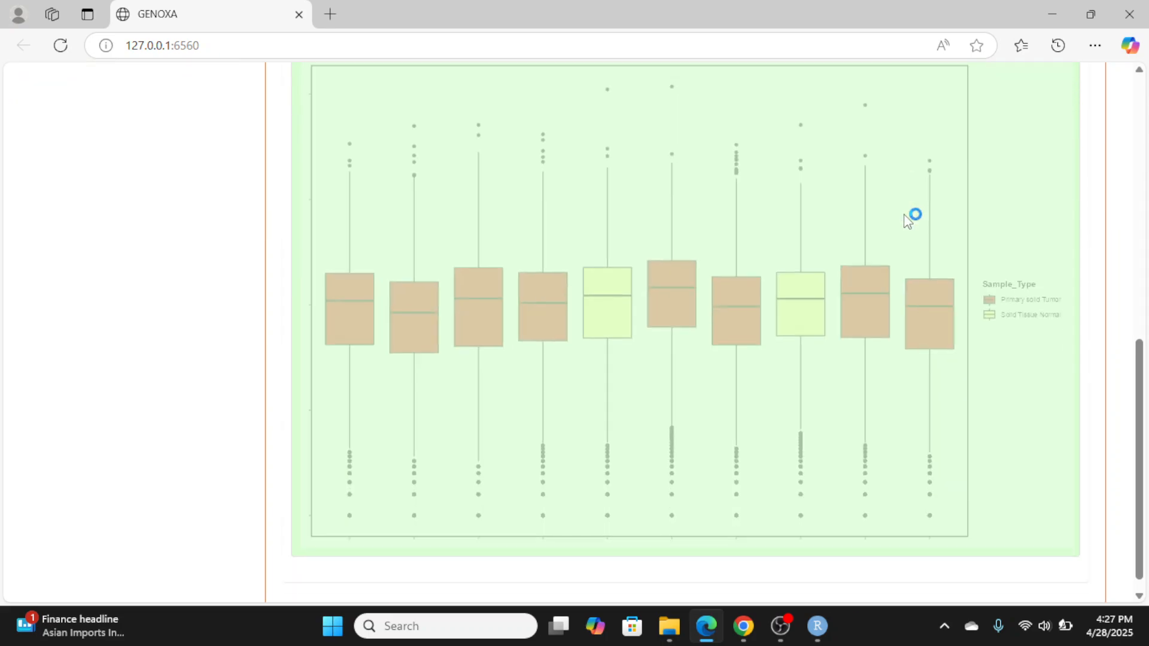
{"action": "scroll", "coordinate": [908, 221], "scroll_direction": "up", "scroll_amount": 5}
Show the X axis label, Y axis label, legend and plot title again, and view the redrawn boxplot
{"action": "left_click", "coordinate": [713, 175]}
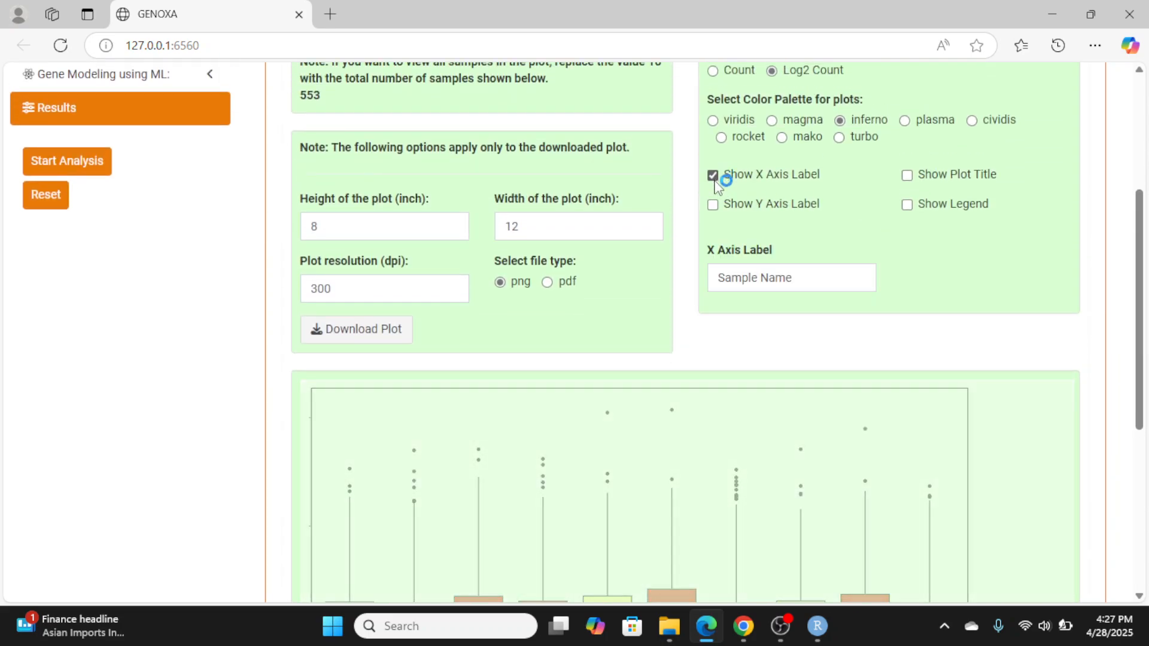
{"action": "left_click", "coordinate": [713, 205]}
{"action": "left_click", "coordinate": [907, 205]}
{"action": "left_click", "coordinate": [907, 175]}
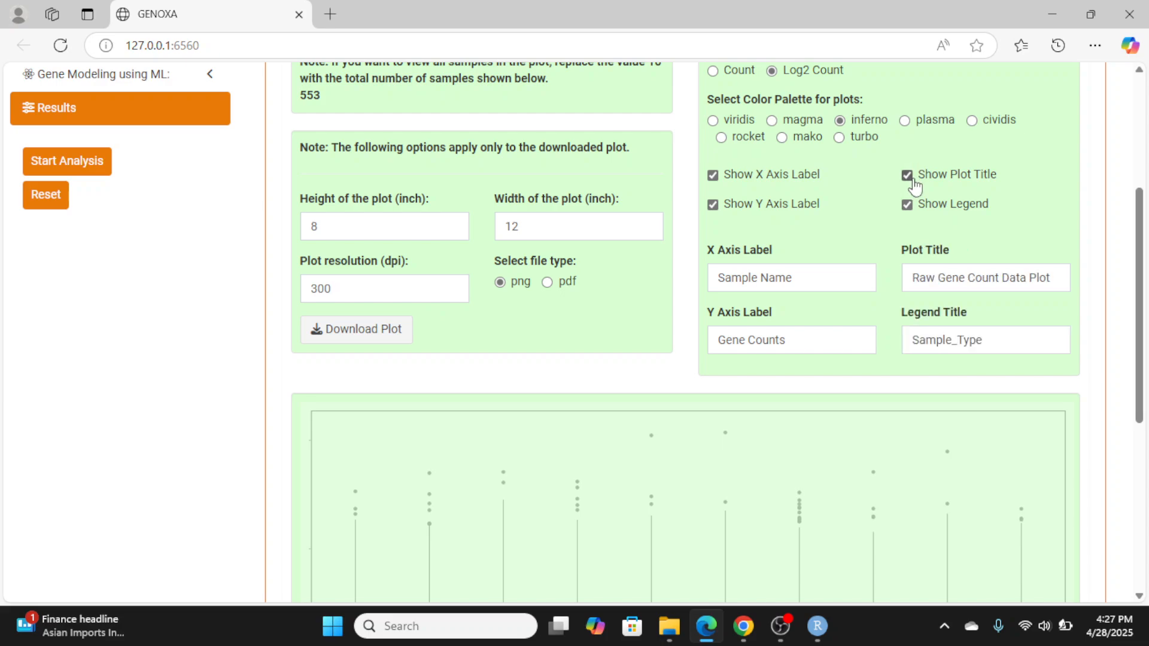
{"action": "scroll", "coordinate": [906, 225], "scroll_direction": "down", "scroll_amount": 5}
{"action": "scroll", "coordinate": [906, 224], "scroll_direction": "up", "scroll_amount": 3}
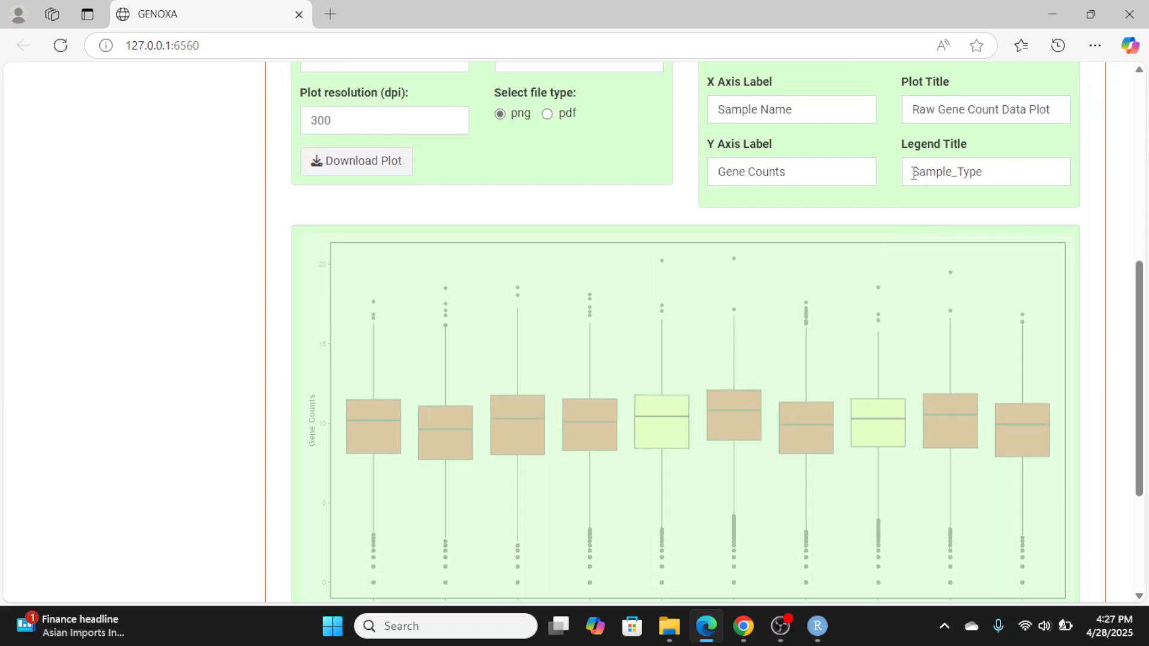
{"action": "scroll", "coordinate": [913, 216], "scroll_direction": "up", "scroll_amount": 4}
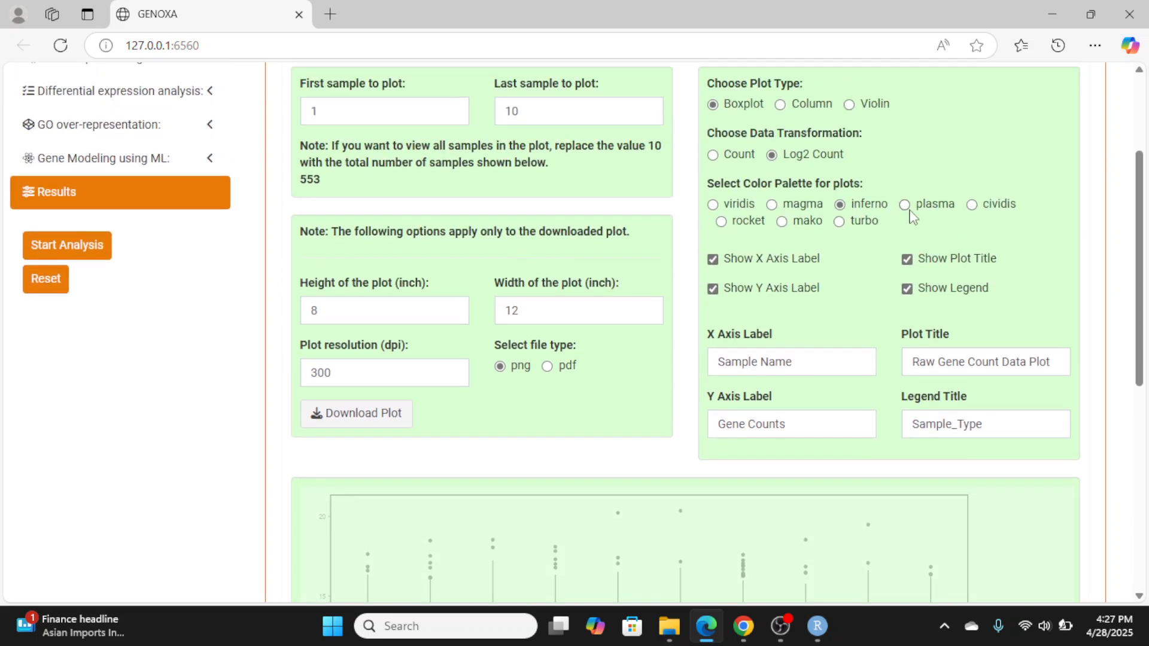
{"action": "scroll", "coordinate": [910, 203], "scroll_direction": "down", "scroll_amount": 4}
{"action": "scroll", "coordinate": [913, 204], "scroll_direction": "up", "scroll_amount": 2}
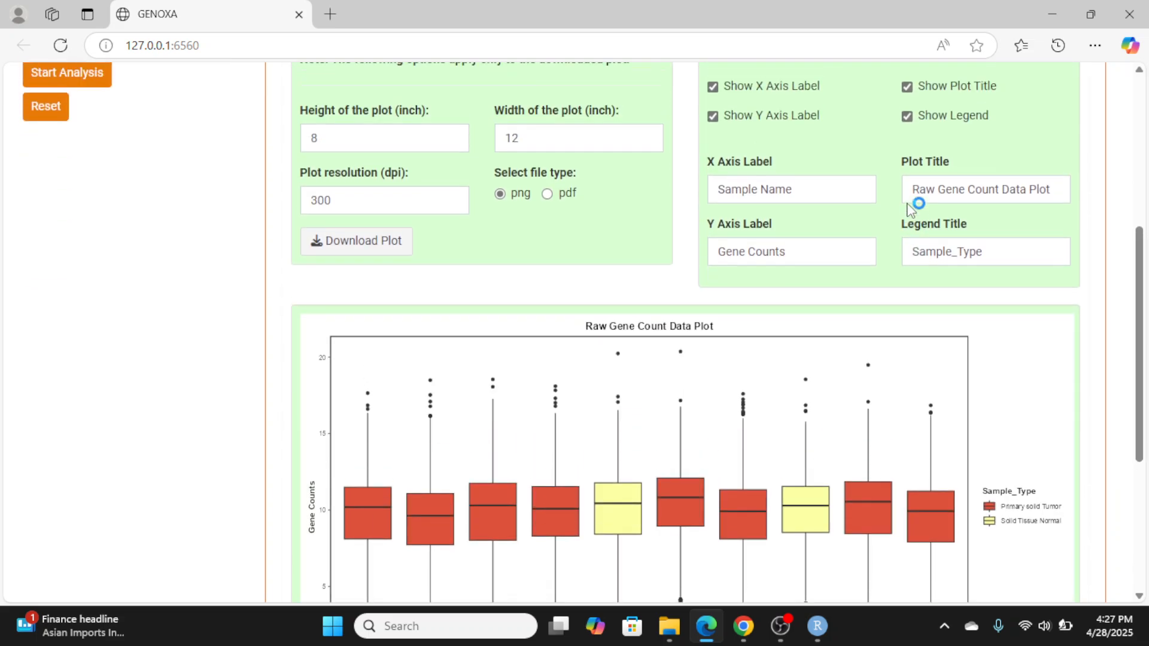
Change the X axis label to RRRR and the Y axis label to TTTTT, and check both on the plot
{"action": "left_click_drag", "start_coordinate": [815, 192], "coordinate": [710, 199]}
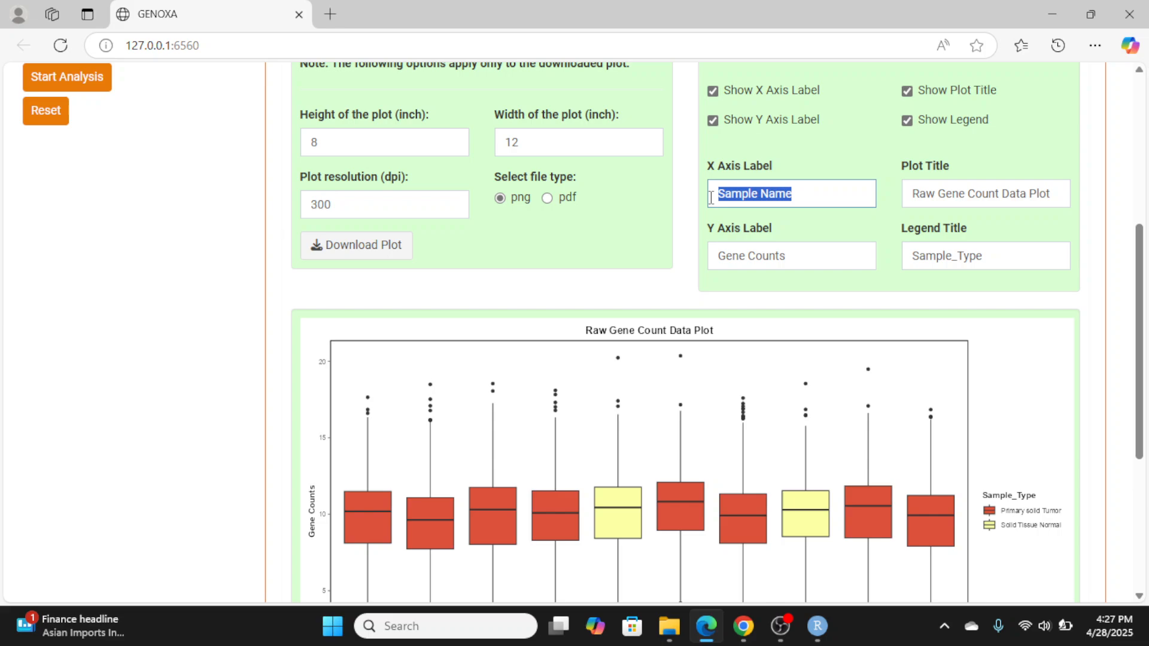
{"action": "type", "text": "RRR"}
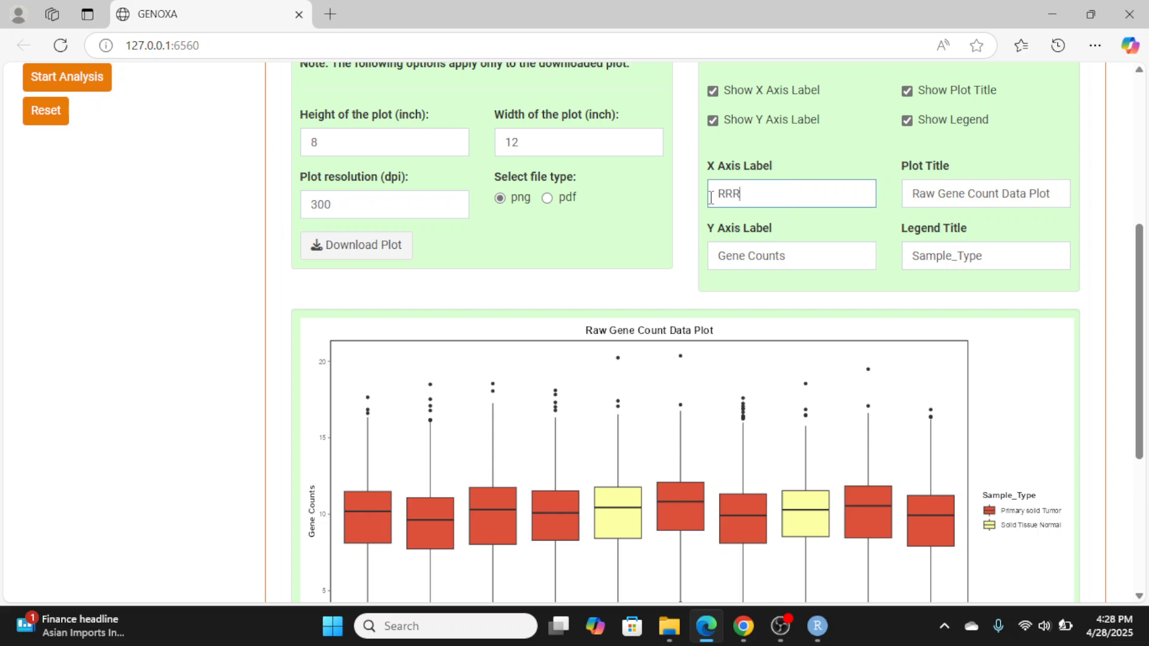
{"action": "type", "text": "R"}
{"action": "left_click_drag", "start_coordinate": [817, 253], "coordinate": [713, 246]}
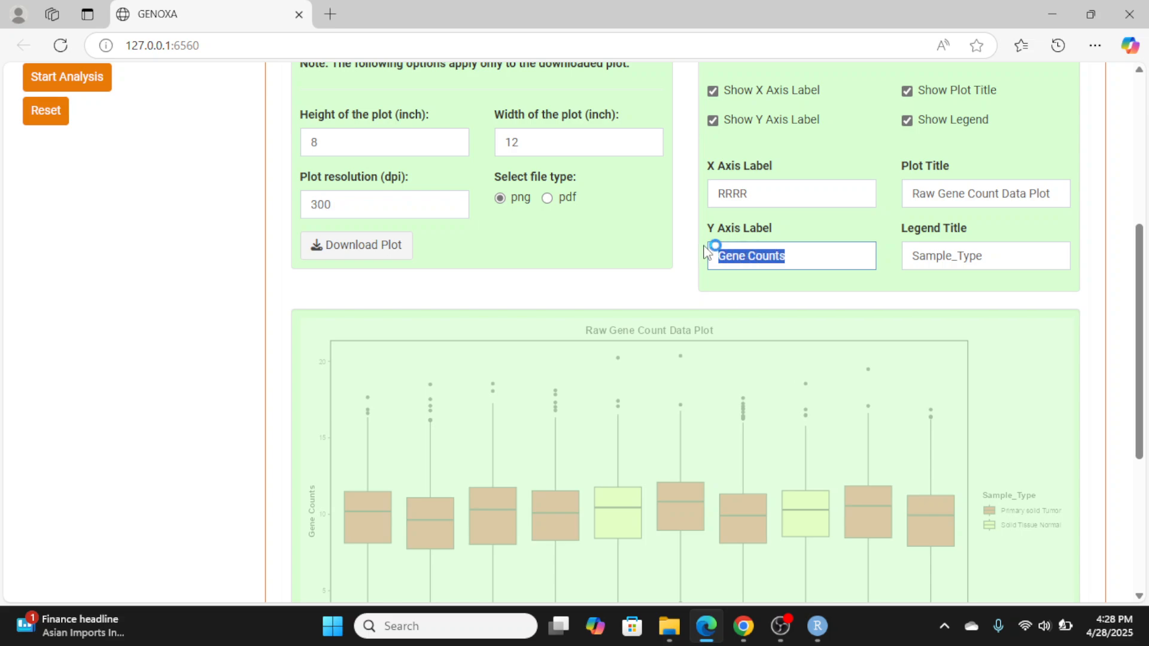
{"action": "type", "text": "TTTTT"}
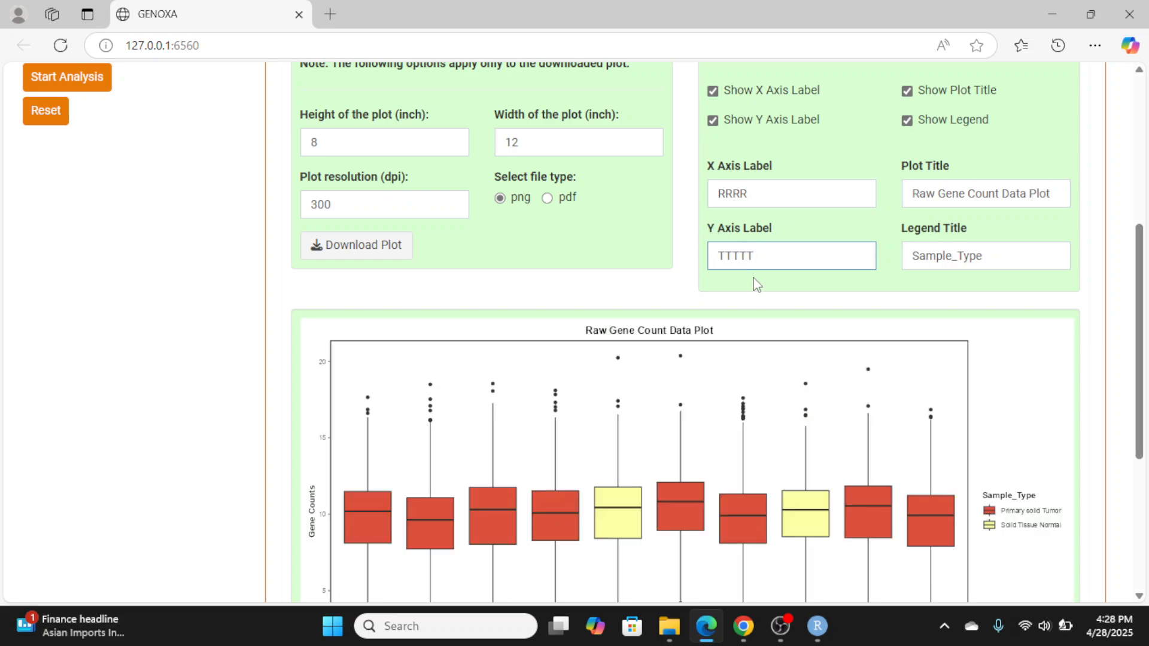
{"action": "scroll", "coordinate": [699, 350], "scroll_direction": "down", "scroll_amount": 4}
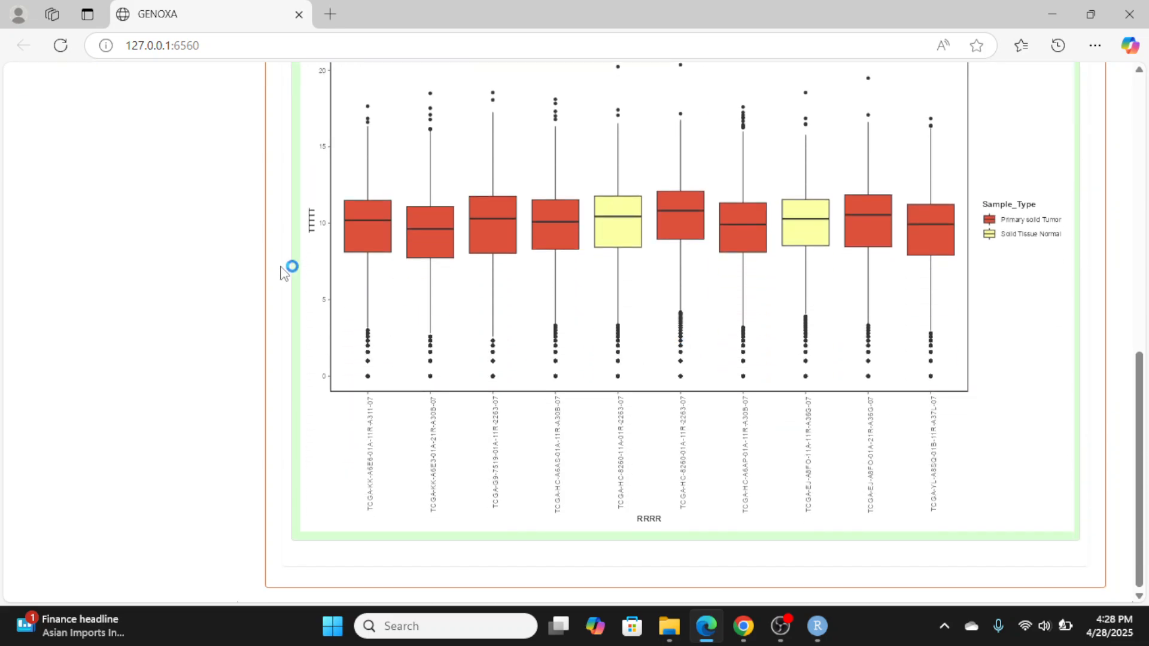
{"action": "scroll", "coordinate": [659, 497], "scroll_direction": "up", "scroll_amount": 5}
{"action": "scroll", "coordinate": [658, 489], "scroll_direction": "up", "scroll_amount": 2}
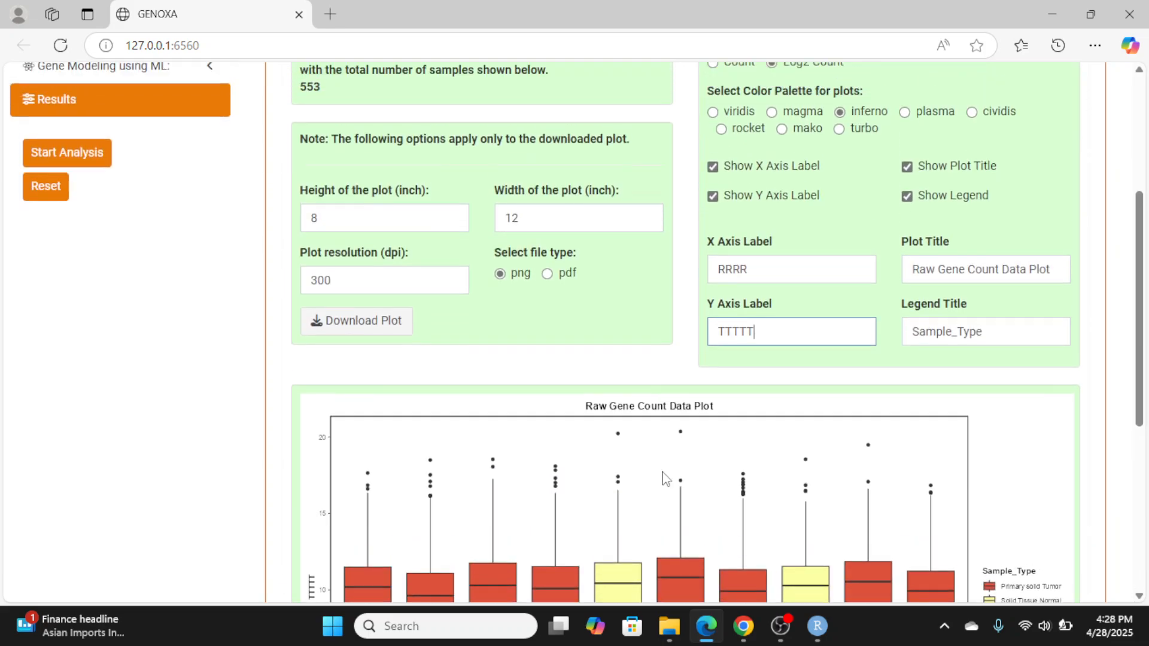
{"action": "scroll", "coordinate": [988, 346], "scroll_direction": "down", "scroll_amount": 2}
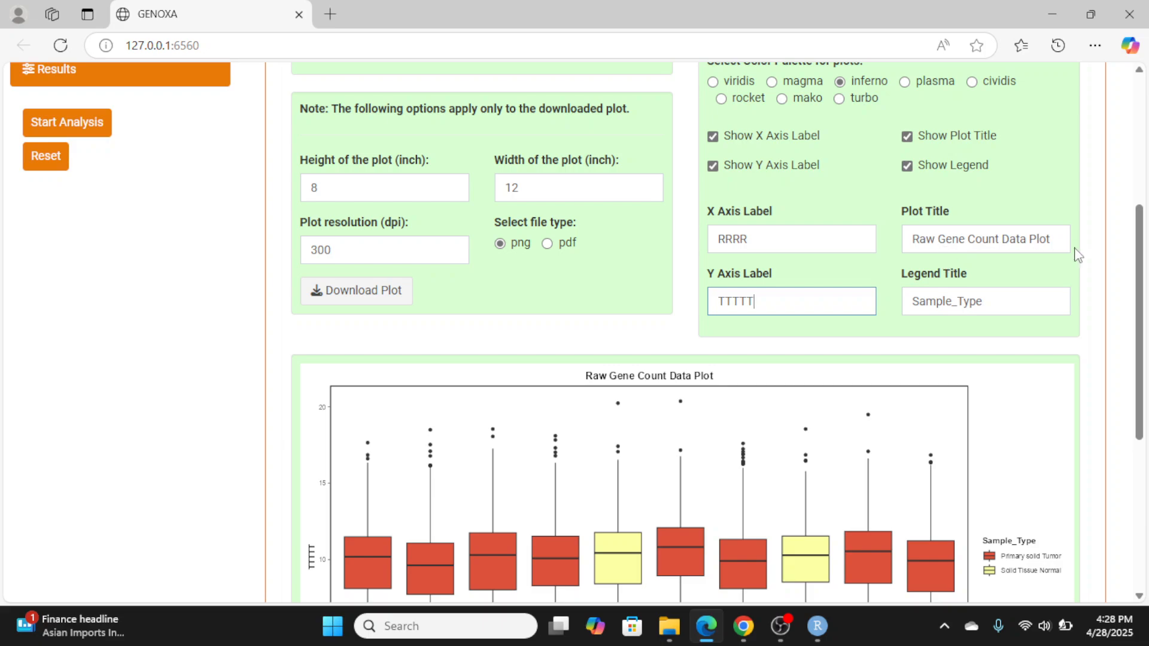
Set the plot title to PLOT and the legend title to LEGENDD
{"action": "left_click_drag", "start_coordinate": [1066, 239], "coordinate": [900, 239]}
{"action": "type", "text": "PLOT"}
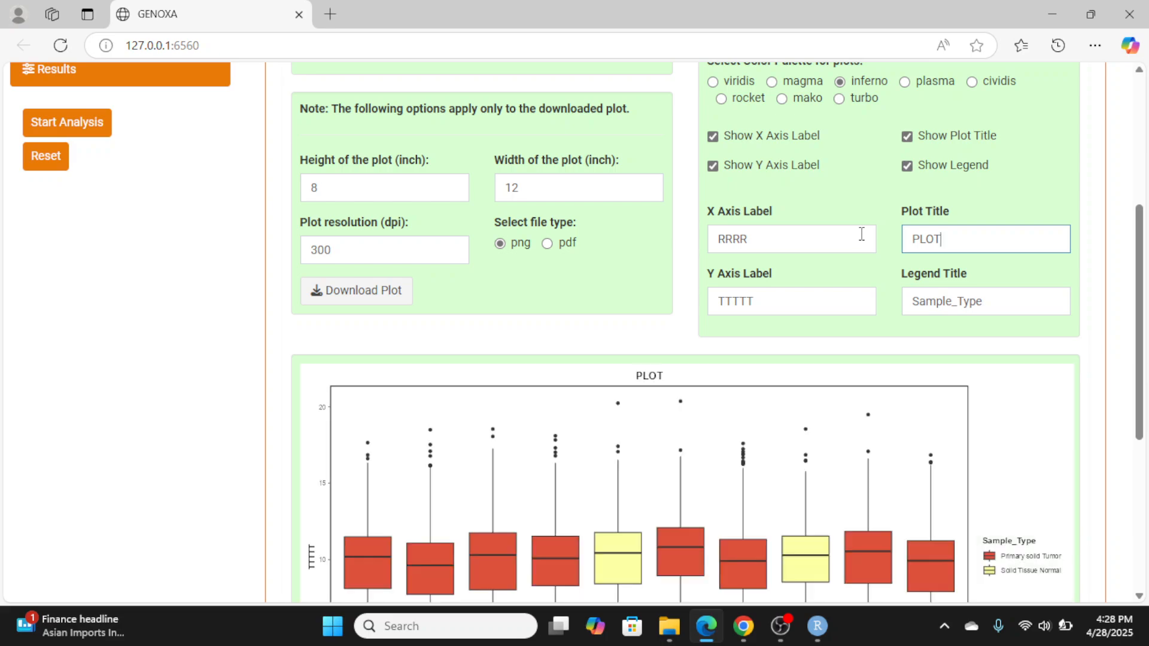
{"action": "scroll", "coordinate": [910, 303], "scroll_direction": "down", "scroll_amount": 3}
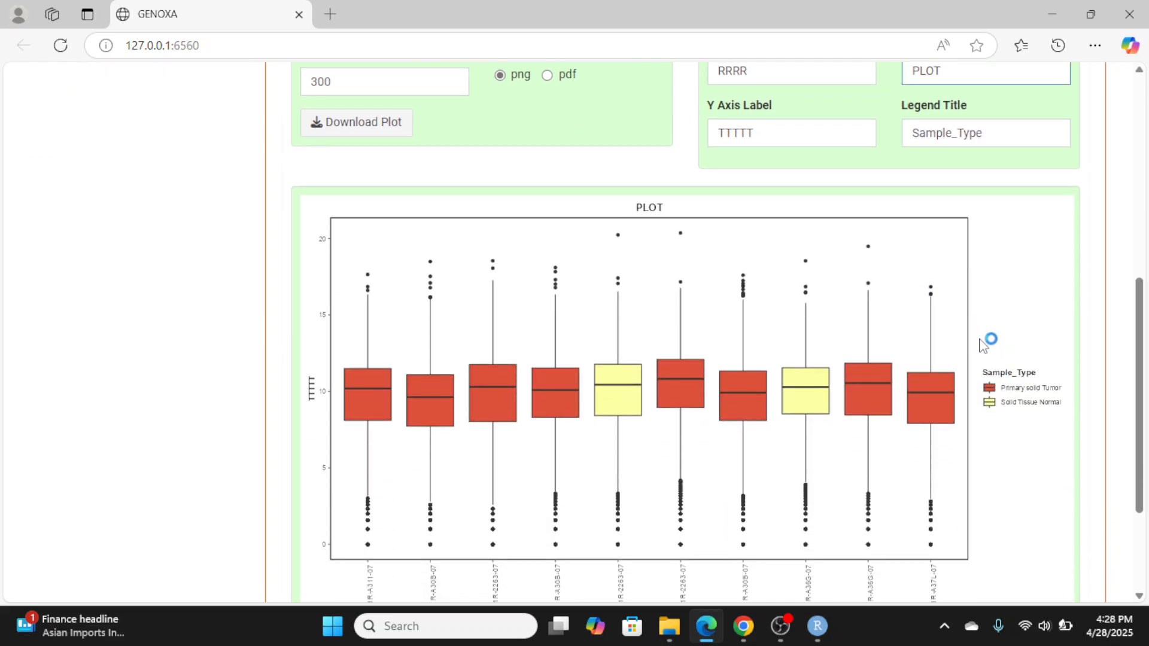
{"action": "scroll", "coordinate": [985, 341], "scroll_direction": "up", "scroll_amount": 2}
{"action": "key", "text": "Tab"}
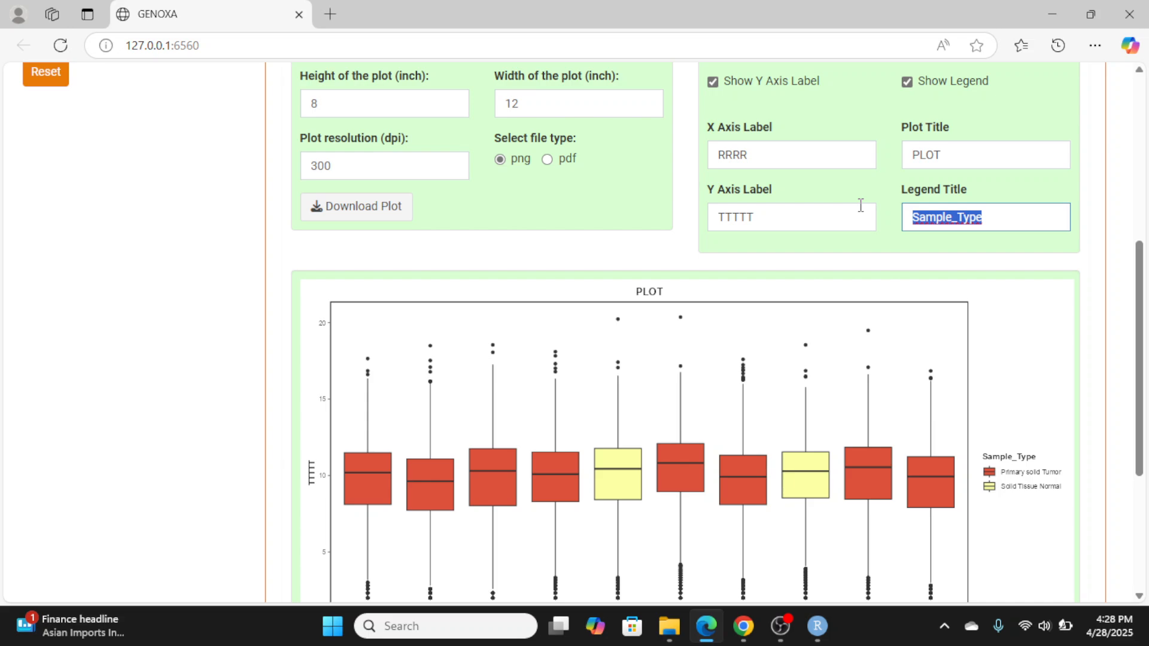
{"action": "type", "text": "LEGENDD"}
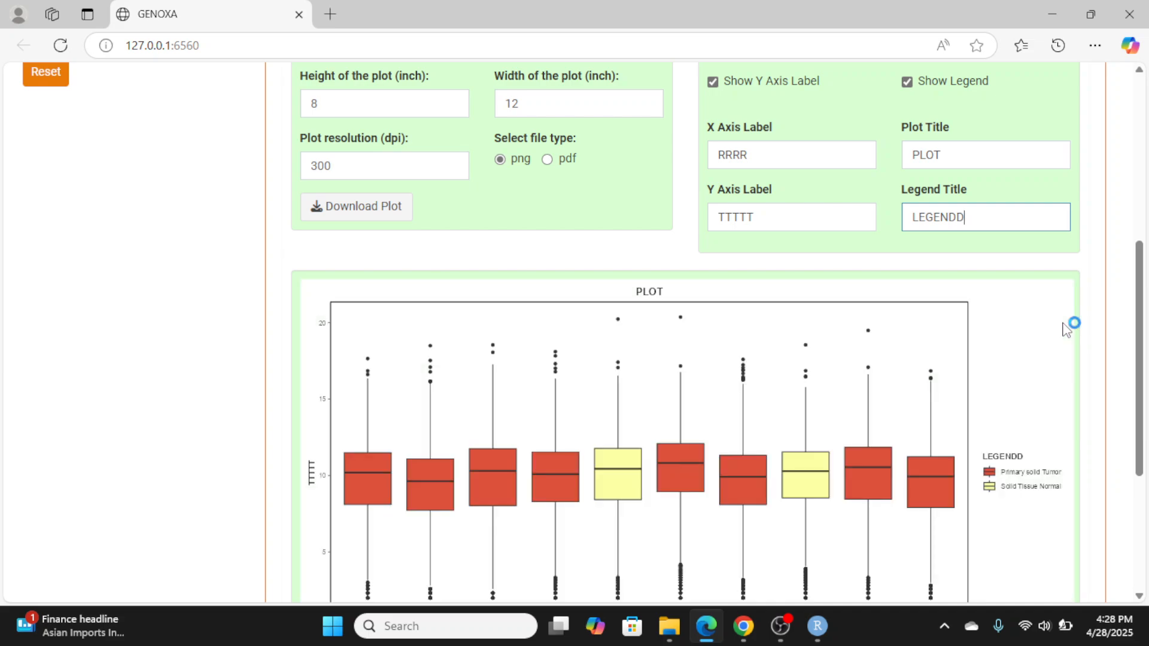
Download the raw read counts plot as a PNG, open the downloaded image, and close the image viewer
{"action": "scroll", "coordinate": [1052, 333], "scroll_direction": "up", "scroll_amount": 5}
{"action": "scroll", "coordinate": [1049, 340], "scroll_direction": "down", "scroll_amount": 2}
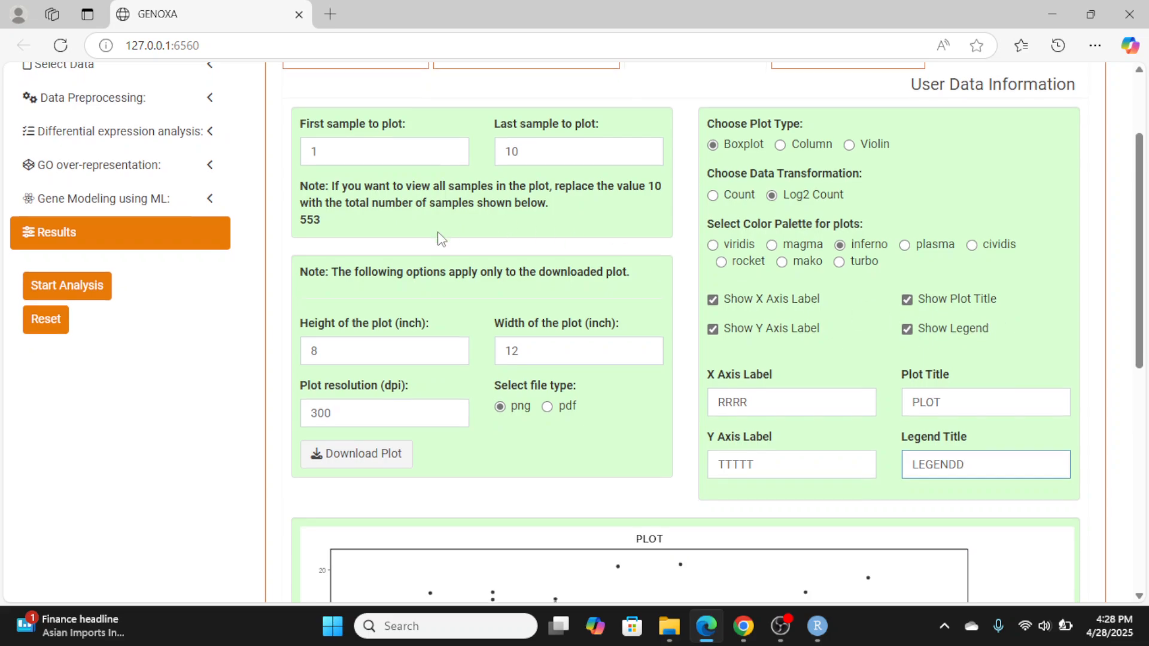
{"action": "scroll", "coordinate": [437, 242], "scroll_direction": "down", "scroll_amount": 5}
{"action": "scroll", "coordinate": [440, 240], "scroll_direction": "up", "scroll_amount": 4}
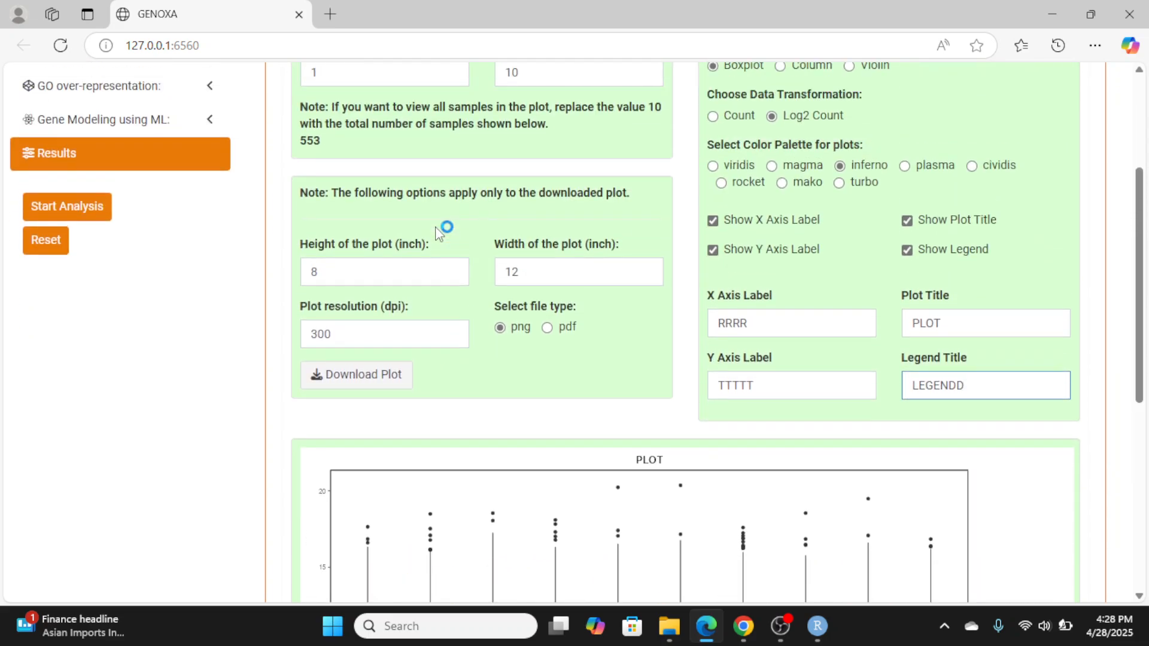
{"action": "left_click", "coordinate": [352, 271]}
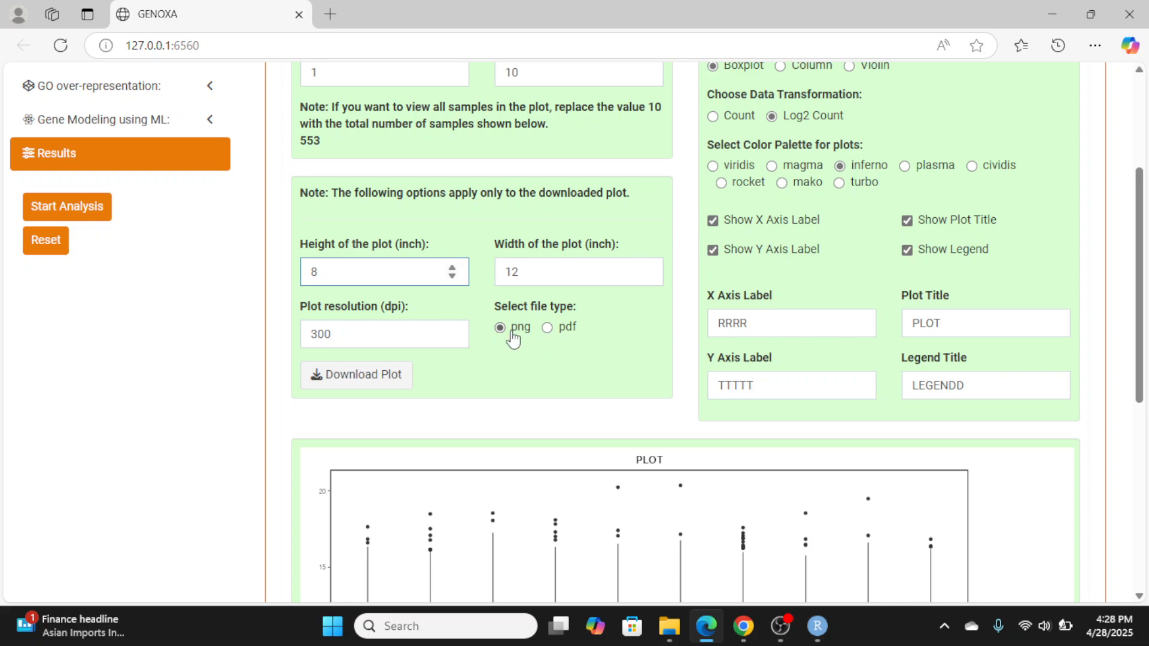
{"action": "left_click", "coordinate": [352, 386]}
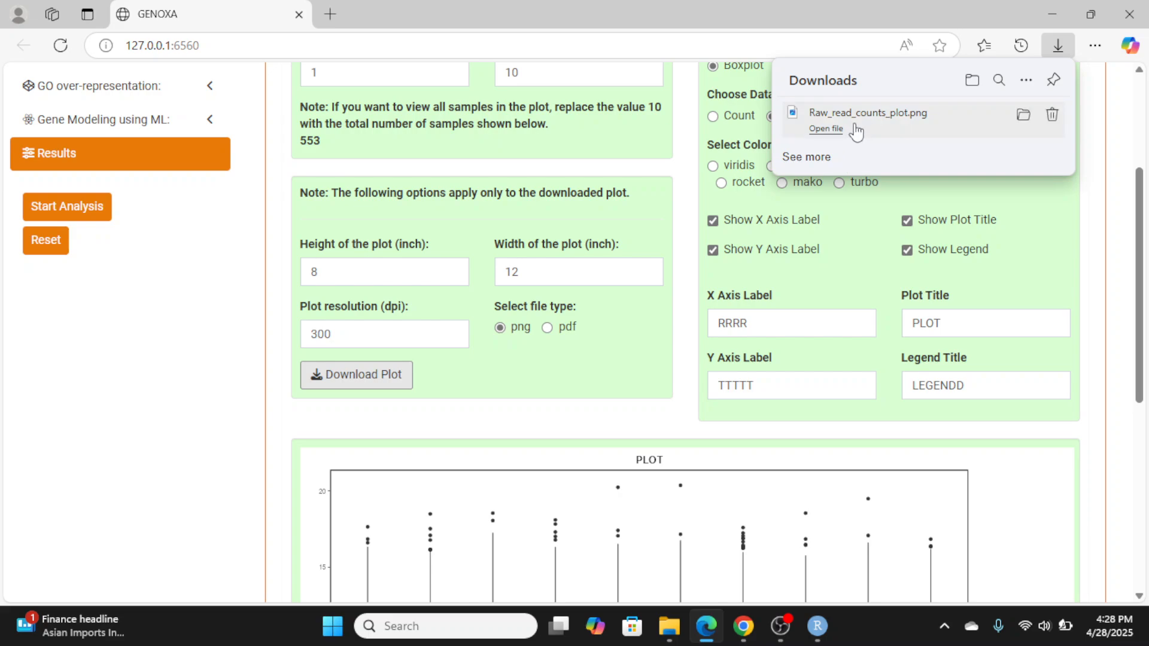
{"action": "left_click", "coordinate": [856, 126]}
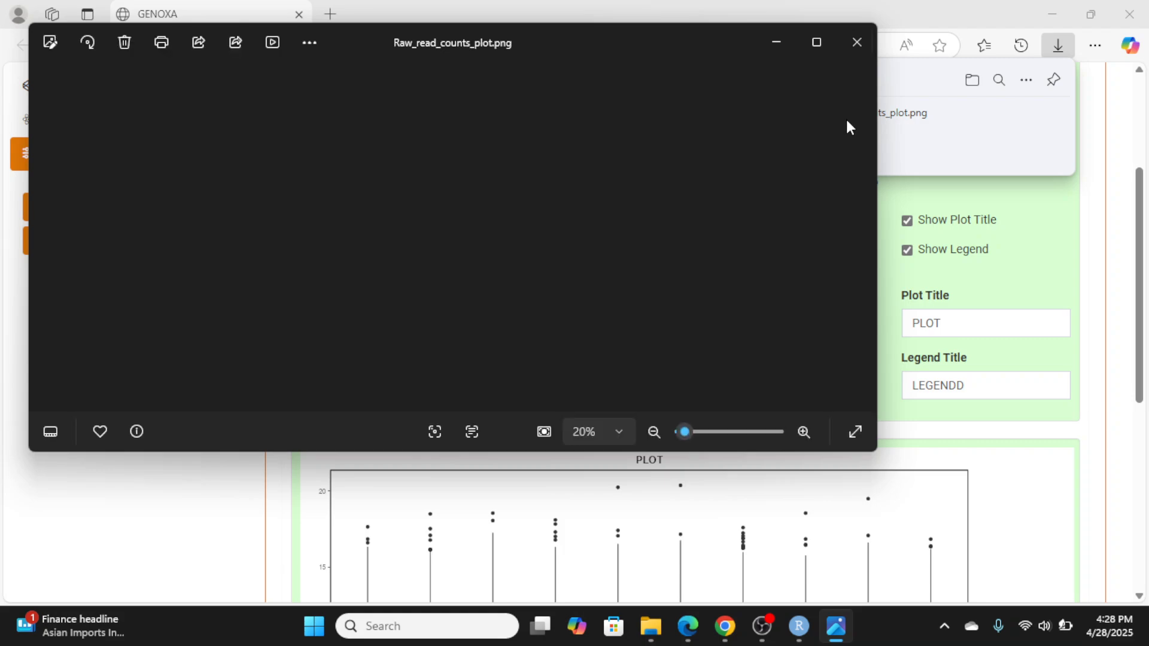
{"action": "left_click", "coordinate": [858, 42]}
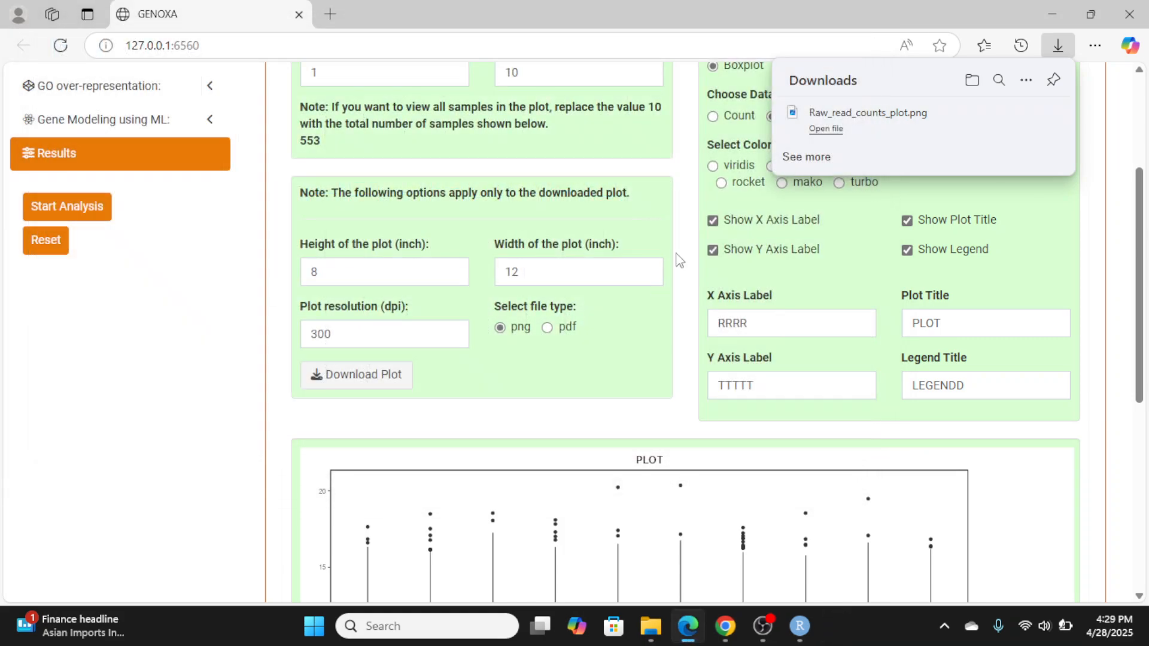
Set the download file type to pdf, download the plot and open Raw_read_counts_plot.pdf
{"action": "left_click", "coordinate": [548, 328]}
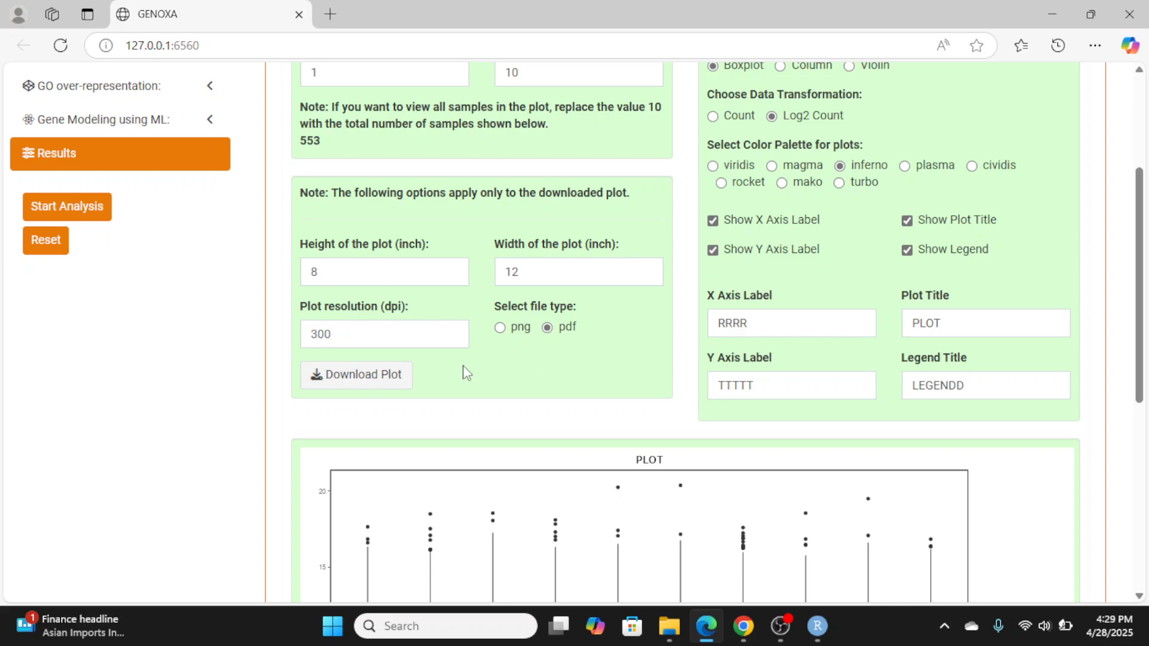
{"action": "left_click", "coordinate": [388, 375]}
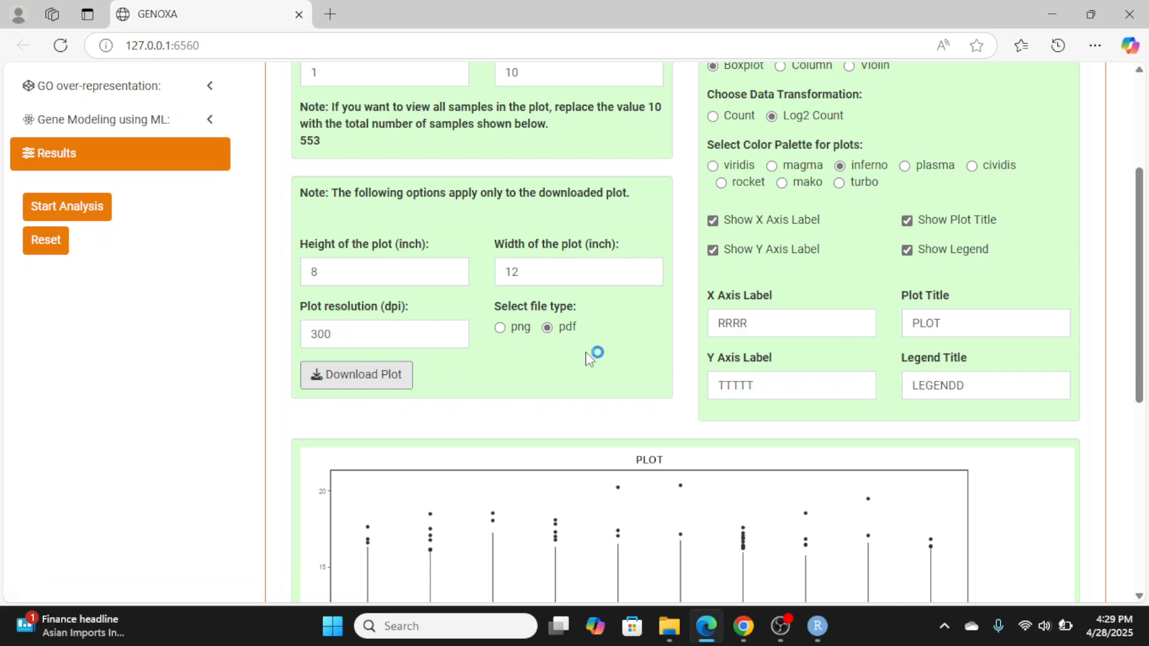
{"action": "left_click", "coordinate": [866, 112]}
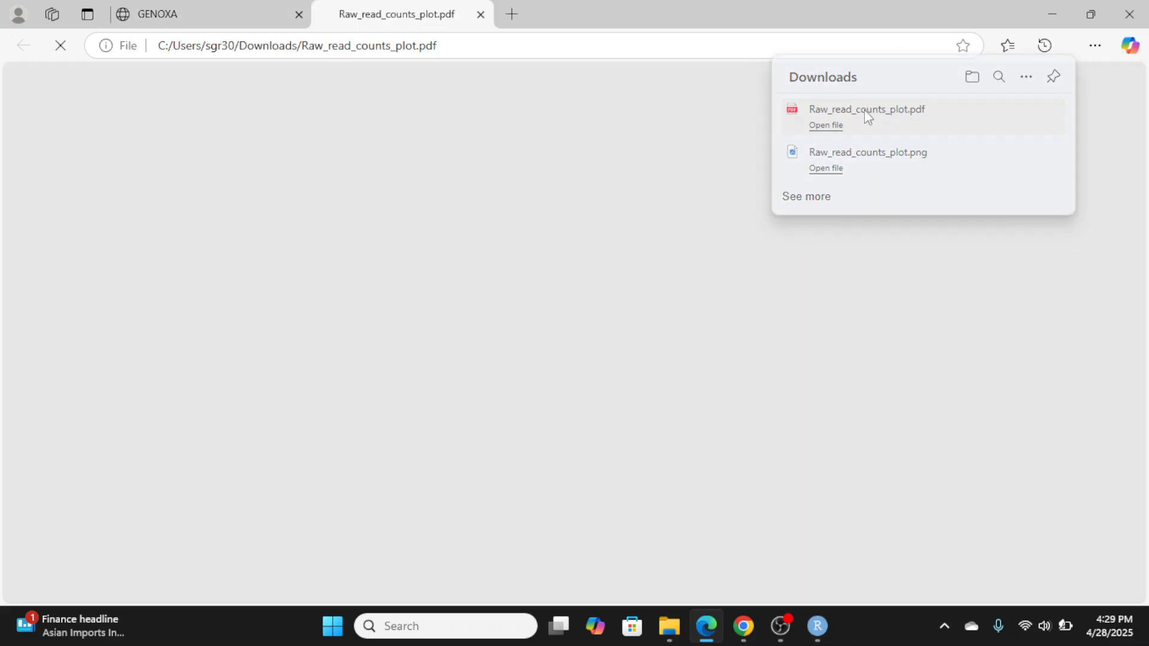
Look over the box plot in the downloaded Raw_read_counts_plot.pdf and close the PDF
{"action": "scroll", "coordinate": [725, 205], "scroll_direction": "down", "scroll_amount": 1}
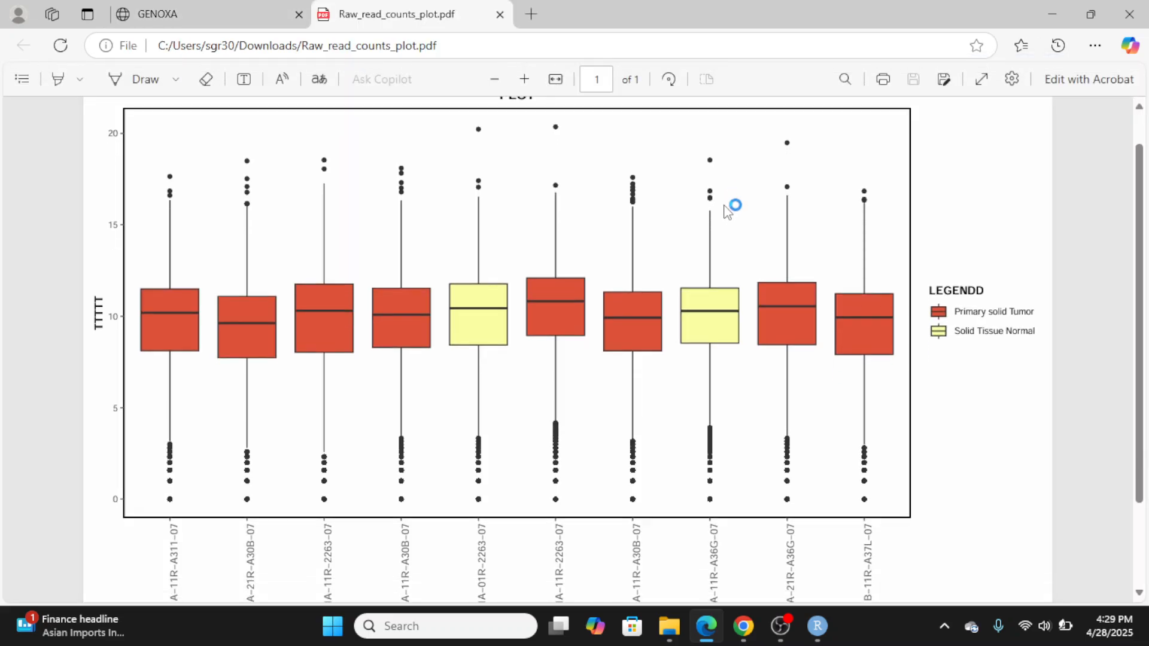
{"action": "scroll", "coordinate": [727, 210], "scroll_direction": "down", "scroll_amount": 2}
{"action": "left_click", "coordinate": [500, 14]}
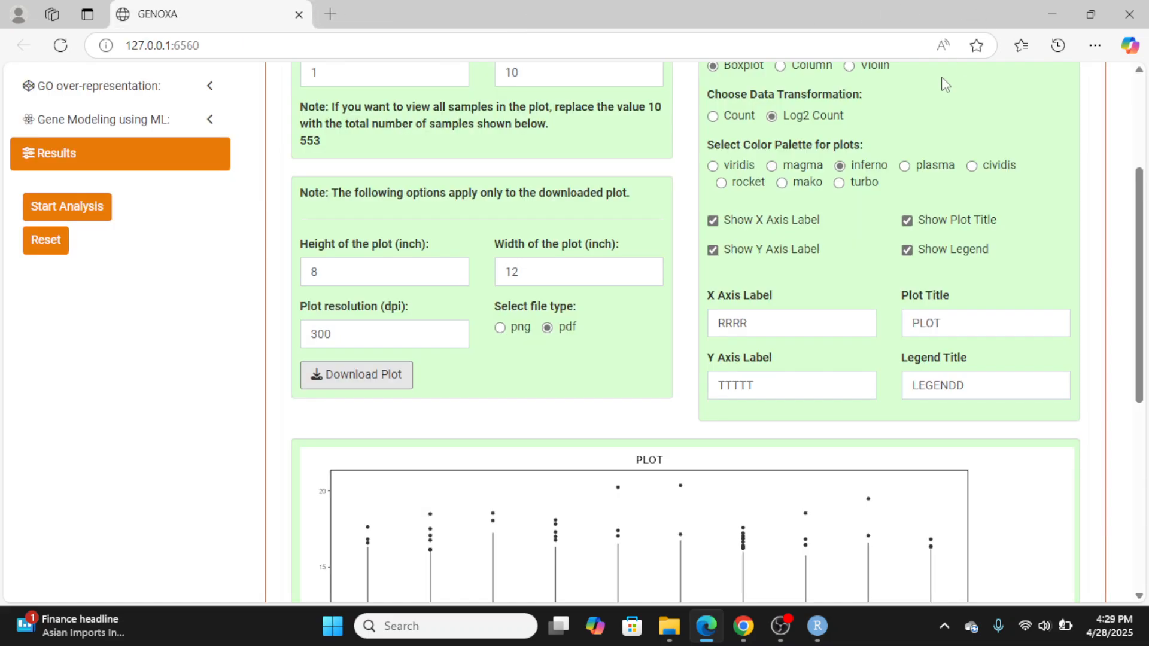
Set the last sample to plot to 50 for the raw read counts plot and inspect the redrawn box plot
{"action": "scroll", "coordinate": [946, 84], "scroll_direction": "up", "scroll_amount": 3}
{"action": "scroll", "coordinate": [521, 293], "scroll_direction": "down", "scroll_amount": 3}
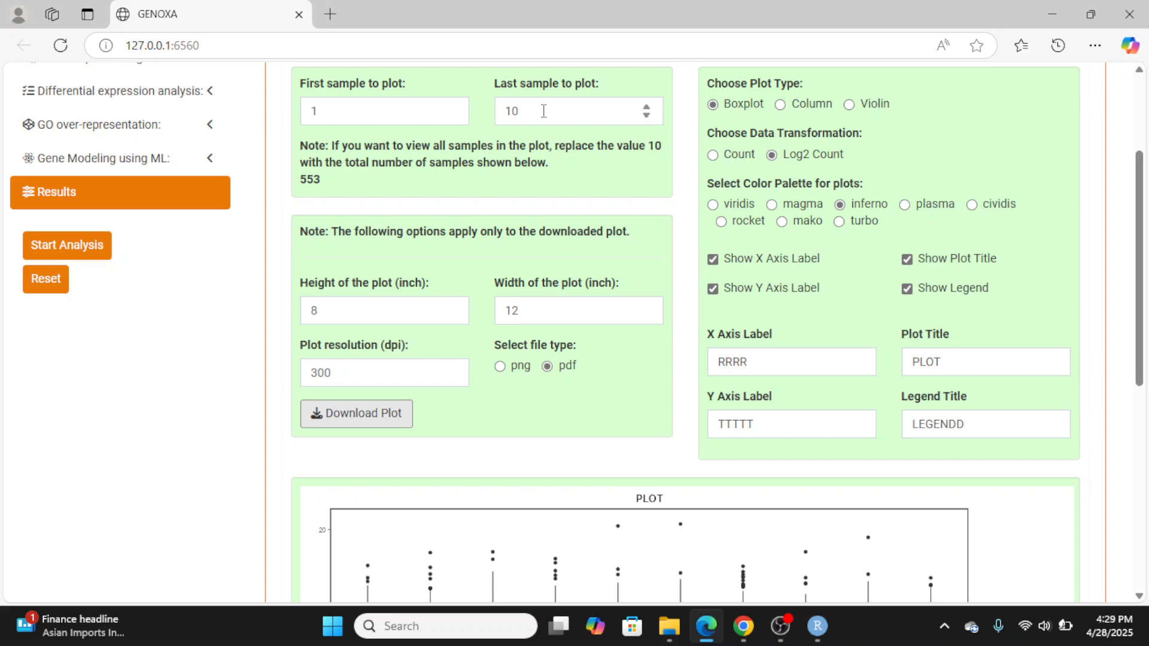
{"action": "scroll", "coordinate": [528, 151], "scroll_direction": "up", "scroll_amount": 2}
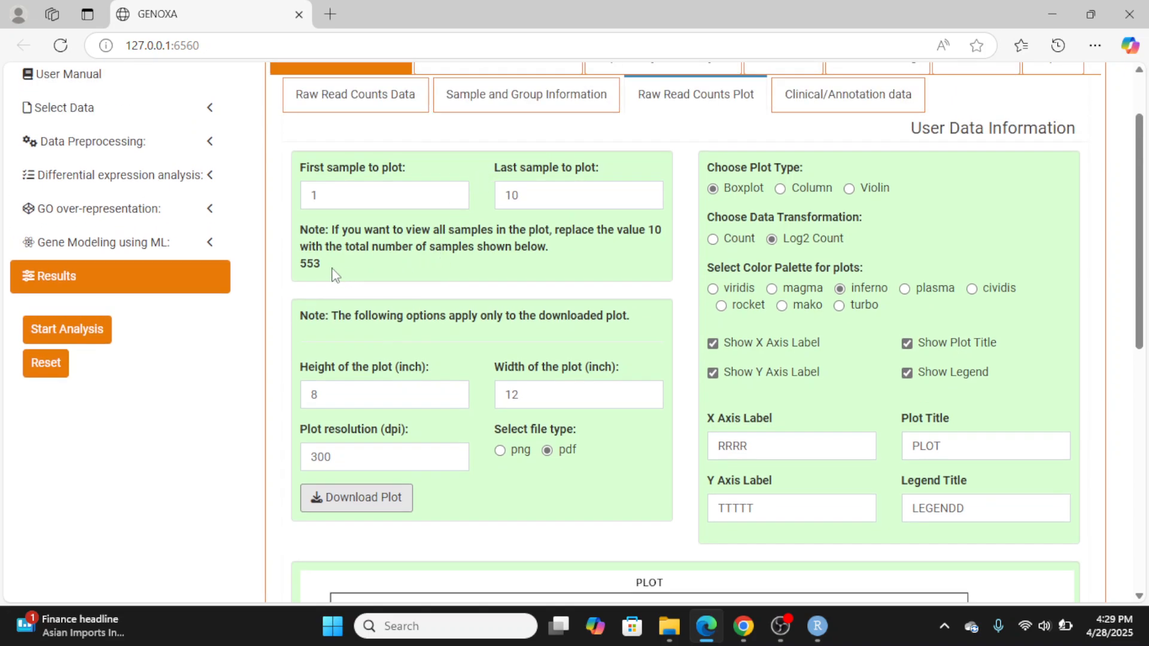
{"action": "double_click", "coordinate": [526, 193]}
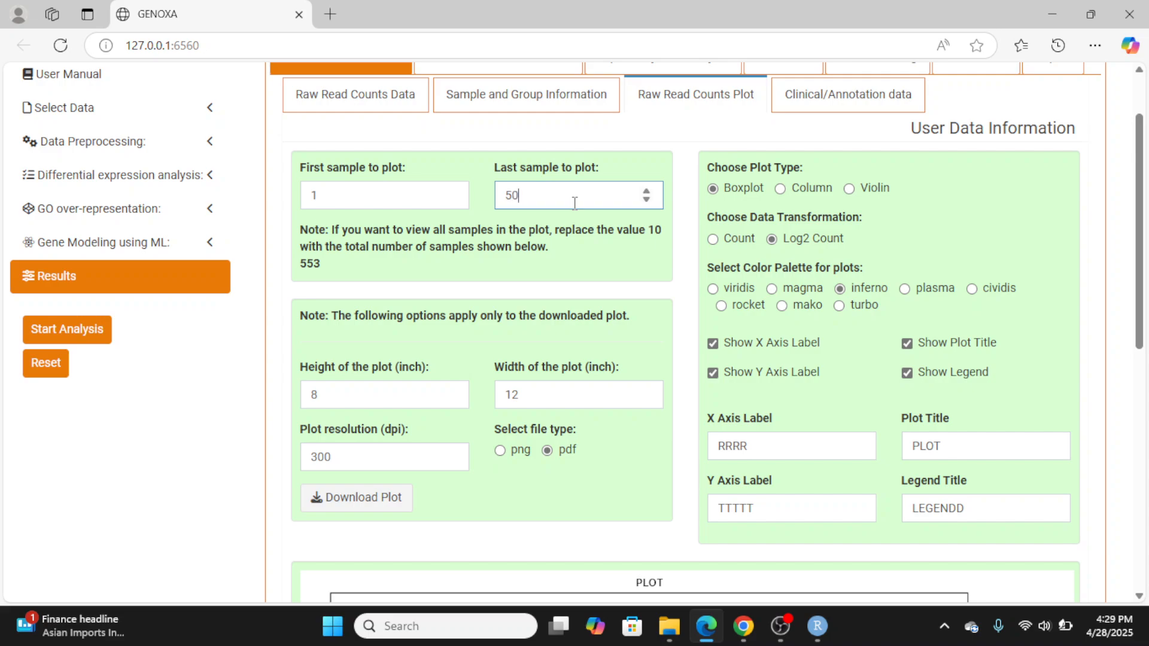
{"action": "scroll", "coordinate": [616, 220], "scroll_direction": "down", "scroll_amount": 5}
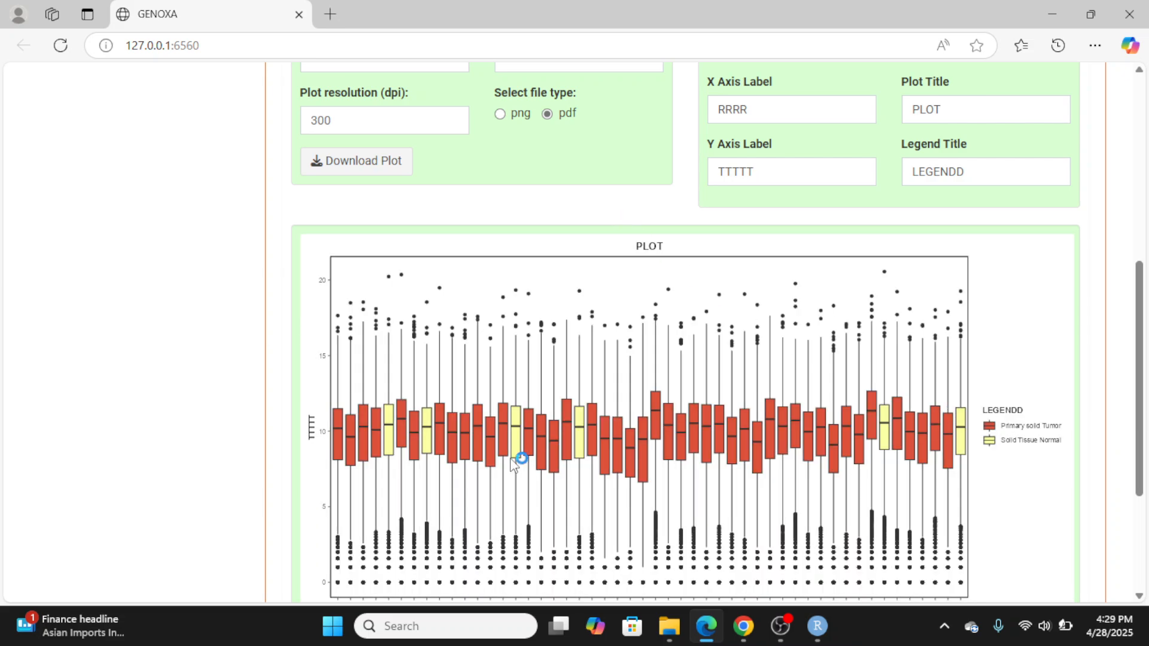
{"action": "scroll", "coordinate": [813, 458], "scroll_direction": "up", "scroll_amount": 6}
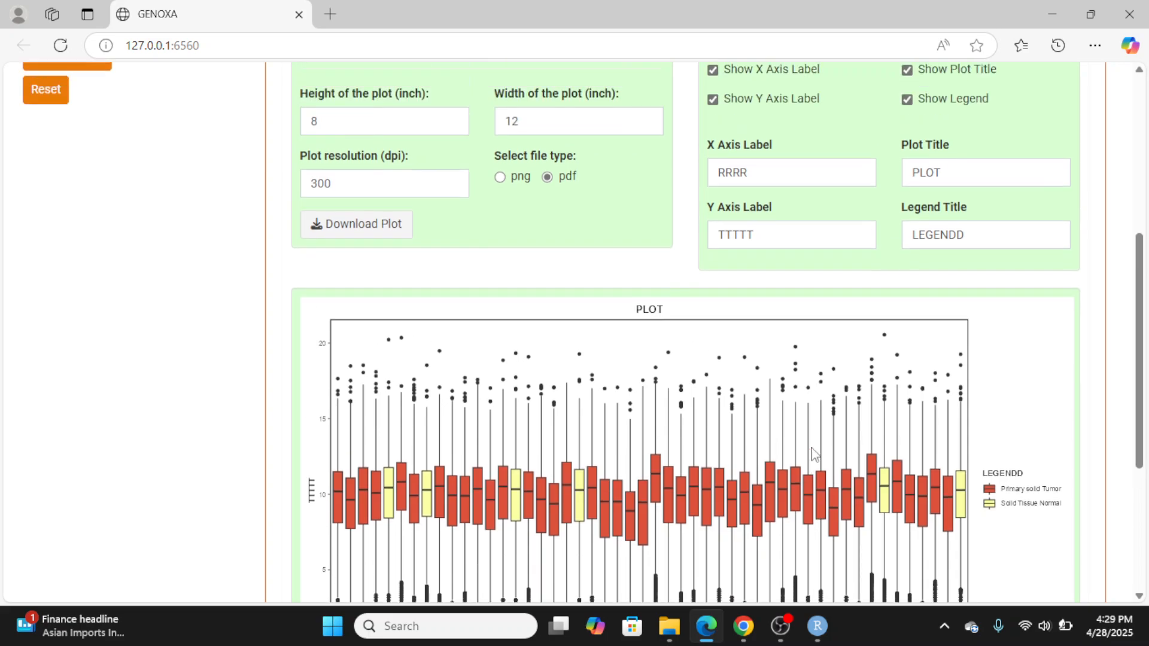
{"action": "scroll", "coordinate": [491, 328], "scroll_direction": "down", "scroll_amount": 1}
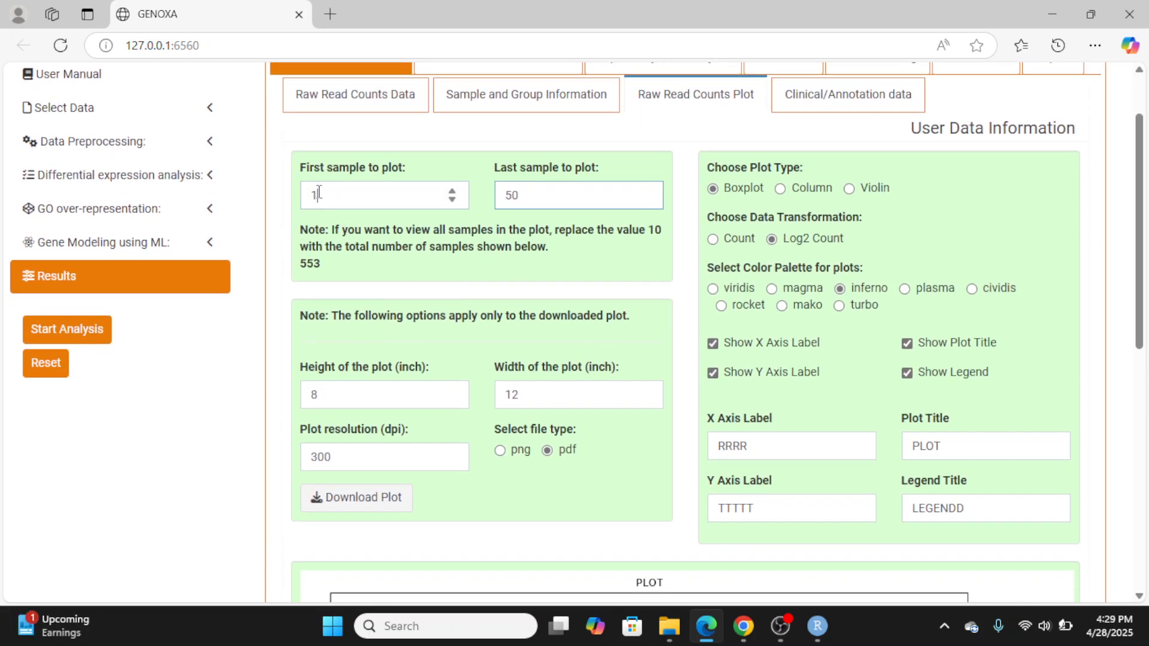
Set the raw read counts plot's sample range to 51 through 100 and inspect the redrawn box plot
{"action": "double_click", "coordinate": [313, 194]}
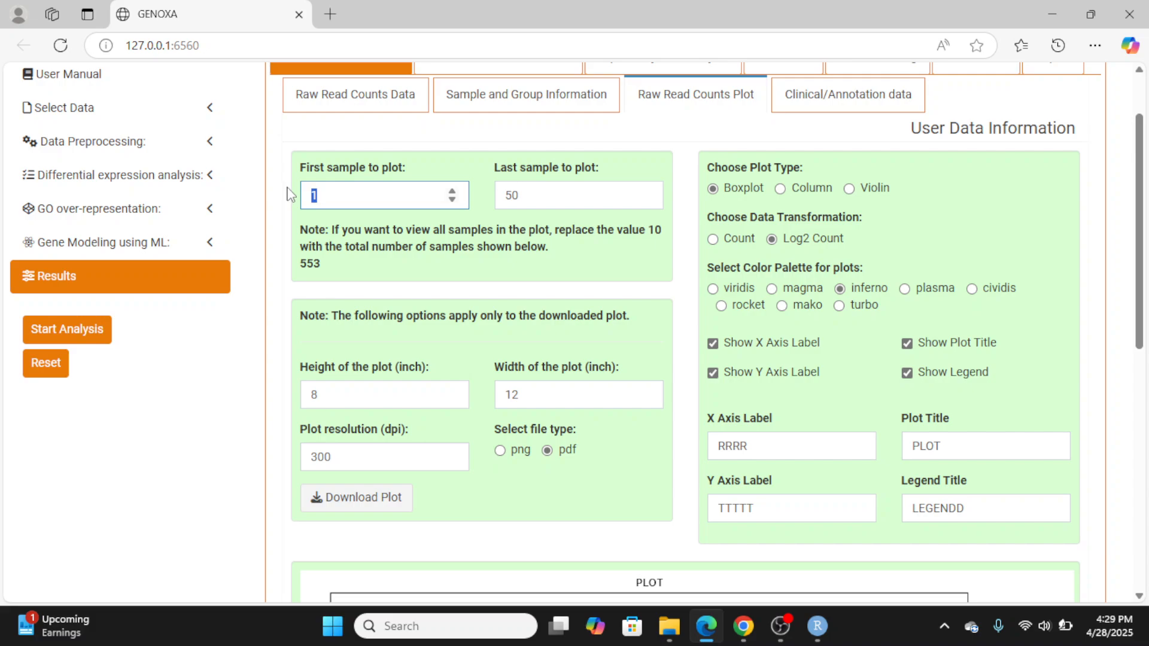
{"action": "type", "text": "51"}
{"action": "double_click", "coordinate": [546, 203]}
{"action": "type", "text": "1"}
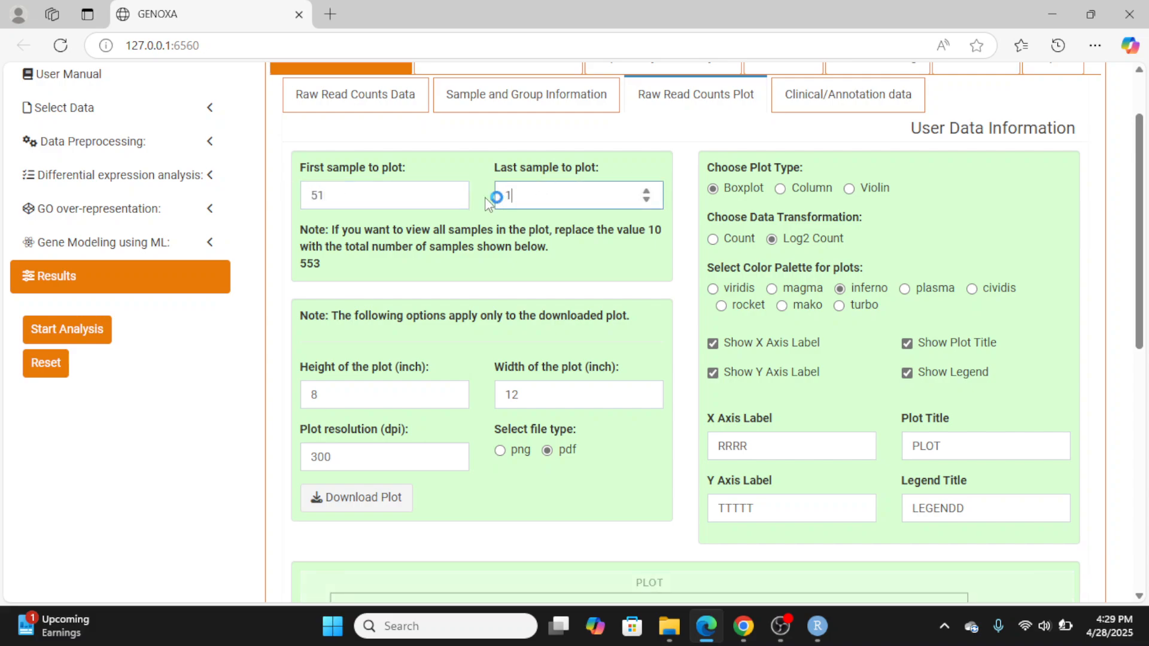
{"action": "type", "text": "00"}
{"action": "scroll", "coordinate": [627, 240], "scroll_direction": "down", "scroll_amount": 5}
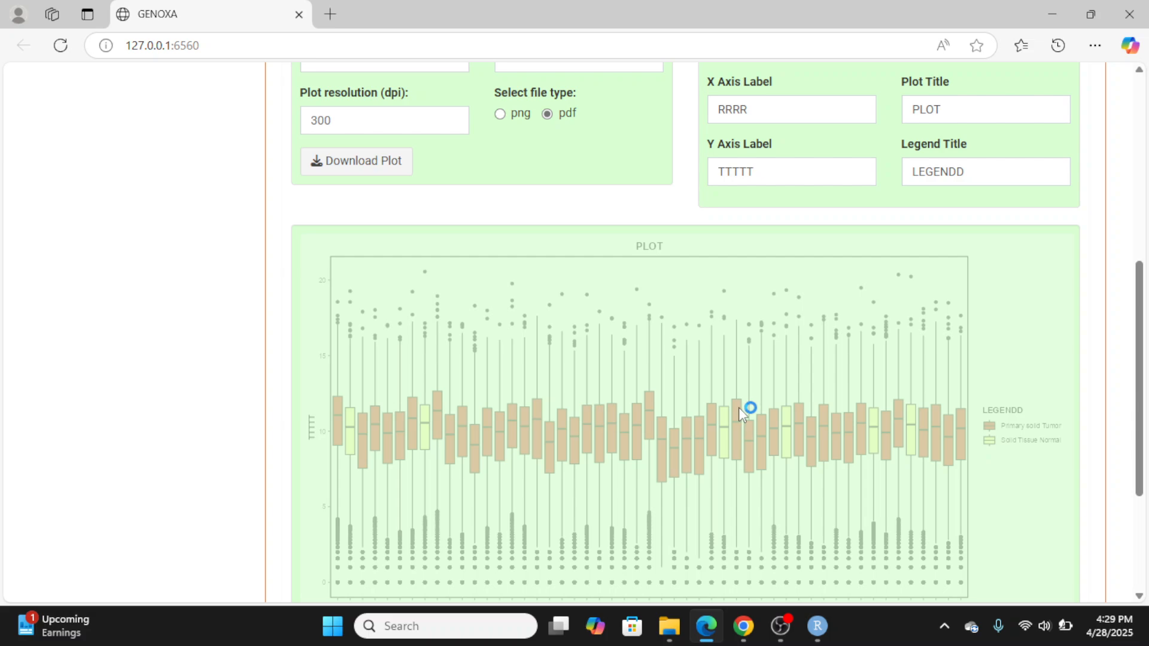
{"action": "scroll", "coordinate": [740, 409], "scroll_direction": "up", "scroll_amount": 1}
{"action": "scroll", "coordinate": [739, 412], "scroll_direction": "down", "scroll_amount": 3}
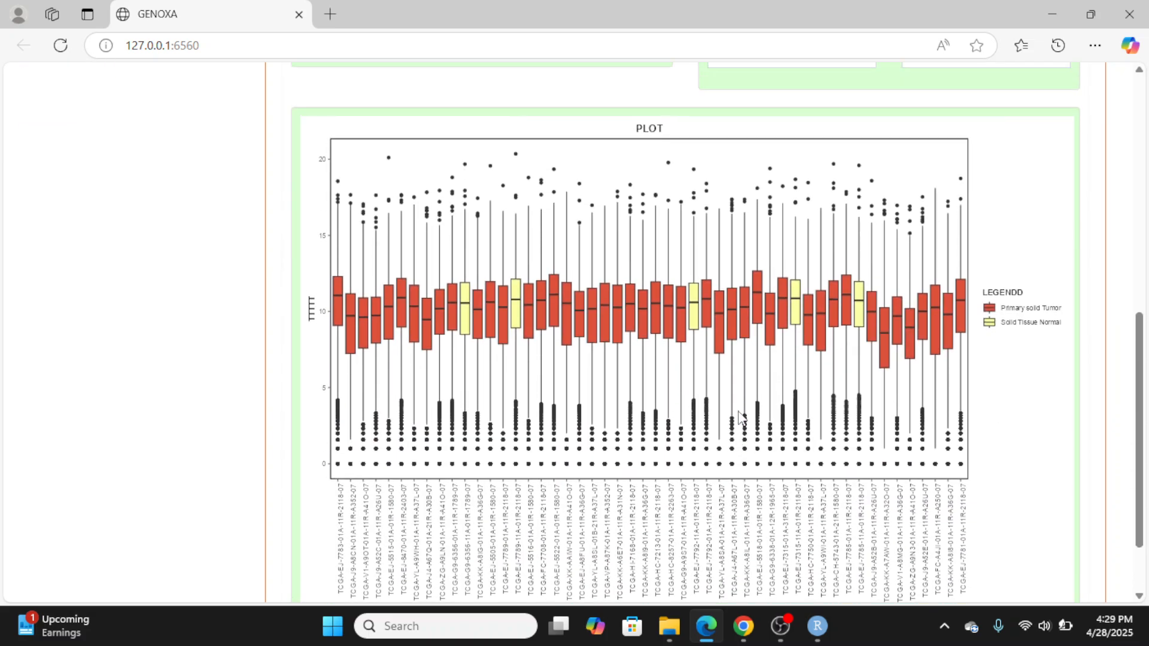
Review the clinical/annotation data table's rows and columns, and return to the raw read counts data
{"action": "scroll", "coordinate": [742, 413], "scroll_direction": "up", "scroll_amount": 9}
{"action": "left_click", "coordinate": [852, 186]}
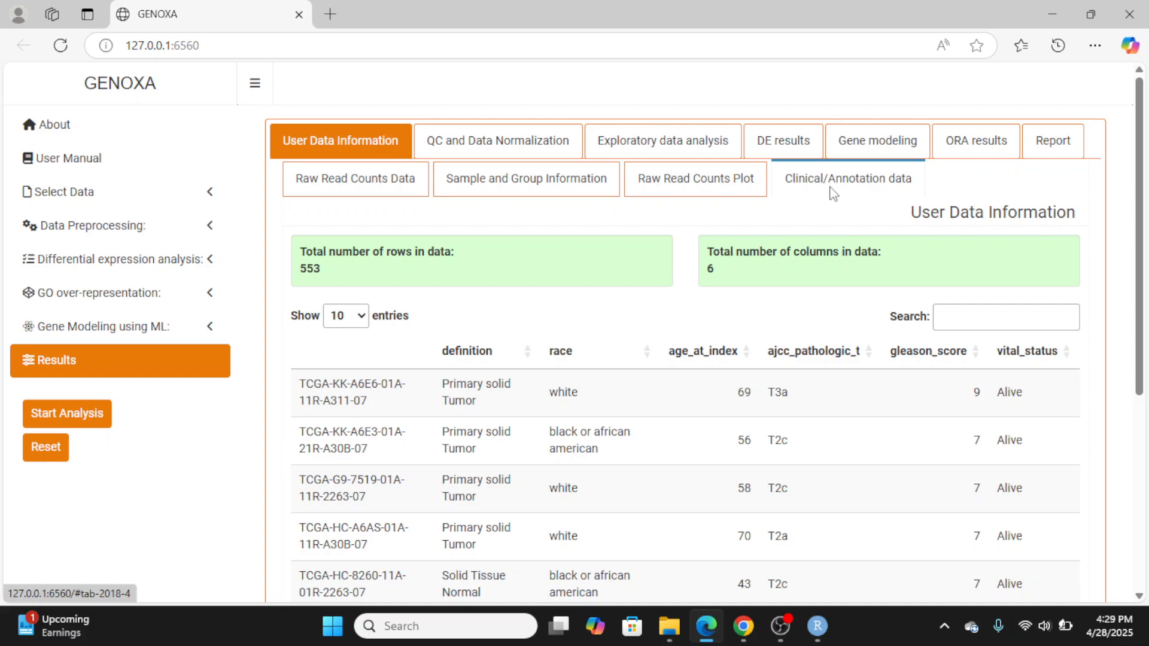
{"action": "scroll", "coordinate": [533, 321], "scroll_direction": "down", "scroll_amount": 3}
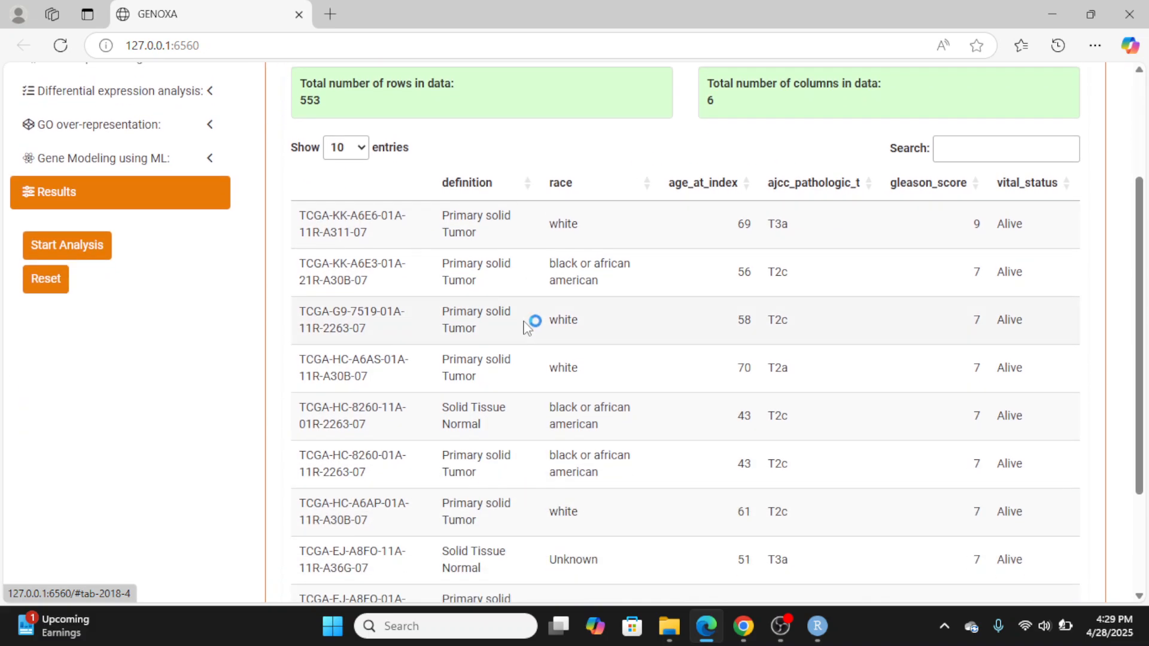
{"action": "scroll", "coordinate": [658, 269], "scroll_direction": "down", "scroll_amount": 2}
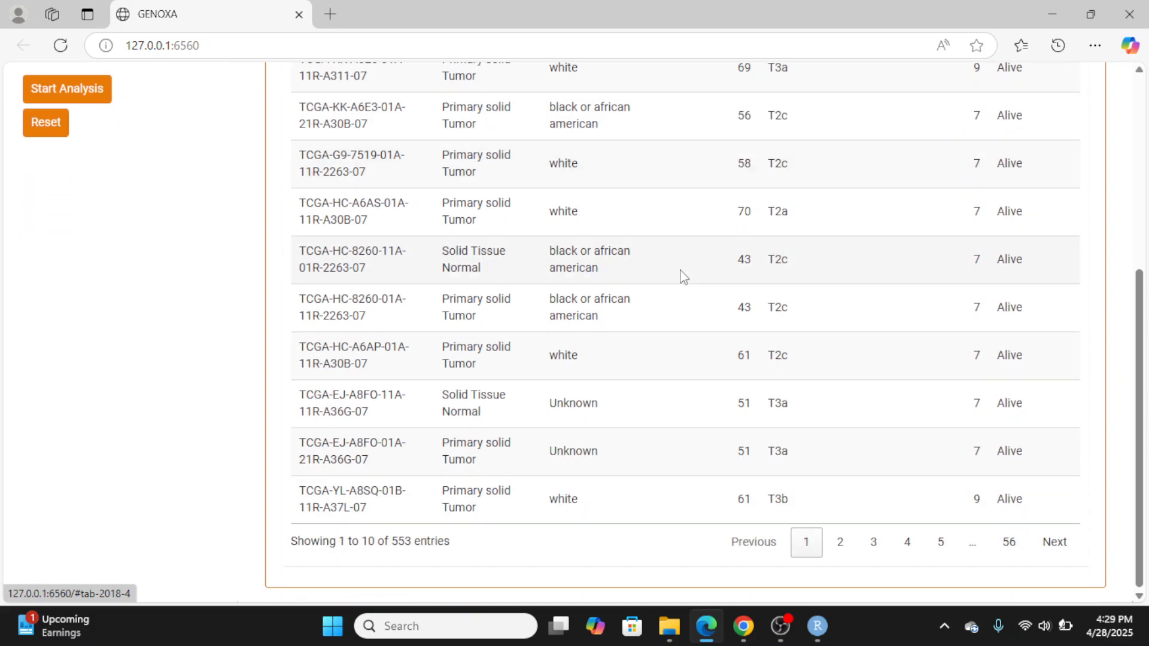
{"action": "scroll", "coordinate": [685, 290], "scroll_direction": "up", "scroll_amount": 4}
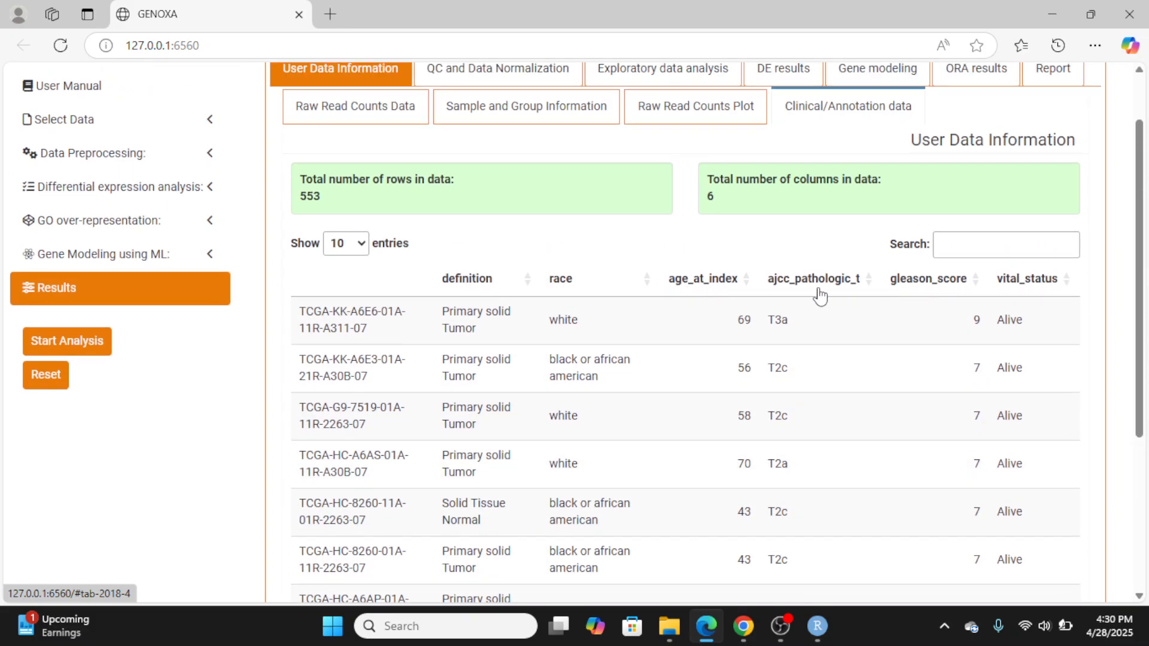
{"action": "scroll", "coordinate": [694, 281], "scroll_direction": "up", "scroll_amount": 1}
{"action": "left_click", "coordinate": [397, 178]}
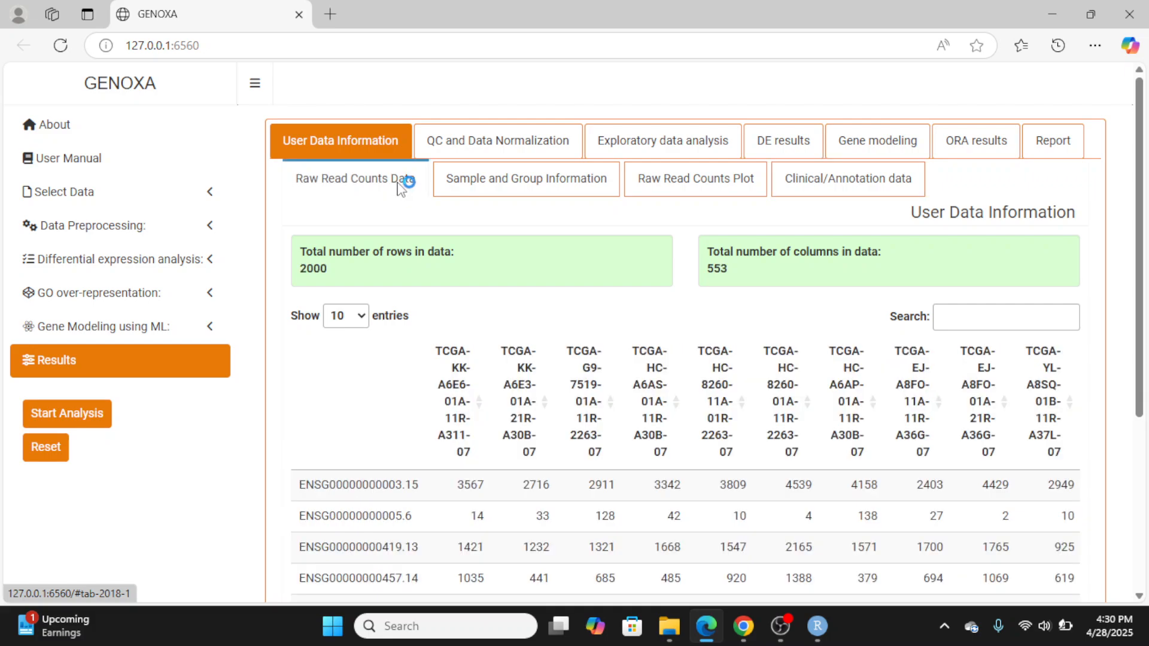
Show the filtered read counts plot in the QC and data normalization results and examine its filtered row total, options and plot
{"action": "left_click", "coordinate": [471, 147]}
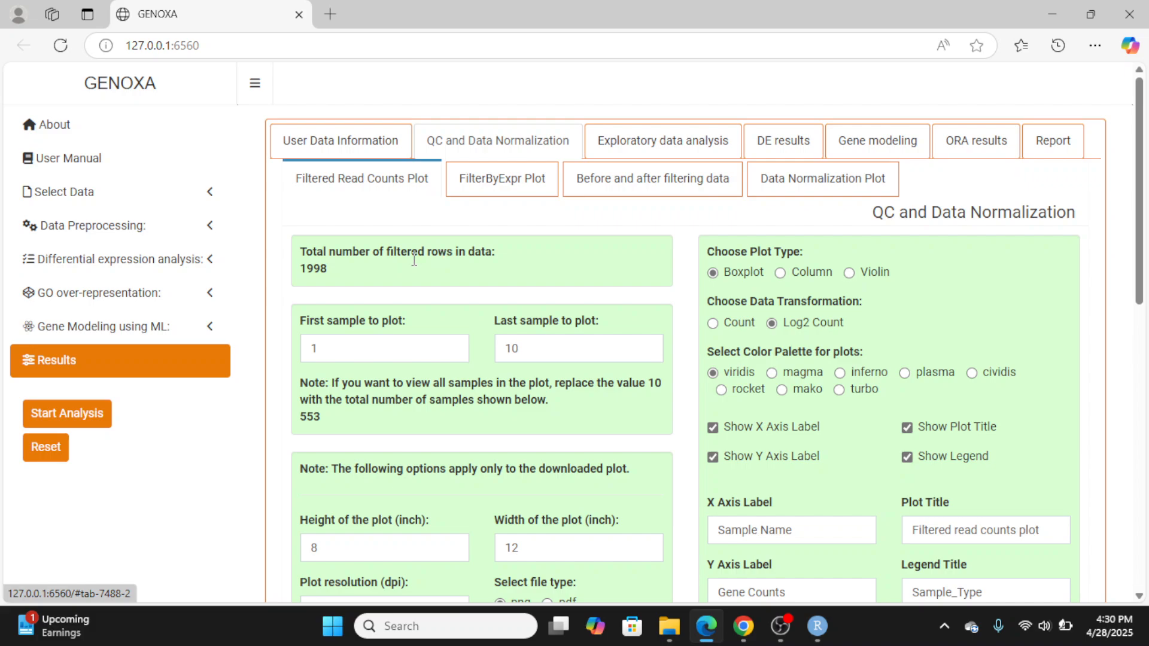
{"action": "scroll", "coordinate": [423, 257], "scroll_direction": "down", "scroll_amount": 8}
{"action": "scroll", "coordinate": [440, 252], "scroll_direction": "up", "scroll_amount": 5}
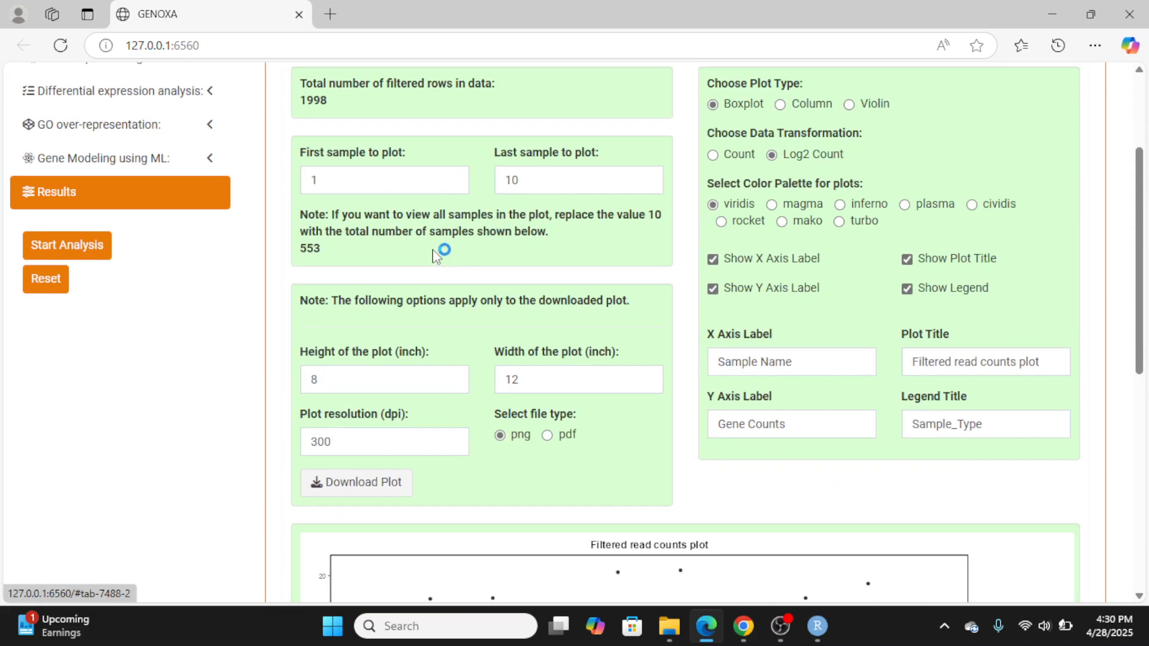
{"action": "scroll", "coordinate": [386, 129], "scroll_direction": "up", "scroll_amount": 1}
{"action": "scroll", "coordinate": [386, 129], "scroll_direction": "up", "scroll_amount": 2}
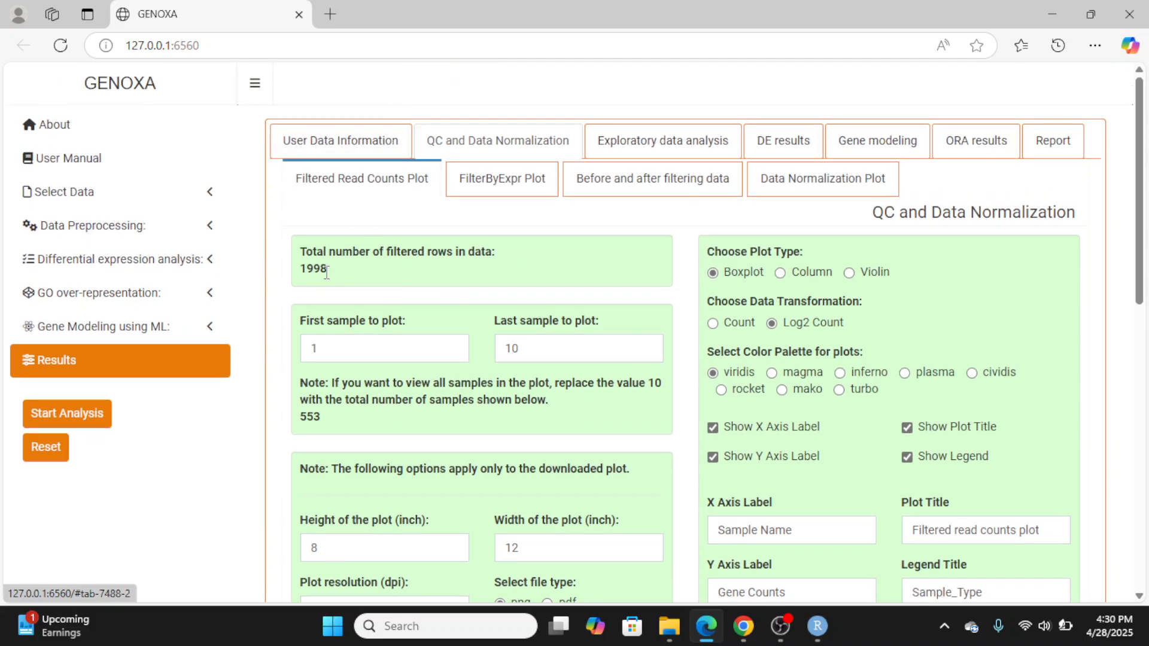
{"action": "left_click_drag", "start_coordinate": [329, 270], "coordinate": [308, 269]}
{"action": "left_click", "coordinate": [309, 270]}
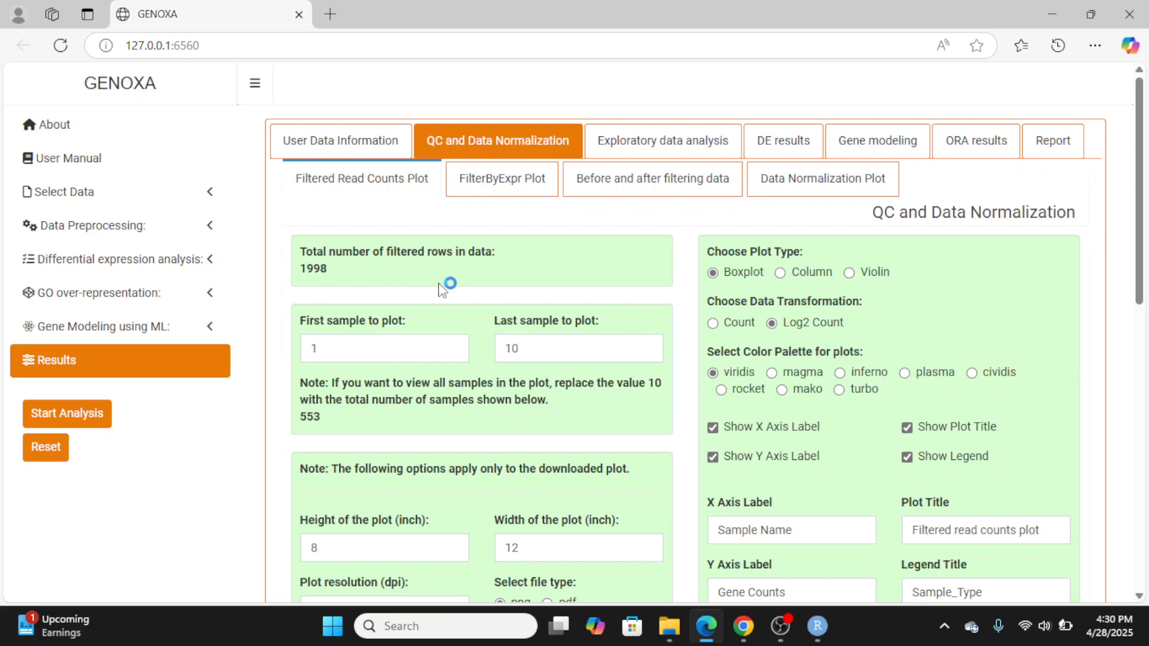
{"action": "scroll", "coordinate": [559, 272], "scroll_direction": "down", "scroll_amount": 8}
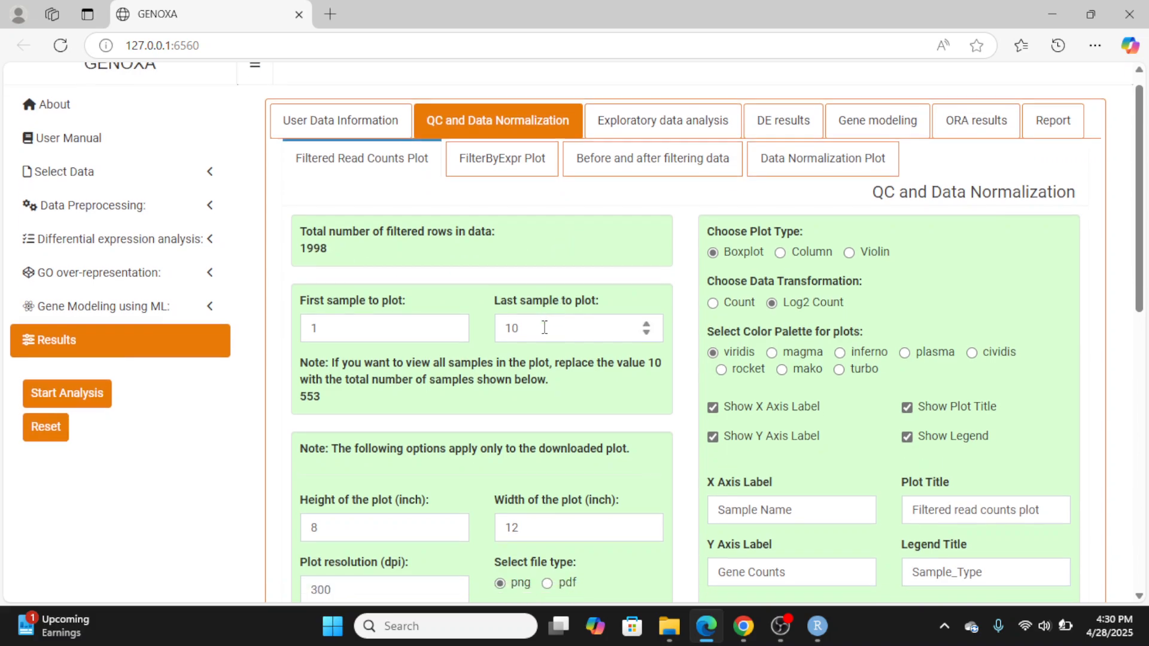
{"action": "scroll", "coordinate": [551, 325], "scroll_direction": "up", "scroll_amount": 8}
Show the FilterByExpr plot and examine its filtered row total, plot options and box plot
{"action": "left_click", "coordinate": [540, 183]}
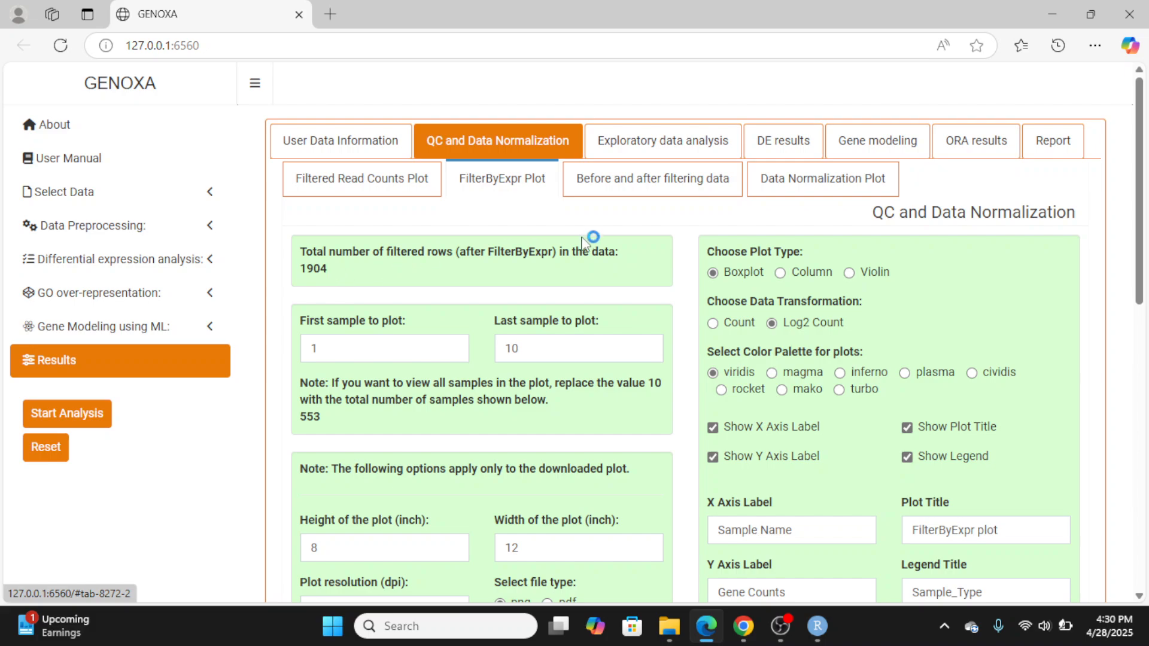
{"action": "scroll", "coordinate": [595, 246], "scroll_direction": "down", "scroll_amount": 8}
{"action": "scroll", "coordinate": [596, 248], "scroll_direction": "up", "scroll_amount": 10}
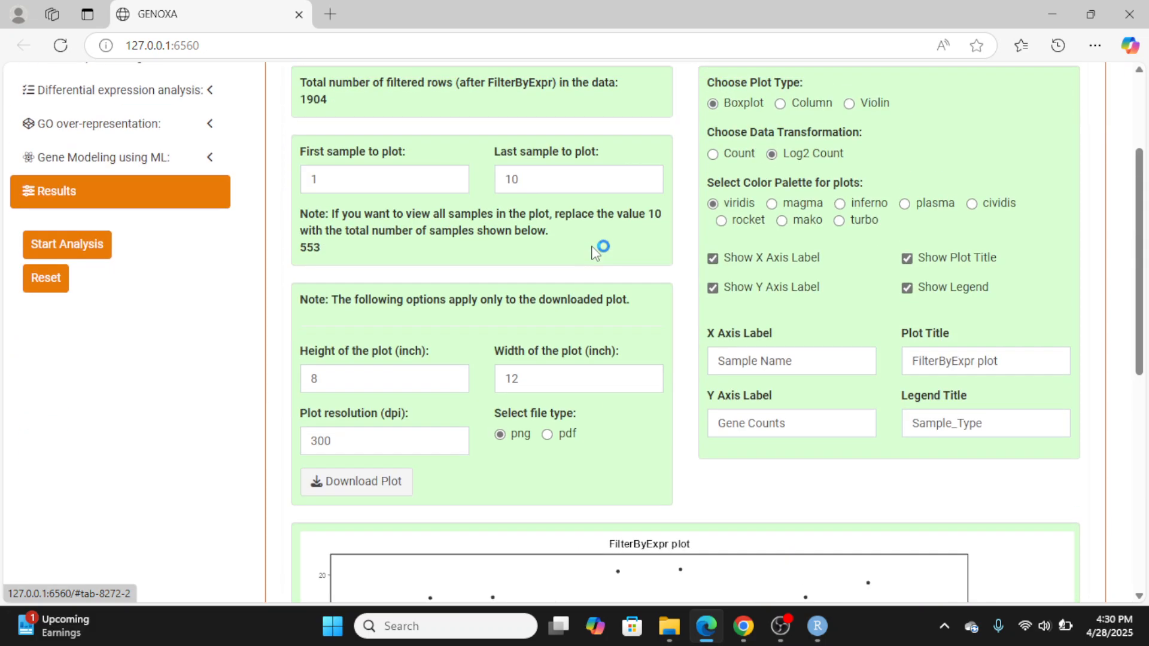
Show the before and after filtering data, and compare the total number of original rows with the FilterByExpr-filtered rows
{"action": "left_click", "coordinate": [635, 185]}
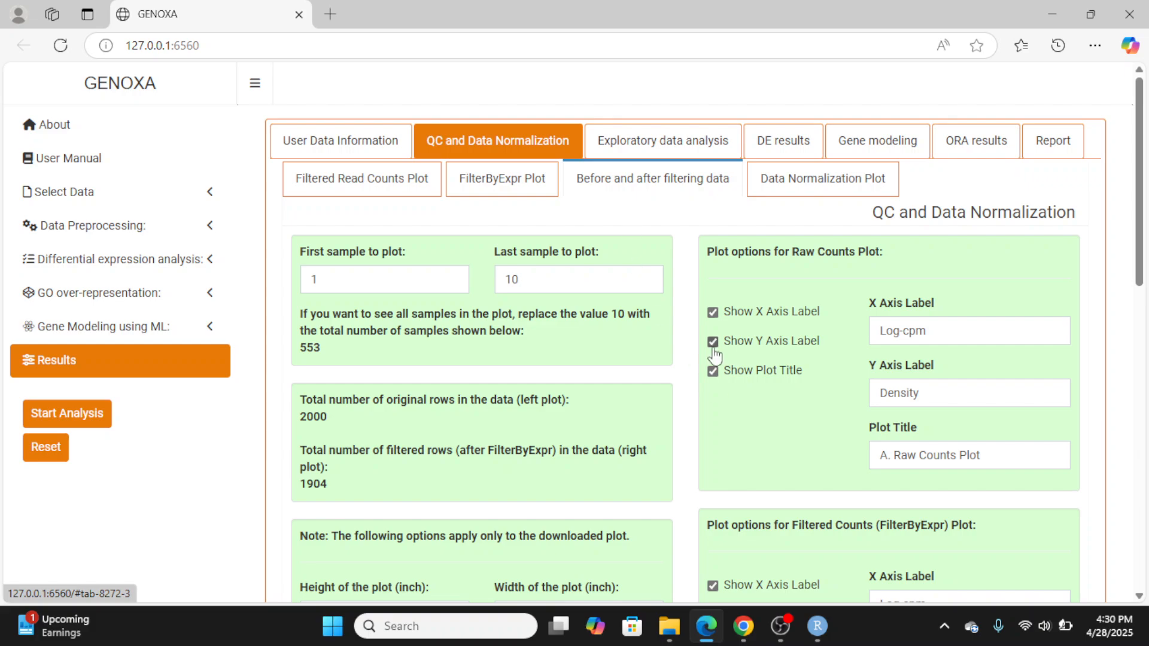
{"action": "scroll", "coordinate": [591, 367], "scroll_direction": "down", "scroll_amount": 8}
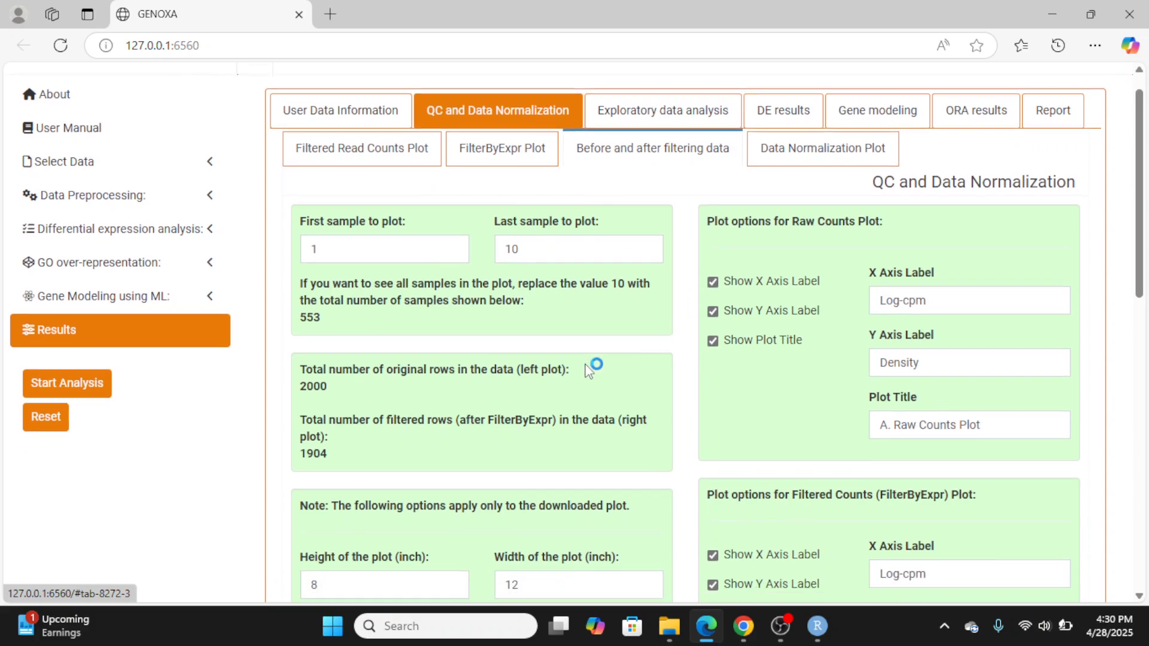
{"action": "scroll", "coordinate": [399, 300], "scroll_direction": "up", "scroll_amount": 5}
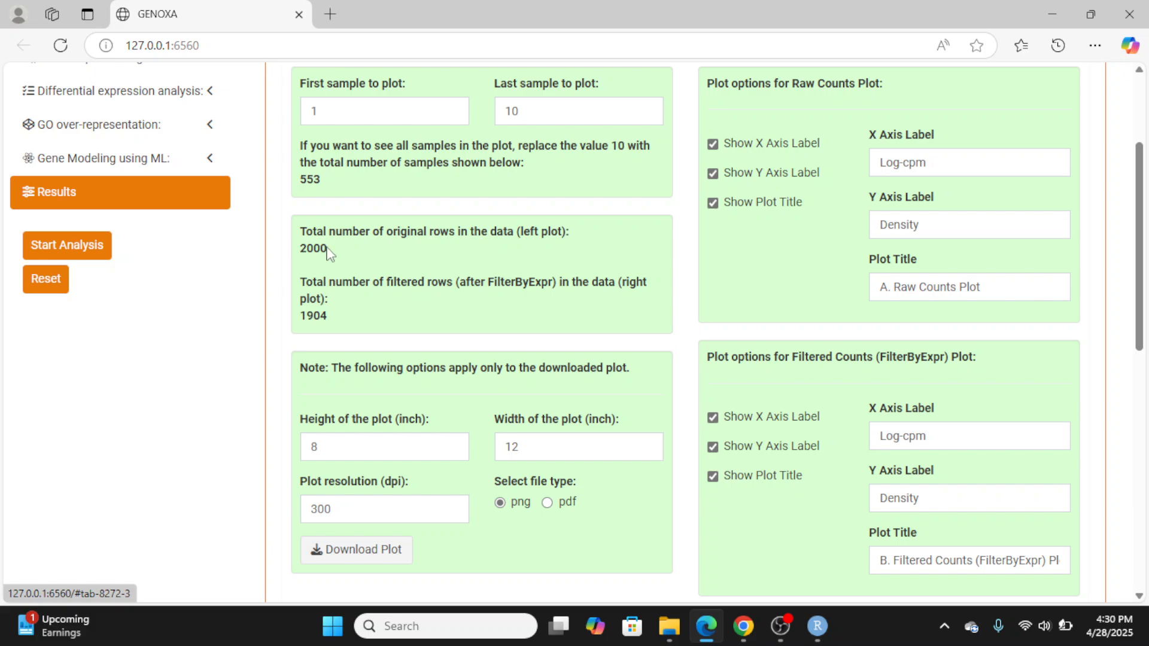
{"action": "double_click", "coordinate": [327, 251]}
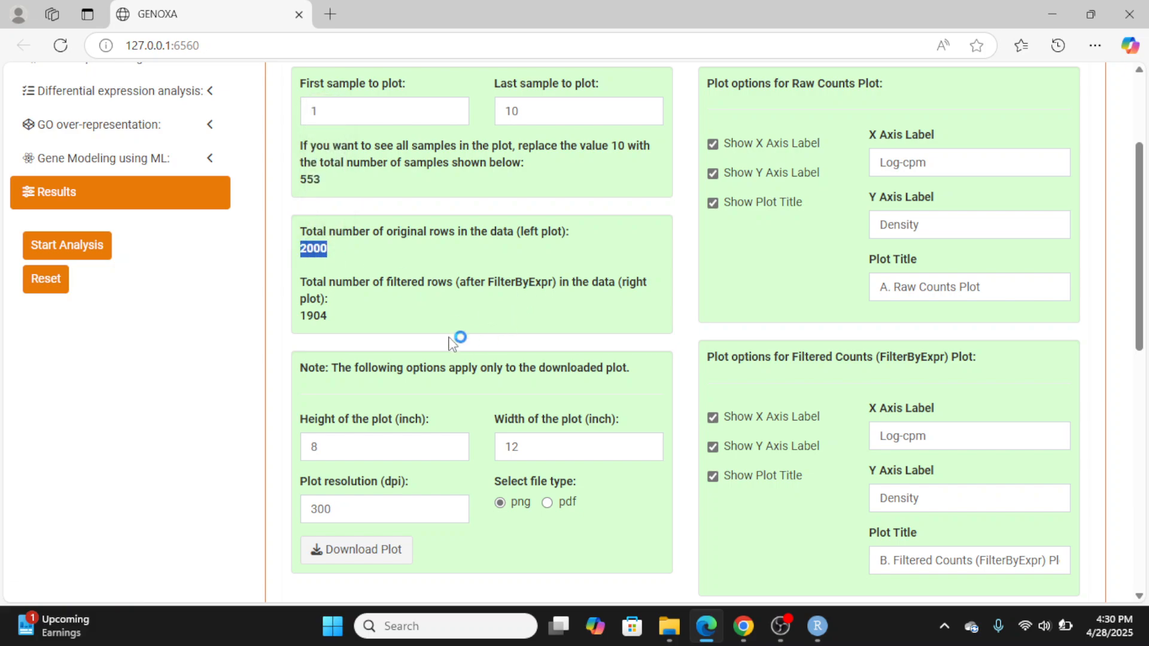
{"action": "left_click_drag", "start_coordinate": [335, 317], "coordinate": [300, 316]}
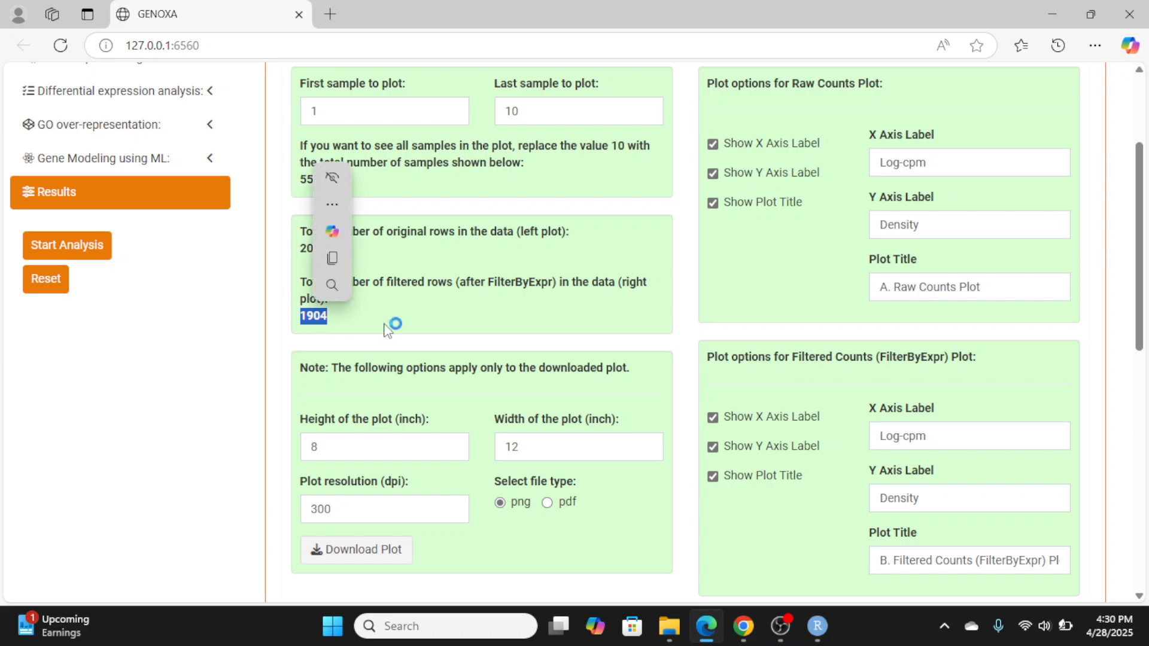
Compare the raw and filtered counts density plots, and review the label and title options for both
{"action": "scroll", "coordinate": [508, 311], "scroll_direction": "down", "scroll_amount": 10}
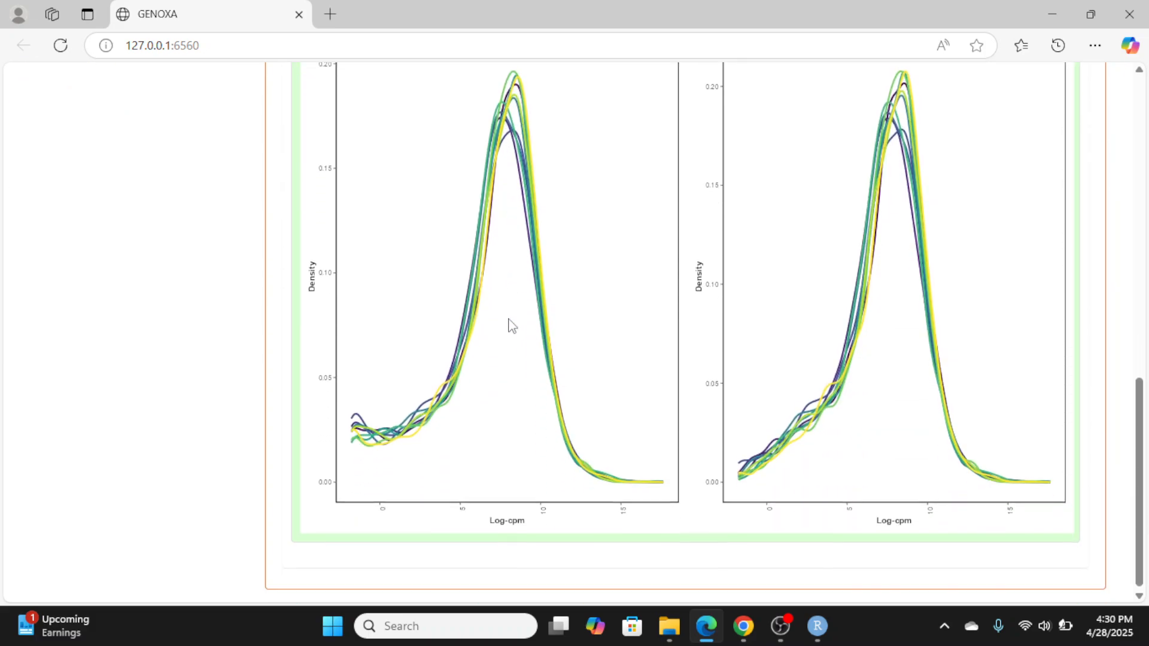
{"action": "scroll", "coordinate": [512, 317], "scroll_direction": "up", "scroll_amount": 1}
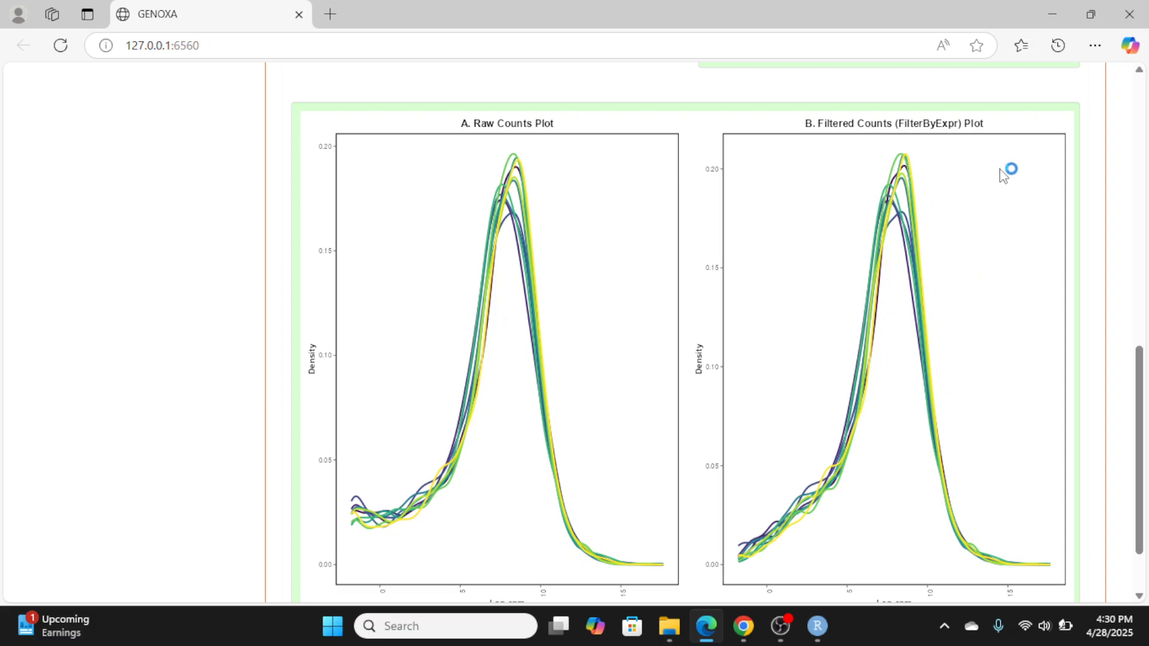
{"action": "scroll", "coordinate": [993, 192], "scroll_direction": "down", "scroll_amount": 1}
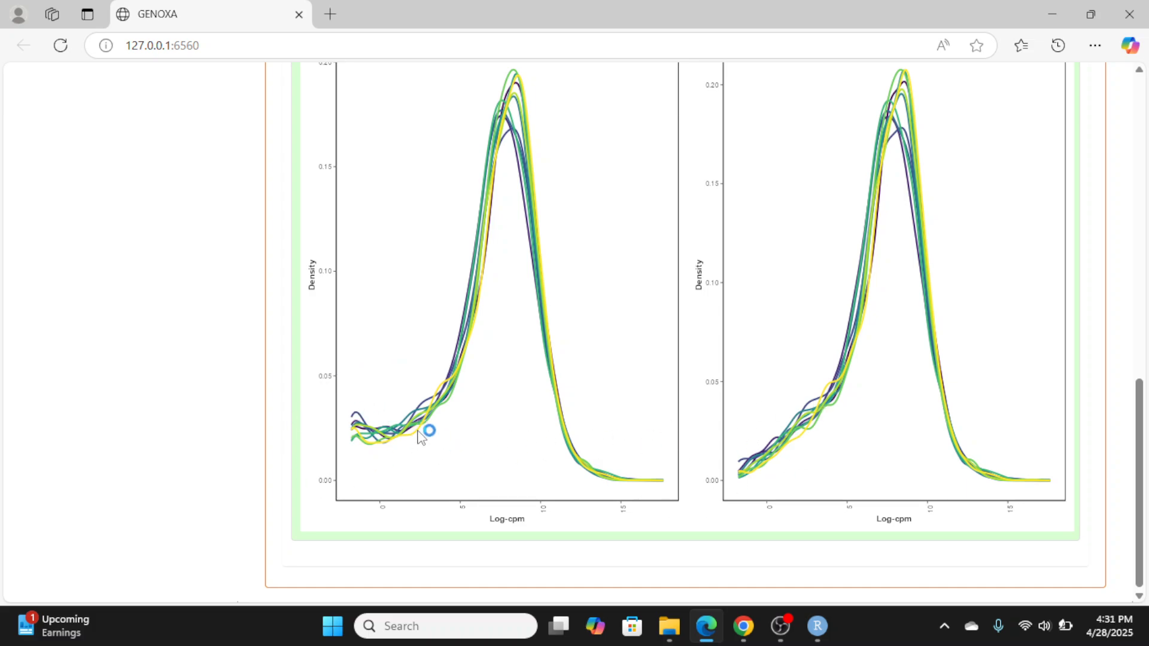
{"action": "scroll", "coordinate": [828, 401], "scroll_direction": "up", "scroll_amount": 10}
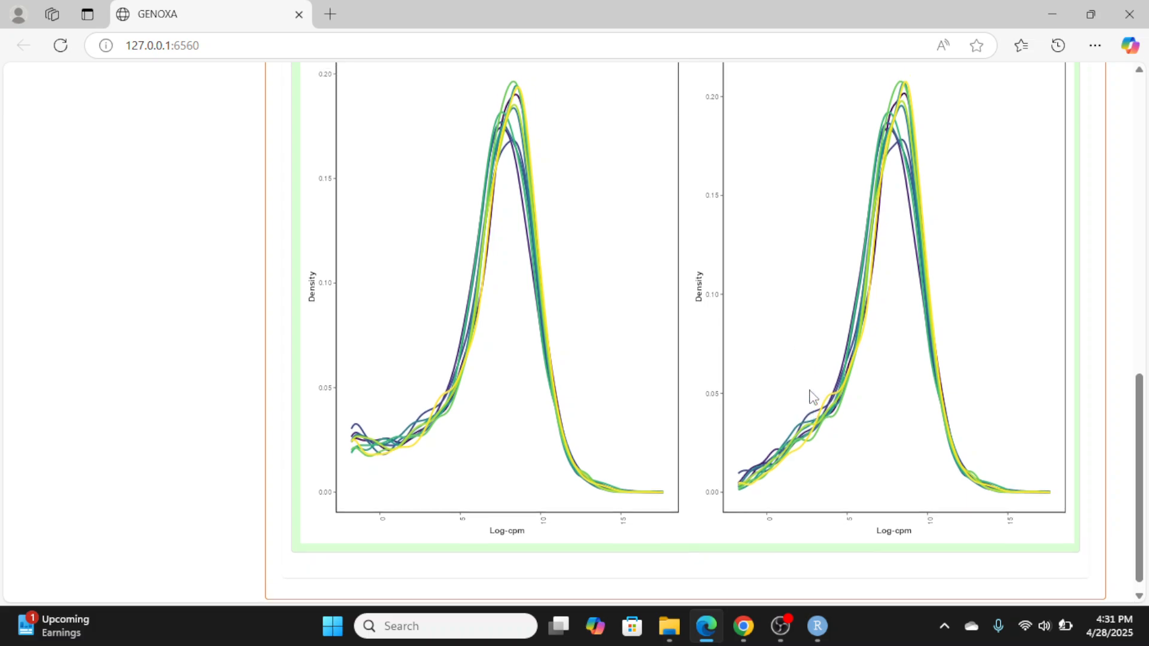
{"action": "scroll", "coordinate": [849, 365], "scroll_direction": "down", "scroll_amount": 2}
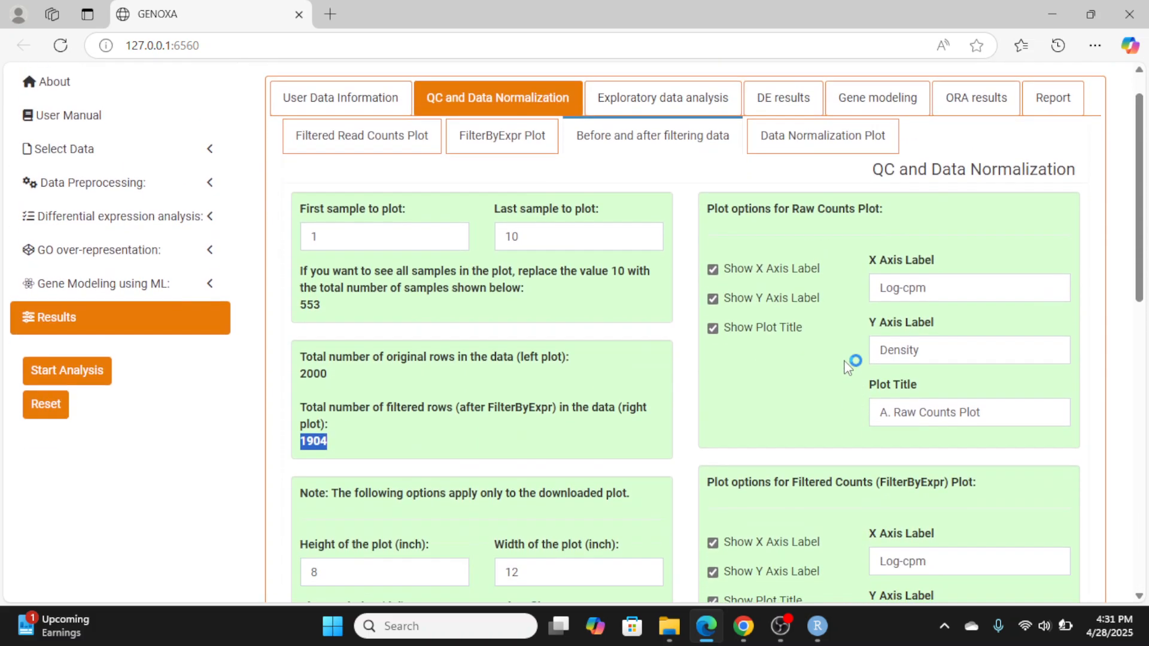
{"action": "scroll", "coordinate": [867, 271], "scroll_direction": "down", "scroll_amount": 3}
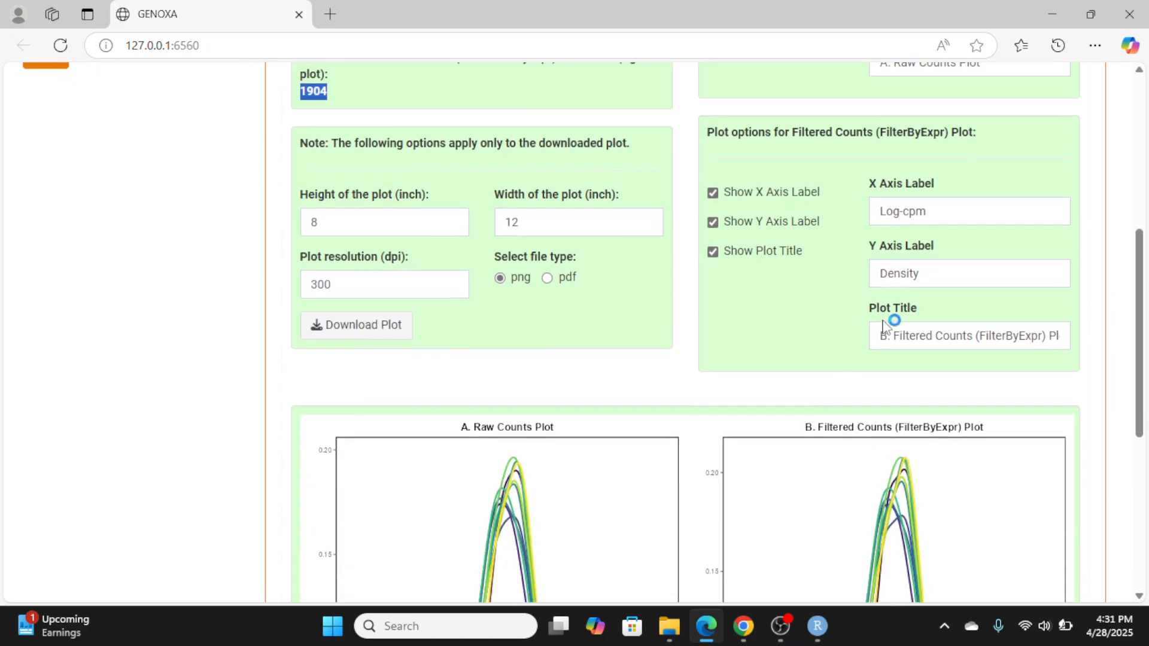
Show the data normalization plot, examine its row total, plot options and box plot, and return to the filtered read counts plot
{"action": "scroll", "coordinate": [892, 321], "scroll_direction": "up", "scroll_amount": 5}
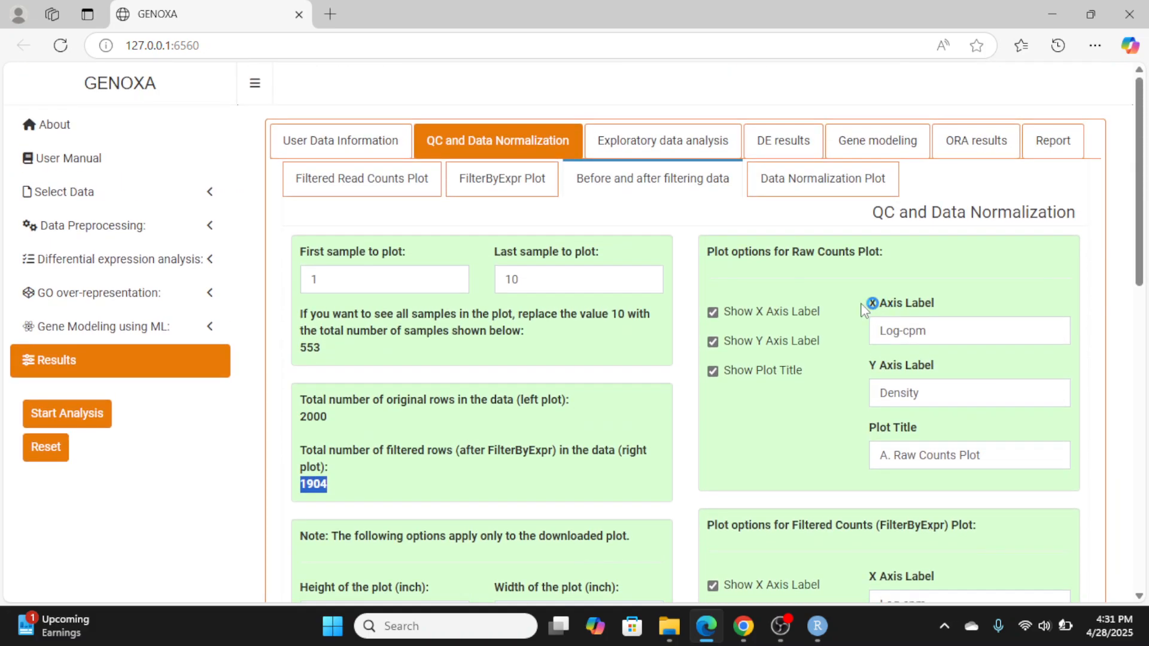
{"action": "left_click", "coordinate": [791, 181]}
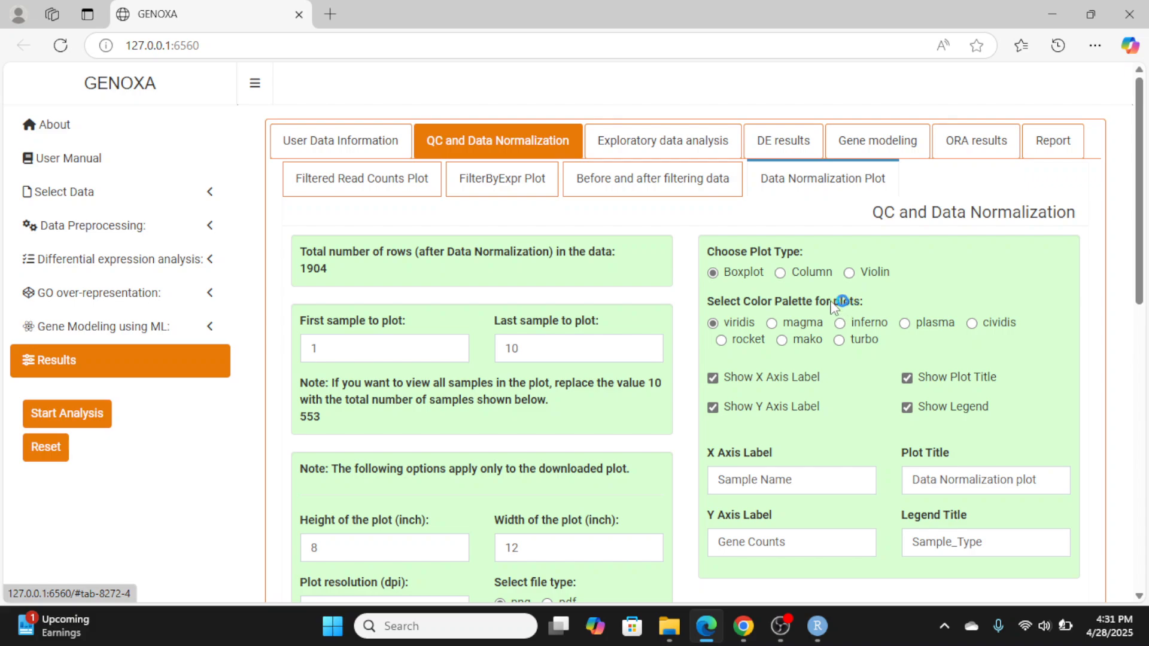
{"action": "scroll", "coordinate": [818, 309], "scroll_direction": "down", "scroll_amount": 2}
{"action": "scroll", "coordinate": [818, 314], "scroll_direction": "up", "scroll_amount": 3}
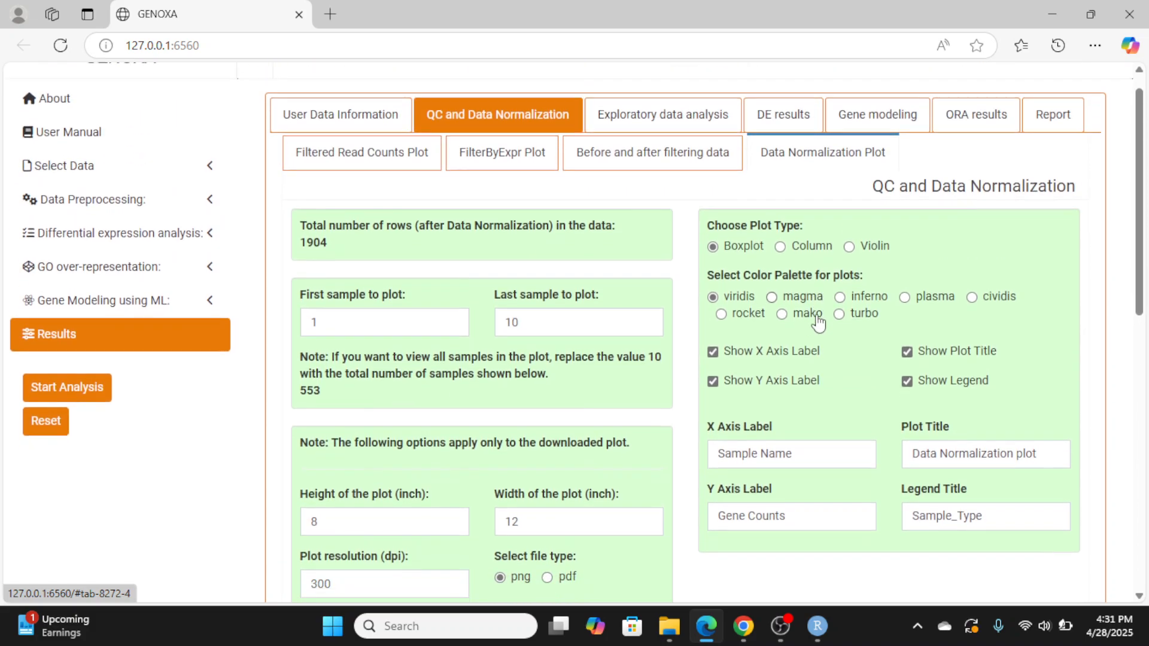
{"action": "scroll", "coordinate": [826, 313], "scroll_direction": "down", "scroll_amount": 7}
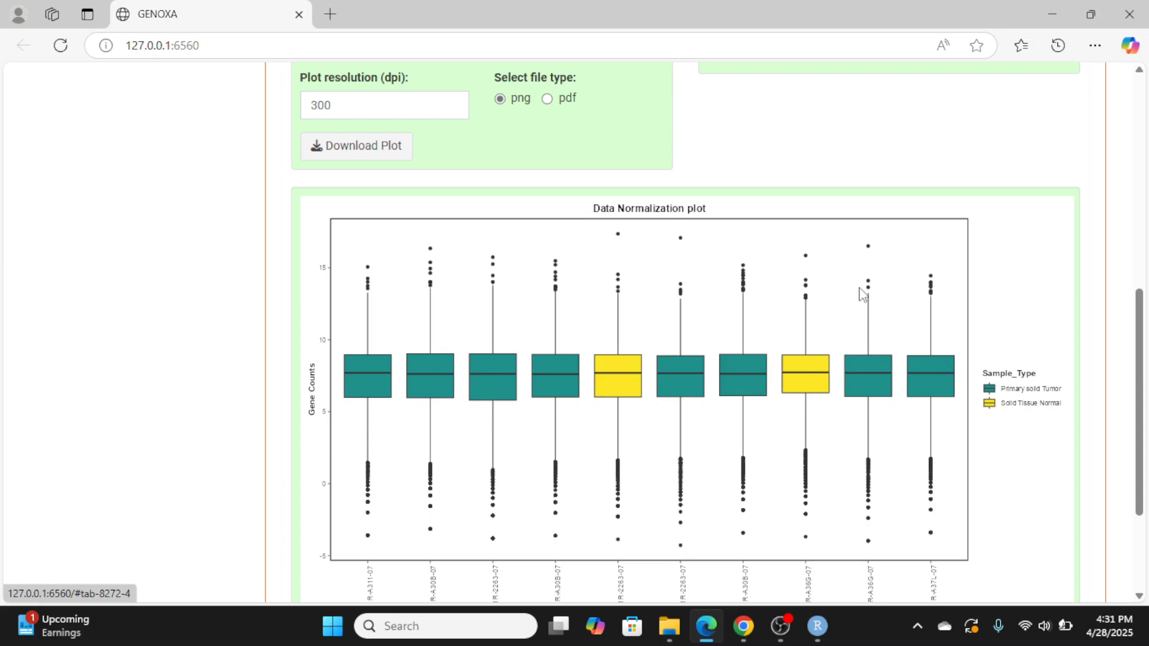
{"action": "scroll", "coordinate": [896, 308], "scroll_direction": "up", "scroll_amount": 6}
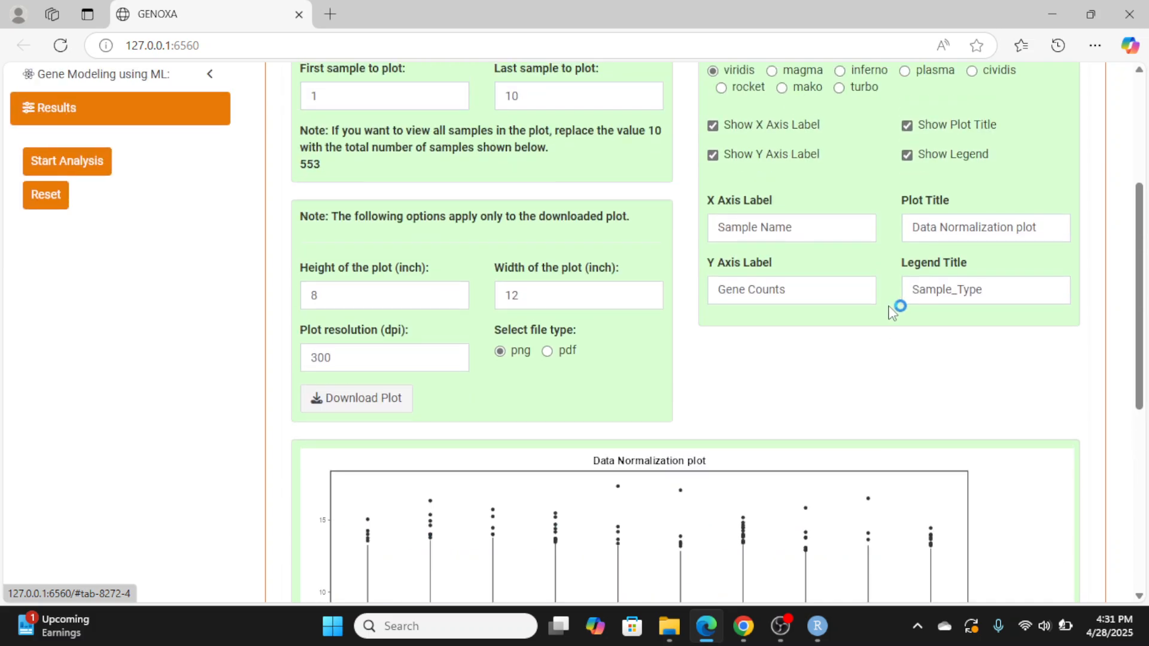
{"action": "left_click", "coordinate": [312, 175]}
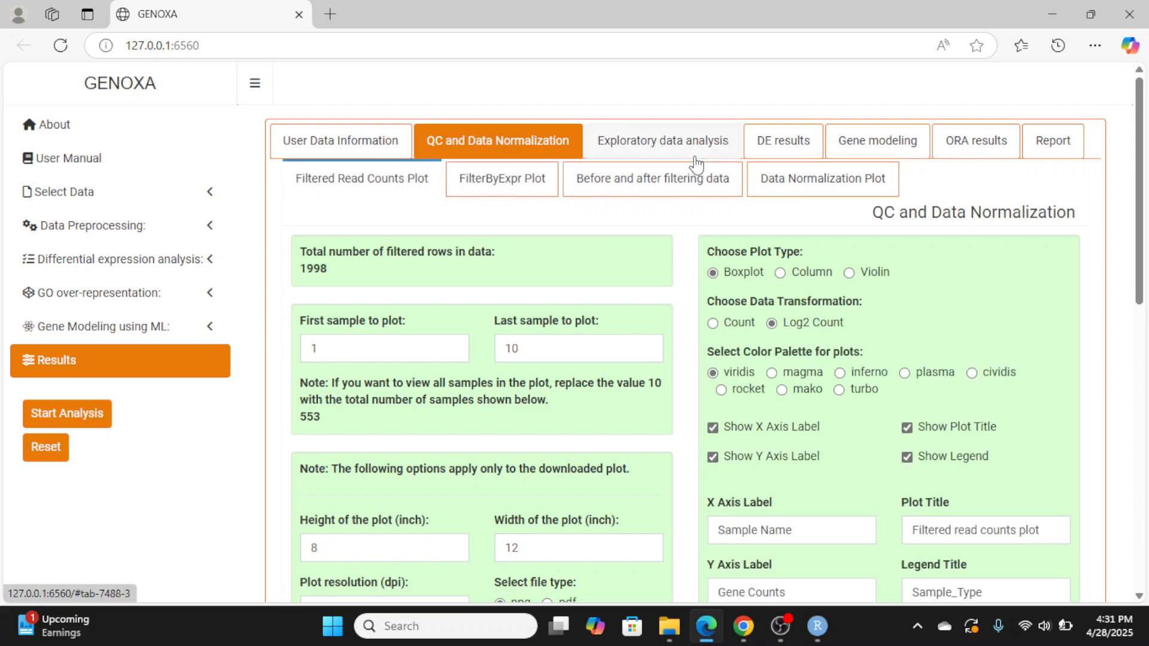
Show the PCA plot in the exploratory data analysis results and examine its sample clusters, legend and plot options
{"action": "left_click", "coordinate": [692, 141]}
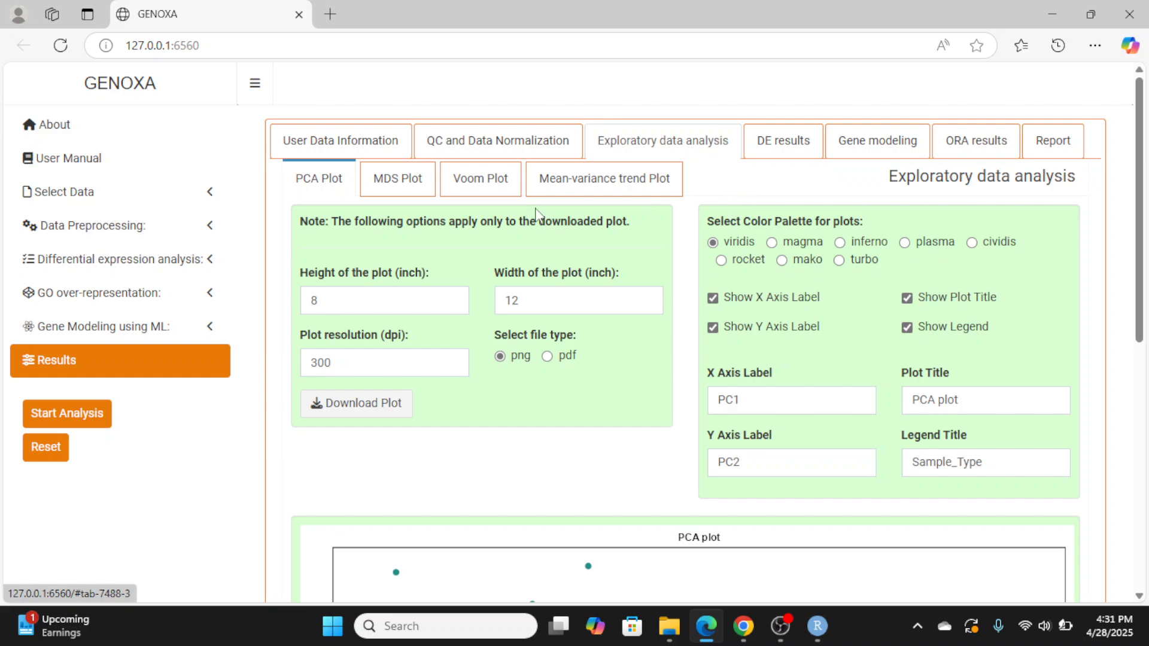
{"action": "scroll", "coordinate": [493, 344], "scroll_direction": "down", "scroll_amount": 5}
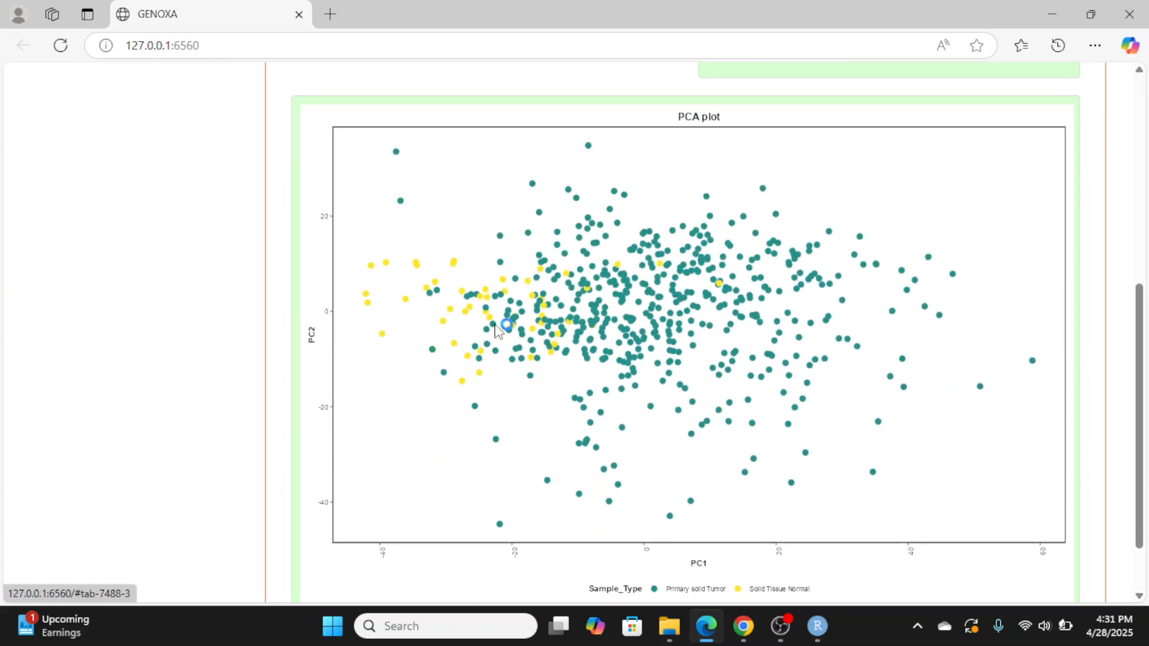
{"action": "scroll", "coordinate": [494, 327], "scroll_direction": "down", "scroll_amount": 1}
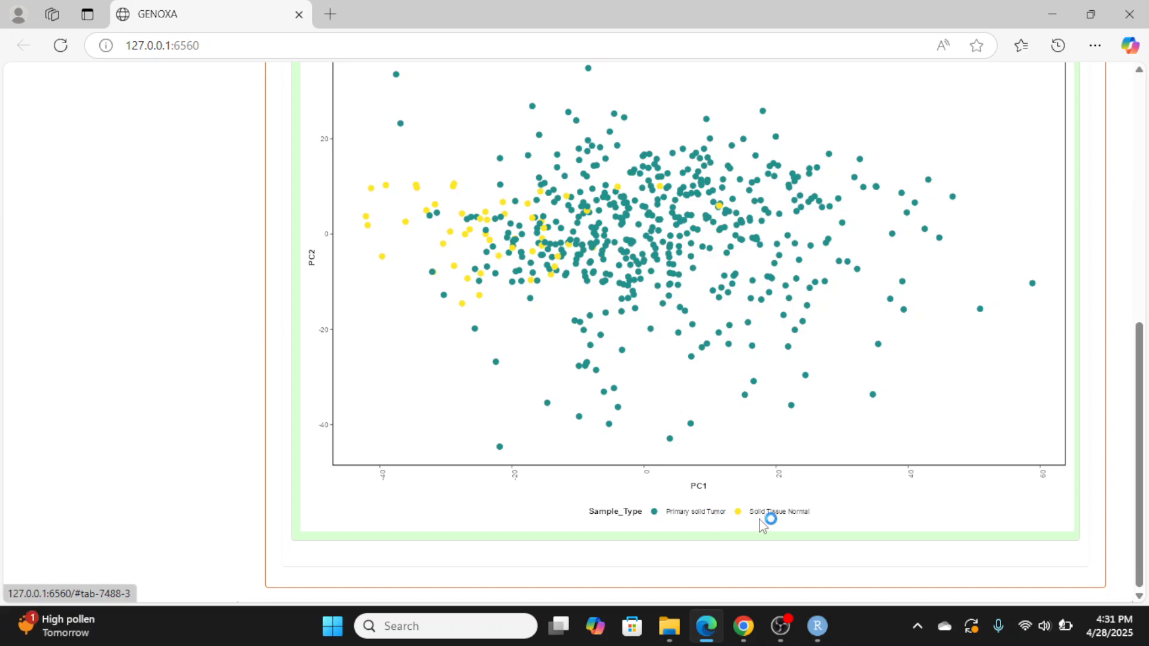
{"action": "scroll", "coordinate": [737, 464], "scroll_direction": "up", "scroll_amount": 6}
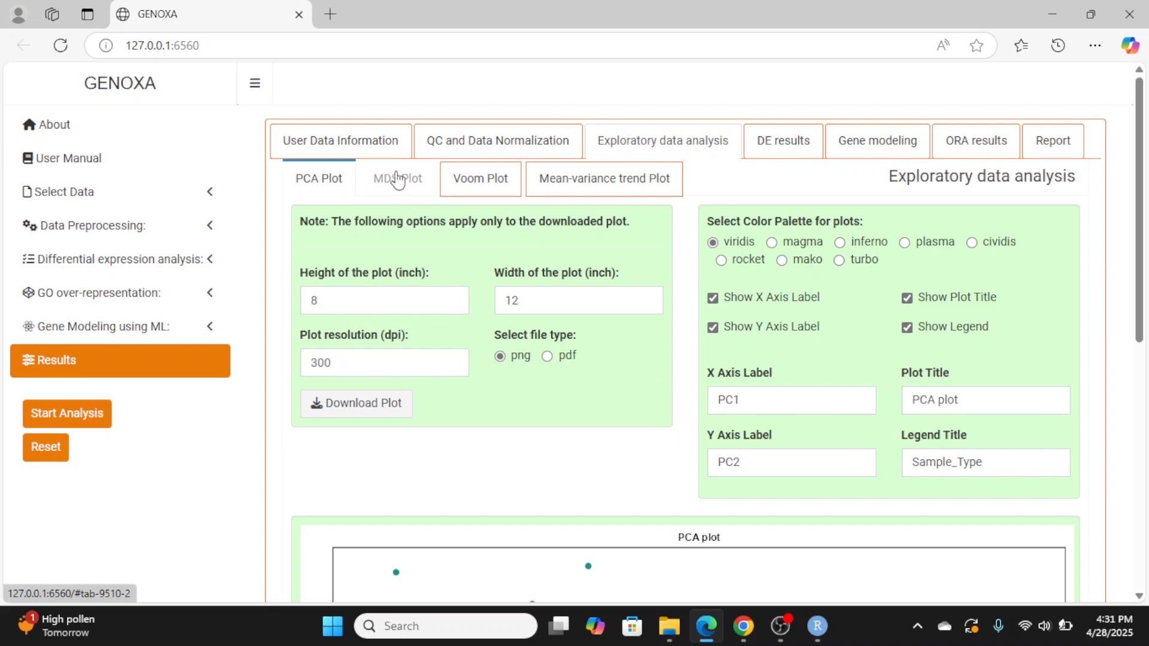
Show the MDS plot and examine how the tumor and normal samples are distributed
{"action": "left_click", "coordinate": [398, 179]}
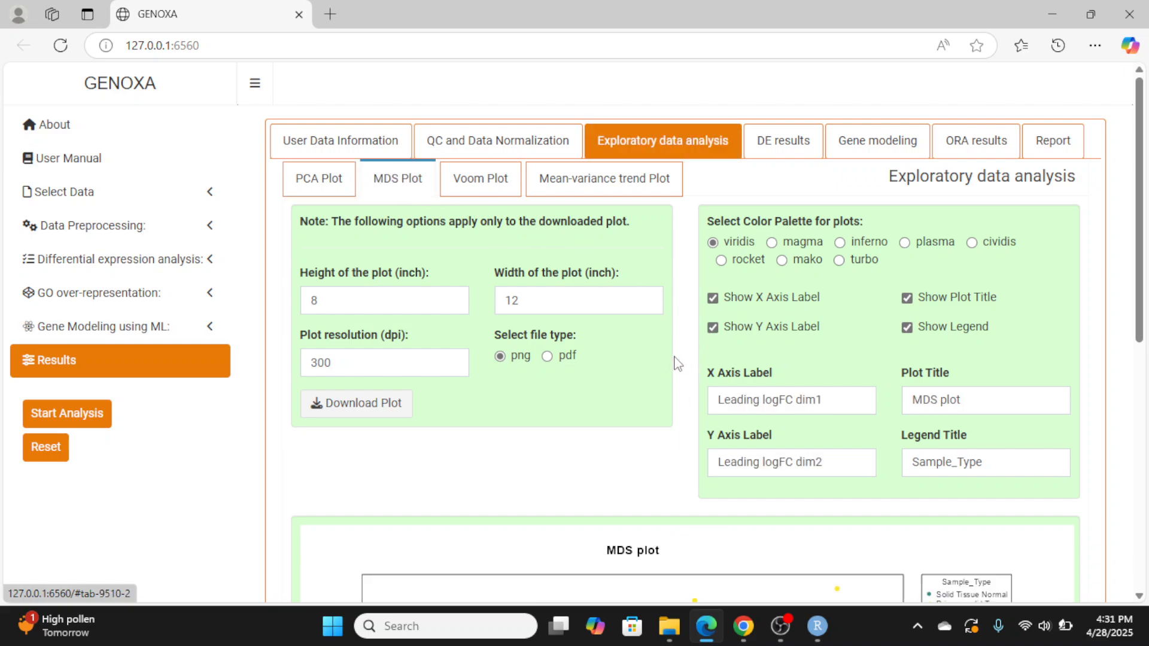
{"action": "scroll", "coordinate": [667, 377], "scroll_direction": "down", "scroll_amount": 7}
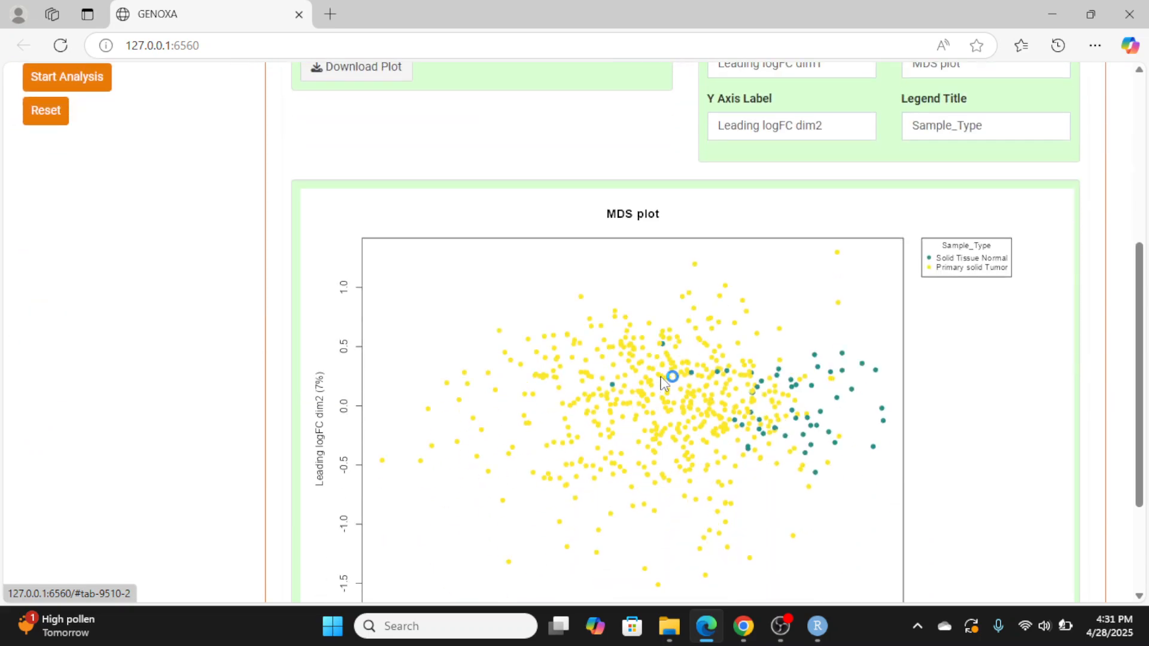
{"action": "scroll", "coordinate": [664, 379], "scroll_direction": "up", "scroll_amount": 7}
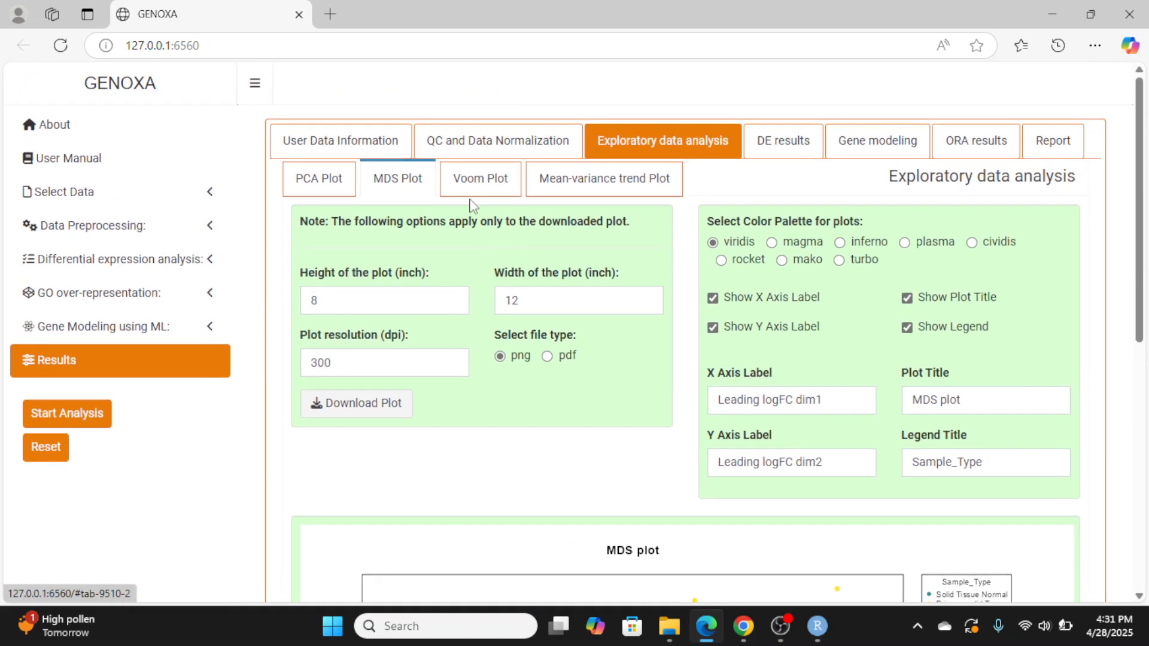
Show the voom plot and examine its mean-variance trend and download options
{"action": "left_click", "coordinate": [476, 182]}
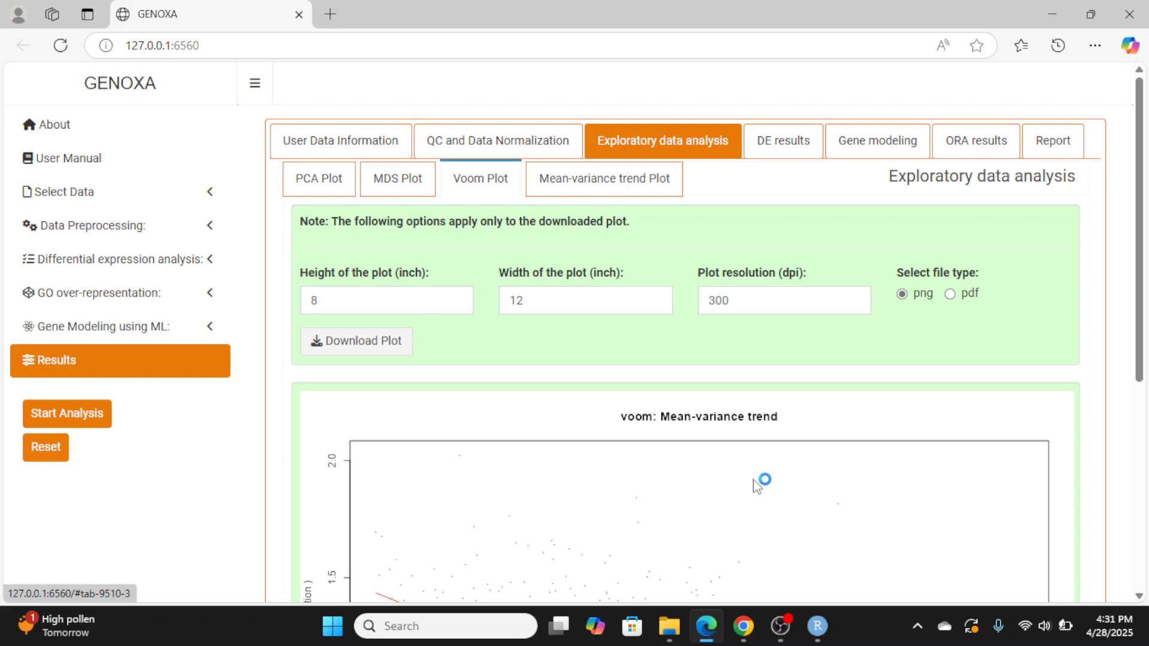
{"action": "scroll", "coordinate": [760, 483], "scroll_direction": "down", "scroll_amount": 6}
{"action": "scroll", "coordinate": [747, 474], "scroll_direction": "up", "scroll_amount": 6}
Show the final model's mean-variance trend plot, examine it down to its axis labels, and return to the PCA plot
{"action": "left_click", "coordinate": [637, 193]}
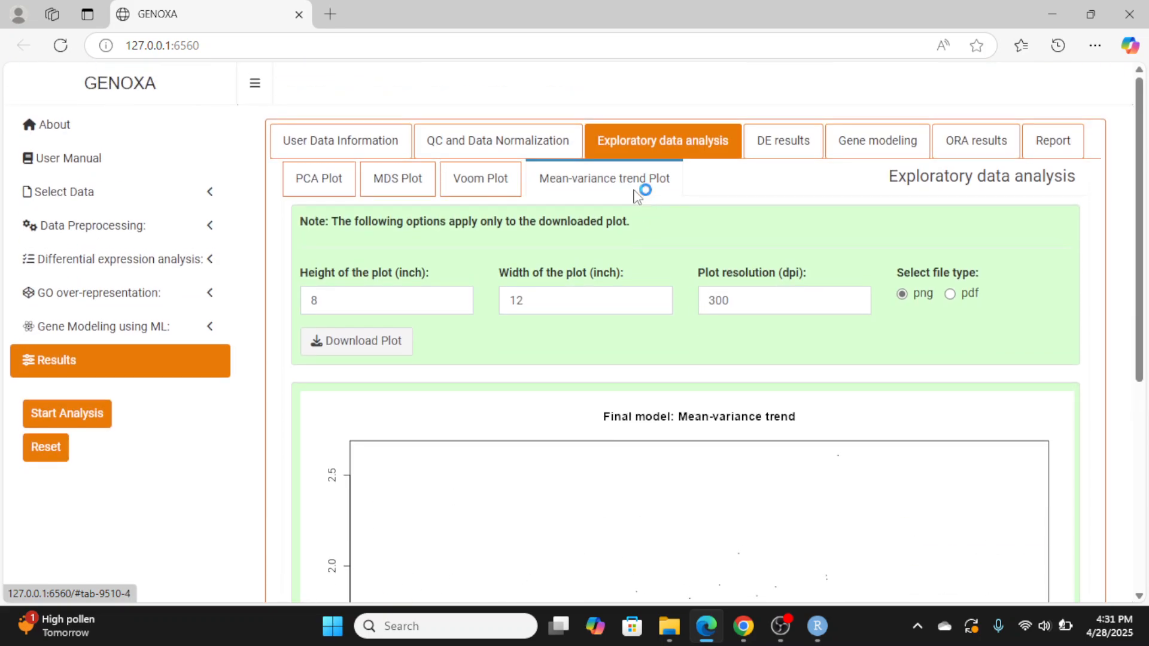
{"action": "scroll", "coordinate": [761, 481], "scroll_direction": "down", "scroll_amount": 6}
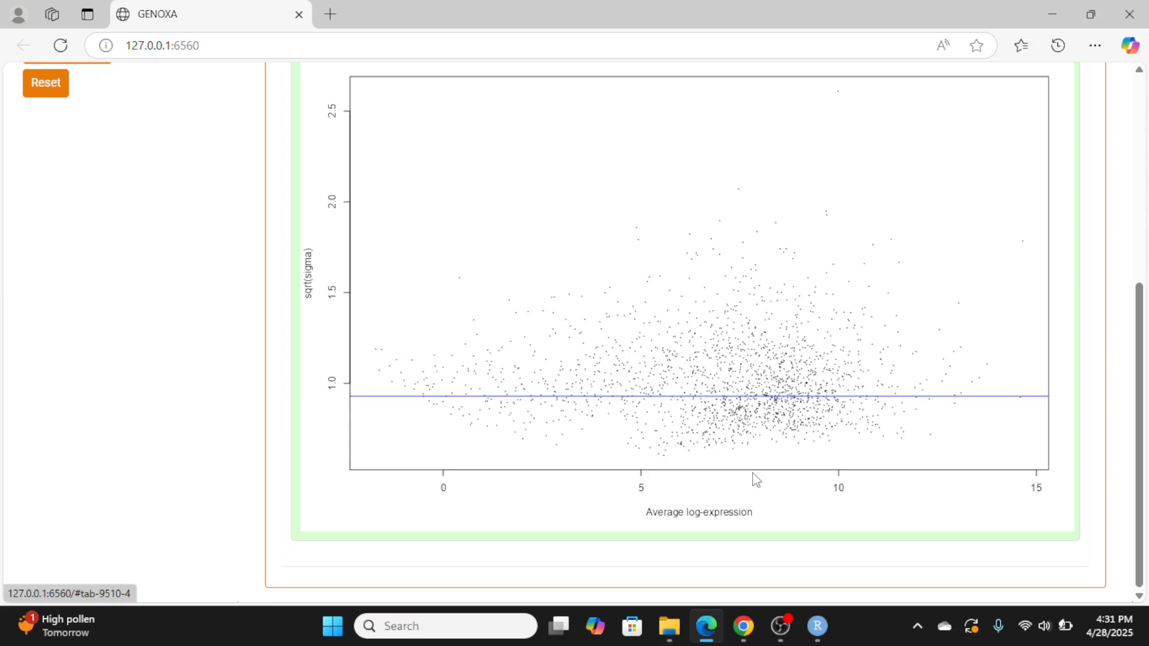
{"action": "scroll", "coordinate": [756, 479], "scroll_direction": "up", "scroll_amount": 6}
{"action": "left_click", "coordinate": [328, 190]}
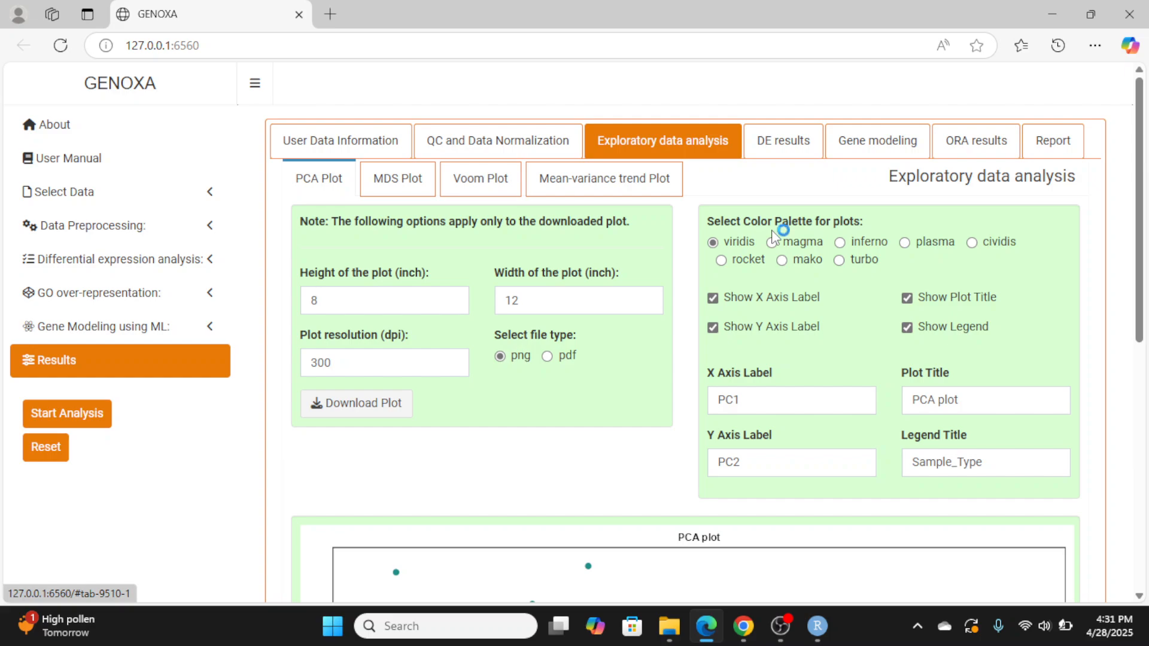
Show the DE table in the DE results and review its gene summary, statistics columns and file download options
{"action": "left_click", "coordinate": [787, 155]}
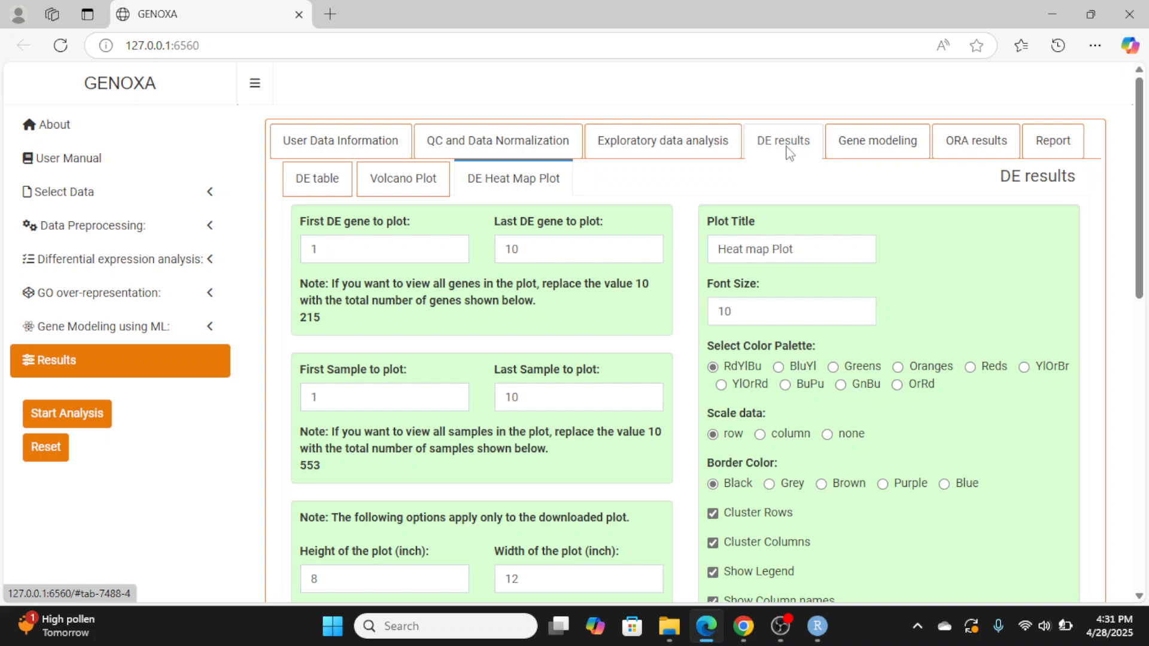
{"action": "left_click", "coordinate": [330, 184]}
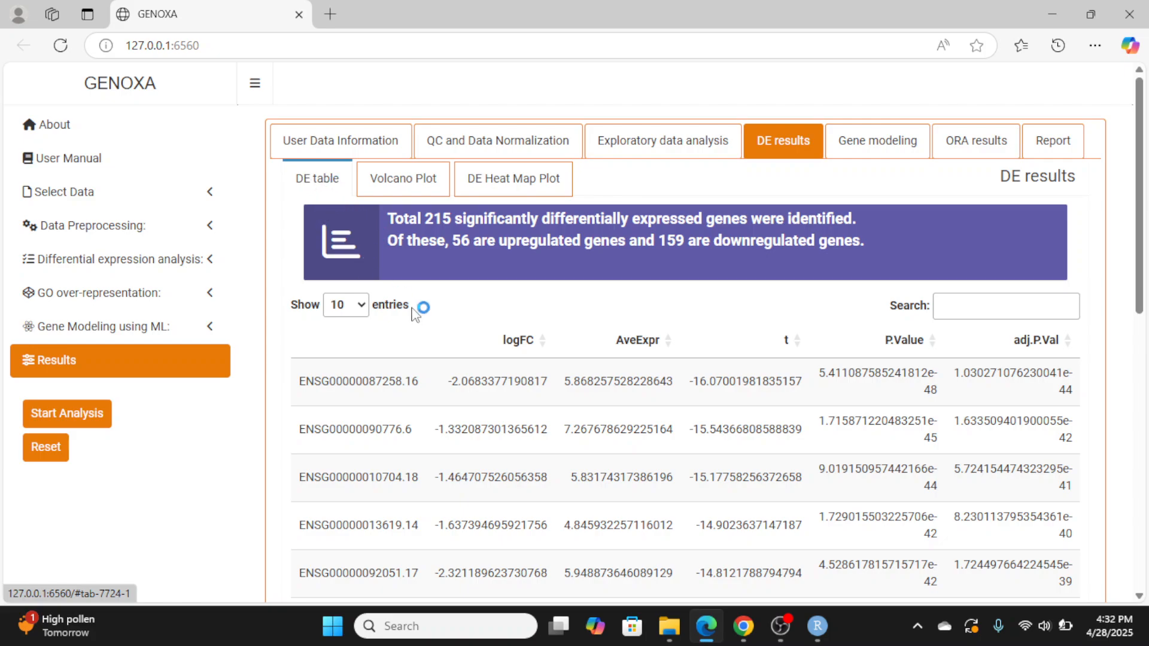
{"action": "scroll", "coordinate": [522, 293], "scroll_direction": "down", "scroll_amount": 8}
{"action": "scroll", "coordinate": [522, 293], "scroll_direction": "up", "scroll_amount": 8}
{"action": "scroll", "coordinate": [696, 328], "scroll_direction": "down", "scroll_amount": 10}
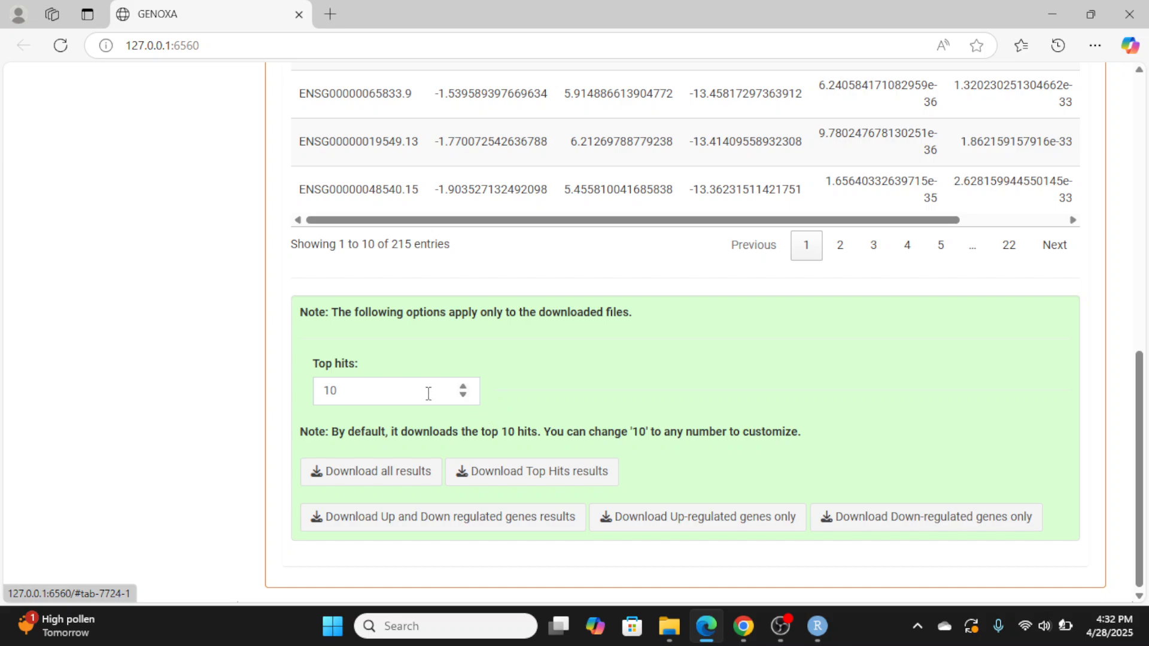
Download the top hits results of the differential expression analysis, keeping the number of top hits at 10
{"action": "left_click_drag", "start_coordinate": [411, 392], "coordinate": [291, 395]}
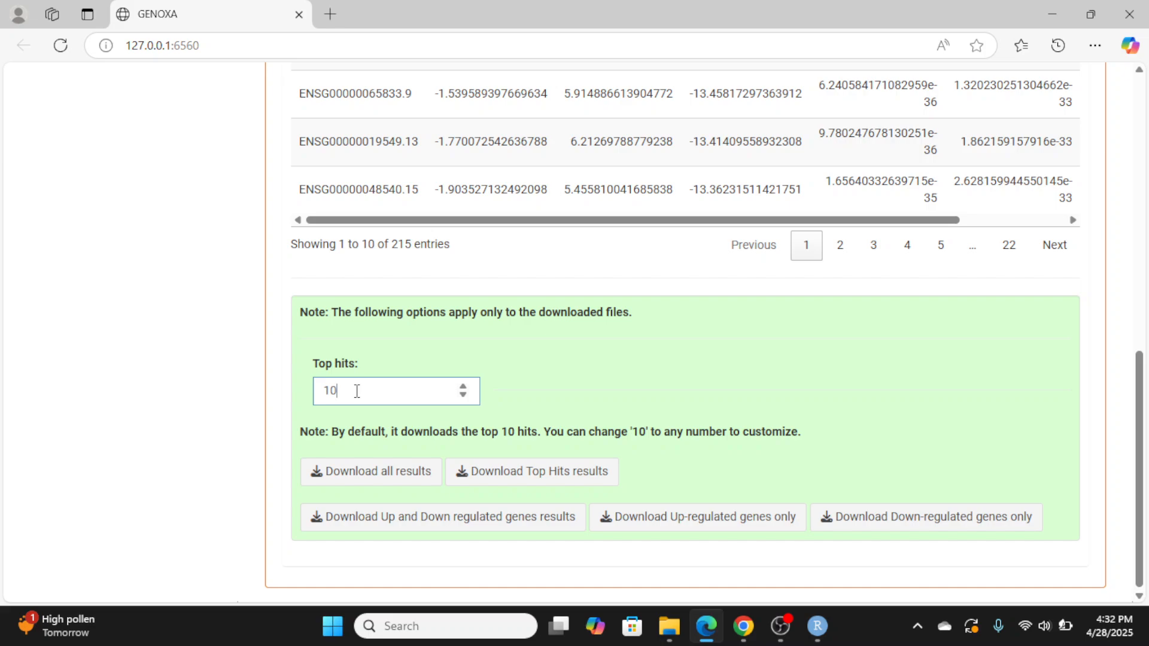
{"action": "left_click_drag", "start_coordinate": [346, 393], "coordinate": [318, 394]}
{"action": "left_click", "coordinate": [519, 477]}
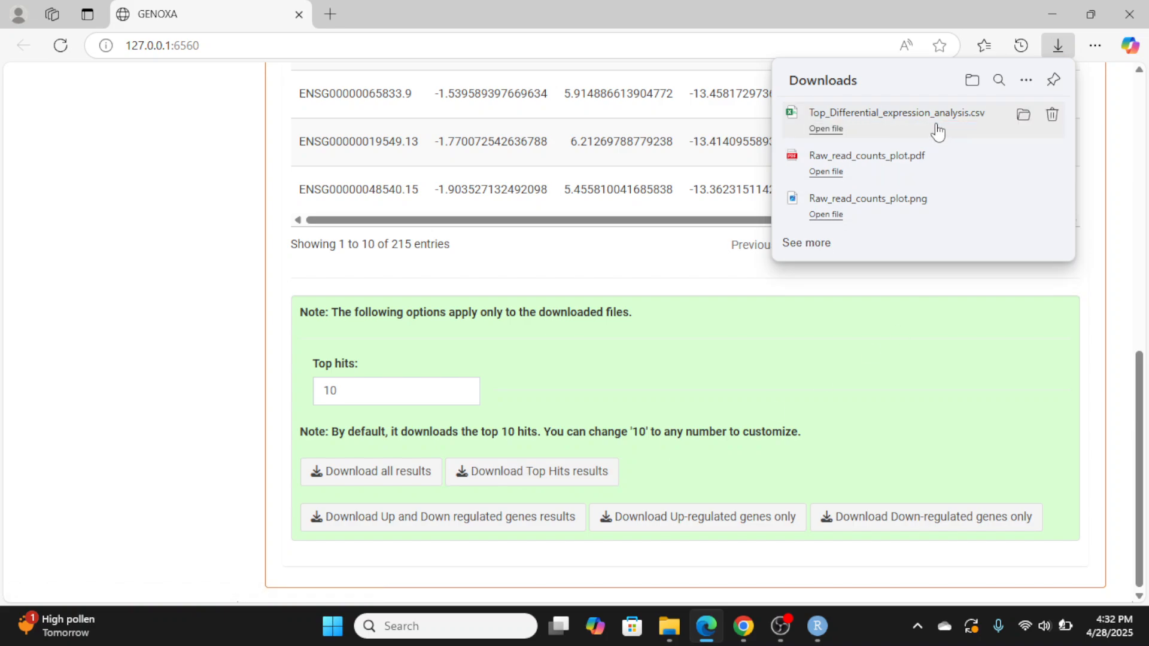
Open Top_Differential_expression_analysis.csv in Excel without converting data, widen column A to read the gene IDs, and close it without saving
{"action": "left_click", "coordinate": [938, 132]}
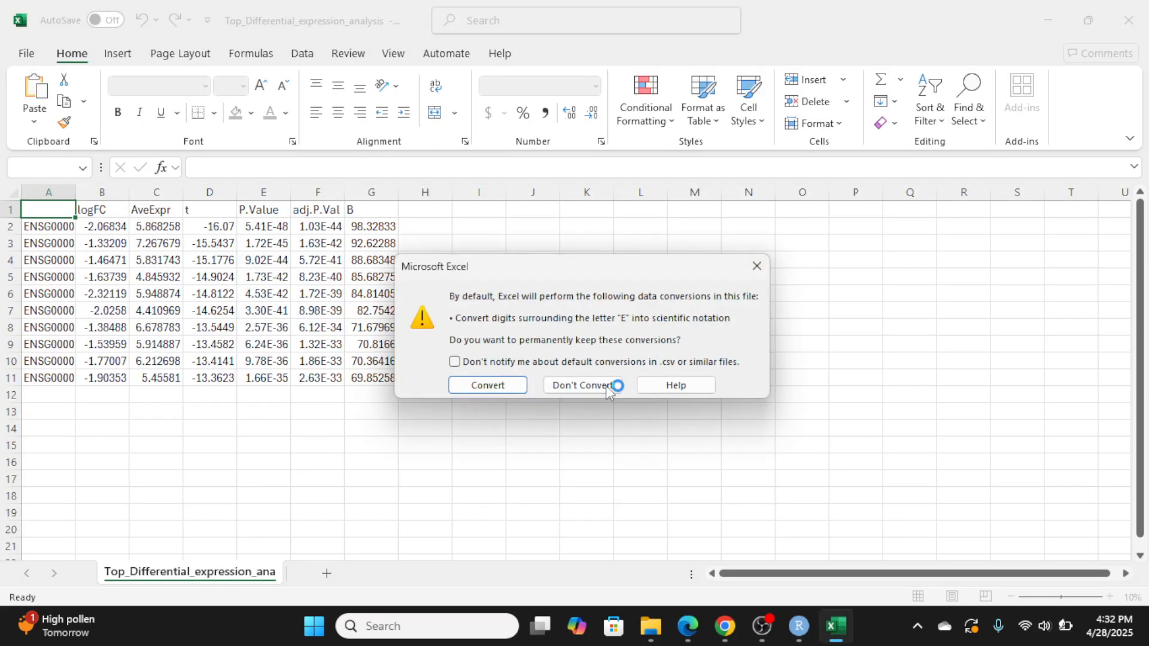
{"action": "left_click", "coordinate": [576, 386]}
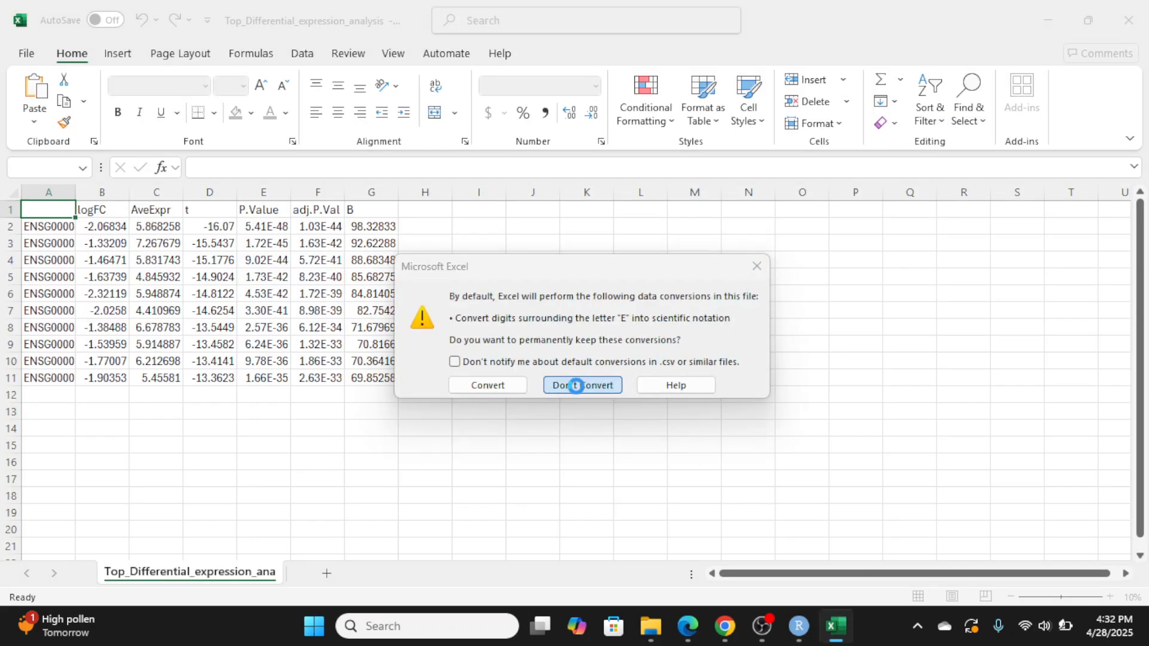
{"action": "left_click_drag", "start_coordinate": [75, 193], "coordinate": [157, 192]}
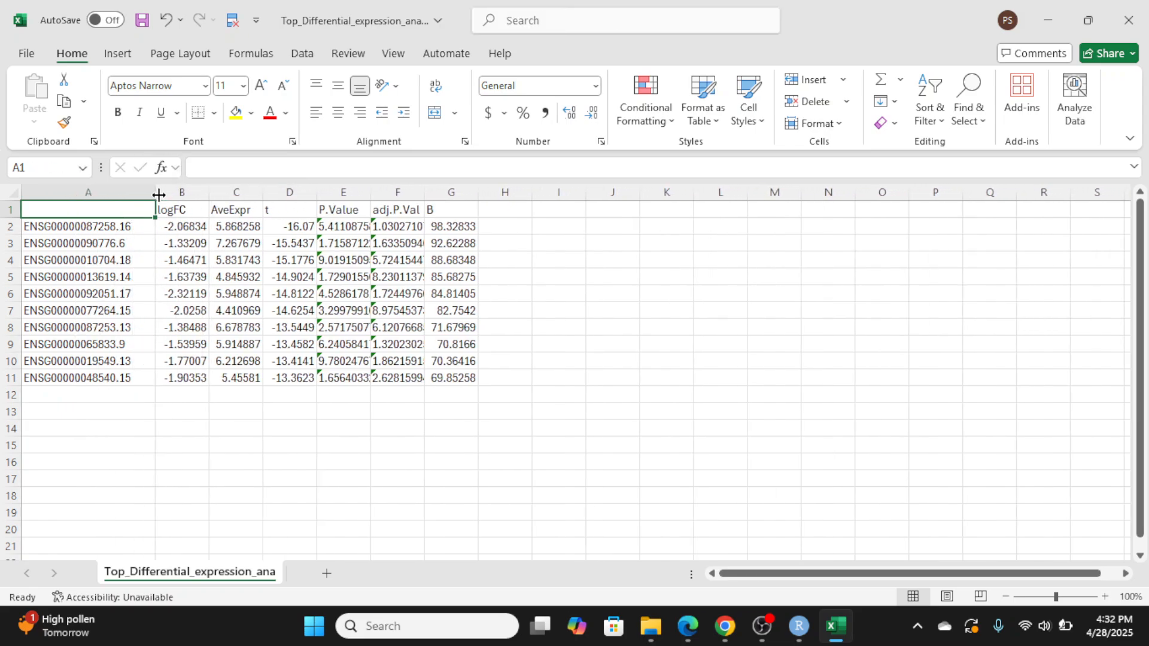
{"action": "left_click", "coordinate": [1129, 20]}
{"action": "left_click", "coordinate": [619, 435]}
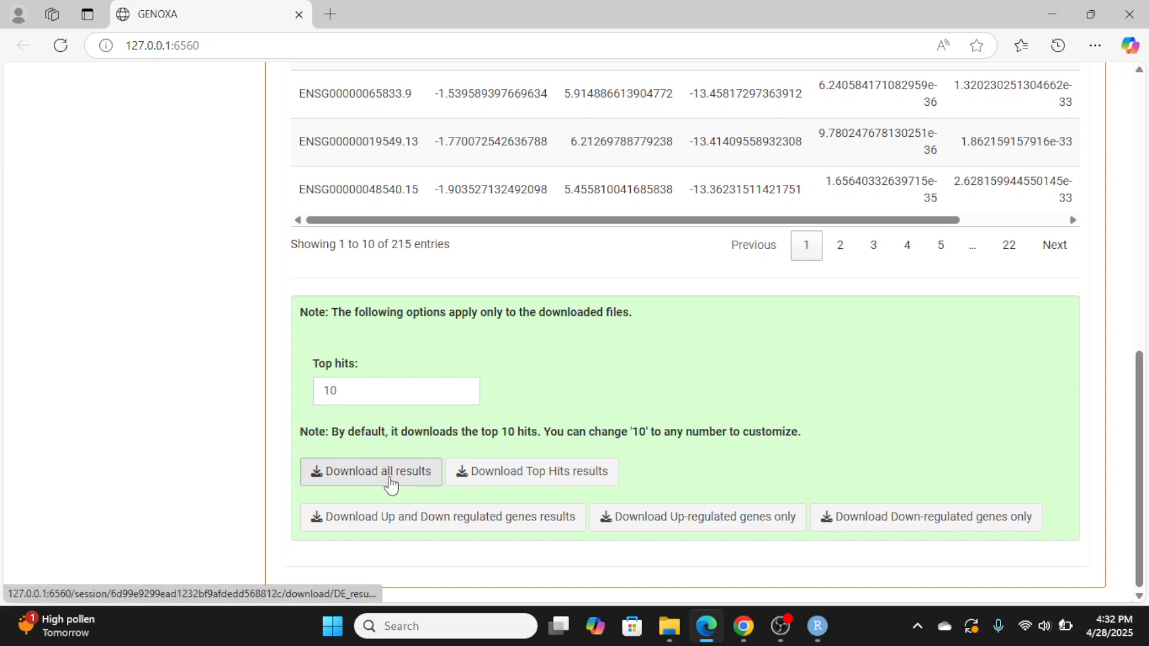
Download all differential expression results and open Differential_expression_analysis_all_data.csv in Excel, dismissing the data conversion dialog
{"action": "left_click", "coordinate": [350, 479]}
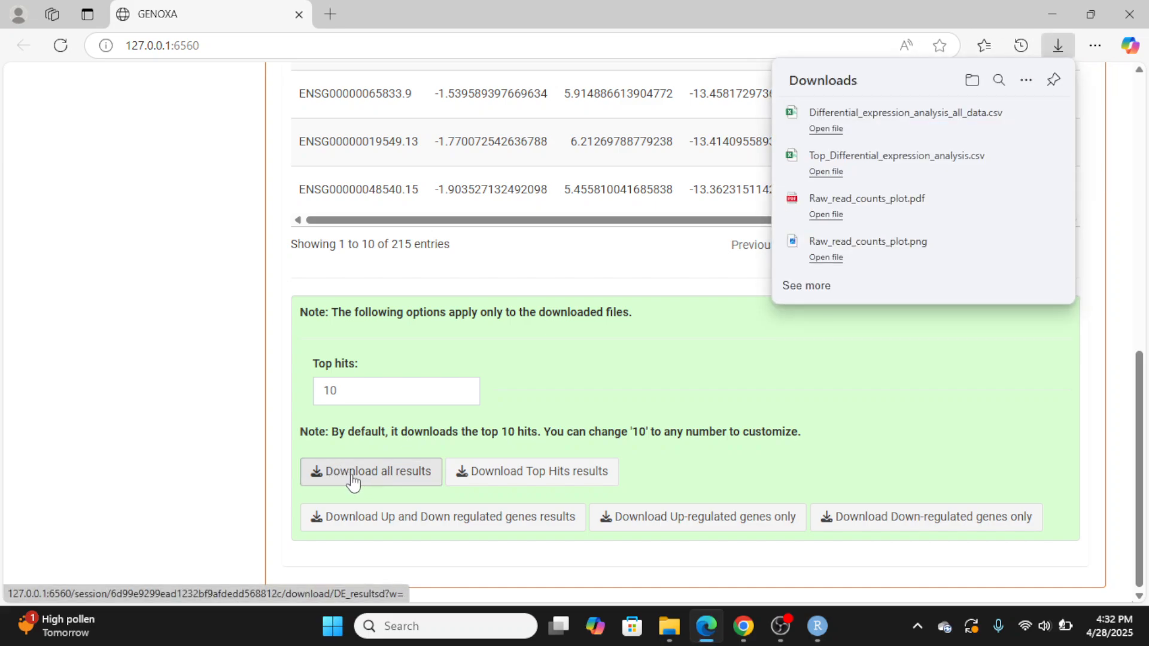
{"action": "left_click", "coordinate": [904, 130]}
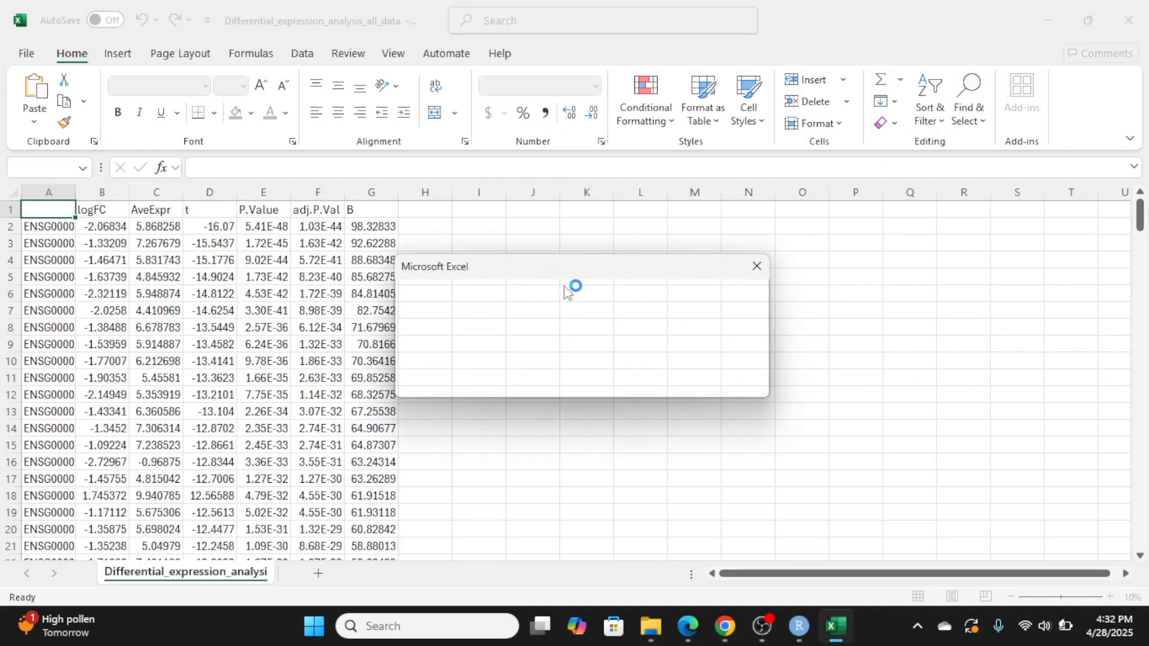
{"action": "left_click", "coordinate": [755, 265]}
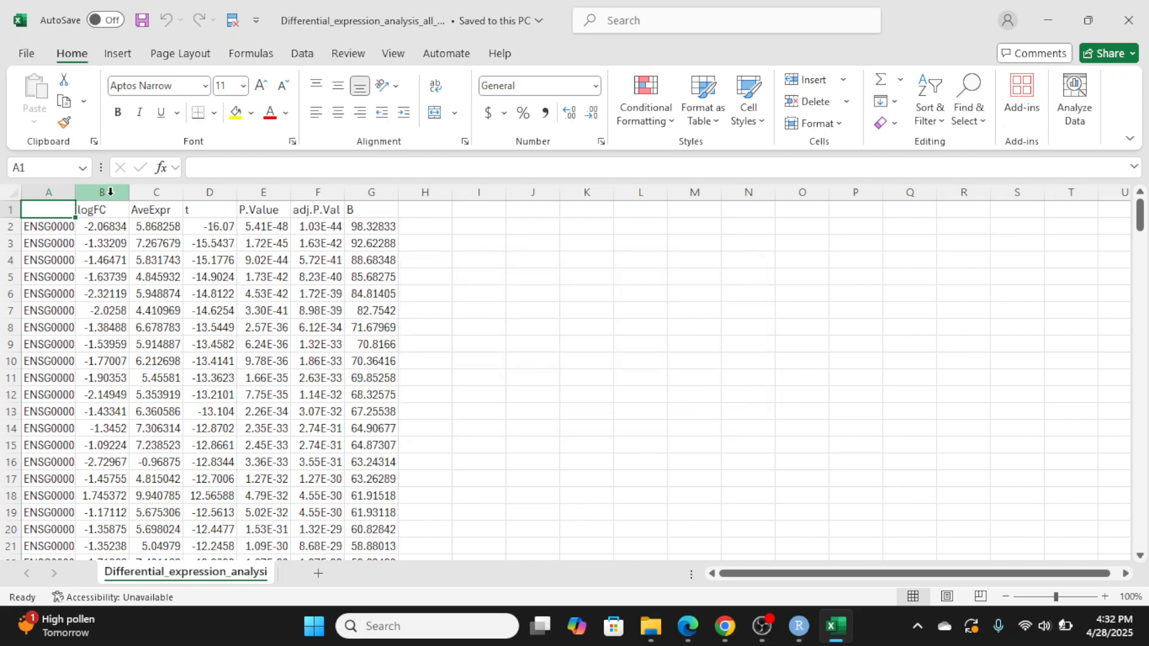
Widen column A to show the full gene IDs, examine the results down to the last row, and close the file without saving
{"action": "double_click", "coordinate": [75, 192]}
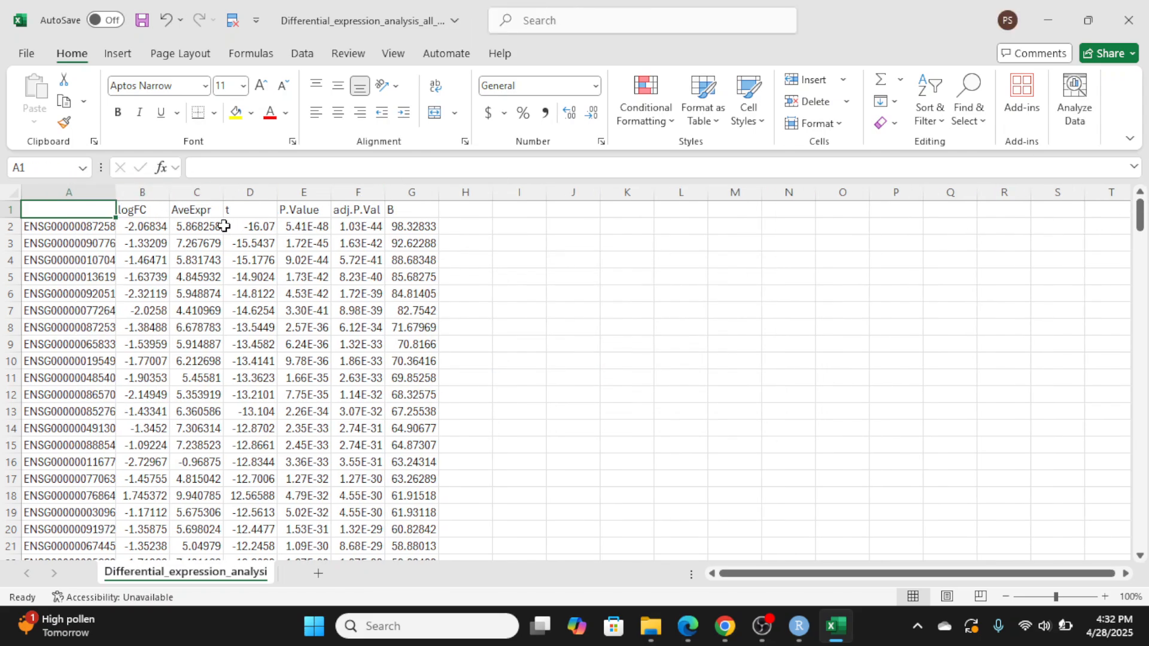
{"action": "left_click_drag", "start_coordinate": [117, 198], "coordinate": [175, 199]}
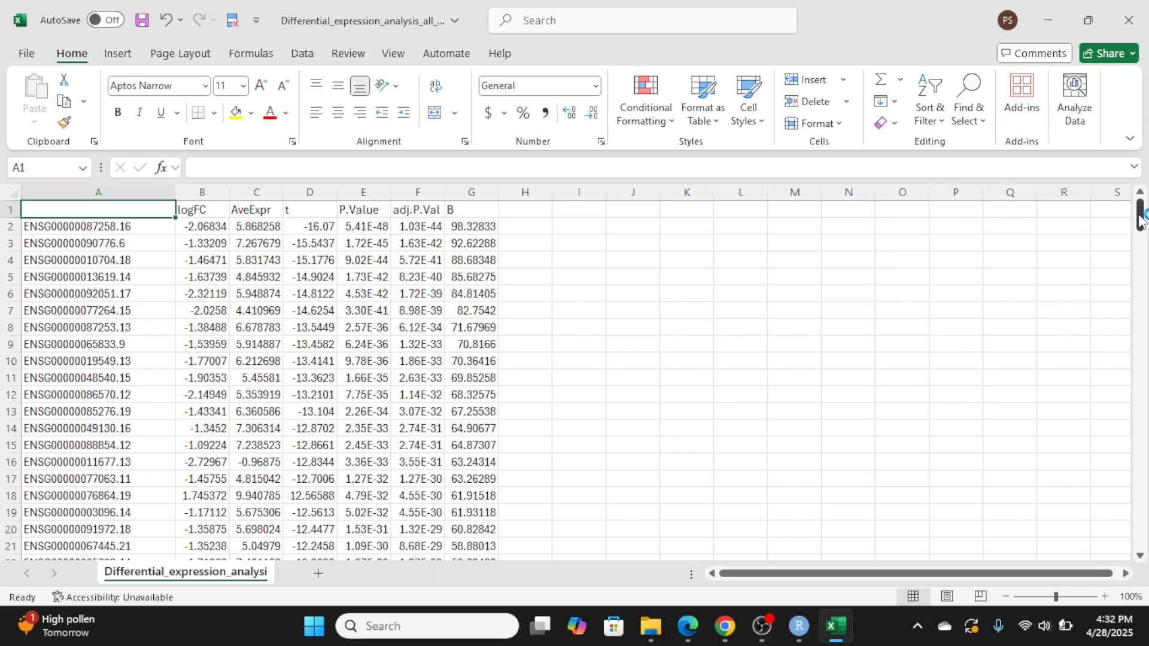
{"action": "left_click_drag", "start_coordinate": [1141, 219], "coordinate": [1146, 554]}
{"action": "left_click", "coordinate": [1129, 20]}
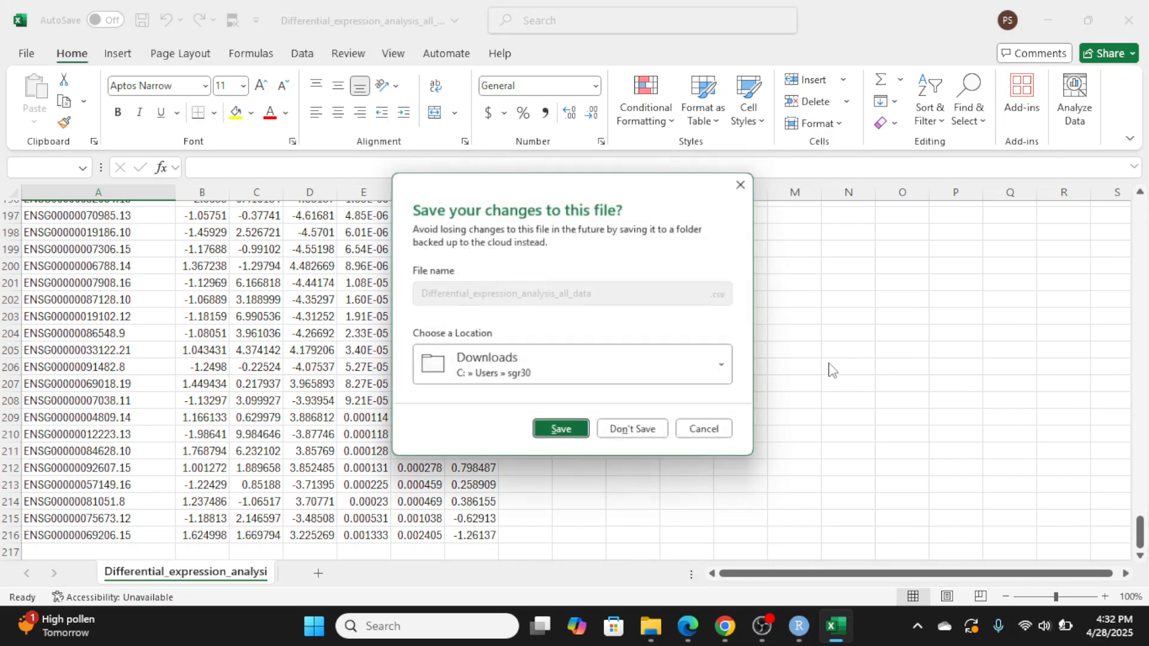
{"action": "left_click", "coordinate": [636, 434]}
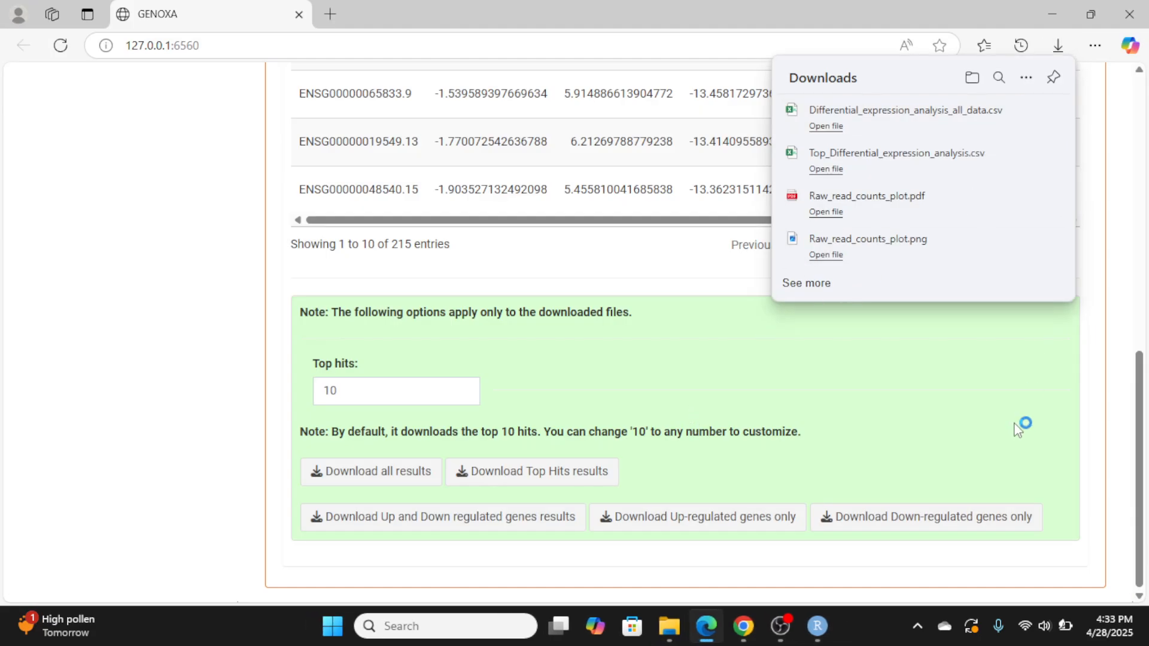
Review the download options for up-regulated and down-regulated genes, and go back to the gene summary above the DE table
{"action": "scroll", "coordinate": [862, 381], "scroll_direction": "down", "scroll_amount": 10}
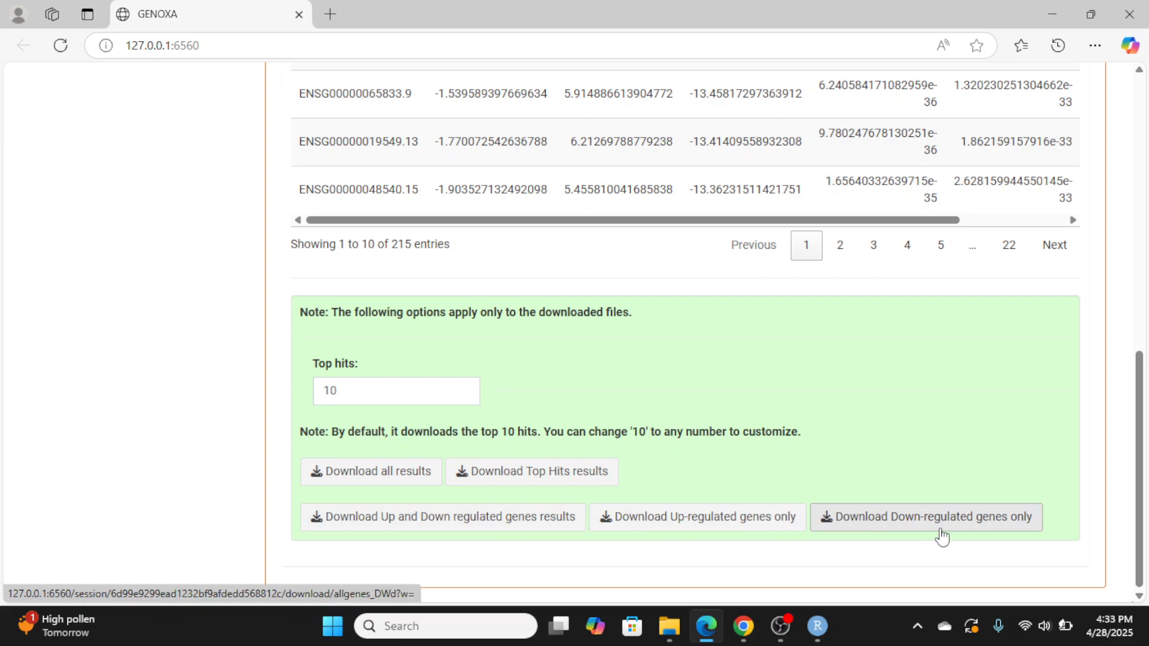
{"action": "scroll", "coordinate": [628, 533], "scroll_direction": "up", "scroll_amount": 10}
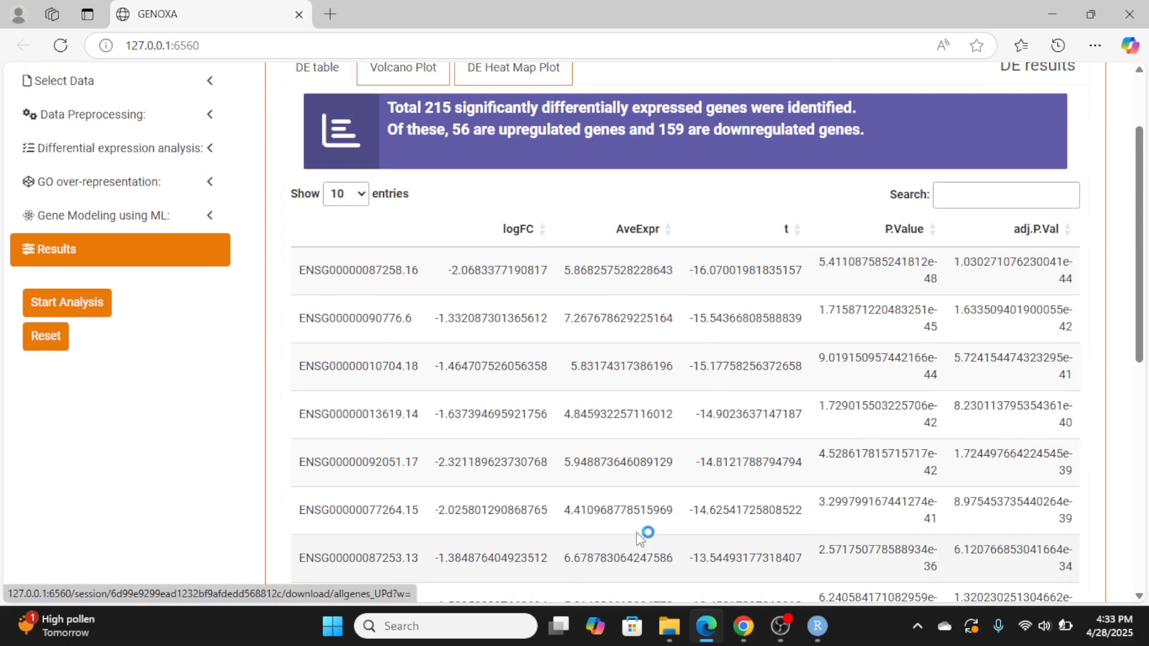
Open the volcano plot of the differential expression results and examine it
{"action": "left_click", "coordinate": [400, 183]}
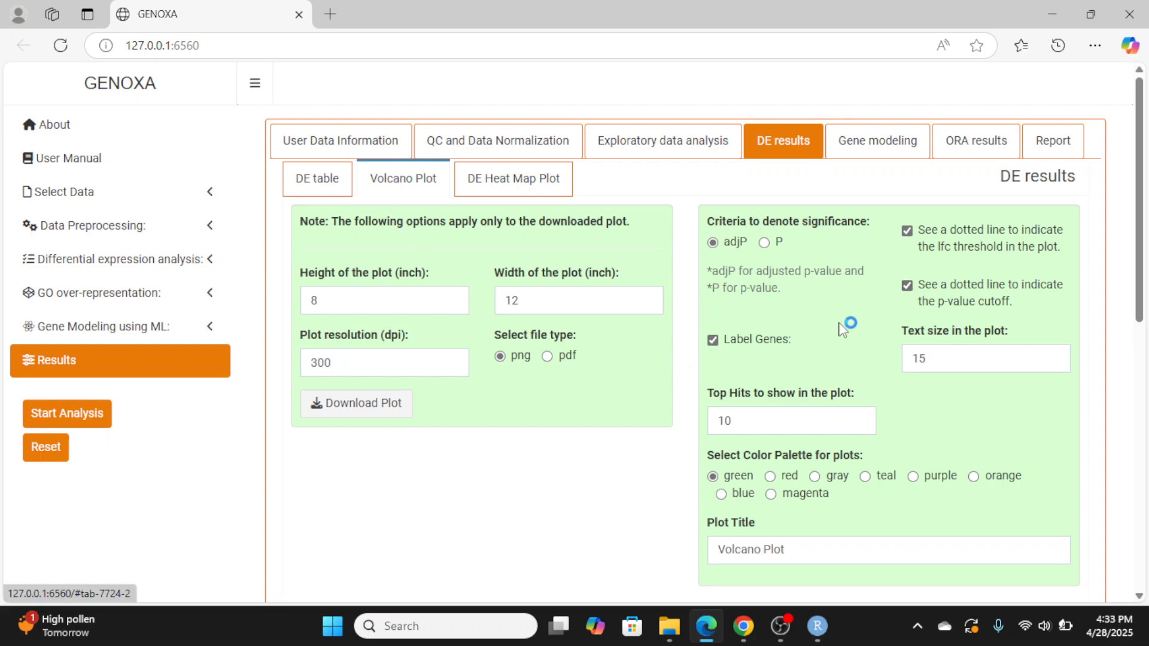
{"action": "scroll", "coordinate": [846, 326], "scroll_direction": "down", "scroll_amount": 7}
{"action": "scroll", "coordinate": [844, 327], "scroll_direction": "down", "scroll_amount": 2}
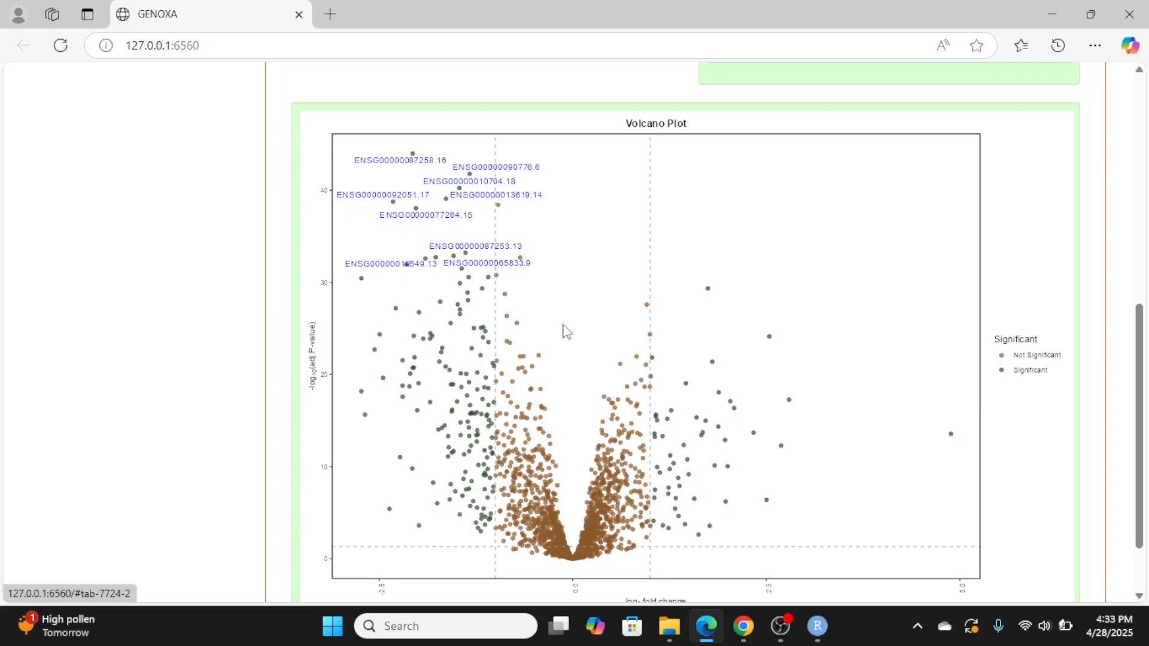
Set the top hits to show in the volcano plot to 20 and check the gene labels
{"action": "scroll", "coordinate": [567, 323], "scroll_direction": "up", "scroll_amount": 8}
{"action": "scroll", "coordinate": [790, 247], "scroll_direction": "down", "scroll_amount": 3}
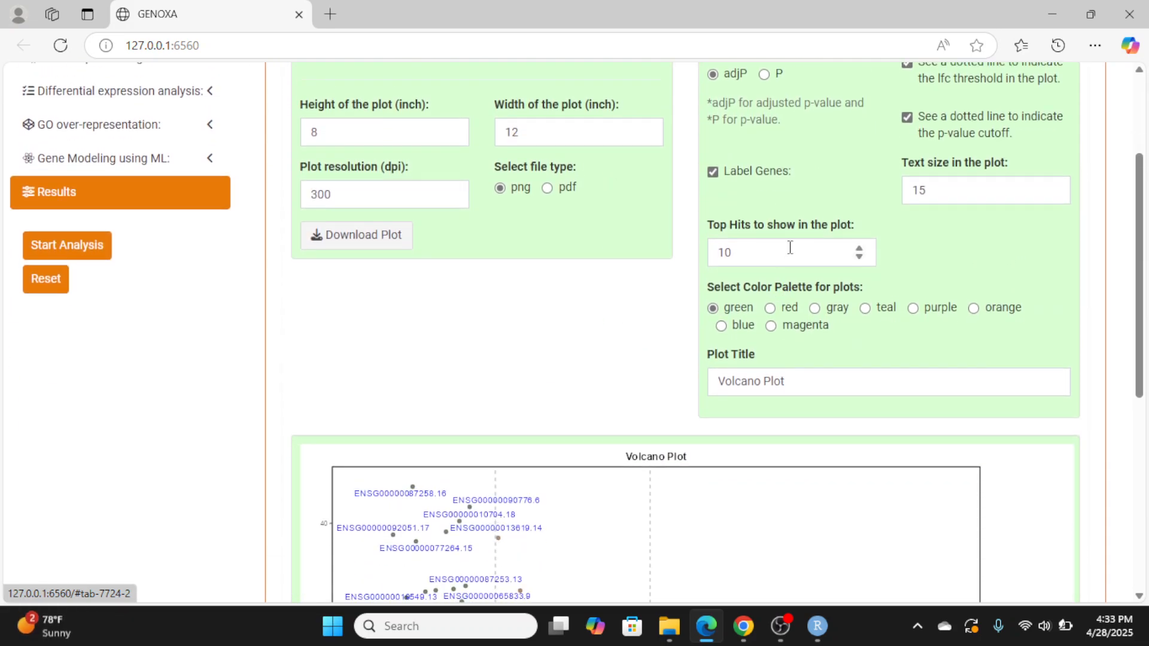
{"action": "double_click", "coordinate": [791, 250]}
{"action": "type", "text": "2"}
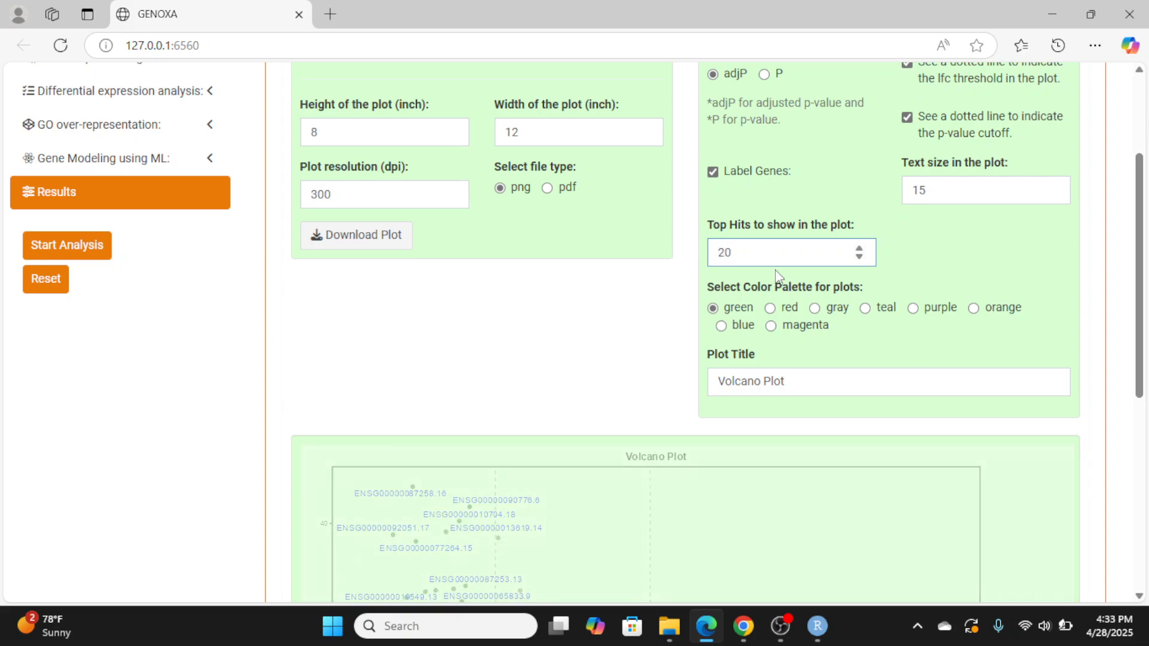
{"action": "scroll", "coordinate": [776, 278], "scroll_direction": "down", "scroll_amount": 7}
{"action": "scroll", "coordinate": [744, 282], "scroll_direction": "up", "scroll_amount": 3}
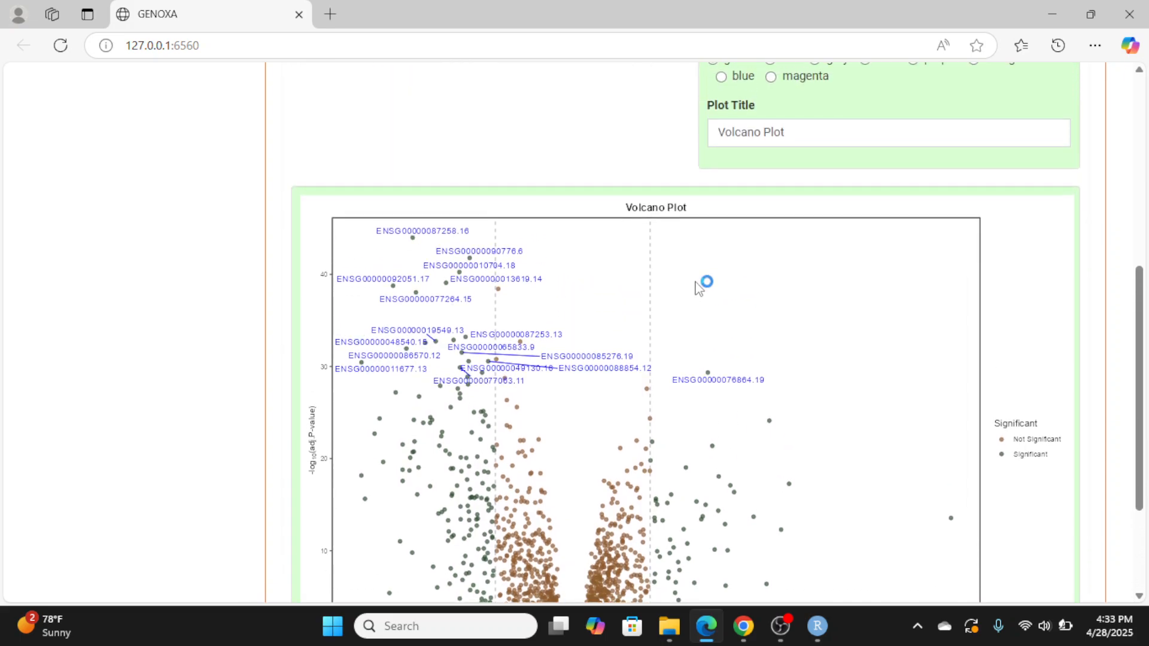
Change the volcano plot's color palette to magenta, keeping the title Volcano Plot, and check the recolored plot
{"action": "scroll", "coordinate": [770, 403], "scroll_direction": "up", "scroll_amount": 5}
{"action": "scroll", "coordinate": [792, 353], "scroll_direction": "down", "scroll_amount": 3}
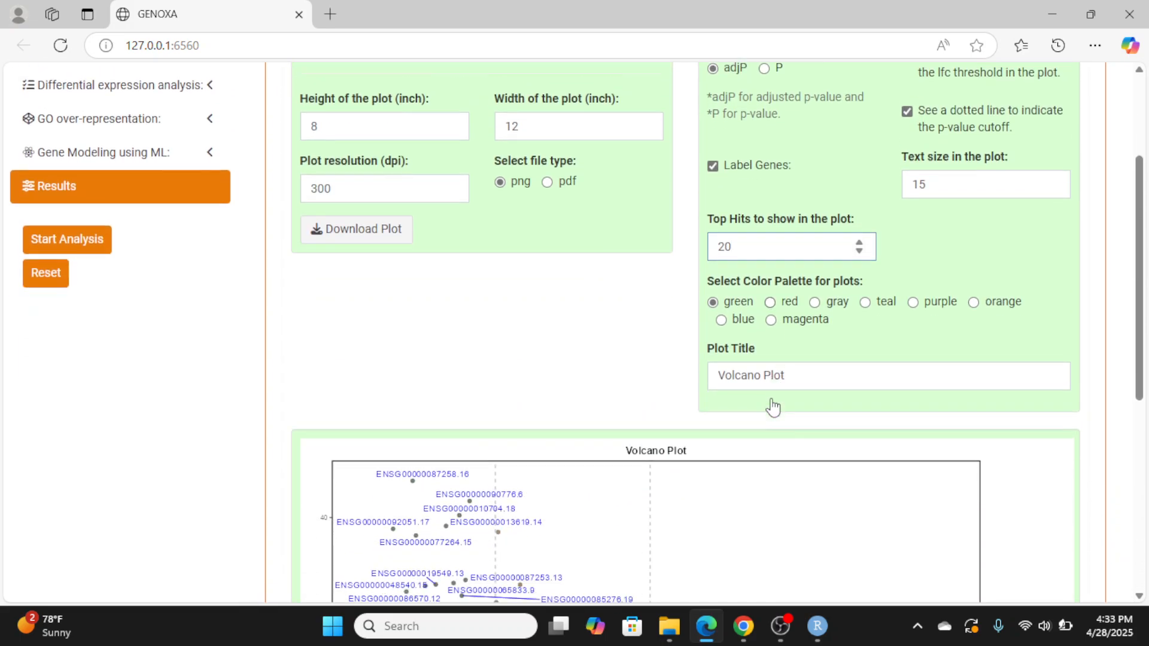
{"action": "left_click_drag", "start_coordinate": [806, 300], "coordinate": [678, 315]}
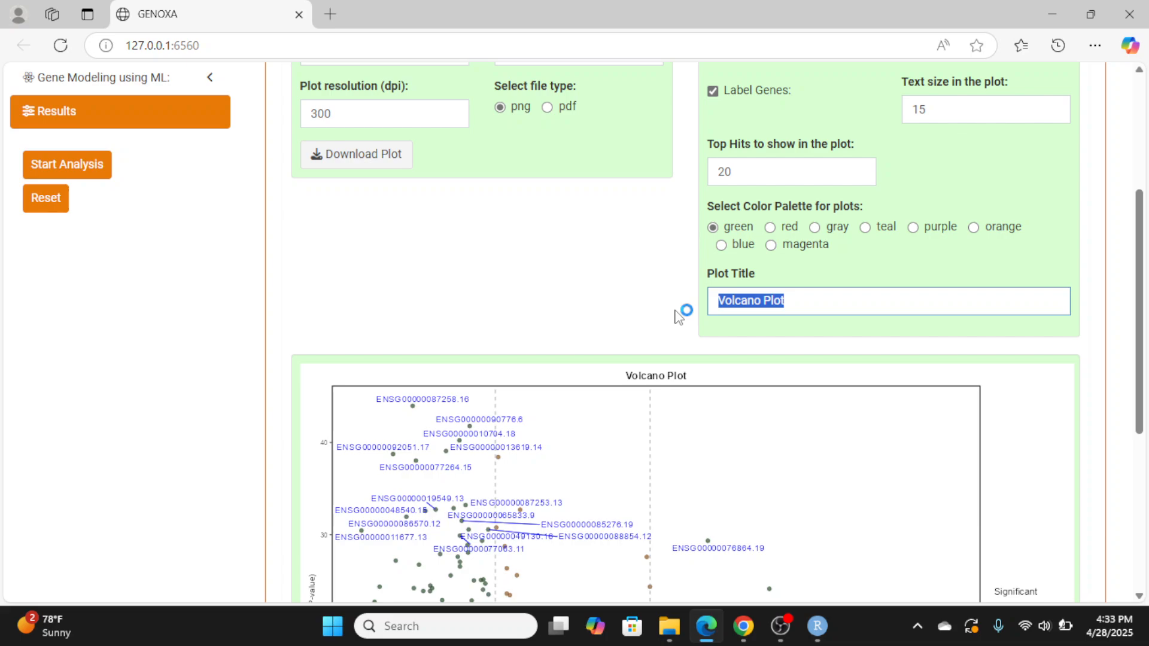
{"action": "left_click", "coordinate": [790, 229]}
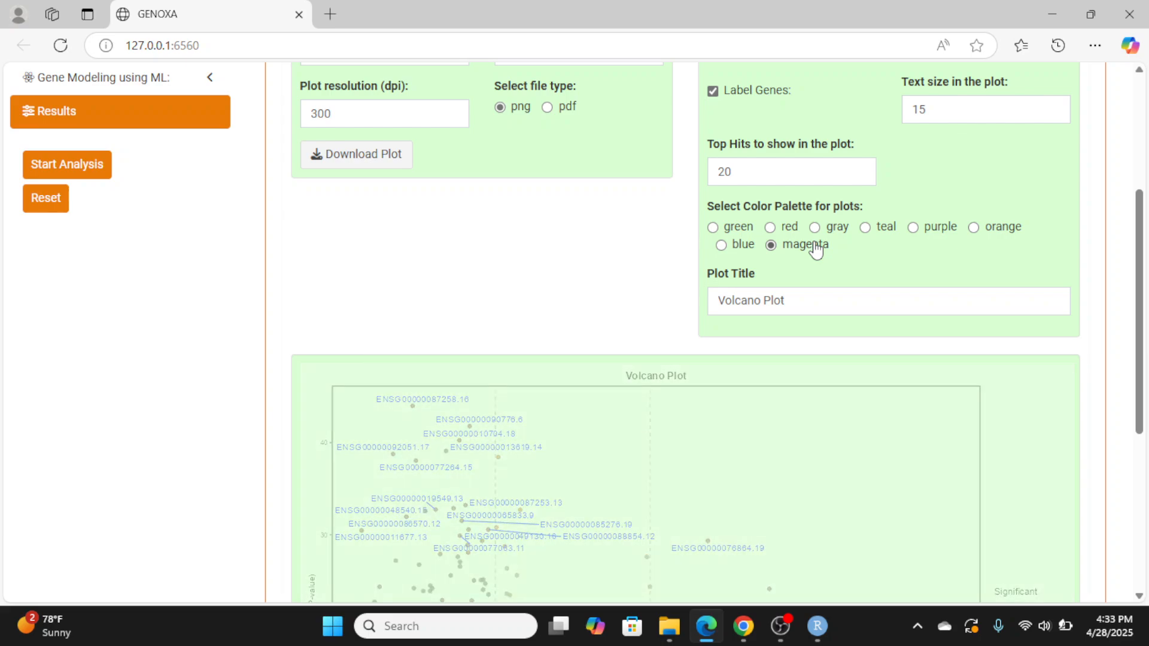
{"action": "scroll", "coordinate": [816, 250], "scroll_direction": "down", "scroll_amount": 5}
{"action": "scroll", "coordinate": [816, 251], "scroll_direction": "up", "scroll_amount": 5}
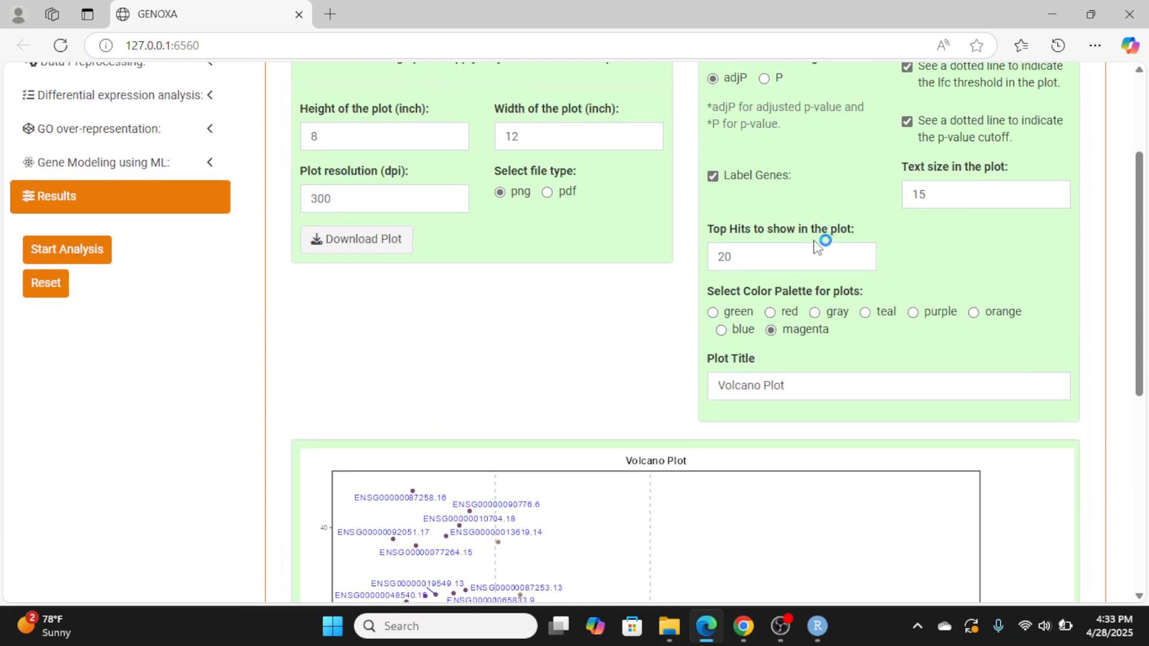
{"action": "scroll", "coordinate": [745, 195], "scroll_direction": "down", "scroll_amount": 1}
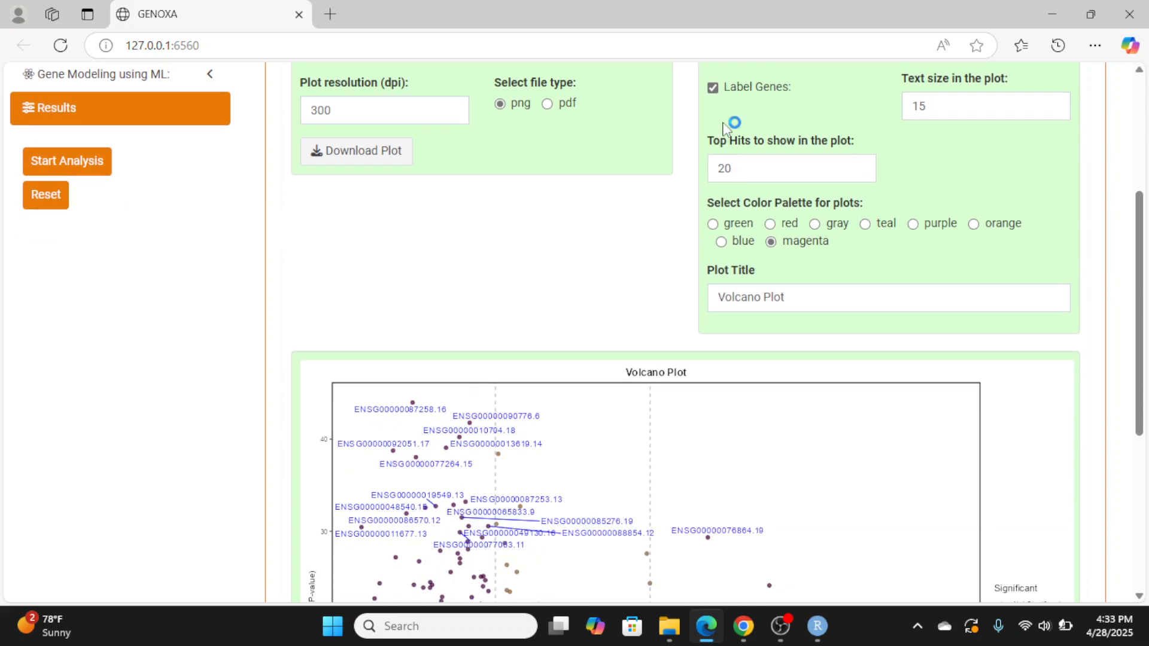
Hide the gene labels in the volcano plot and show them again
{"action": "left_click", "coordinate": [714, 88]}
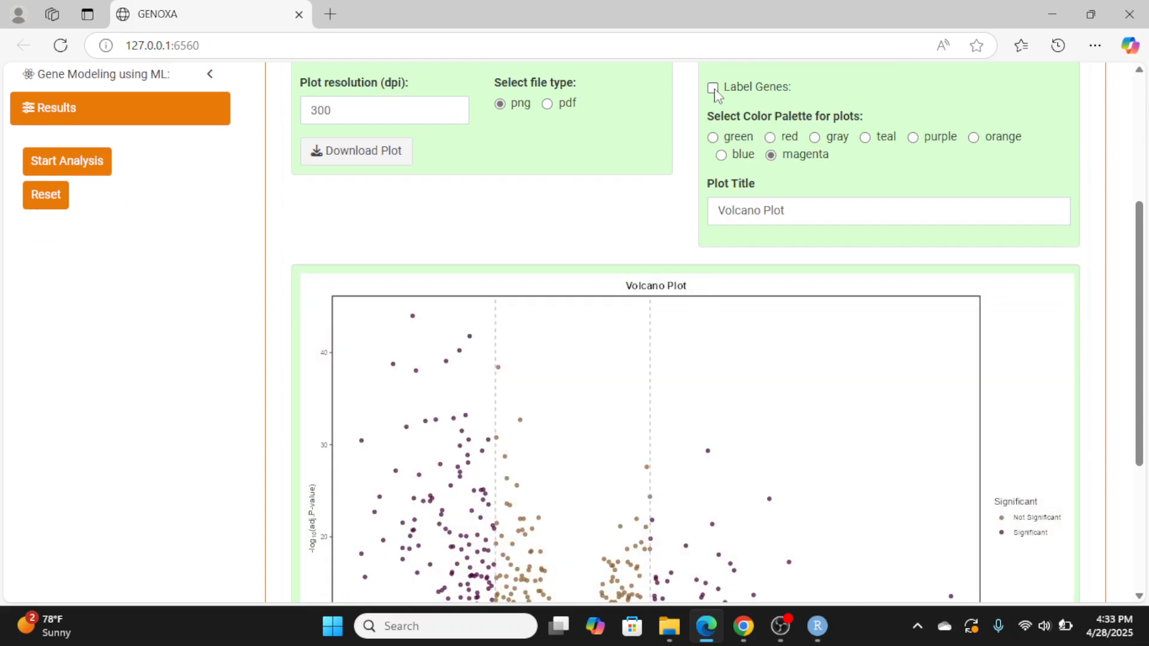
{"action": "left_click", "coordinate": [714, 88]}
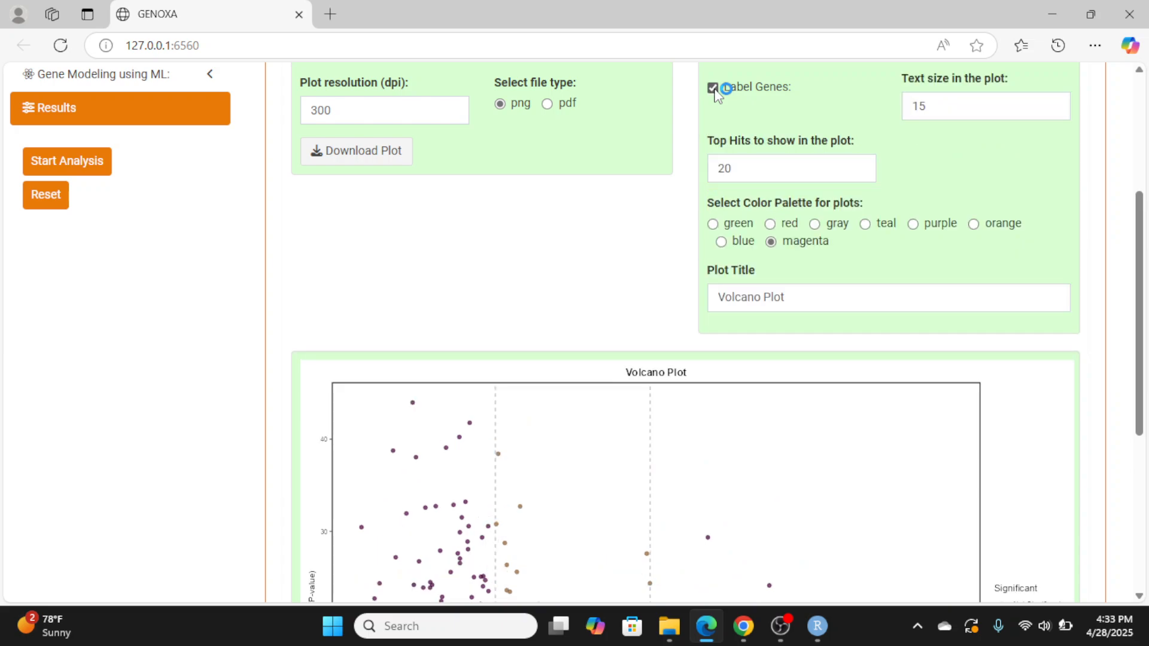
{"action": "scroll", "coordinate": [934, 210], "scroll_direction": "up", "scroll_amount": 2}
{"action": "scroll", "coordinate": [926, 214], "scroll_direction": "down", "scroll_amount": 2}
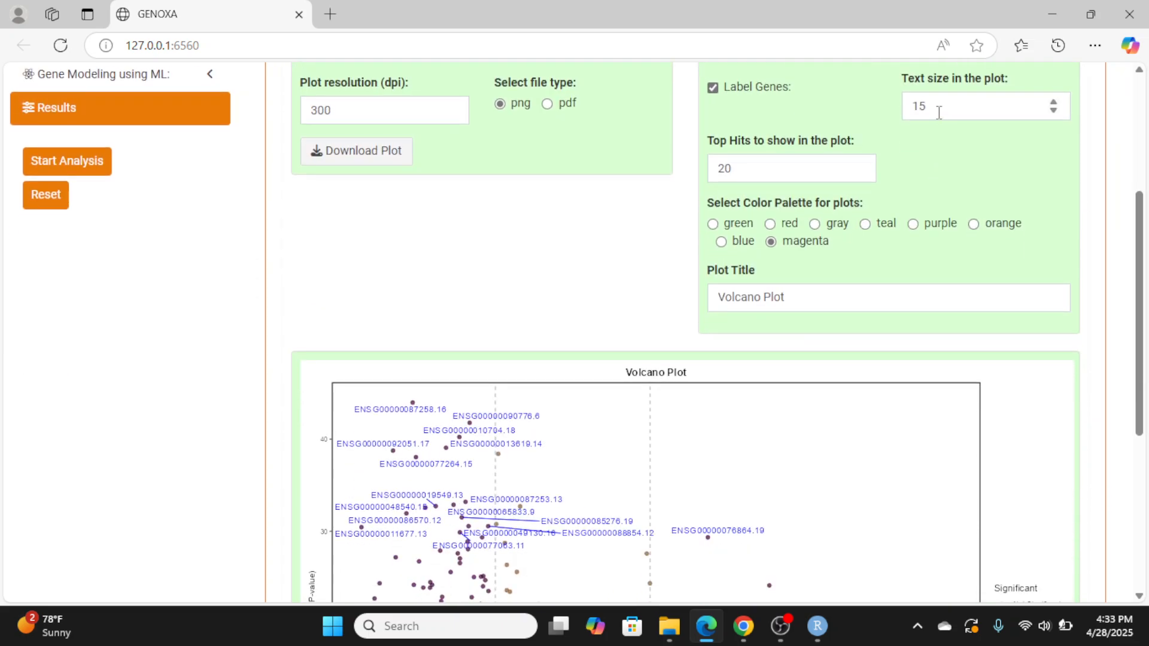
Set the text size in the volcano plot to 20 and check the label size
{"action": "double_click", "coordinate": [937, 109]}
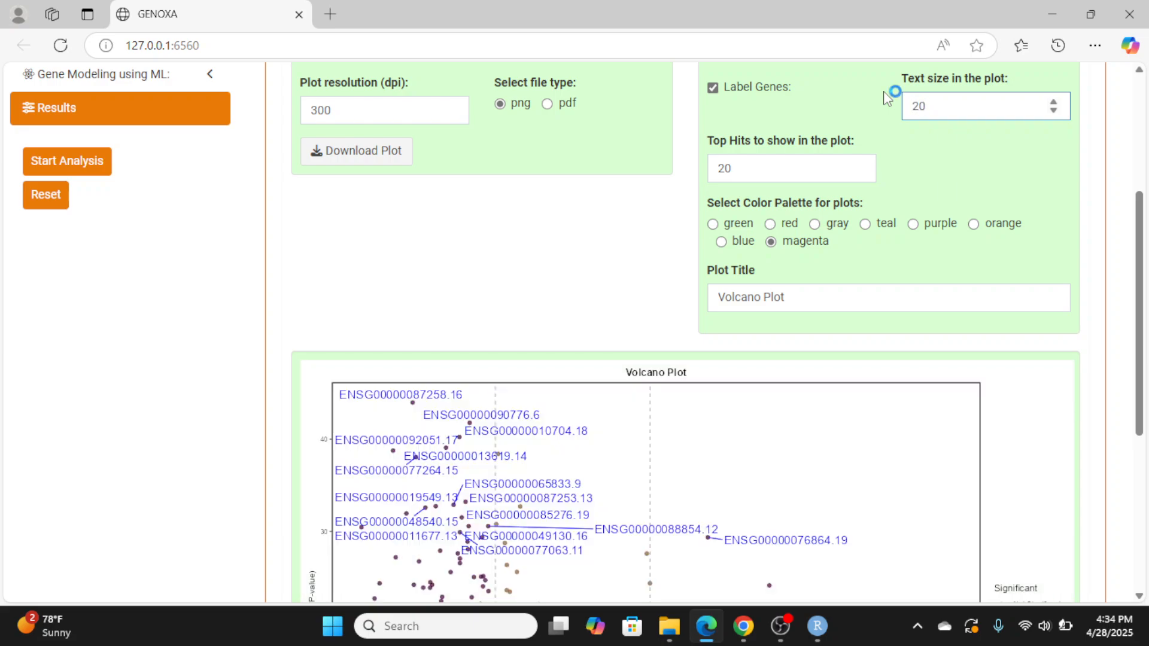
{"action": "scroll", "coordinate": [836, 404], "scroll_direction": "down", "scroll_amount": 4}
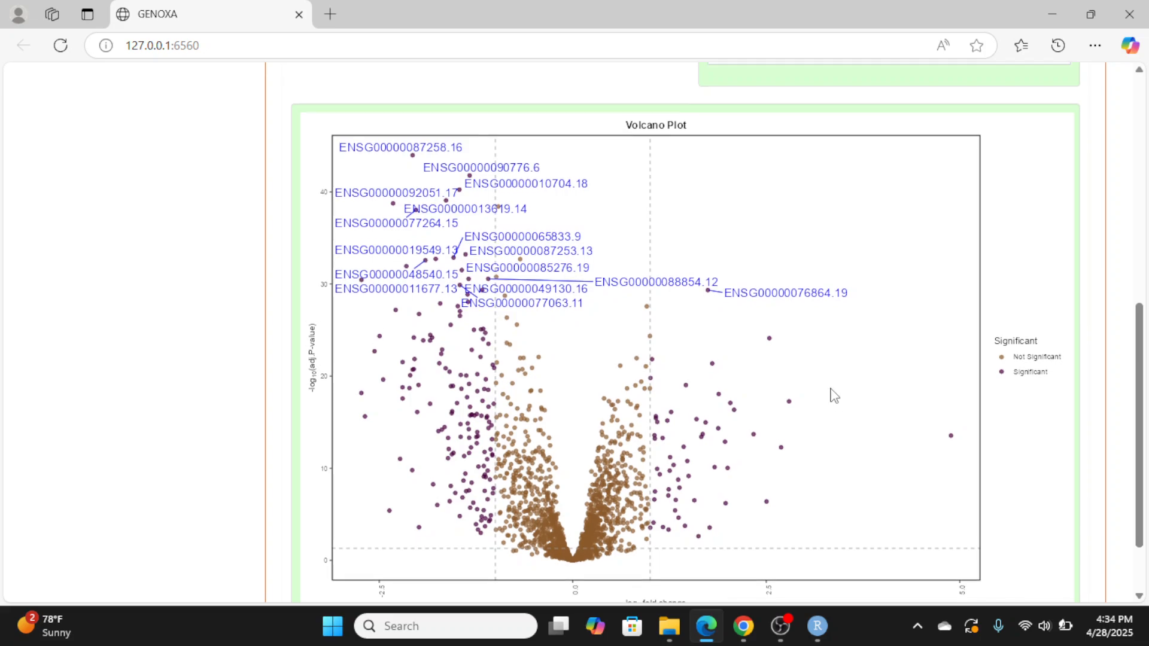
{"action": "scroll", "coordinate": [912, 276], "scroll_direction": "up", "scroll_amount": 8}
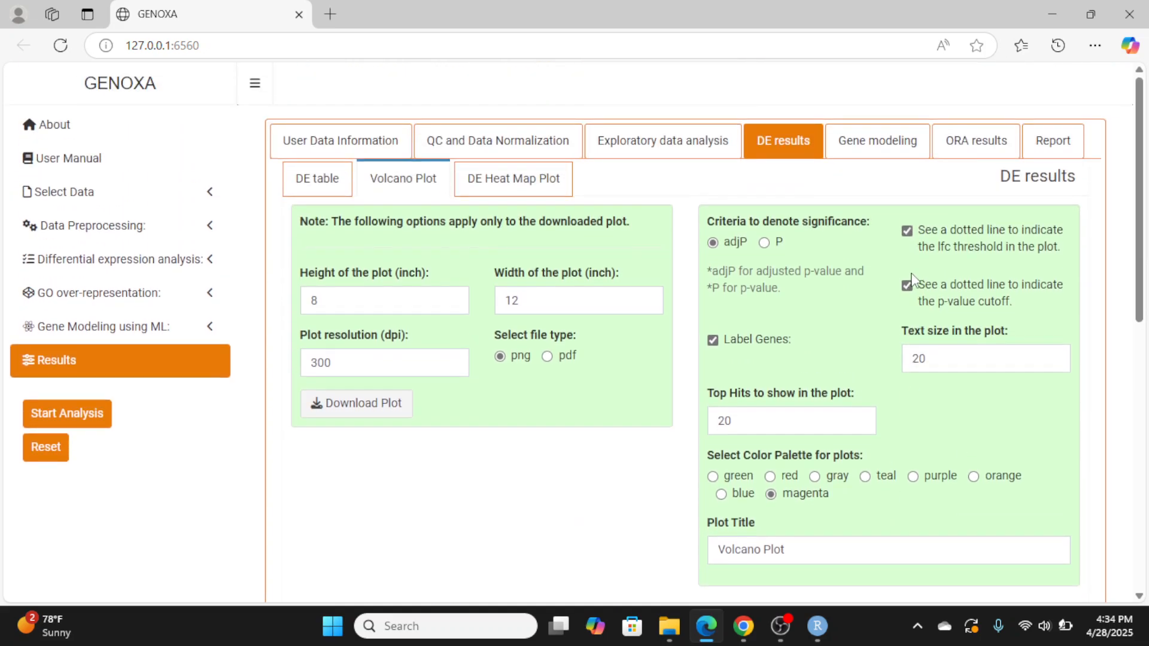
Hide the dotted lines for the lfc threshold and the p-value cutoff, check the volcano plot, and show both lines again
{"action": "scroll", "coordinate": [919, 274], "scroll_direction": "down", "scroll_amount": 9}
{"action": "scroll", "coordinate": [919, 274], "scroll_direction": "up", "scroll_amount": 5}
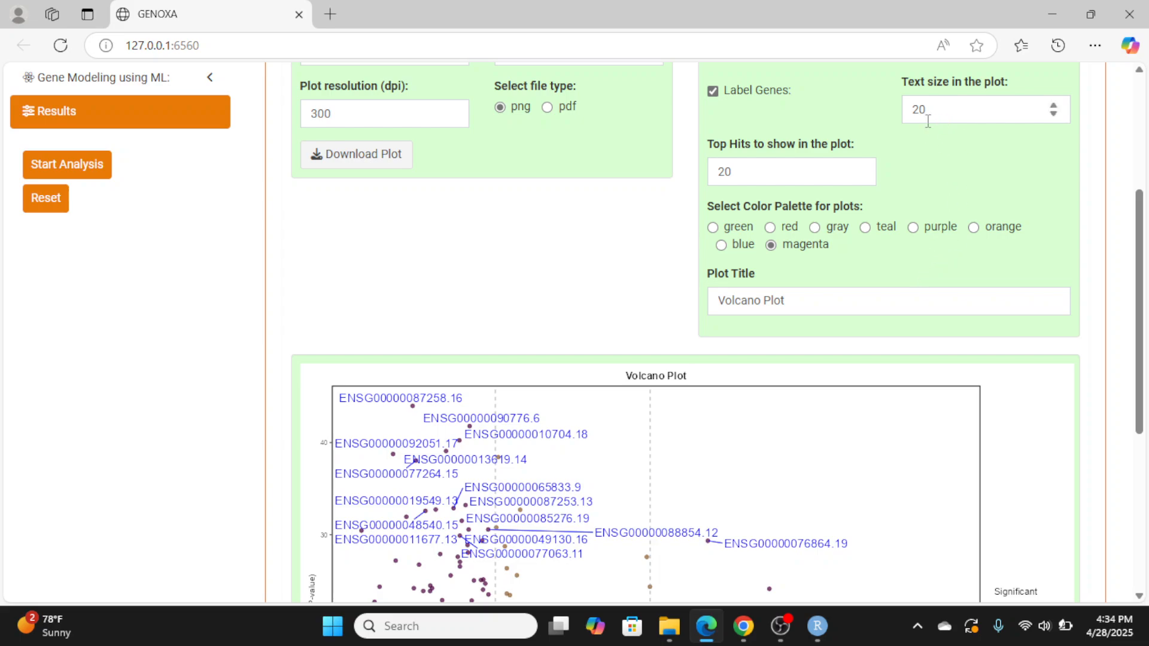
{"action": "scroll", "coordinate": [928, 122], "scroll_direction": "up", "scroll_amount": 3}
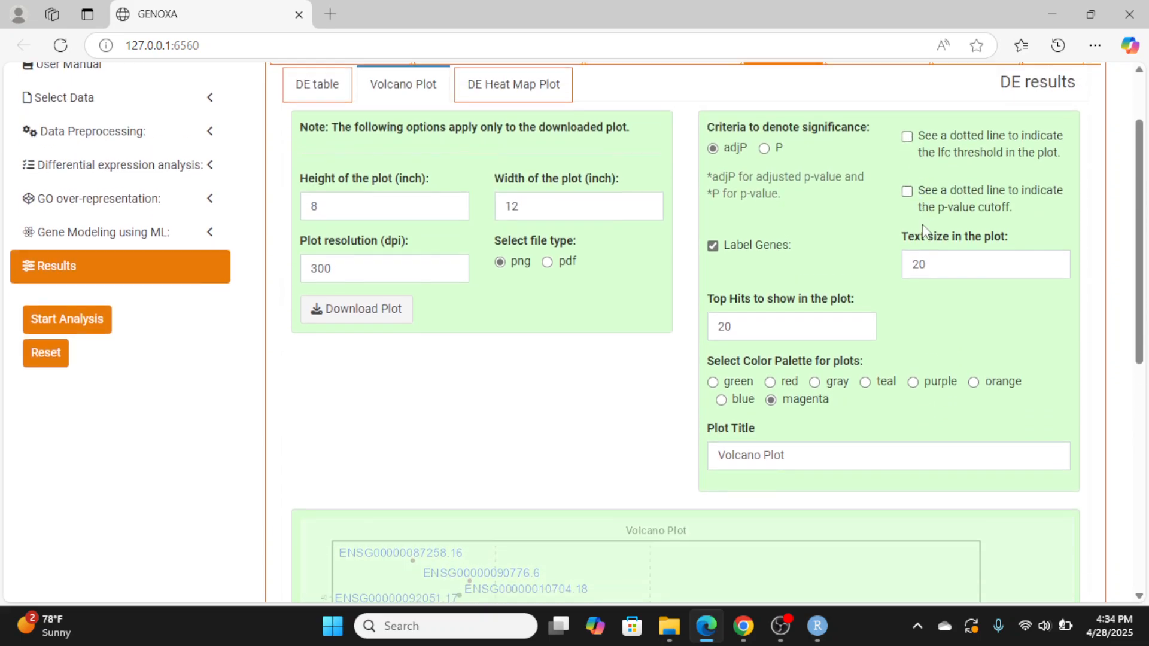
{"action": "scroll", "coordinate": [923, 231], "scroll_direction": "down", "scroll_amount": 7}
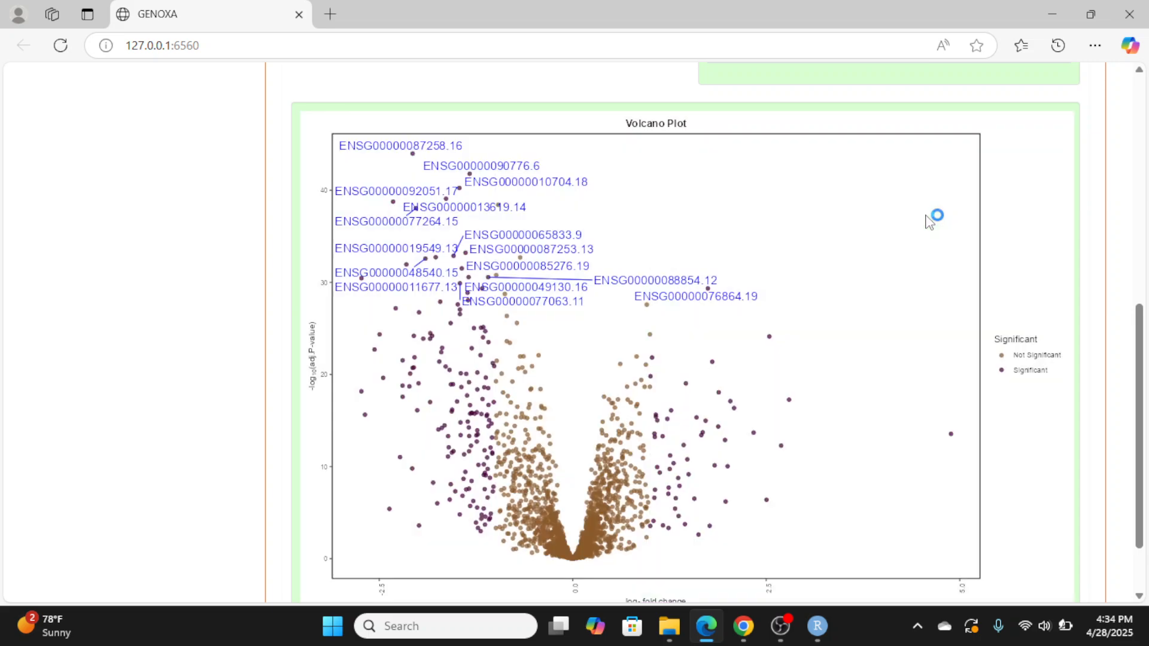
{"action": "scroll", "coordinate": [928, 221], "scroll_direction": "up", "scroll_amount": 7}
{"action": "left_click", "coordinate": [908, 205]}
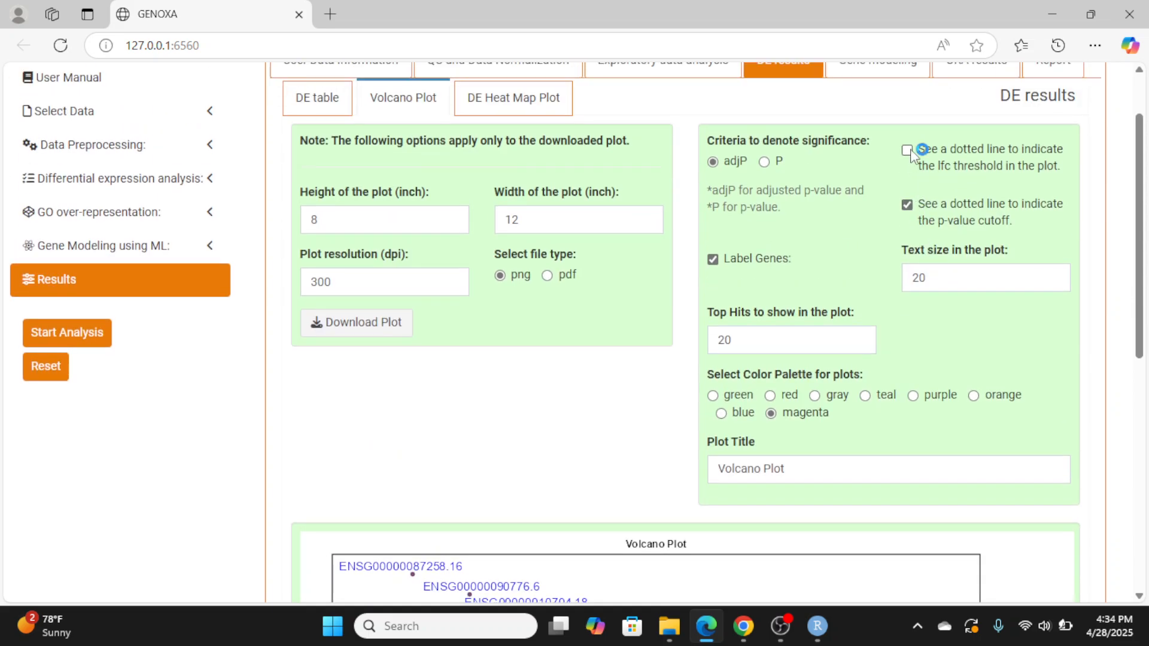
{"action": "left_click", "coordinate": [907, 149]}
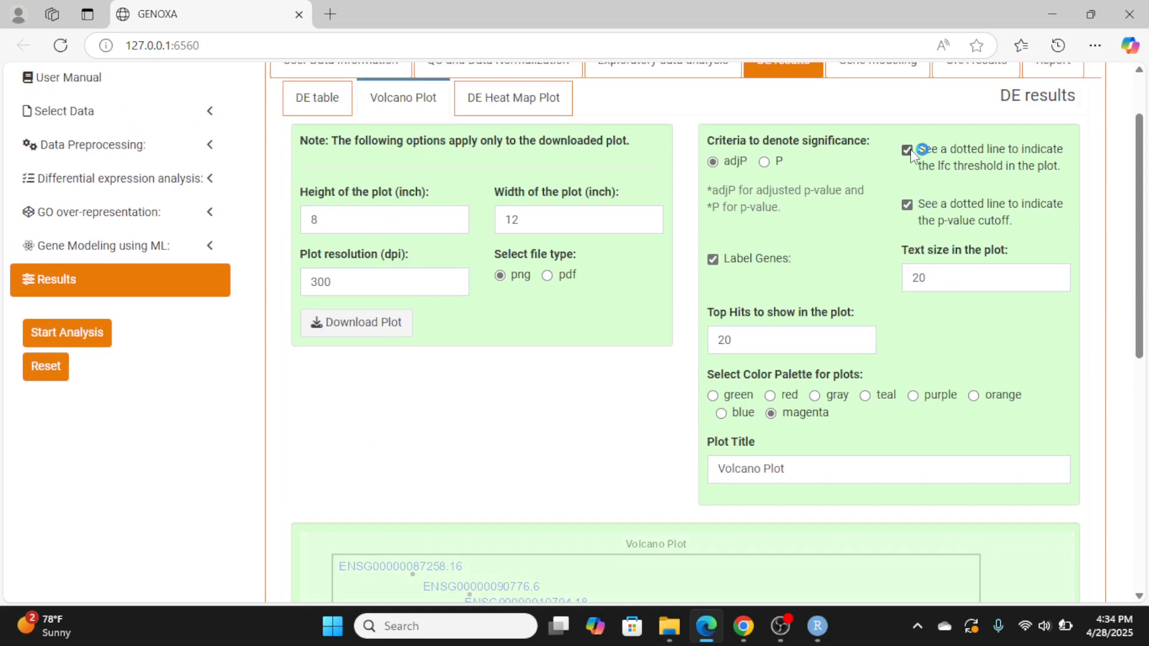
Switch the significance criterion to P, check the volcano plot, and return it to adjP
{"action": "left_click", "coordinate": [765, 162]}
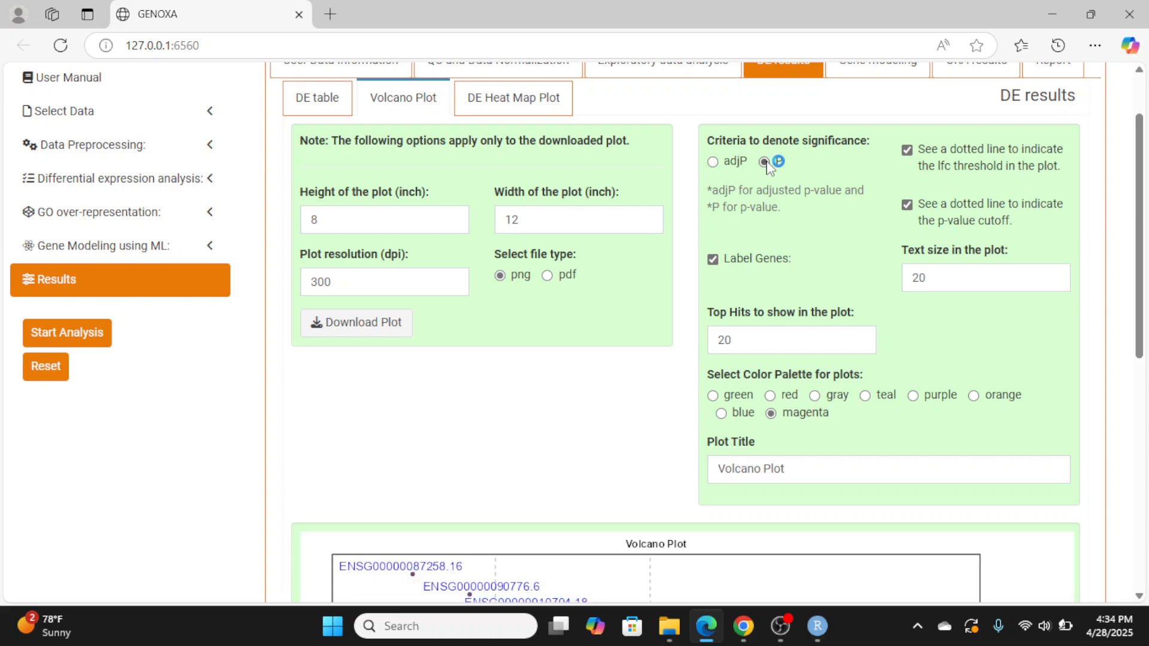
{"action": "scroll", "coordinate": [771, 174], "scroll_direction": "down", "scroll_amount": 8}
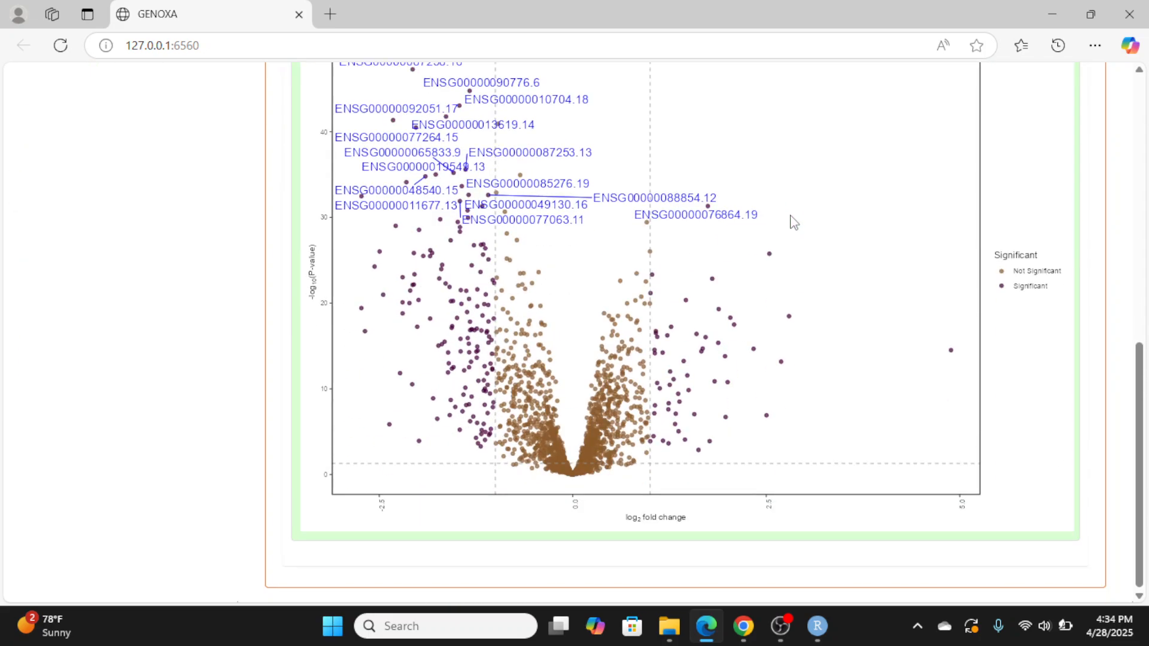
{"action": "scroll", "coordinate": [770, 180], "scroll_direction": "up", "scroll_amount": 8}
{"action": "left_click", "coordinate": [713, 162]}
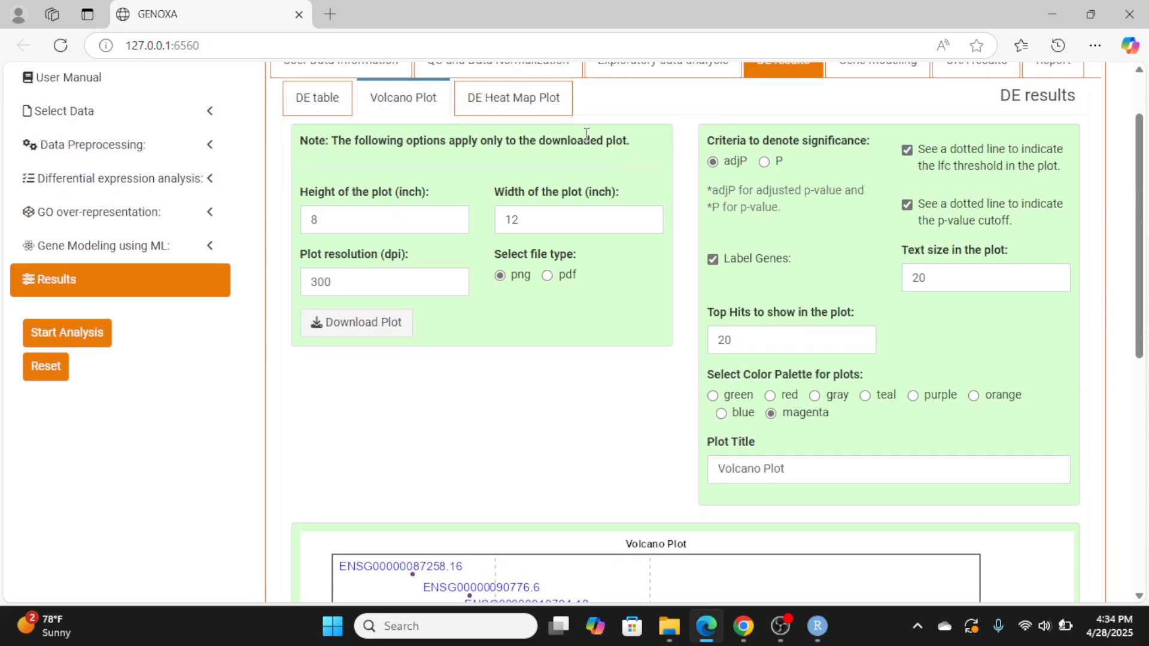
Open the DE heat map plot and examine its genes, samples and clinical annotations
{"action": "left_click", "coordinate": [525, 106]}
{"action": "scroll", "coordinate": [644, 247], "scroll_direction": "down", "scroll_amount": 8}
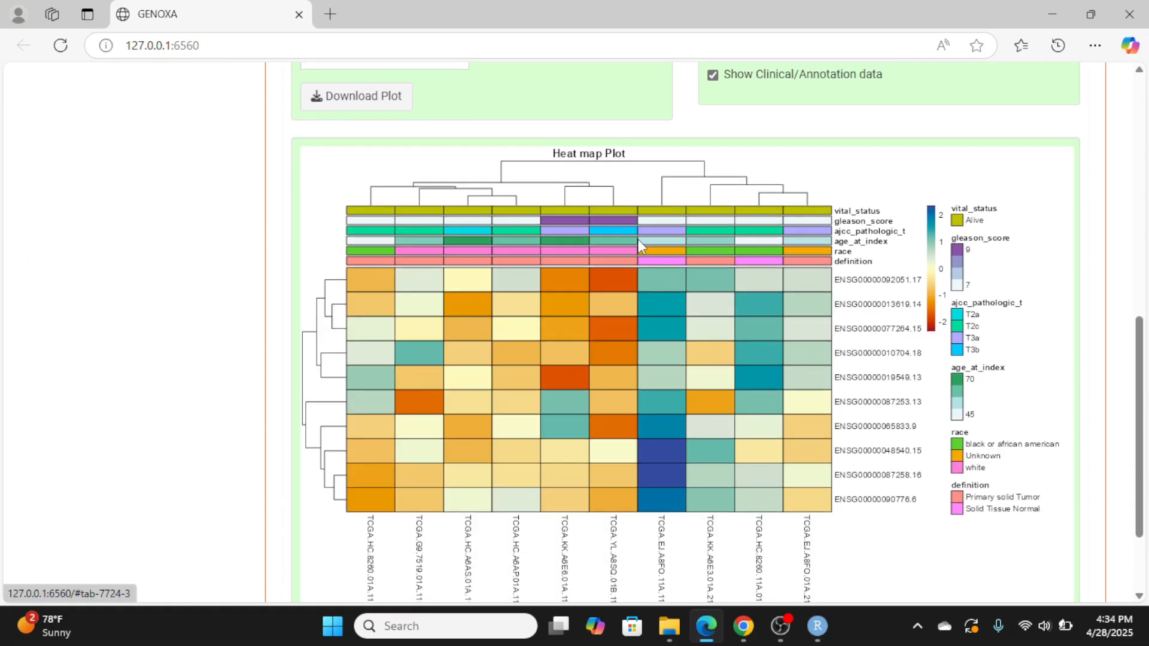
{"action": "scroll", "coordinate": [643, 247], "scroll_direction": "down", "scroll_amount": 2}
{"action": "scroll", "coordinate": [643, 246], "scroll_direction": "up", "scroll_amount": 1}
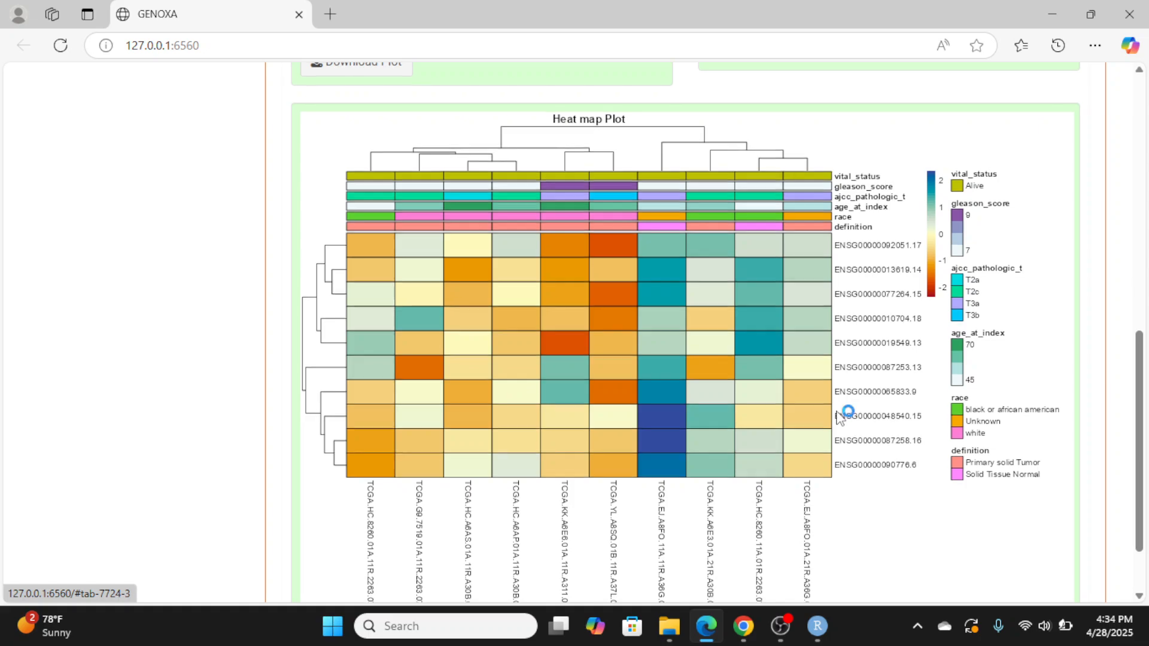
Hide the clinical/annotation data in the heat map, examine the plot, and show the data again
{"action": "scroll", "coordinate": [844, 413], "scroll_direction": "up", "scroll_amount": 5}
{"action": "scroll", "coordinate": [772, 241], "scroll_direction": "down", "scroll_amount": 2}
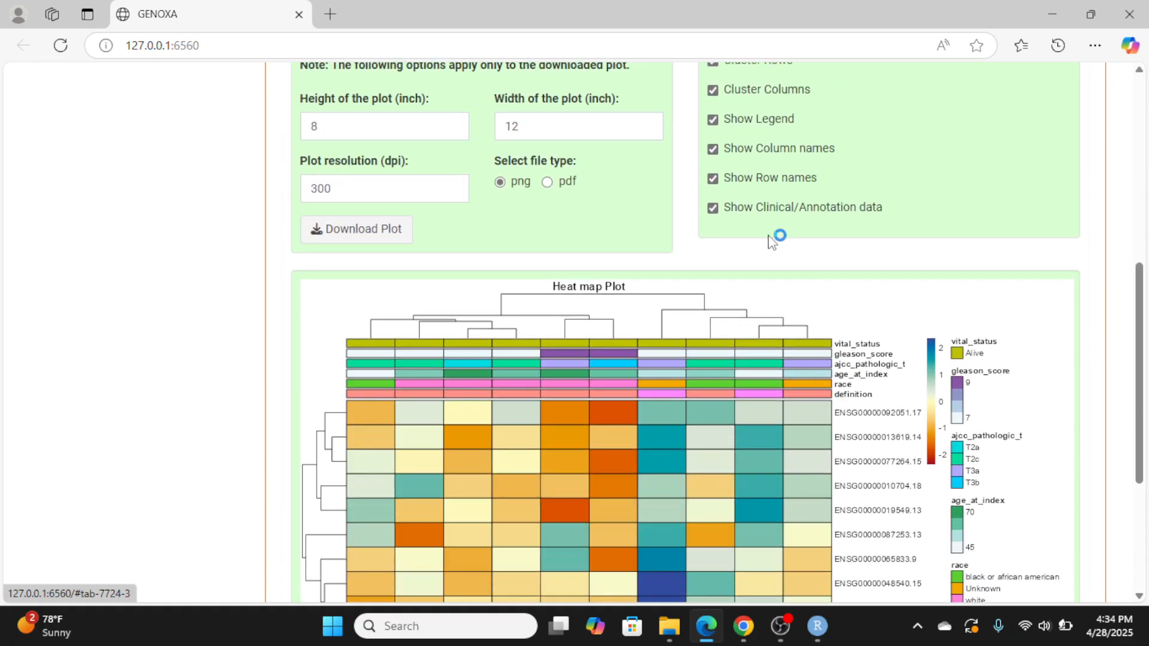
{"action": "left_click", "coordinate": [713, 210]}
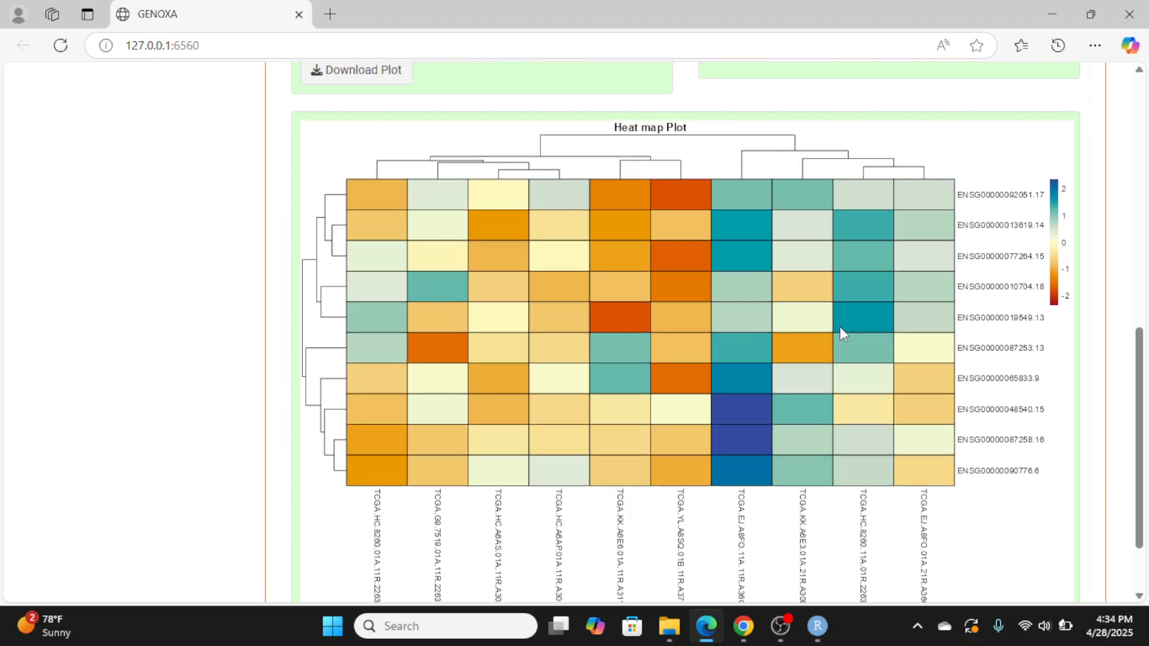
{"action": "scroll", "coordinate": [839, 327], "scroll_direction": "up", "scroll_amount": 1}
{"action": "scroll", "coordinate": [839, 318], "scroll_direction": "up", "scroll_amount": 3}
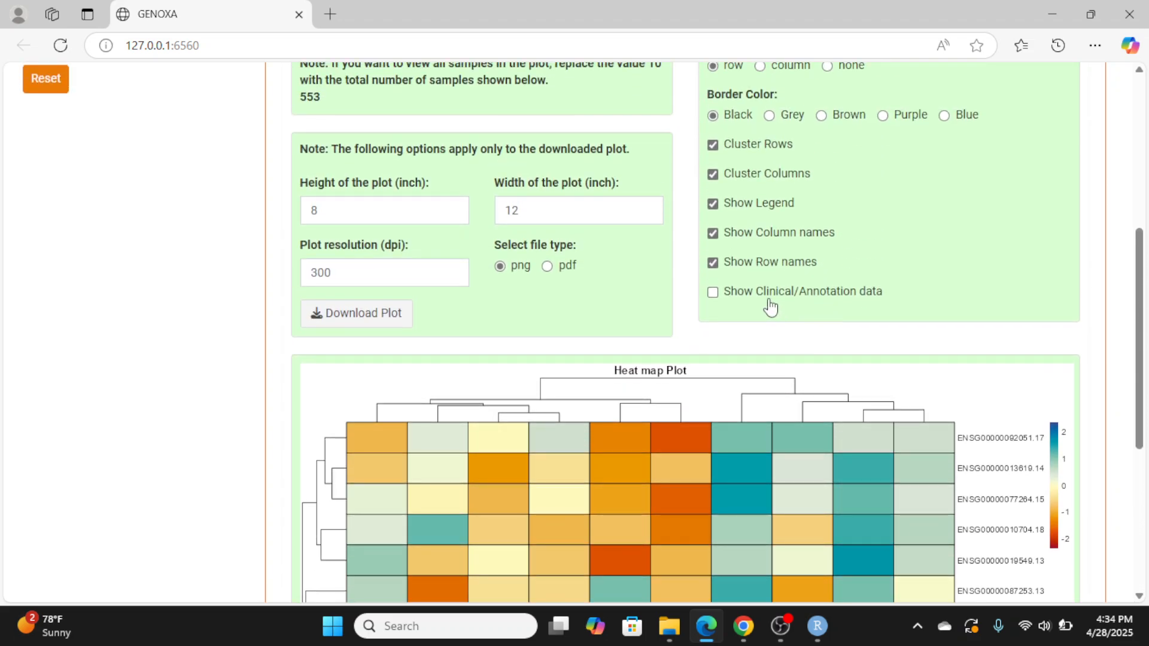
{"action": "left_click", "coordinate": [713, 291]}
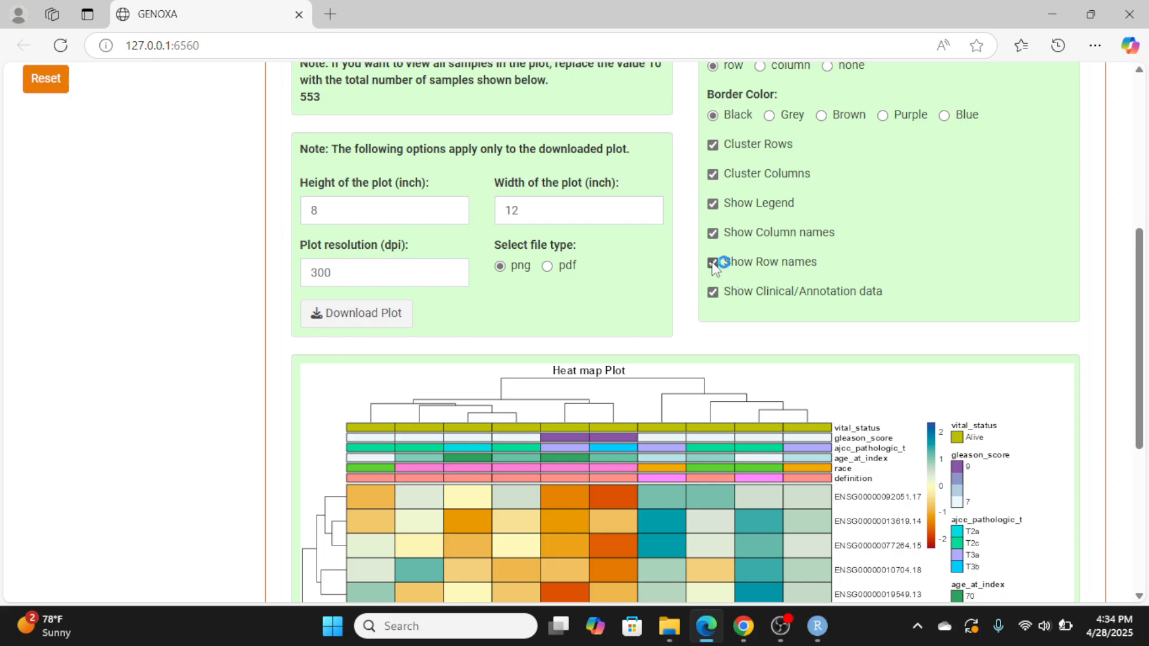
Try the heat map with row names, column names and row clustering turned off, restoring each option
{"action": "left_click", "coordinate": [713, 264]}
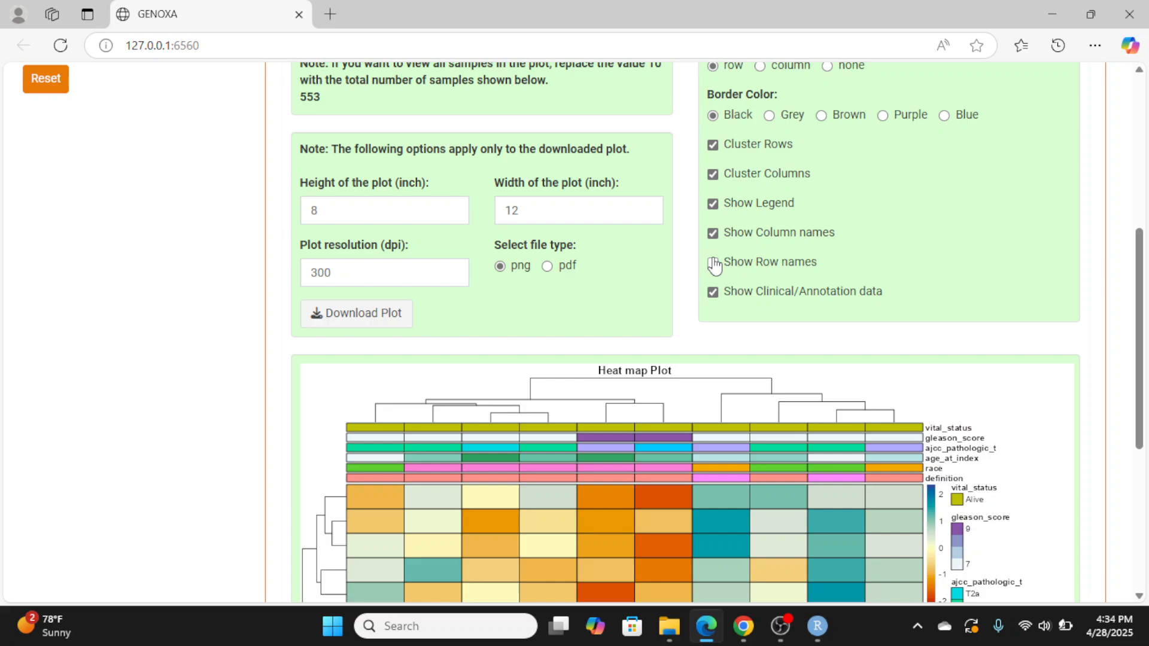
{"action": "left_click", "coordinate": [713, 263]}
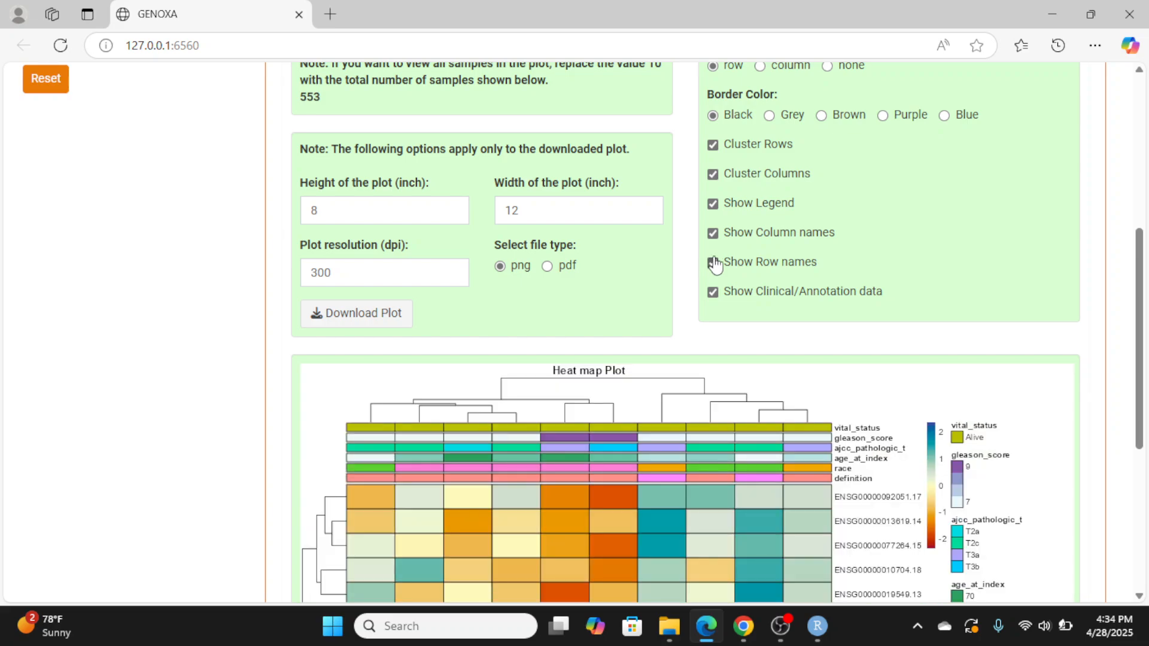
{"action": "left_click", "coordinate": [719, 234]}
{"action": "left_click", "coordinate": [714, 146]}
Try scaling the heat map data by column and with none, and return the scaling to row
{"action": "scroll", "coordinate": [789, 200], "scroll_direction": "up", "scroll_amount": 5}
{"action": "scroll", "coordinate": [795, 280], "scroll_direction": "down", "scroll_amount": 4}
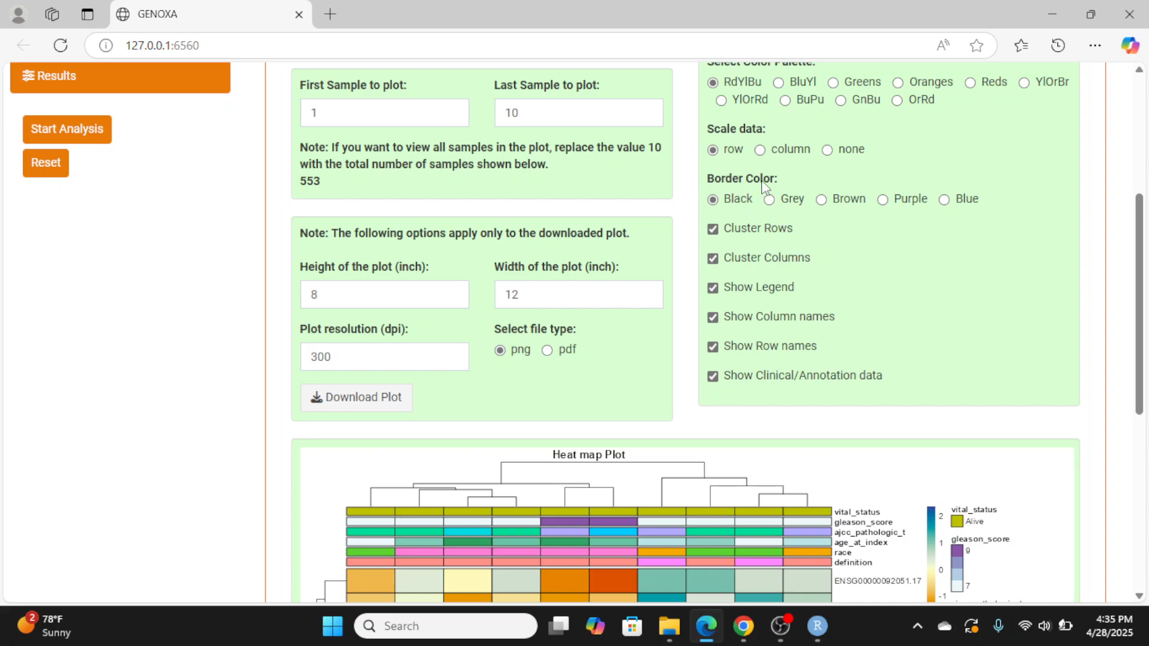
{"action": "left_click", "coordinate": [761, 151]}
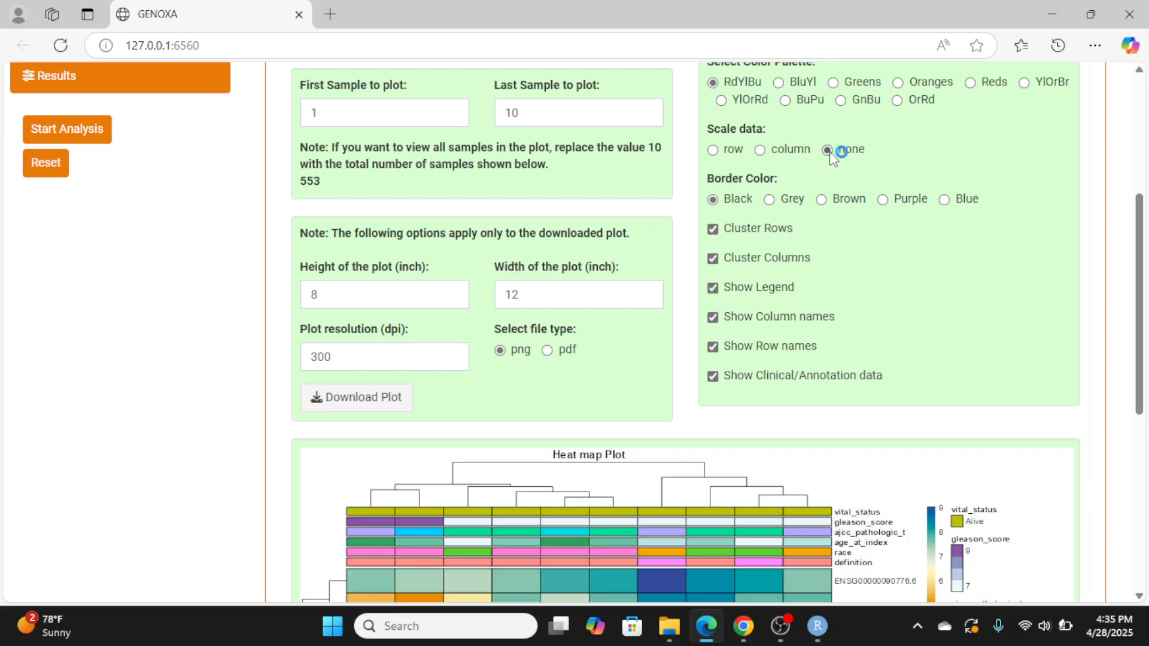
{"action": "left_click", "coordinate": [713, 150]}
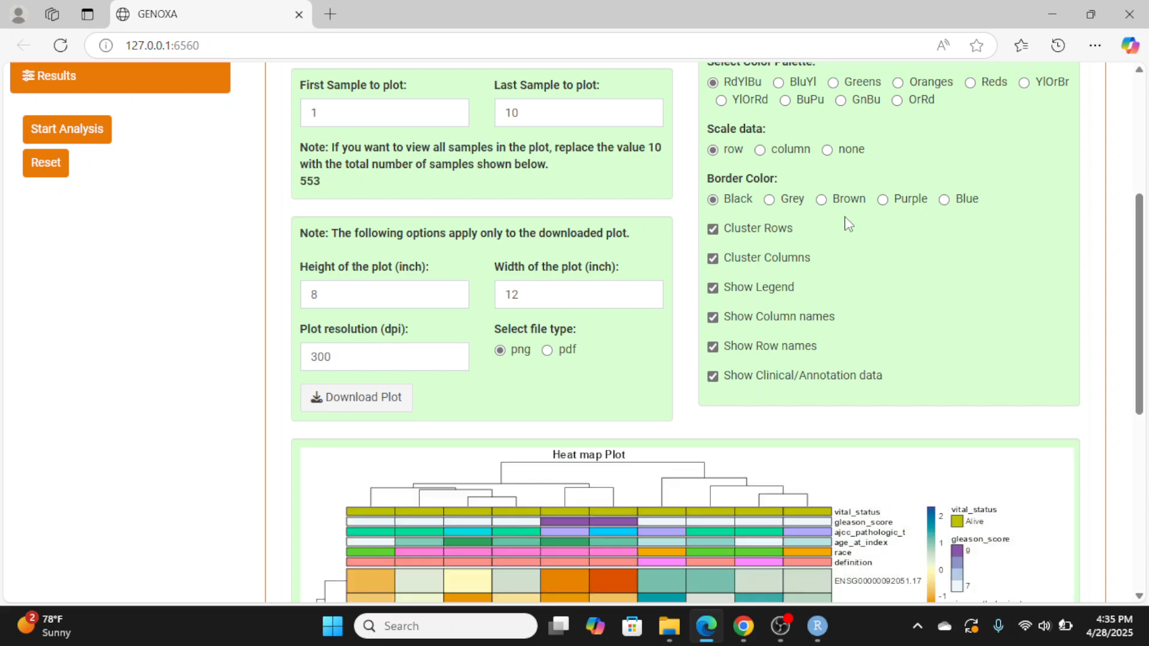
Try the BluYl and OrRd color palettes on the heat map, and return the palette to RdYlBu
{"action": "scroll", "coordinate": [832, 227], "scroll_direction": "down", "scroll_amount": 4}
{"action": "scroll", "coordinate": [832, 227], "scroll_direction": "up", "scroll_amount": 4}
{"action": "scroll", "coordinate": [829, 226], "scroll_direction": "up", "scroll_amount": 1}
{"action": "left_click", "coordinate": [802, 167]}
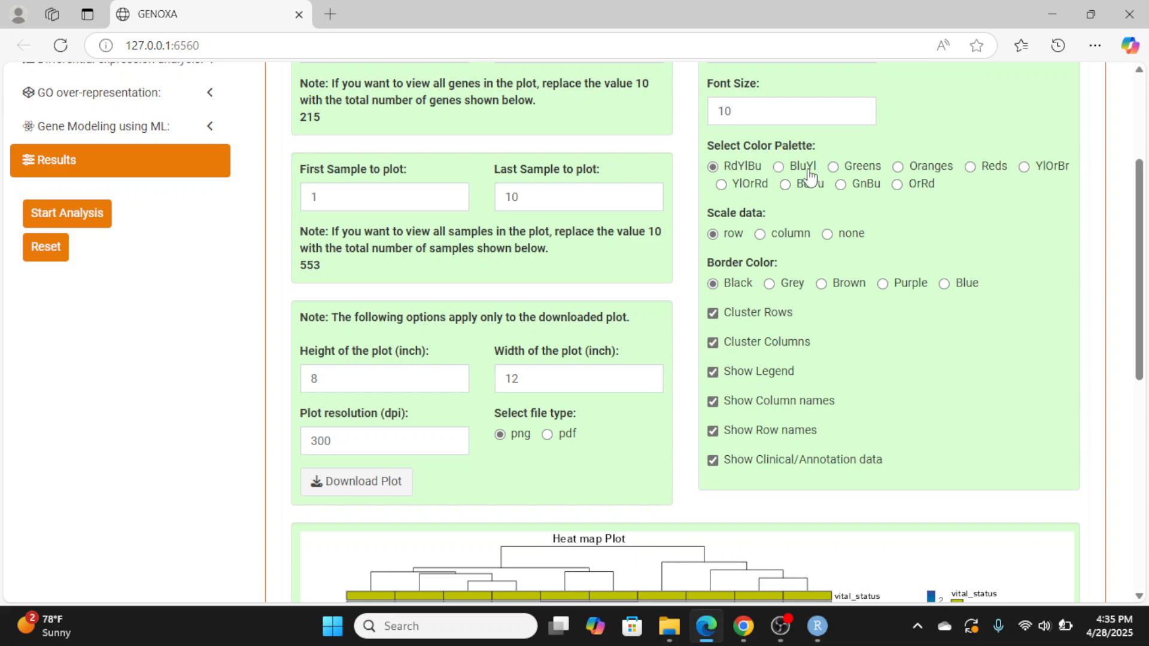
{"action": "scroll", "coordinate": [881, 228], "scroll_direction": "down", "scroll_amount": 6}
{"action": "scroll", "coordinate": [874, 228], "scroll_direction": "up", "scroll_amount": 5}
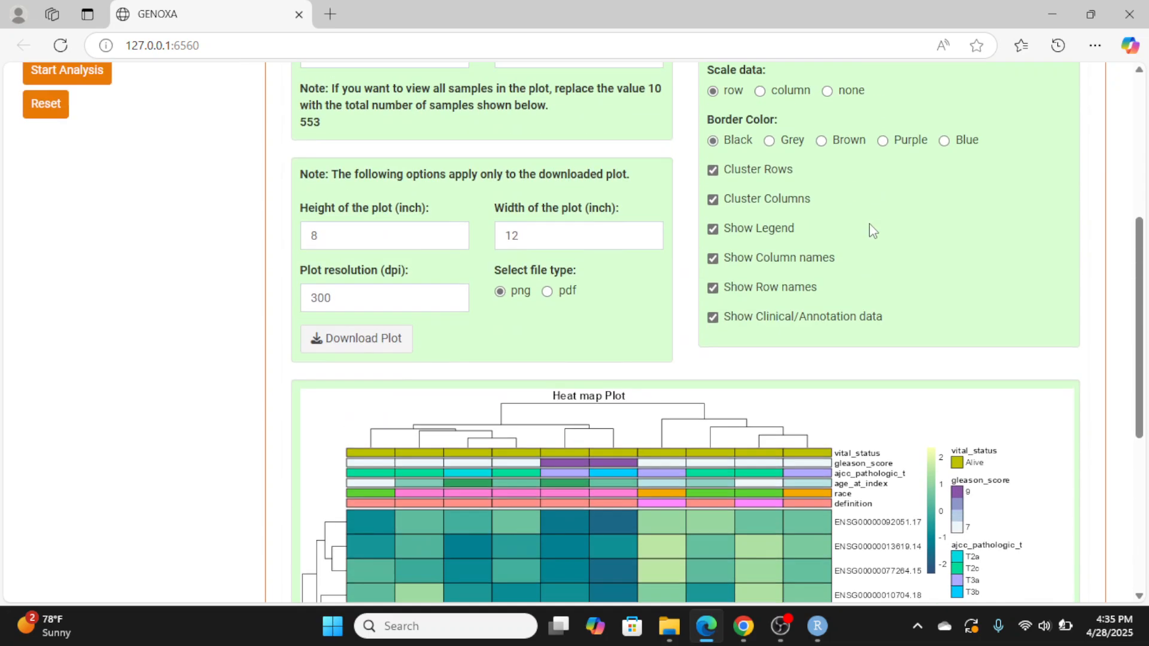
{"action": "left_click", "coordinate": [897, 100]}
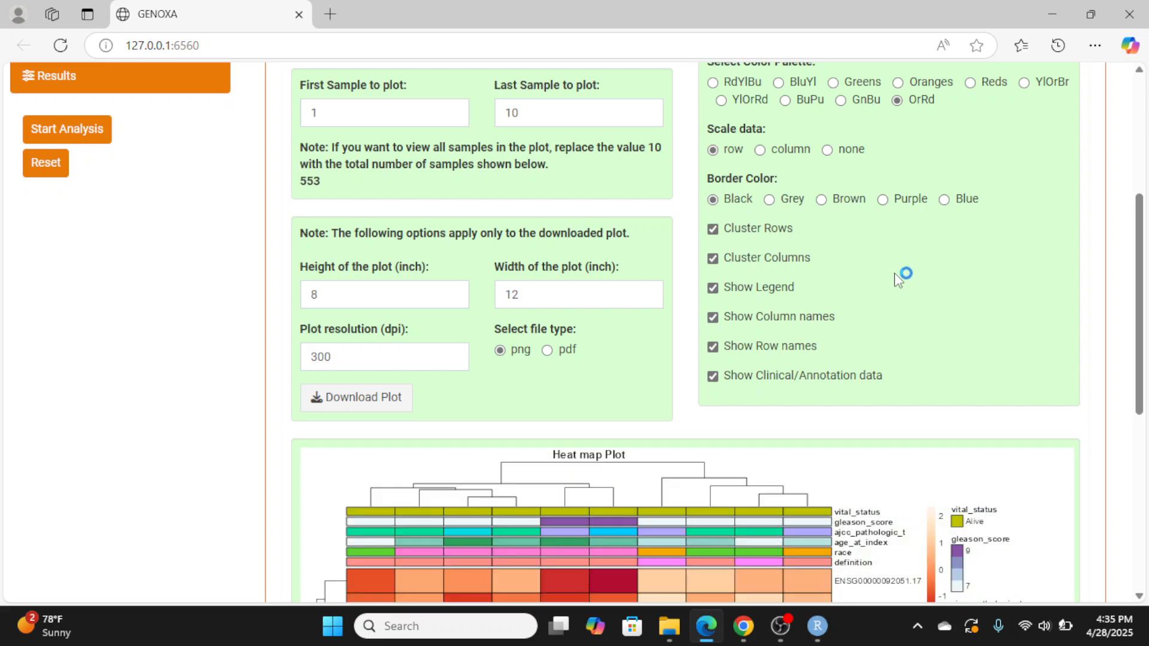
{"action": "scroll", "coordinate": [886, 275], "scroll_direction": "down", "scroll_amount": 5}
{"action": "scroll", "coordinate": [885, 276], "scroll_direction": "up", "scroll_amount": 6}
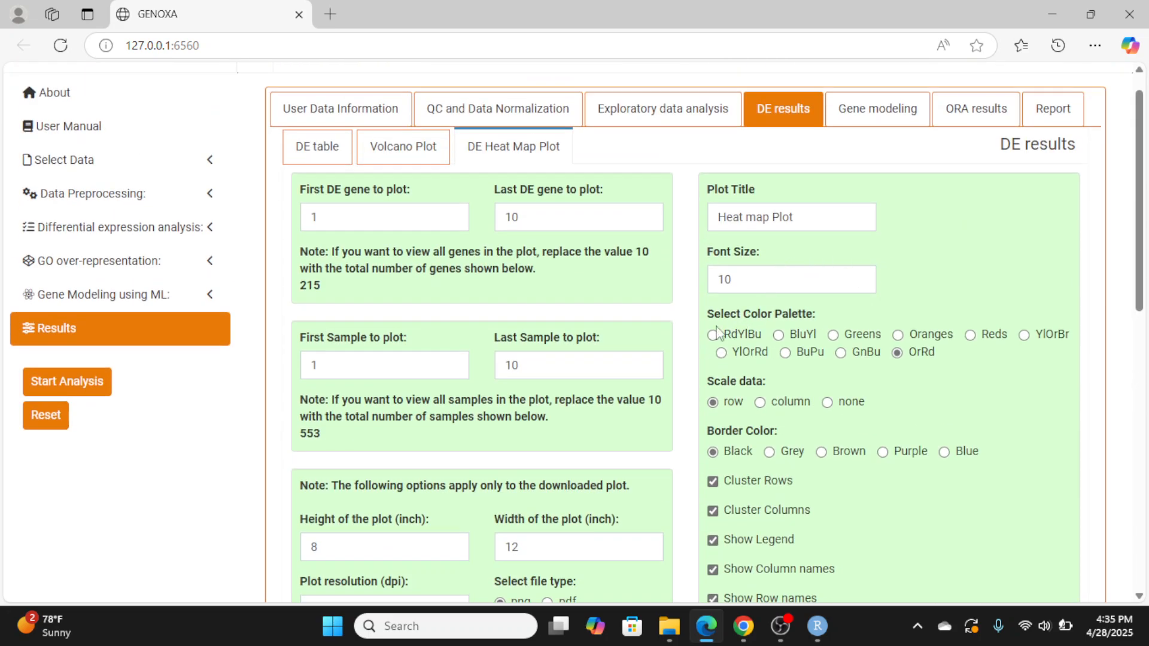
{"action": "left_click", "coordinate": [716, 337]}
{"action": "scroll", "coordinate": [717, 341], "scroll_direction": "up", "scroll_amount": 1}
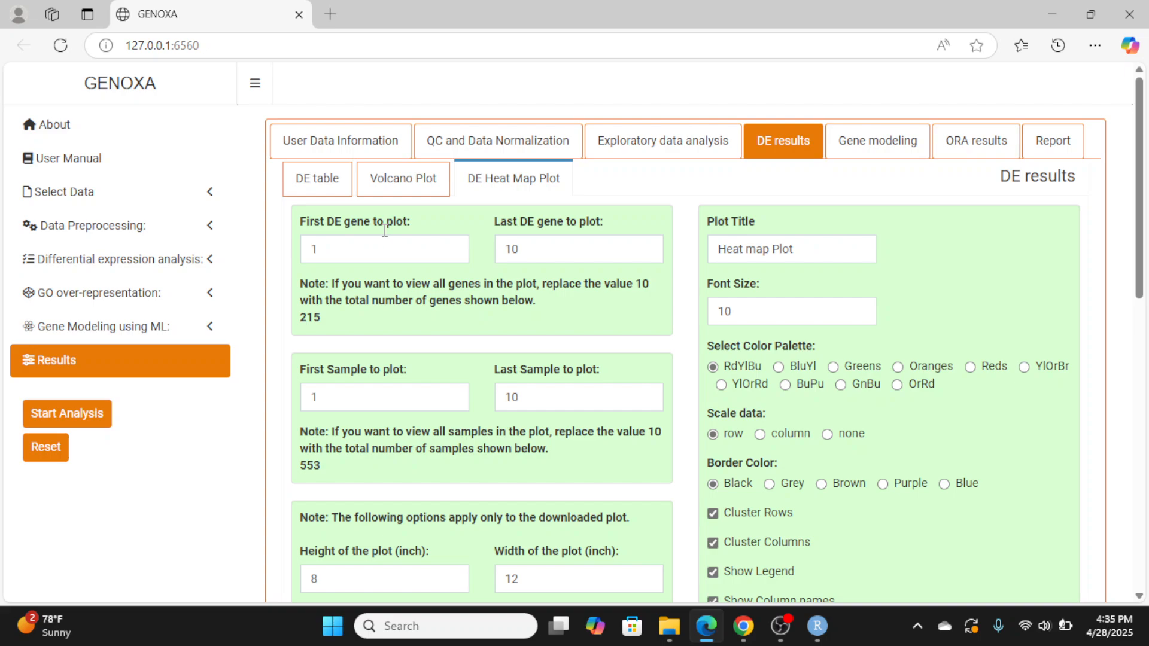
Open the gene modeling performance plot and compare the accuracy and kappa of the rf and glmnet models
{"action": "left_click", "coordinate": [305, 180]}
{"action": "left_click", "coordinate": [878, 147]}
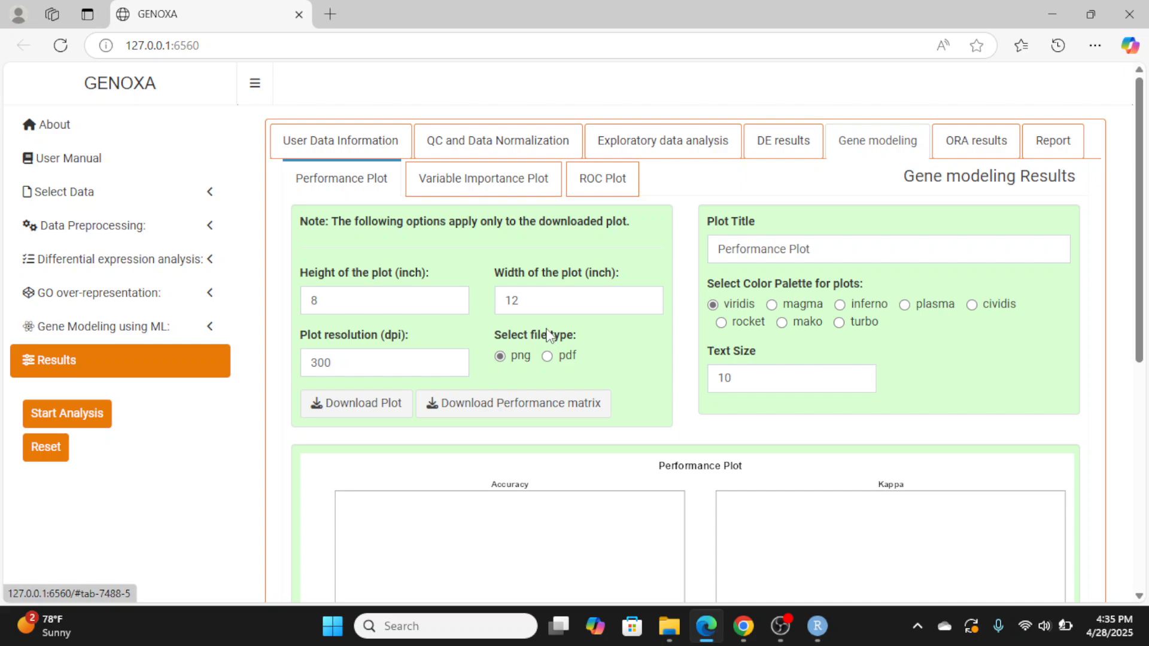
{"action": "scroll", "coordinate": [490, 326], "scroll_direction": "down", "scroll_amount": 5}
{"action": "scroll", "coordinate": [493, 323], "scroll_direction": "up", "scroll_amount": 5}
{"action": "scroll", "coordinate": [488, 328], "scroll_direction": "down", "scroll_amount": 5}
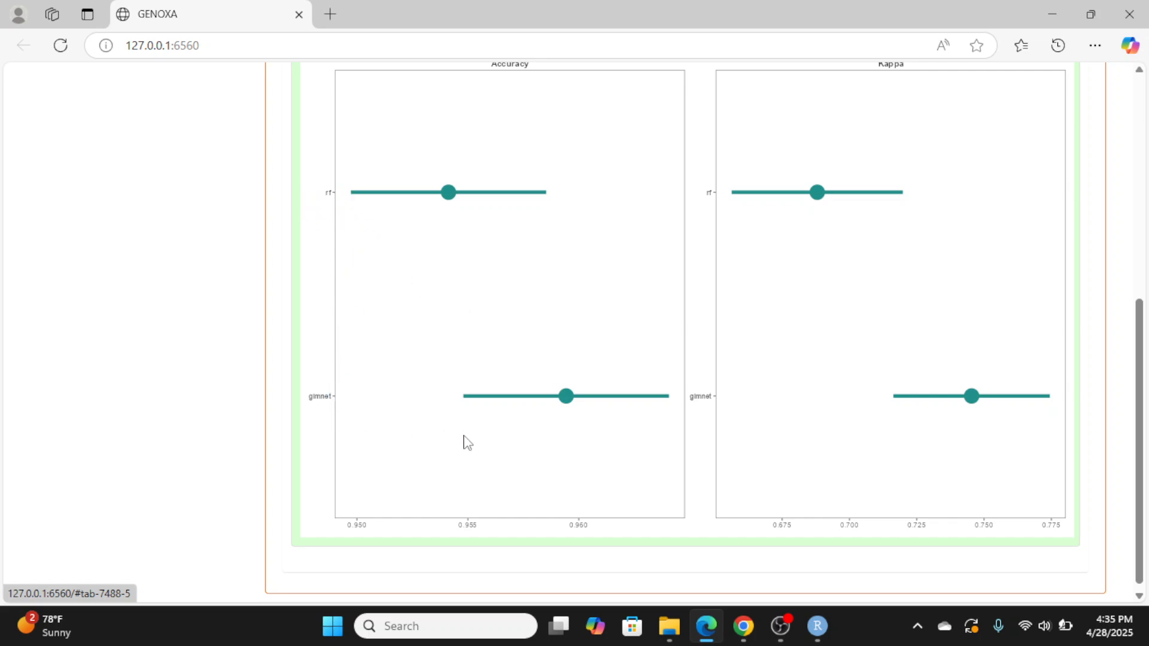
{"action": "scroll", "coordinate": [474, 435], "scroll_direction": "up", "scroll_amount": 3}
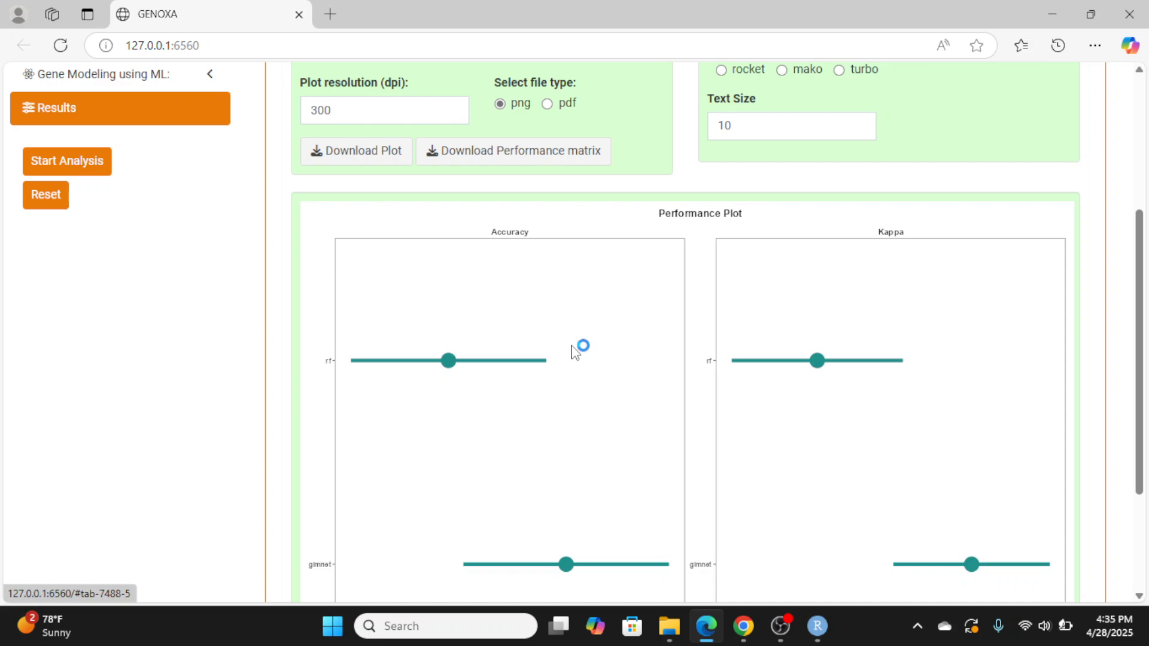
{"action": "scroll", "coordinate": [573, 353], "scroll_direction": "down", "scroll_amount": 2}
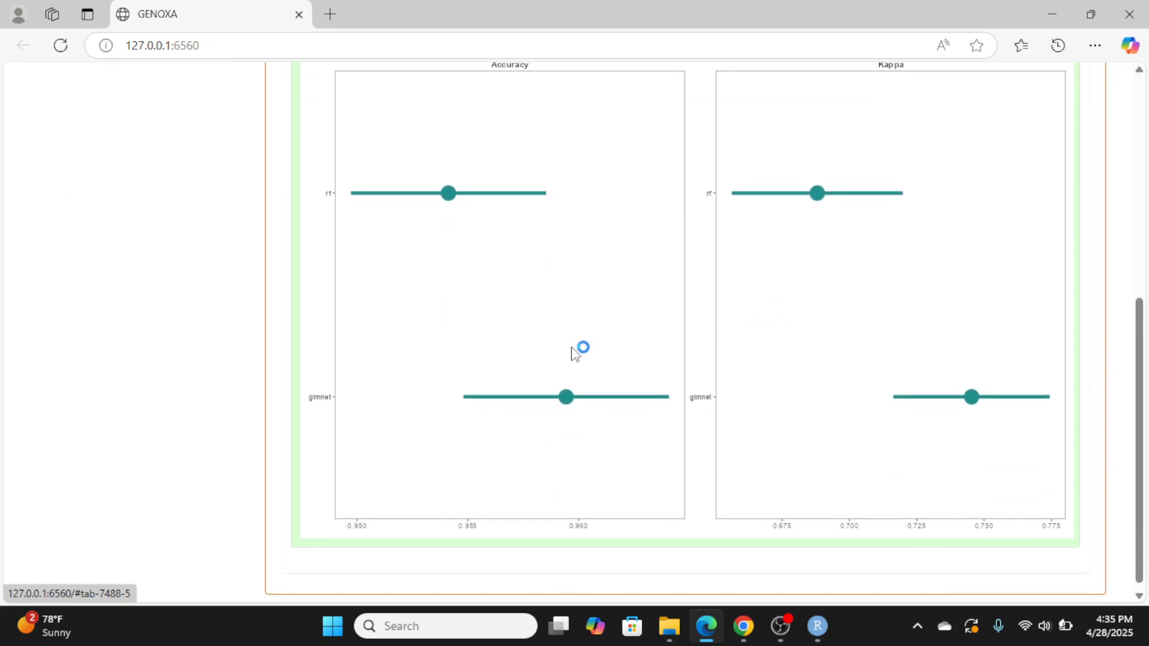
{"action": "scroll", "coordinate": [576, 352], "scroll_direction": "up", "scroll_amount": 1}
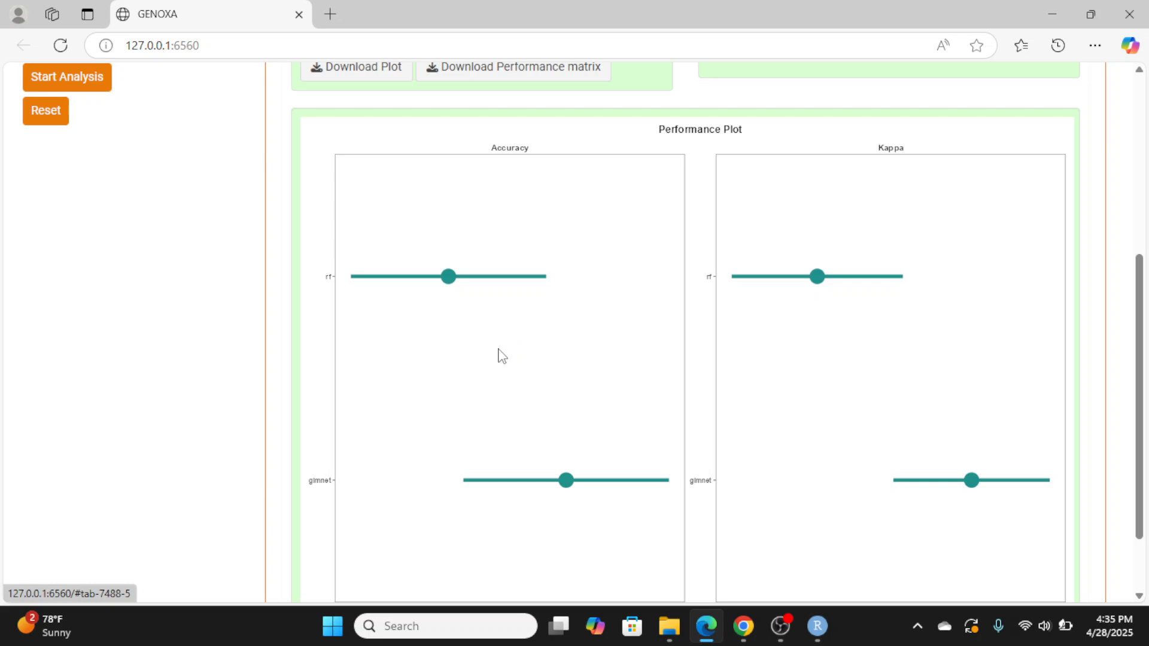
{"action": "scroll", "coordinate": [502, 356], "scroll_direction": "down", "scroll_amount": 1}
{"action": "scroll", "coordinate": [580, 411], "scroll_direction": "up", "scroll_amount": 1}
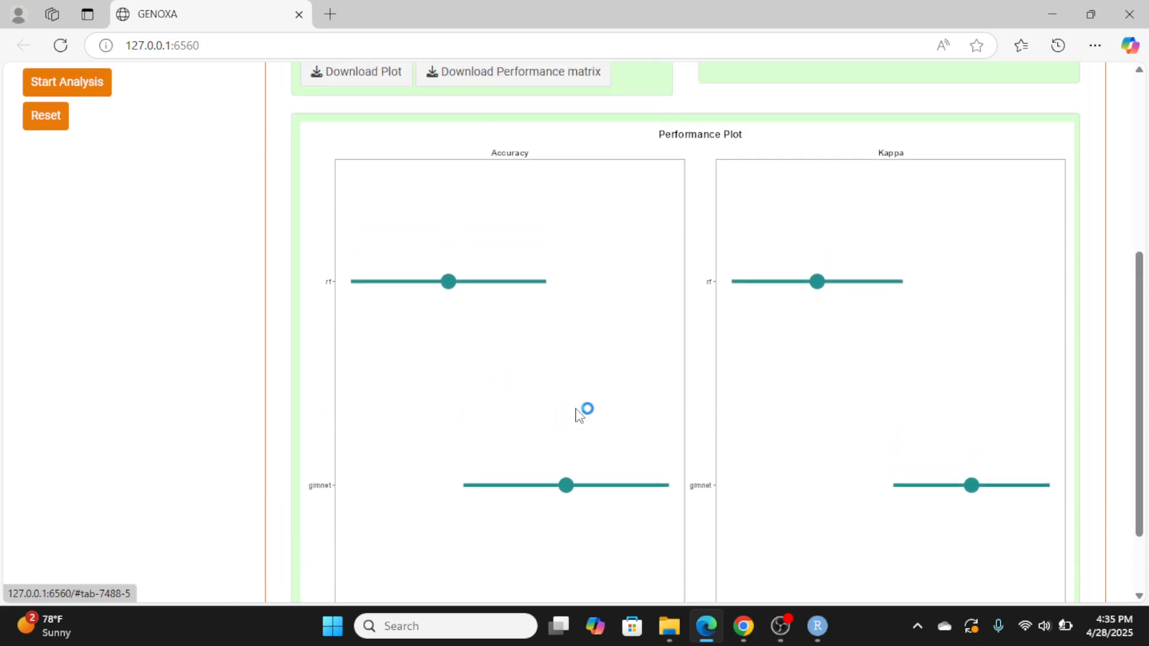
{"action": "scroll", "coordinate": [580, 410], "scroll_direction": "down", "scroll_amount": 1}
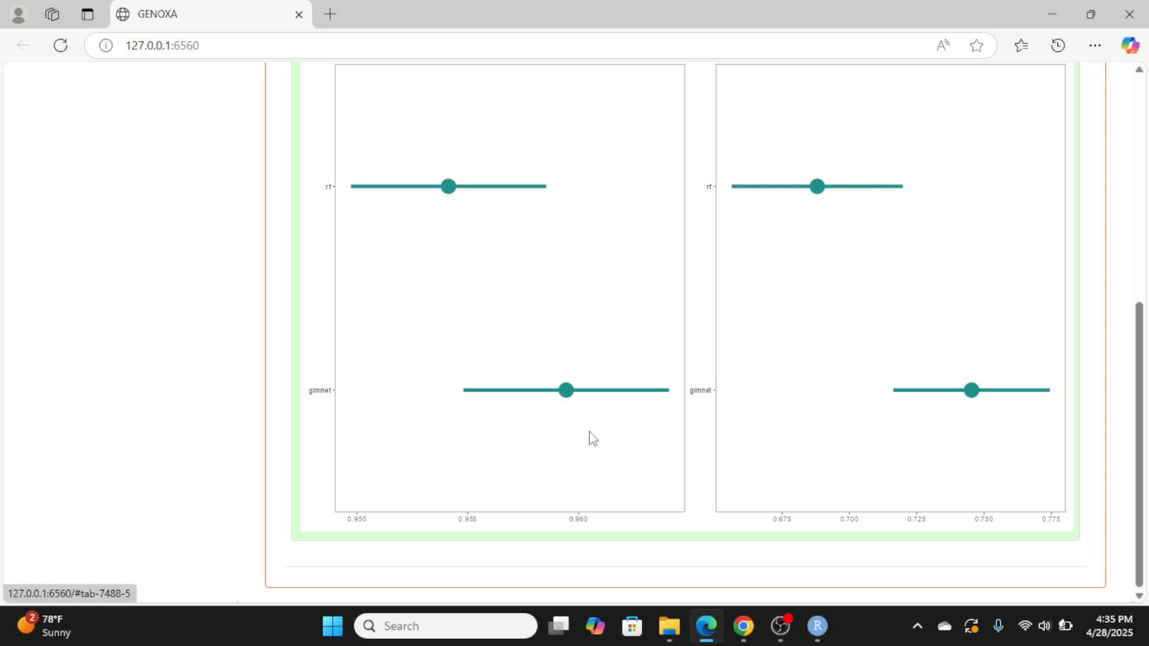
{"action": "scroll", "coordinate": [589, 437], "scroll_direction": "up", "scroll_amount": 3}
{"action": "scroll", "coordinate": [579, 429], "scroll_direction": "up", "scroll_amount": 2}
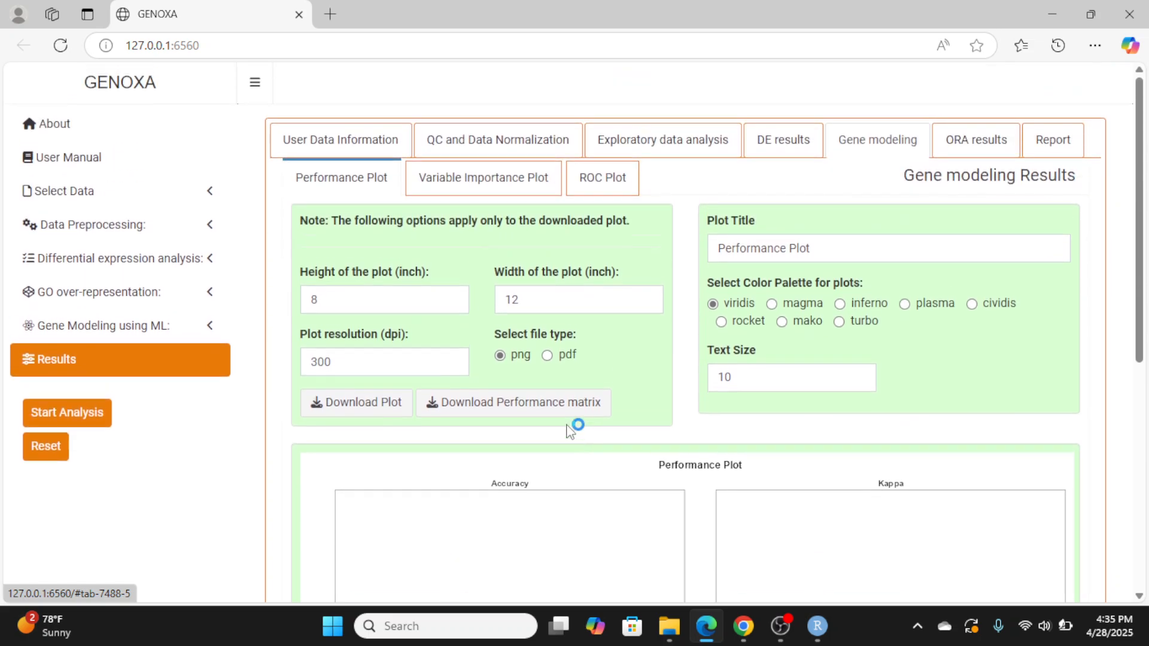
Open the variable importance plot and examine the top genes for the glmnet and Random Forest models
{"action": "left_click", "coordinate": [522, 195]}
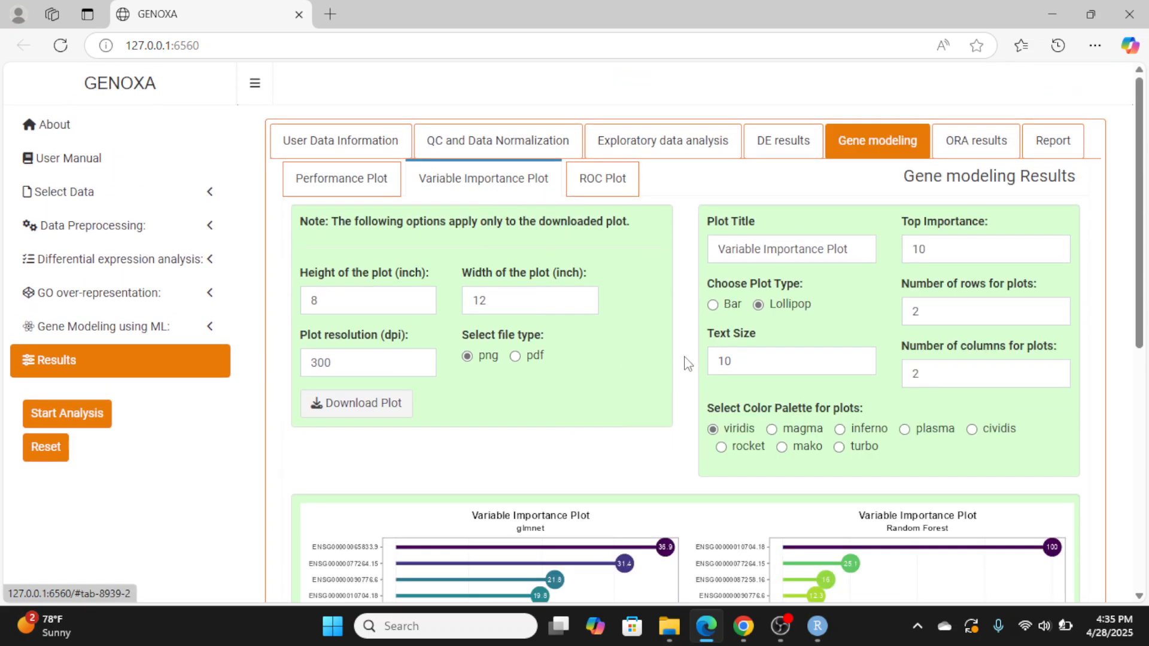
{"action": "scroll", "coordinate": [658, 365], "scroll_direction": "down", "scroll_amount": 3}
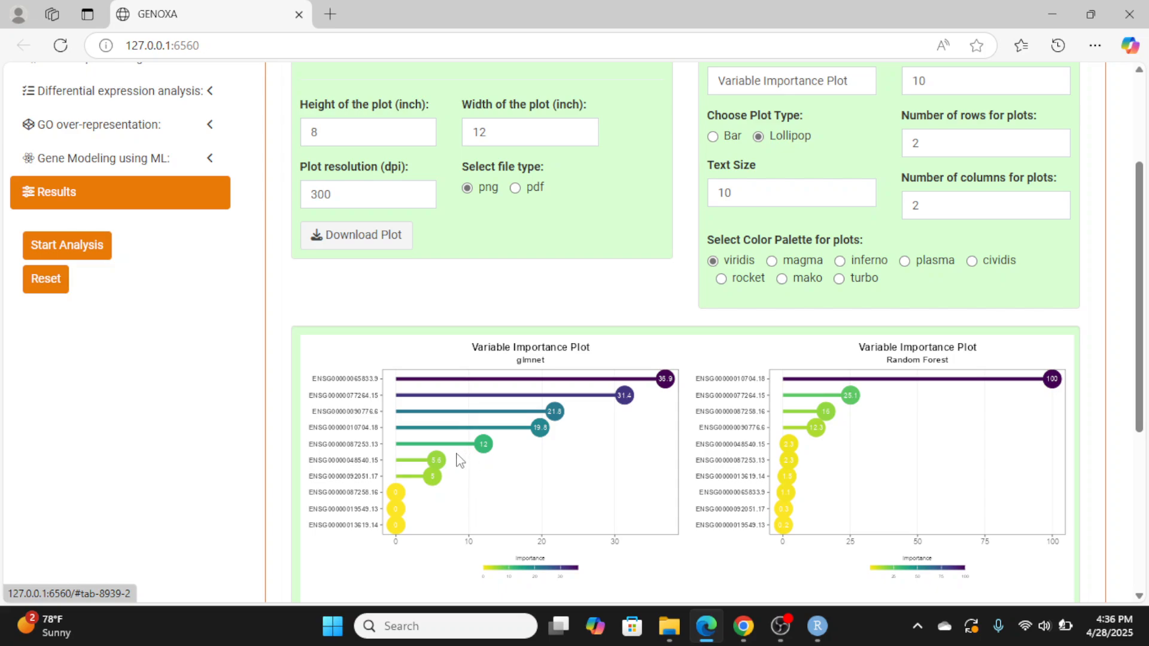
{"action": "left_click", "coordinate": [491, 439]}
{"action": "scroll", "coordinate": [662, 441], "scroll_direction": "up", "scroll_amount": 3}
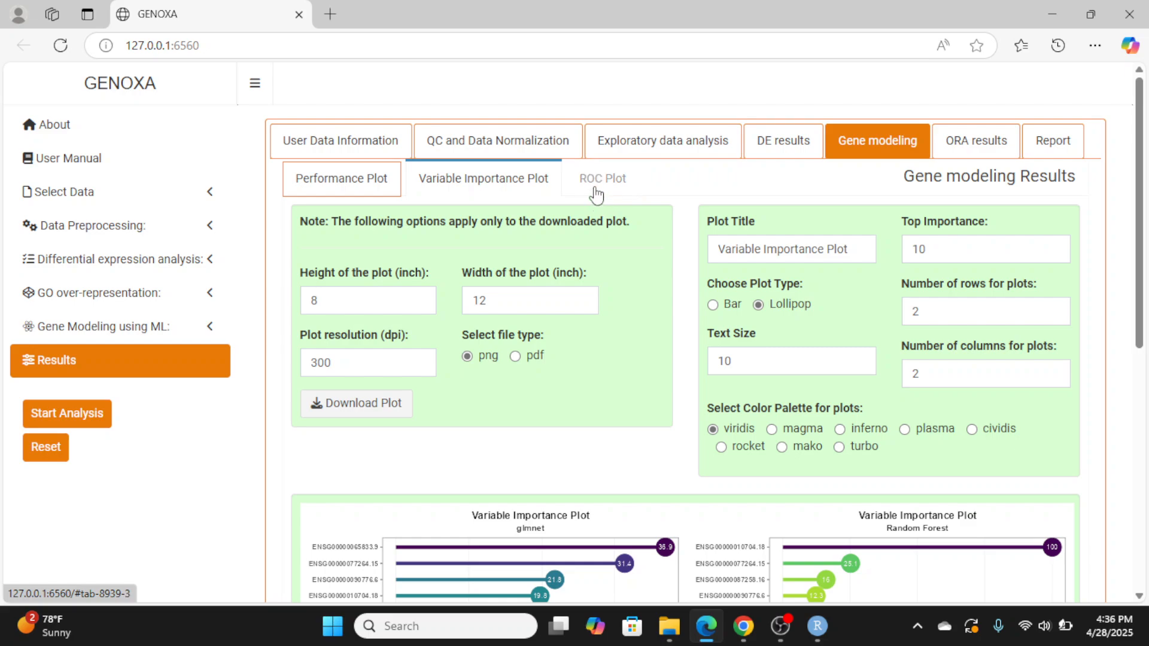
Examine the ROC curves and AUC of the glmnet and rf models, and return to the performance plot
{"action": "left_click", "coordinate": [596, 195]}
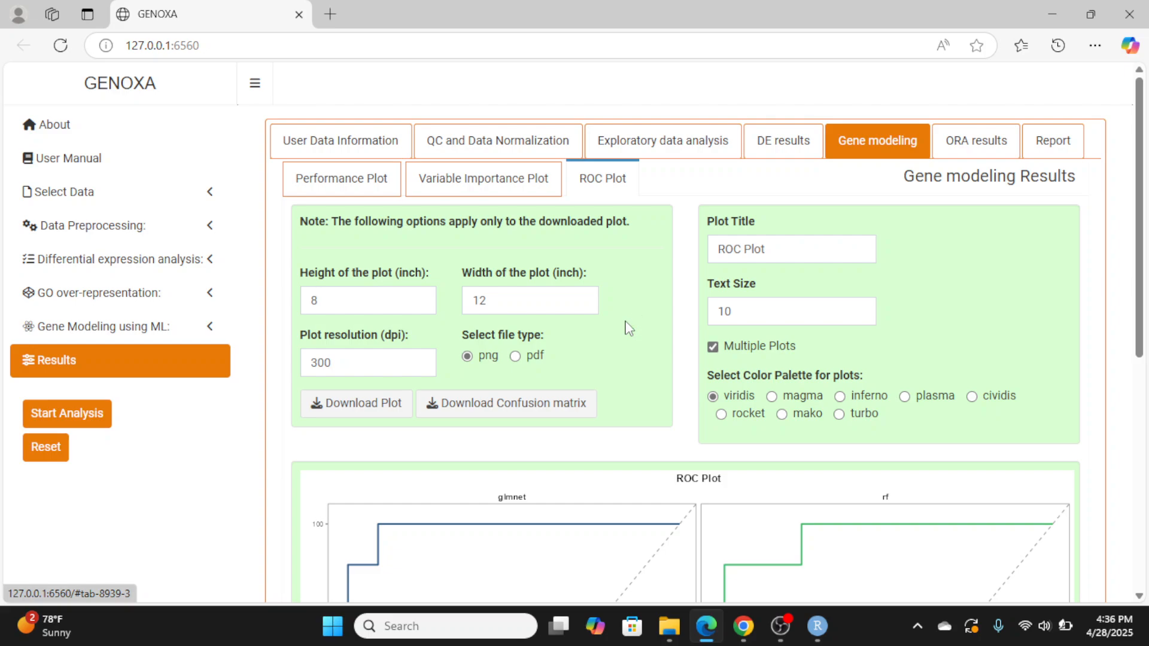
{"action": "scroll", "coordinate": [626, 328], "scroll_direction": "down", "scroll_amount": 6}
{"action": "scroll", "coordinate": [622, 327], "scroll_direction": "down", "scroll_amount": 1}
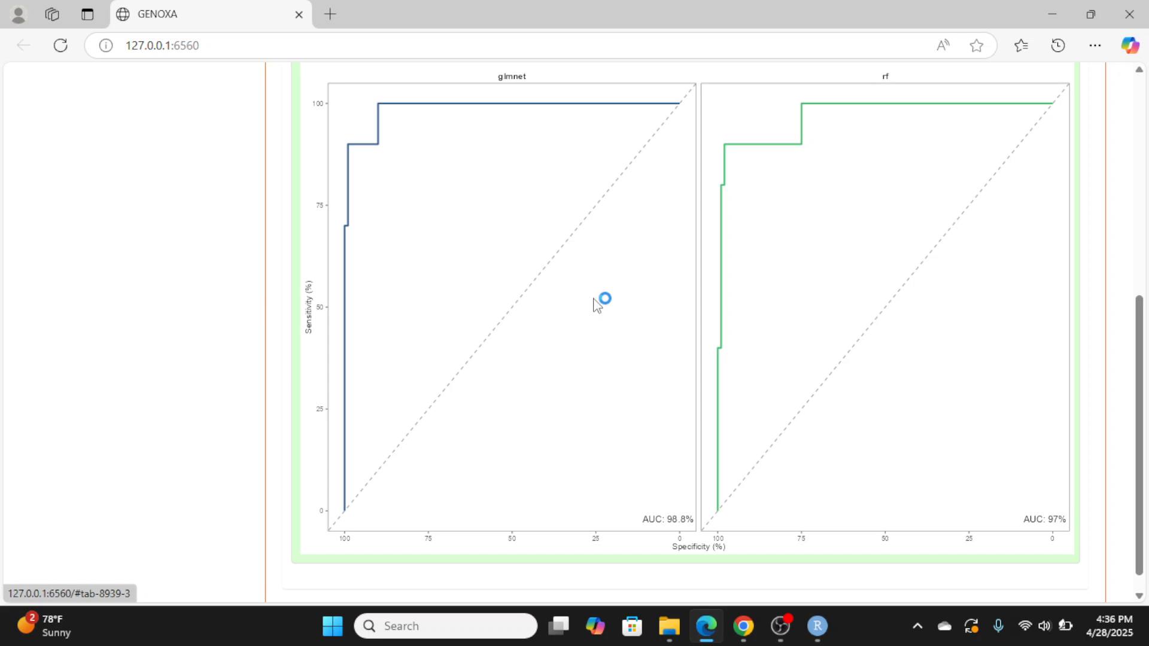
{"action": "scroll", "coordinate": [596, 304], "scroll_direction": "up", "scroll_amount": 7}
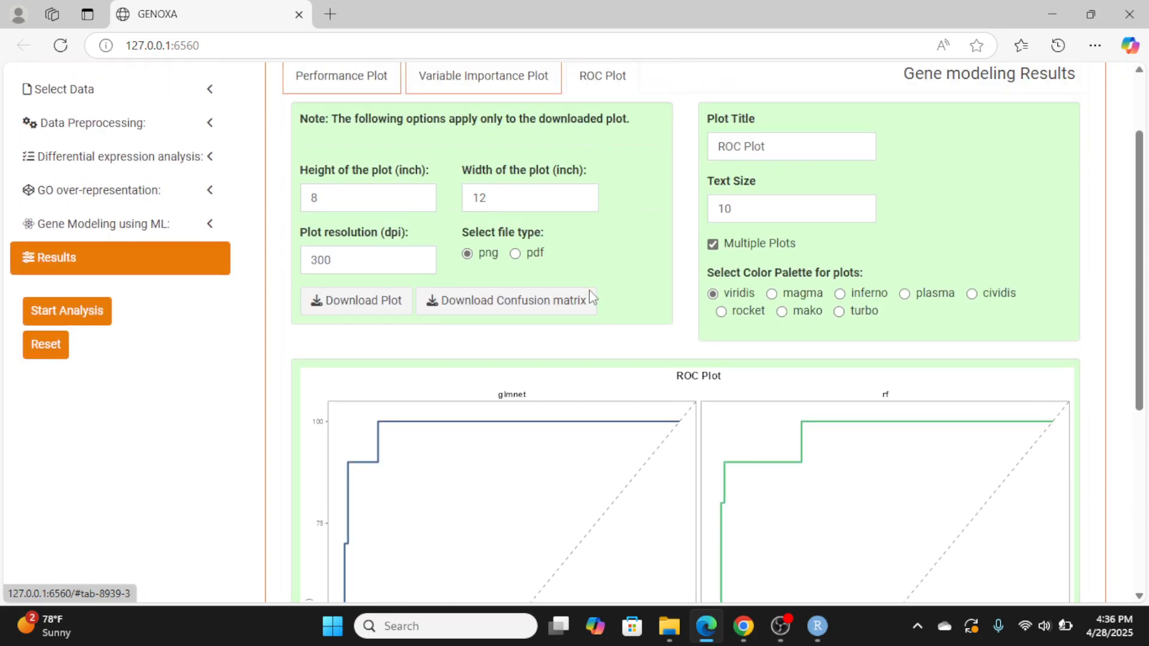
{"action": "left_click", "coordinate": [323, 179]}
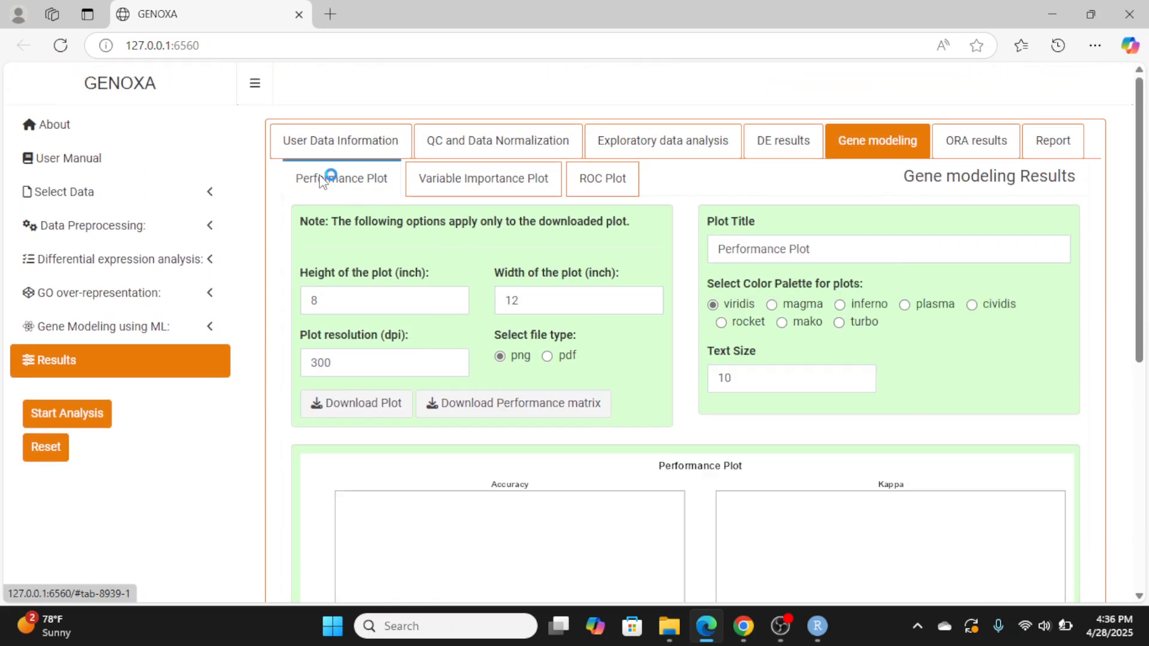
In the ORA results, set the number of genes for GO analysis to 100 and update the GO over-representation results
{"action": "left_click", "coordinate": [978, 153]}
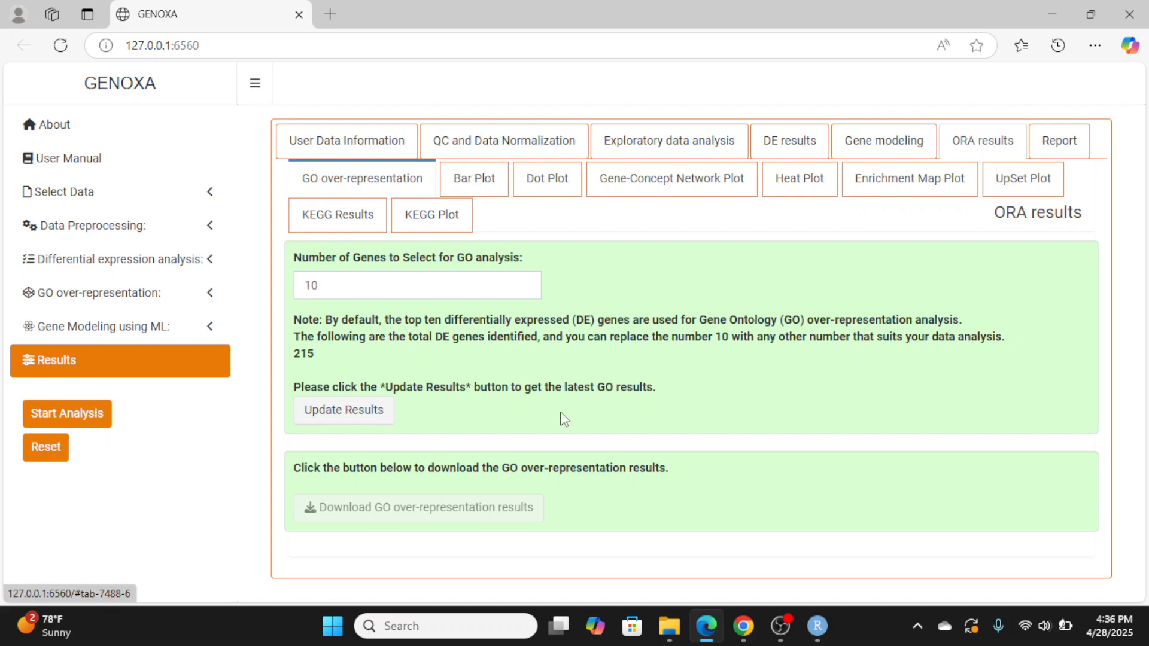
{"action": "left_click", "coordinate": [334, 286]}
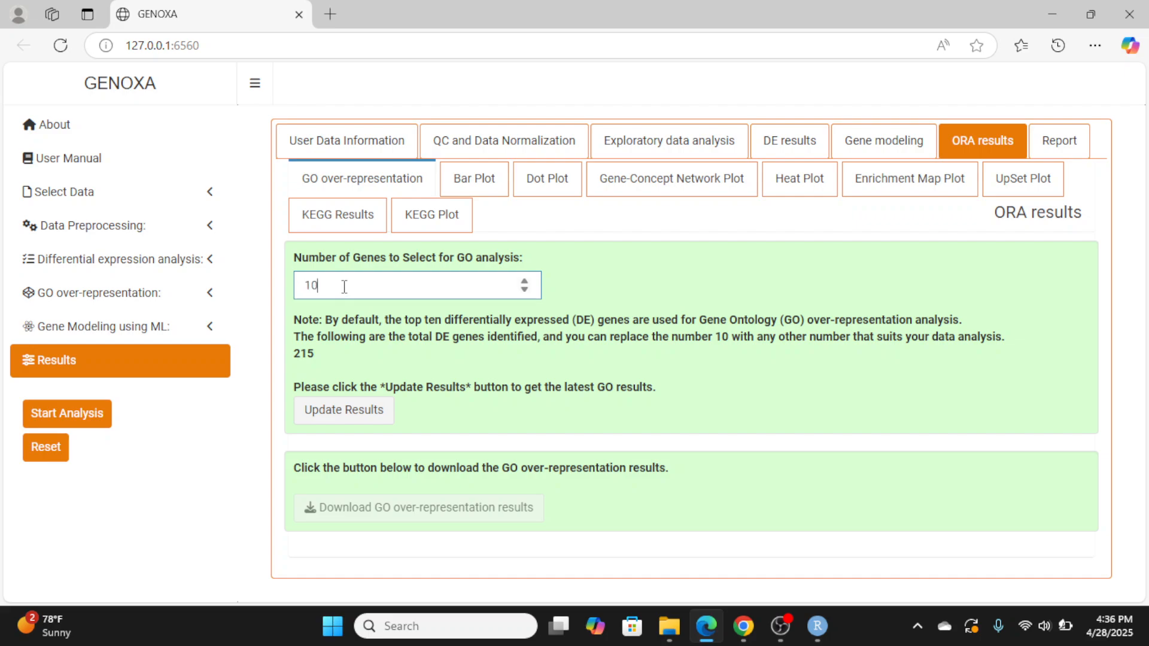
{"action": "double_click", "coordinate": [302, 354]}
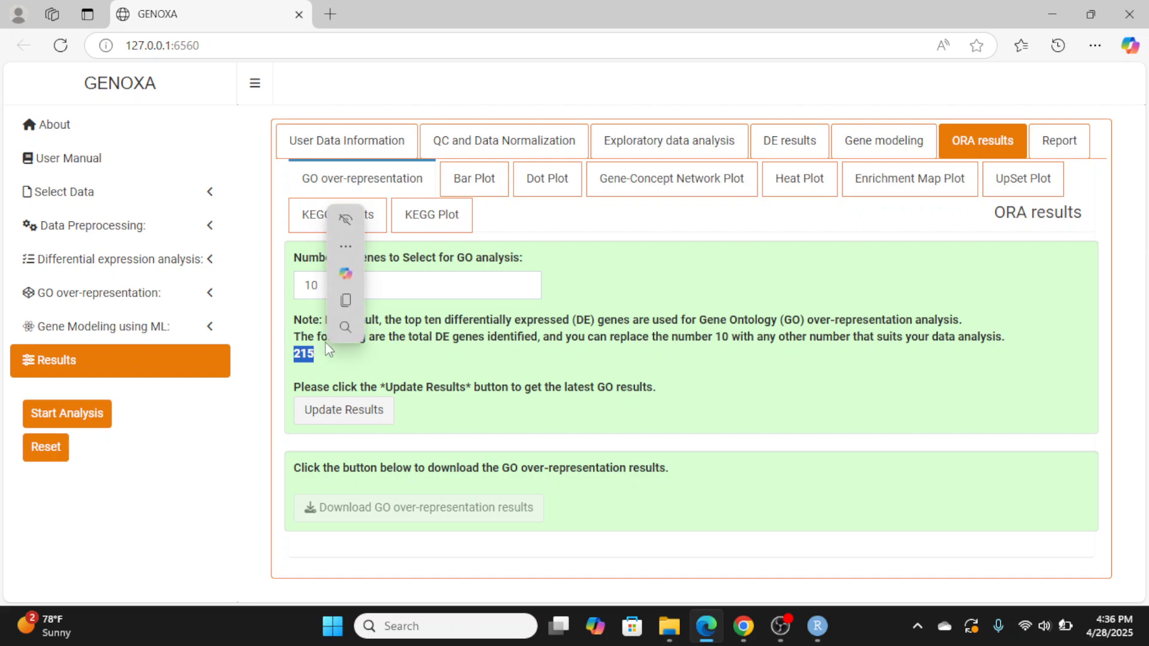
{"action": "left_click", "coordinate": [319, 285]}
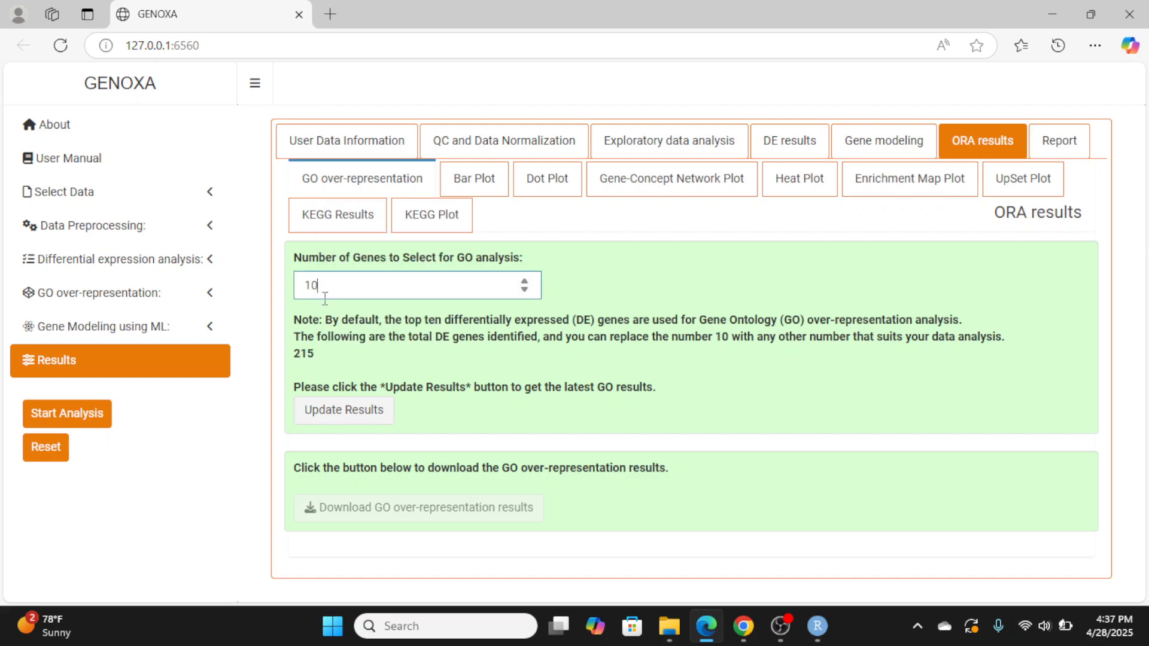
{"action": "type", "text": "0"}
{"action": "left_click", "coordinate": [580, 276]}
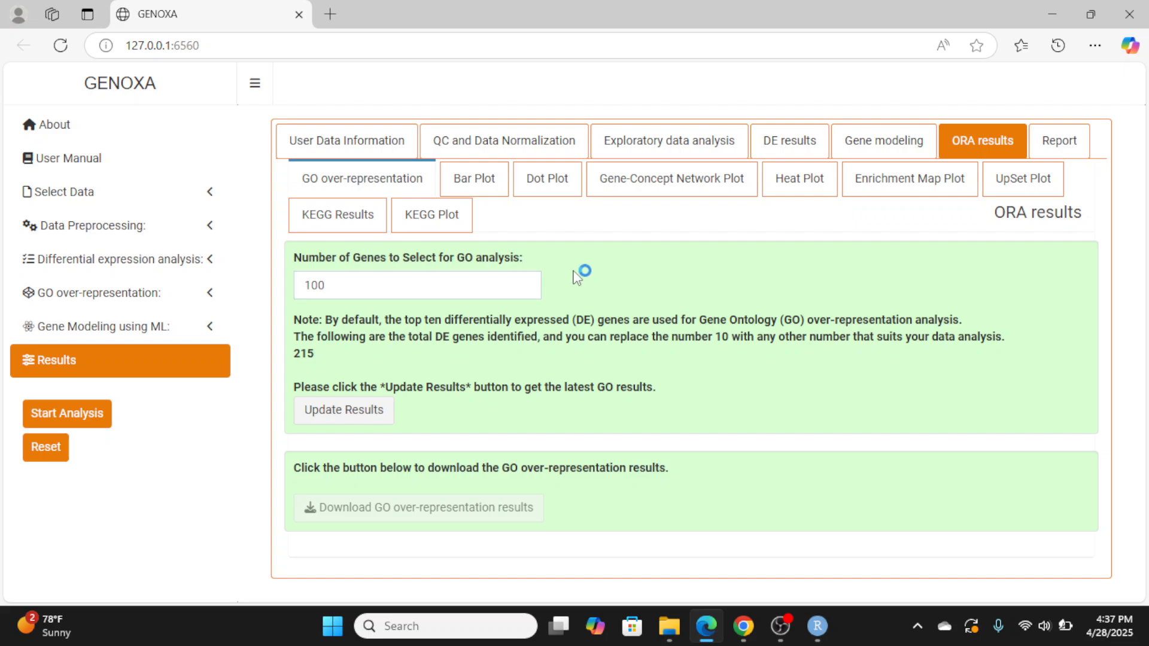
{"action": "left_click", "coordinate": [363, 418]}
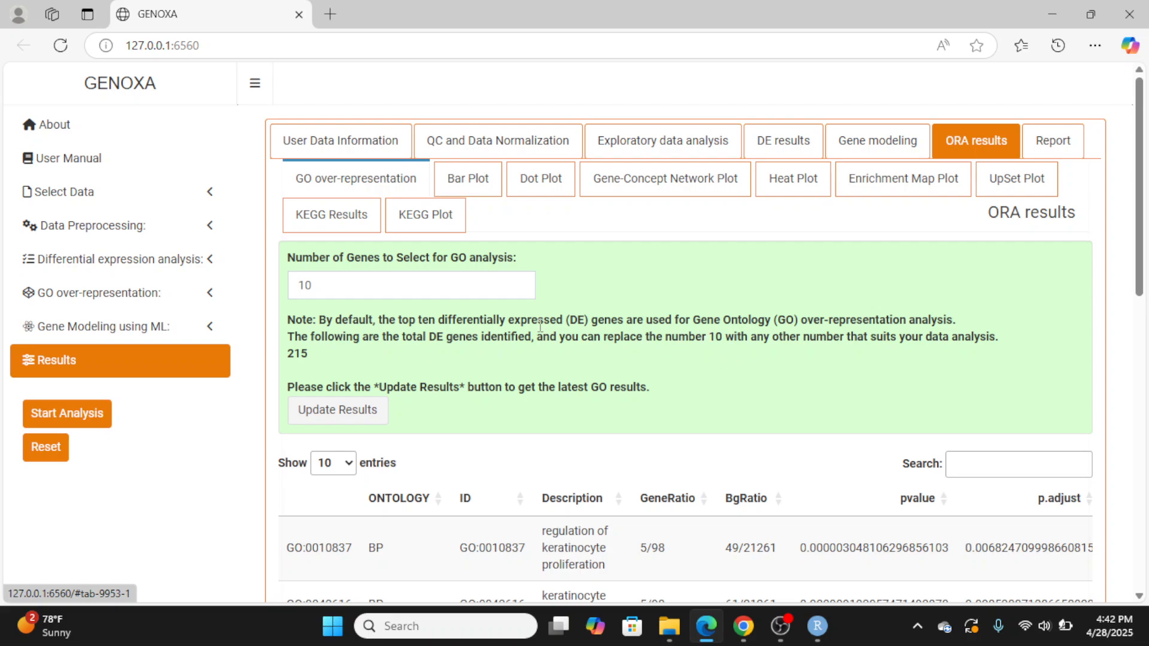
Examine the GO over-representation table's terms, gene ratios and p-values, along with its option for downloading the results
{"action": "scroll", "coordinate": [473, 282], "scroll_direction": "down", "scroll_amount": 4}
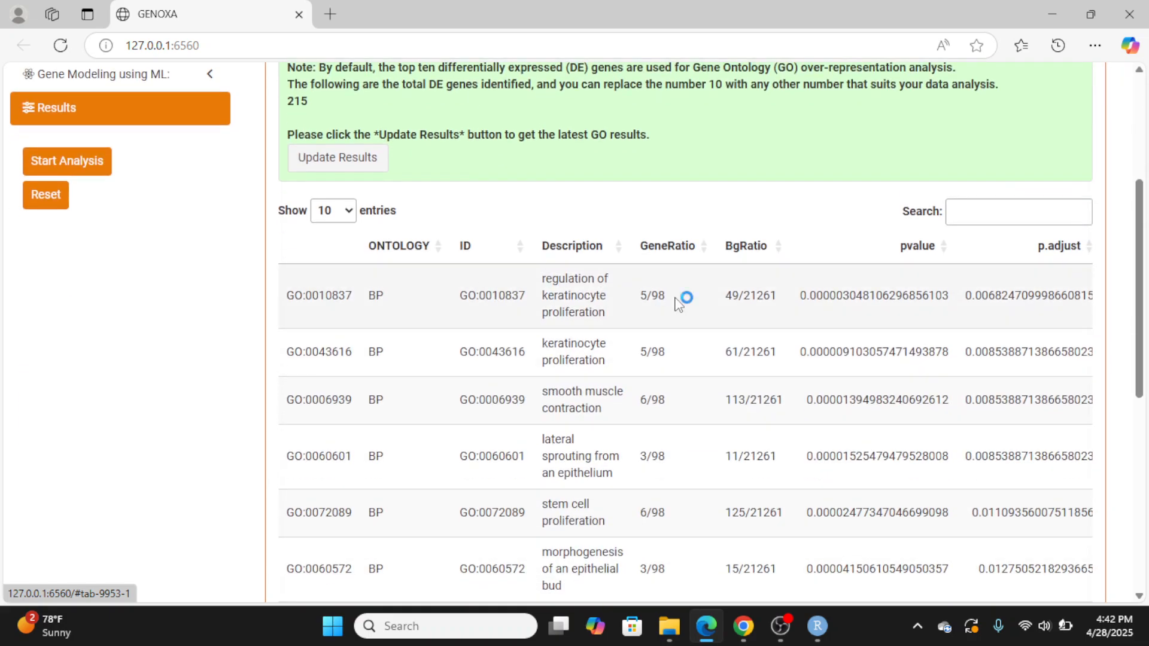
{"action": "scroll", "coordinate": [856, 341], "scroll_direction": "down", "scroll_amount": 4}
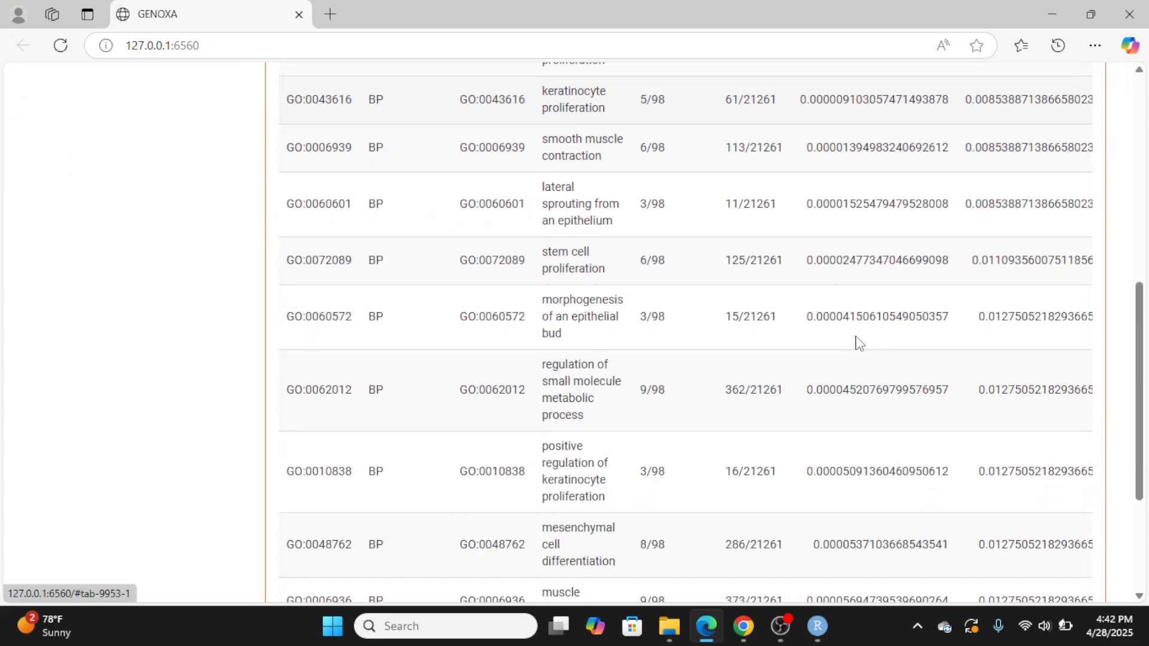
{"action": "scroll", "coordinate": [856, 341], "scroll_direction": "up", "scroll_amount": 3}
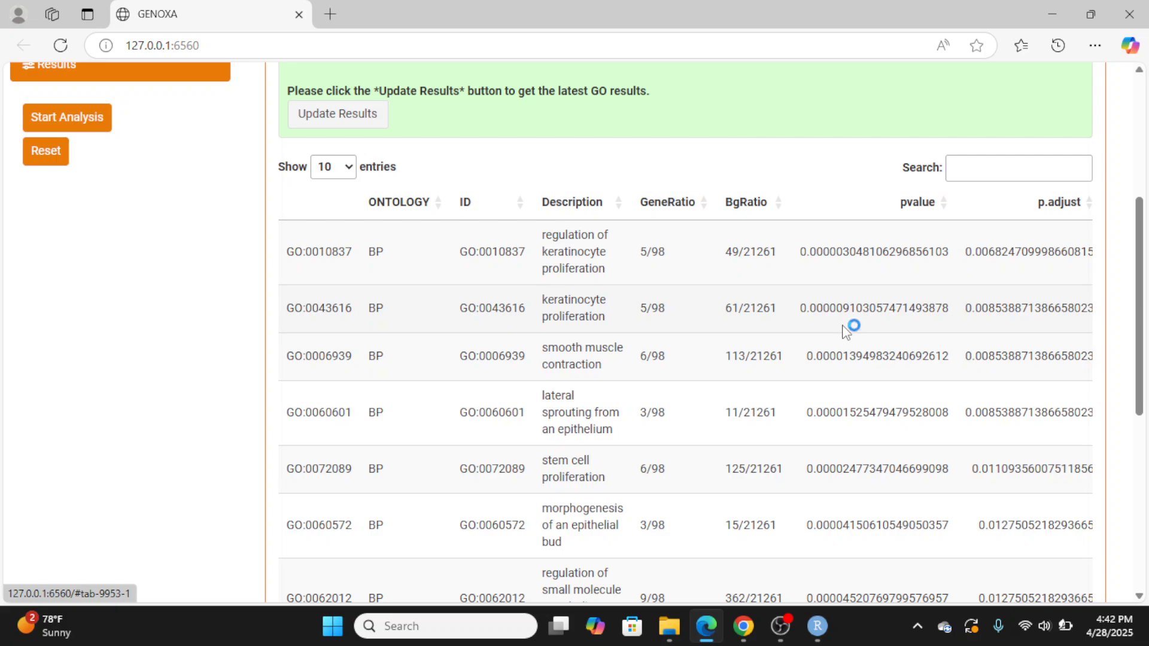
{"action": "scroll", "coordinate": [838, 326], "scroll_direction": "down", "scroll_amount": 6}
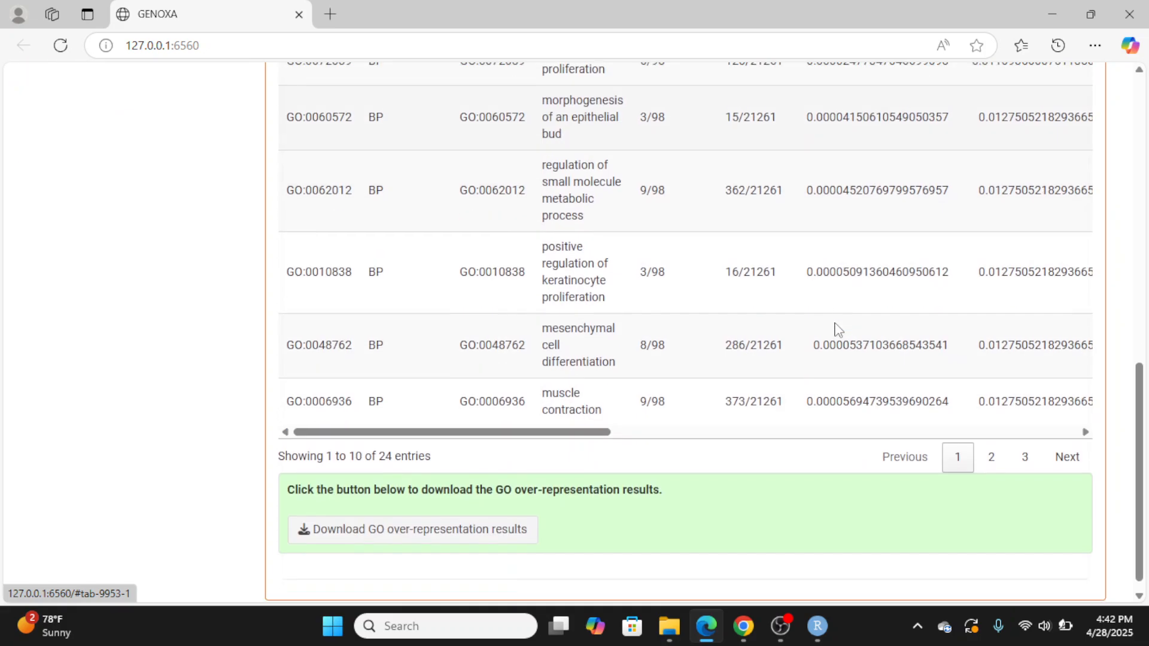
{"action": "scroll", "coordinate": [838, 327], "scroll_direction": "up", "scroll_amount": 10}
{"action": "scroll", "coordinate": [676, 329], "scroll_direction": "down", "scroll_amount": 8}
{"action": "scroll", "coordinate": [677, 329], "scroll_direction": "down", "scroll_amount": 3}
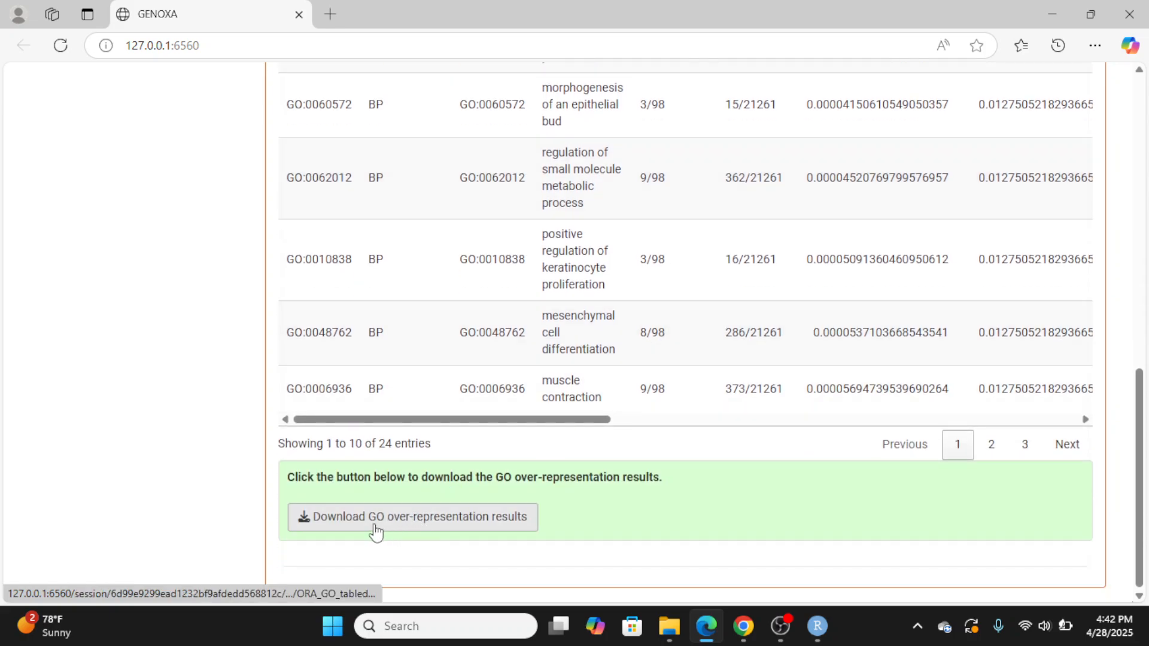
{"action": "scroll", "coordinate": [552, 457], "scroll_direction": "up", "scroll_amount": 10}
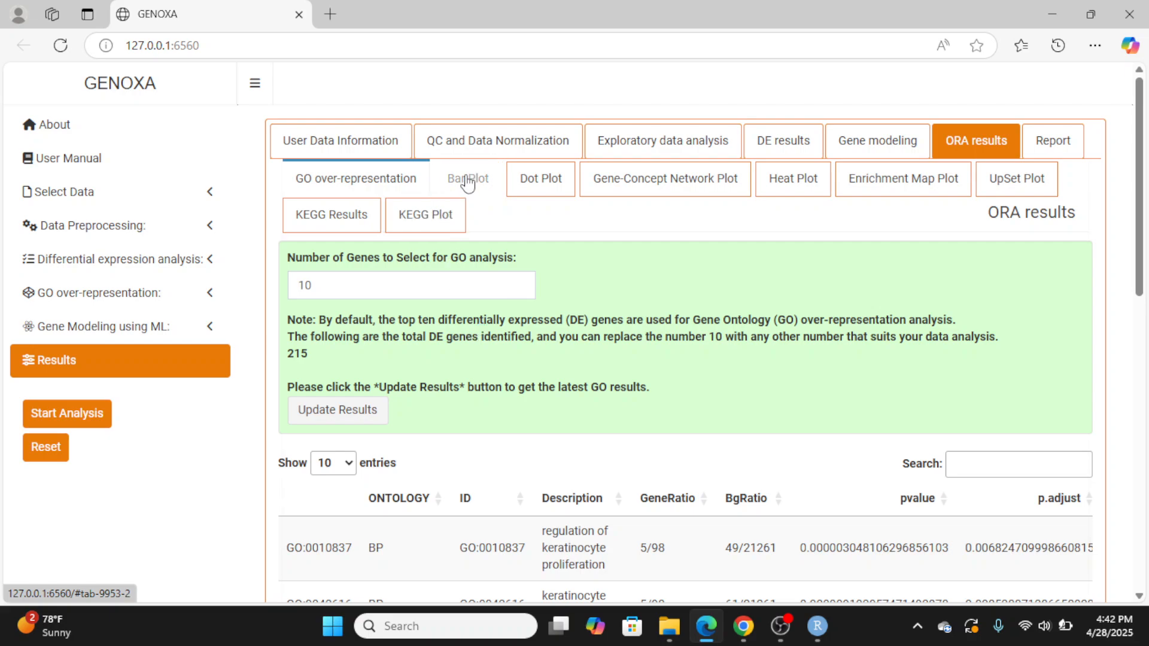
Open the bar plot of the GO over-representation results and examine its categories, counts and plot options
{"action": "left_click", "coordinate": [468, 184]}
{"action": "scroll", "coordinate": [892, 368], "scroll_direction": "down", "scroll_amount": 7}
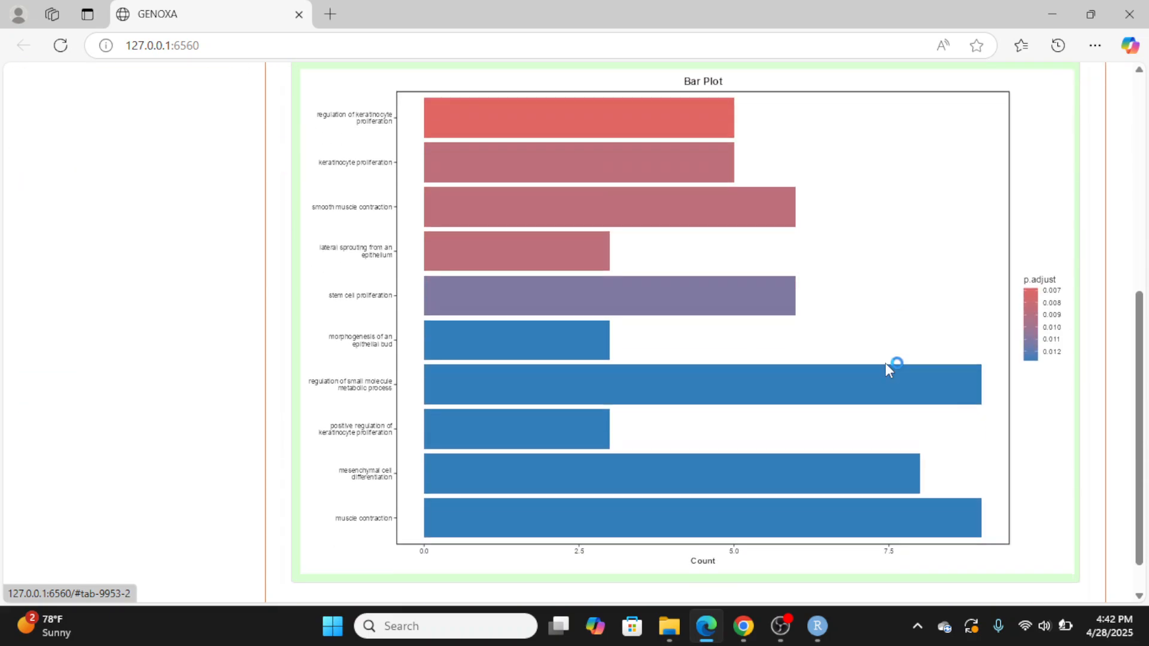
{"action": "scroll", "coordinate": [885, 366], "scroll_direction": "up", "scroll_amount": 8}
{"action": "scroll", "coordinate": [885, 366], "scroll_direction": "down", "scroll_amount": 2}
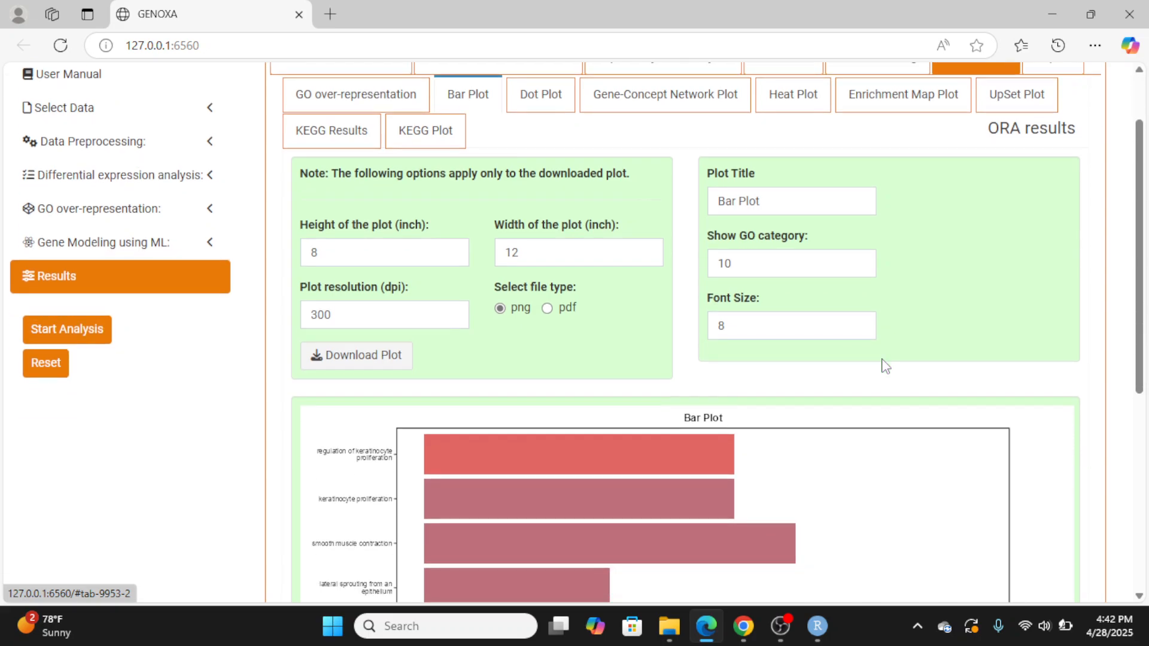
{"action": "scroll", "coordinate": [885, 367], "scroll_direction": "down", "scroll_amount": 6}
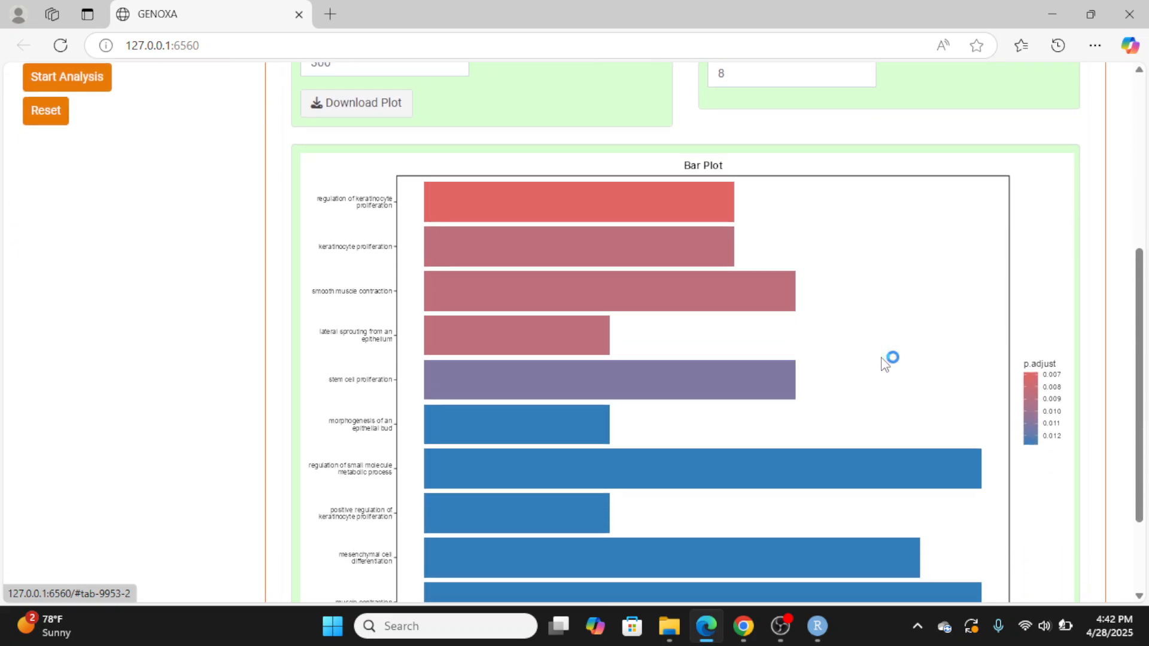
Set the bar plot to show 20 GO categories and review the redrawn plot
{"action": "scroll", "coordinate": [886, 366], "scroll_direction": "up", "scroll_amount": 5}
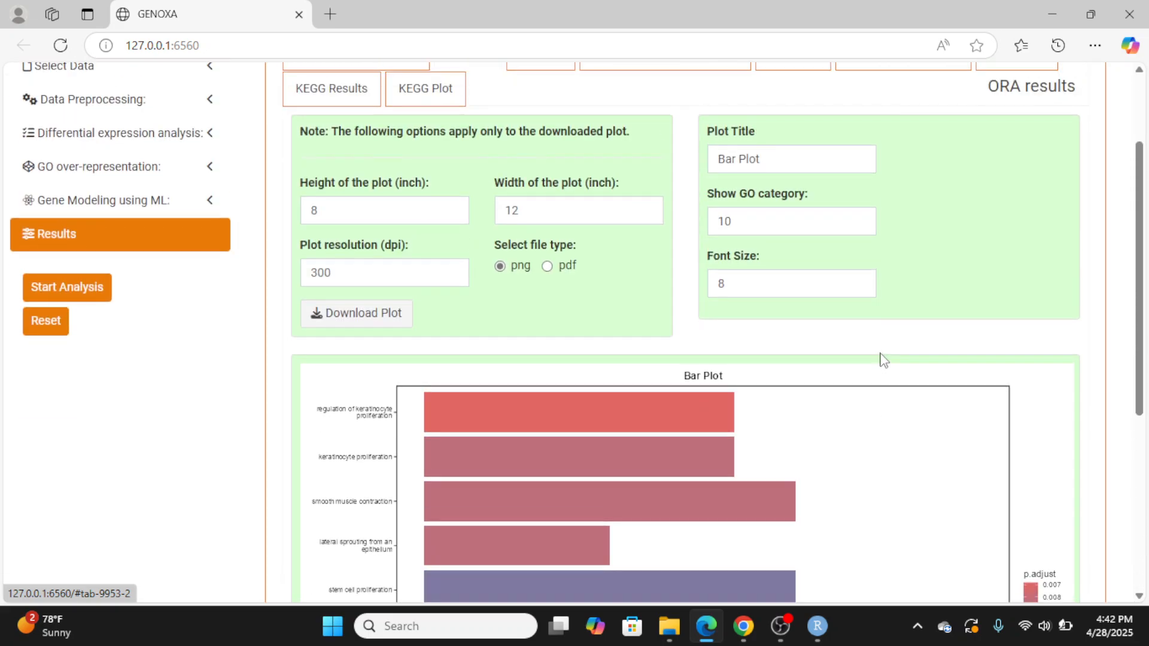
{"action": "double_click", "coordinate": [748, 220]}
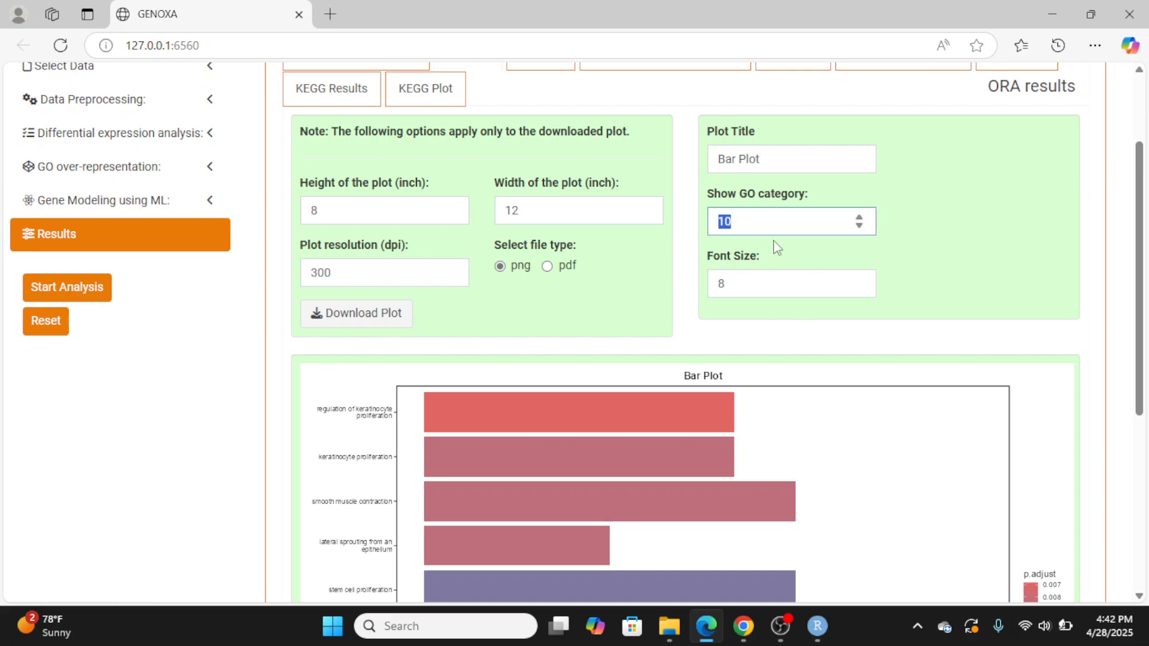
{"action": "type", "text": "2"}
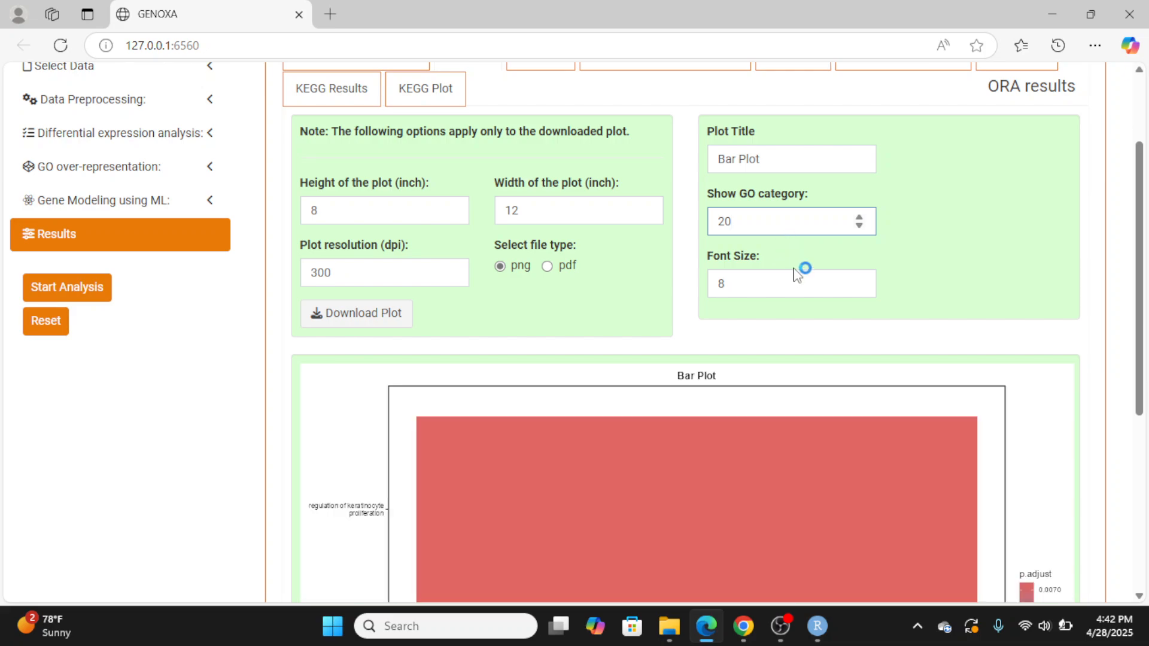
{"action": "scroll", "coordinate": [801, 277], "scroll_direction": "down", "scroll_amount": 7}
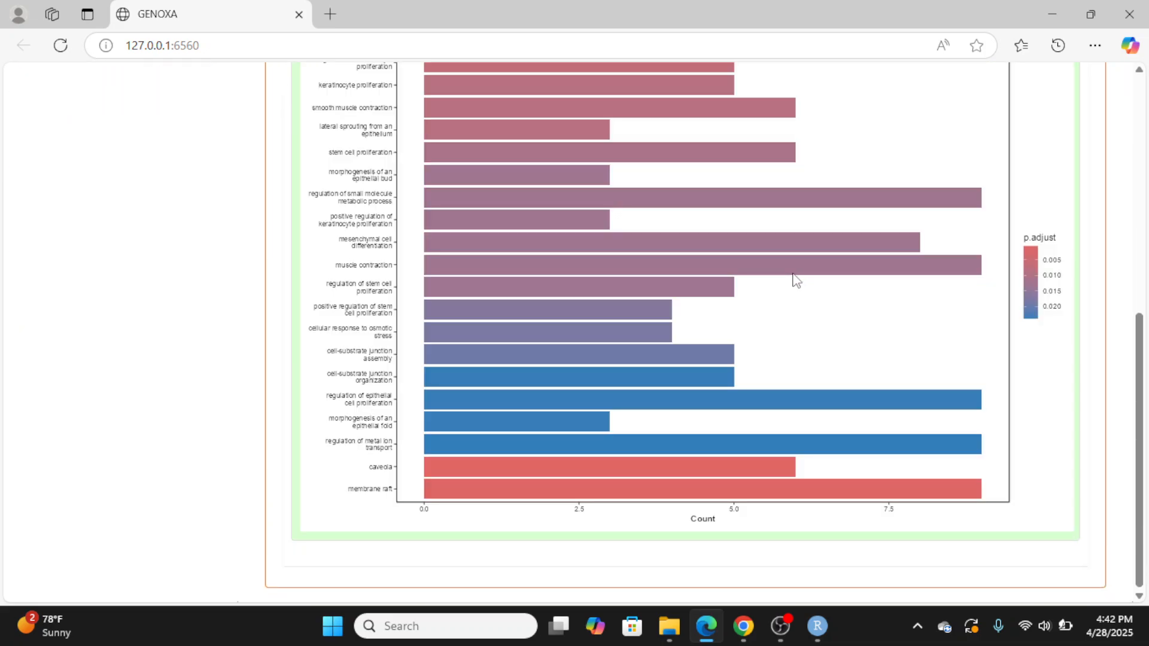
{"action": "scroll", "coordinate": [796, 280], "scroll_direction": "up", "scroll_amount": 4}
{"action": "scroll", "coordinate": [797, 280], "scroll_direction": "down", "scroll_amount": 4}
{"action": "scroll", "coordinate": [791, 280], "scroll_direction": "up", "scroll_amount": 8}
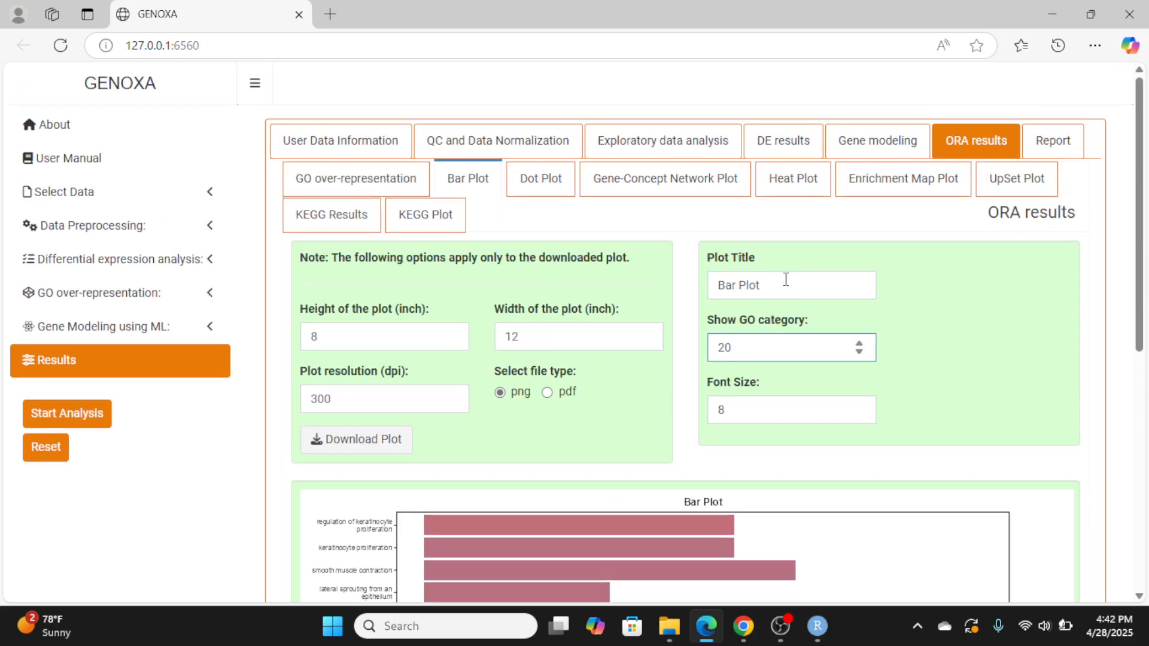
Open the dot plot of the GO results and examine its BP, CC and MF panels, legends and plot options
{"action": "left_click", "coordinate": [542, 180]}
{"action": "scroll", "coordinate": [815, 314], "scroll_direction": "down", "scroll_amount": 5}
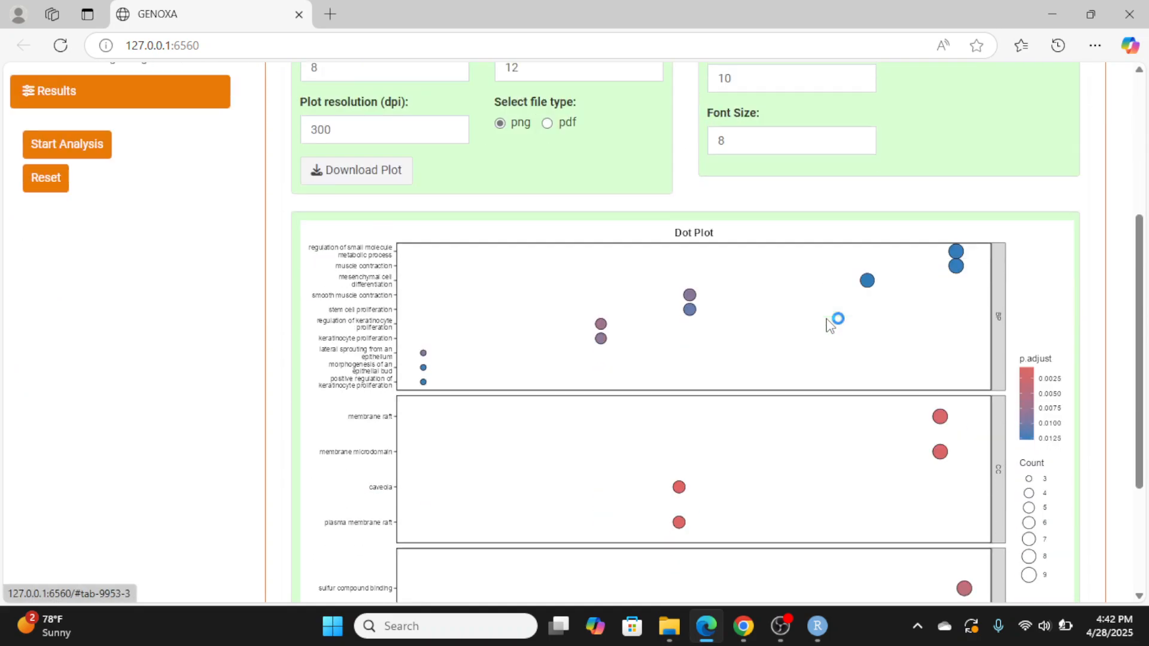
{"action": "scroll", "coordinate": [829, 316], "scroll_direction": "down", "scroll_amount": 2}
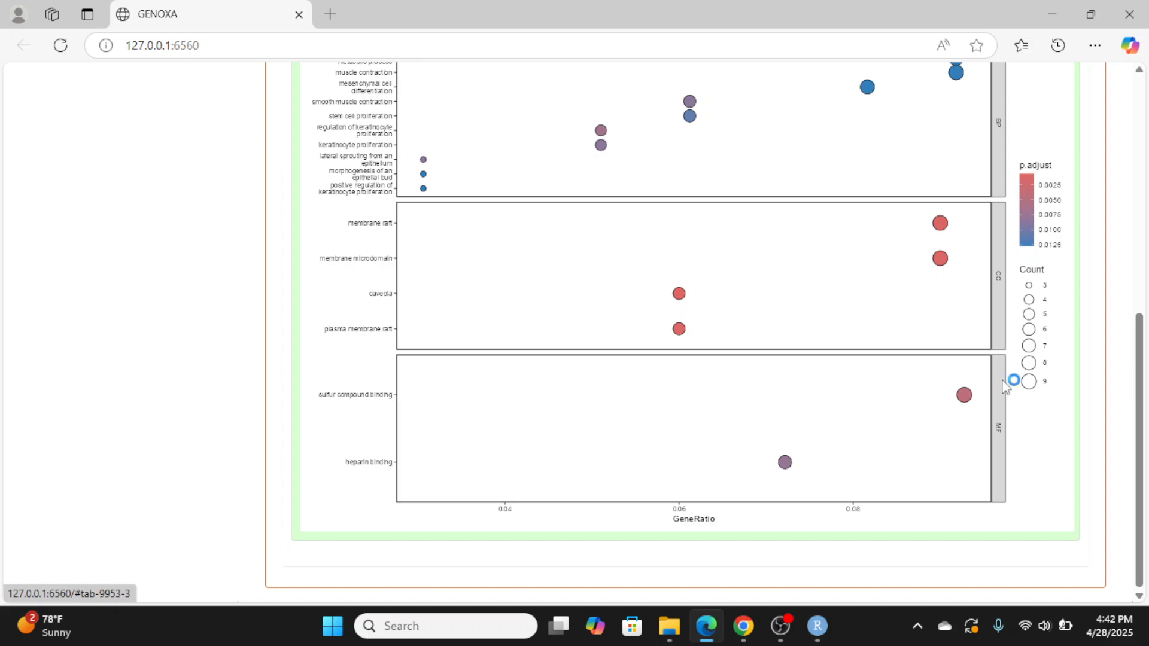
{"action": "scroll", "coordinate": [878, 431], "scroll_direction": "up", "scroll_amount": 5}
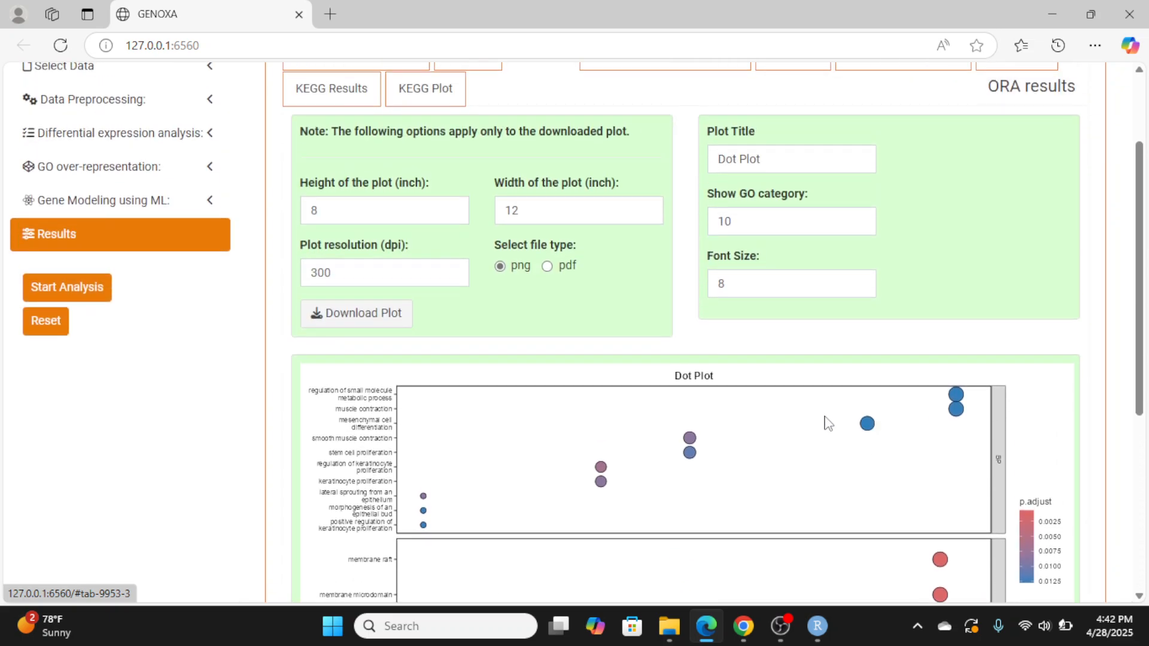
Open the gene-concept network plot and examine its linked genes, enriched terms and layout options
{"action": "scroll", "coordinate": [716, 296], "scroll_direction": "up", "scroll_amount": 2}
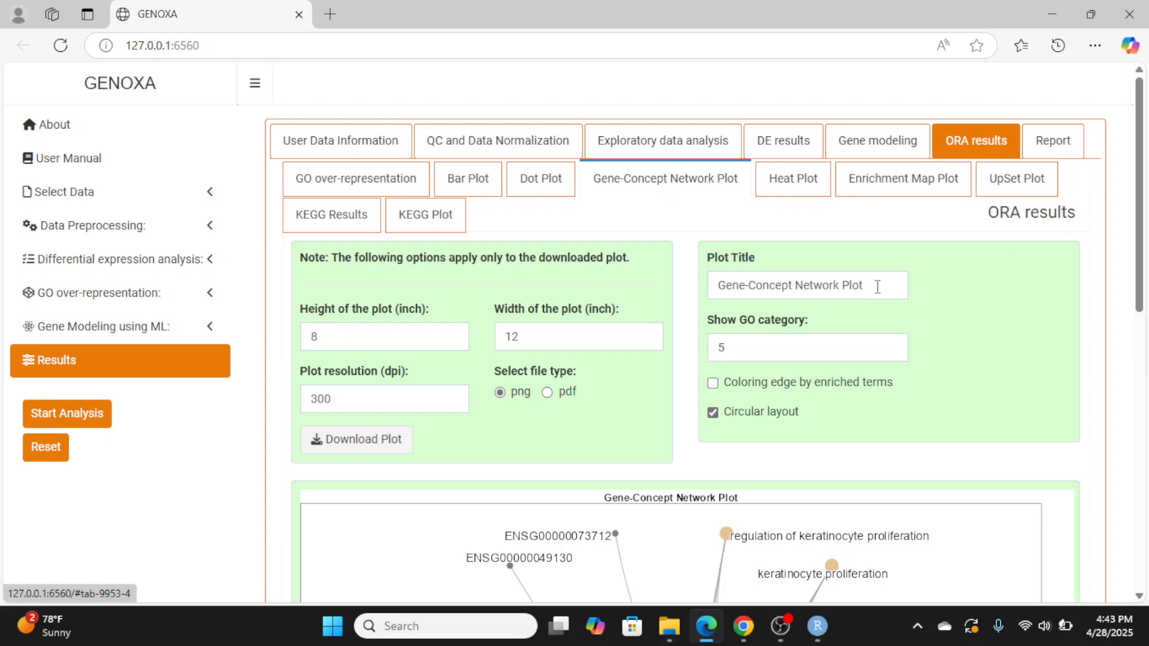
{"action": "scroll", "coordinate": [879, 291], "scroll_direction": "down", "scroll_amount": 10}
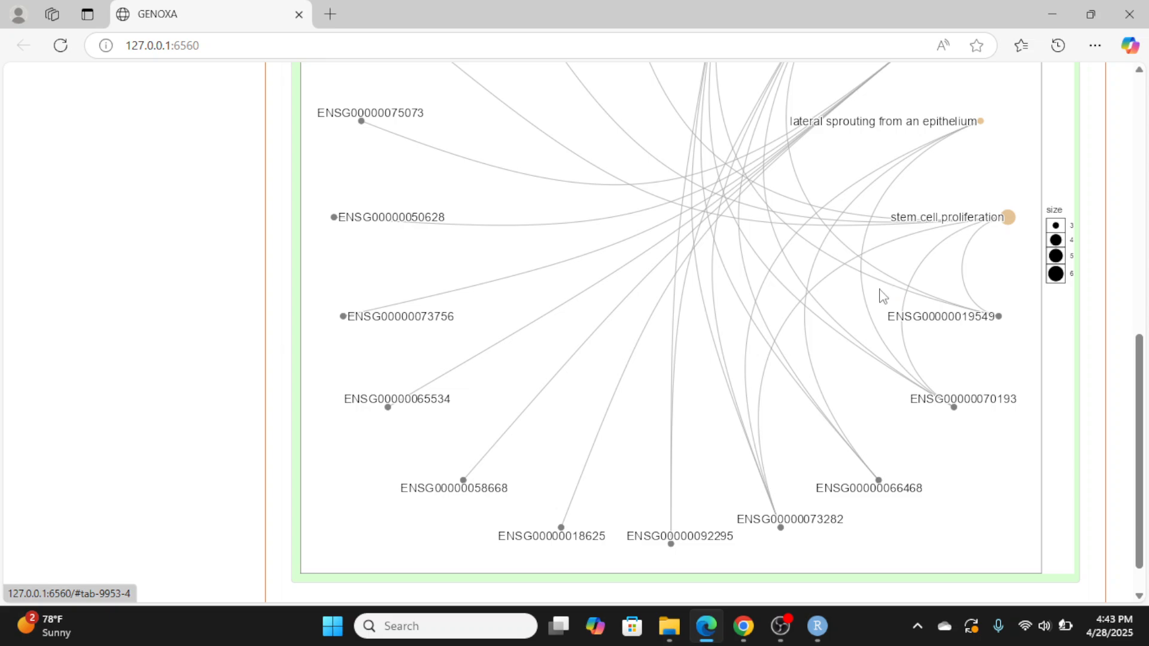
{"action": "scroll", "coordinate": [896, 406], "scroll_direction": "up", "scroll_amount": 4}
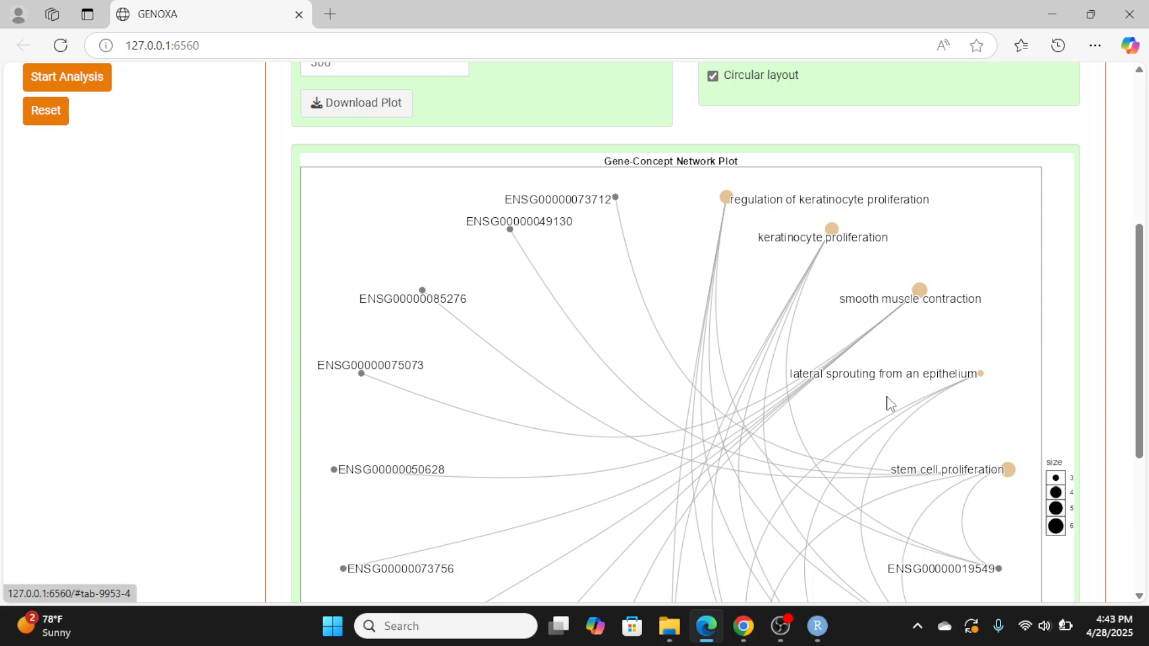
{"action": "scroll", "coordinate": [888, 398], "scroll_direction": "up", "scroll_amount": 3}
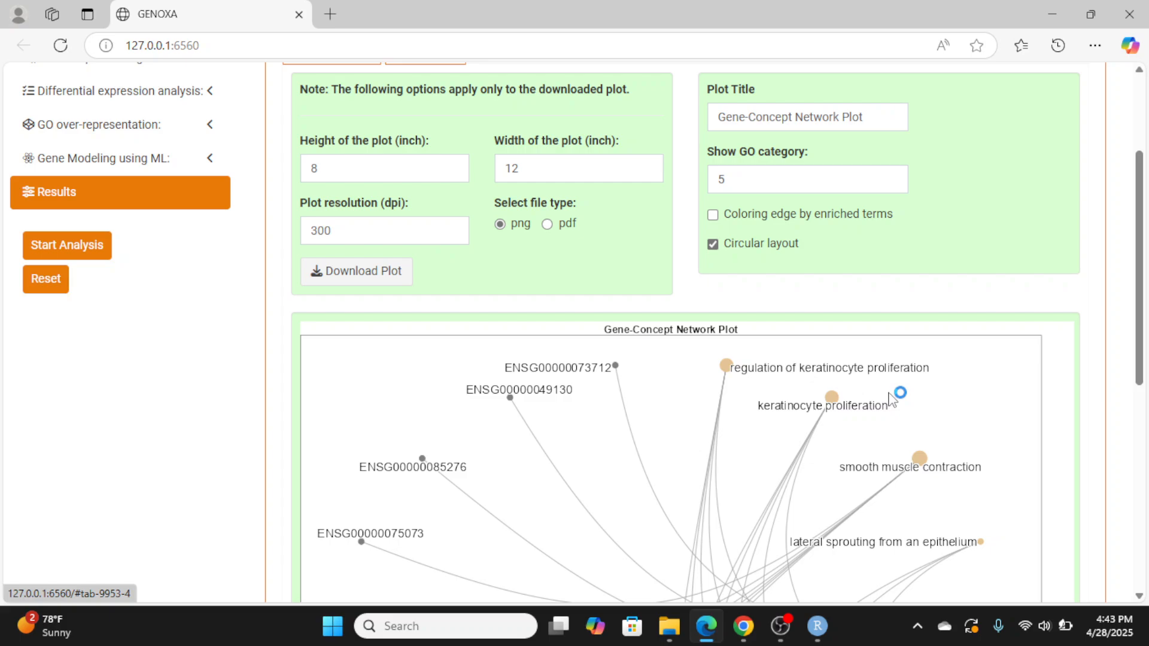
{"action": "scroll", "coordinate": [889, 401], "scroll_direction": "up", "scroll_amount": 1}
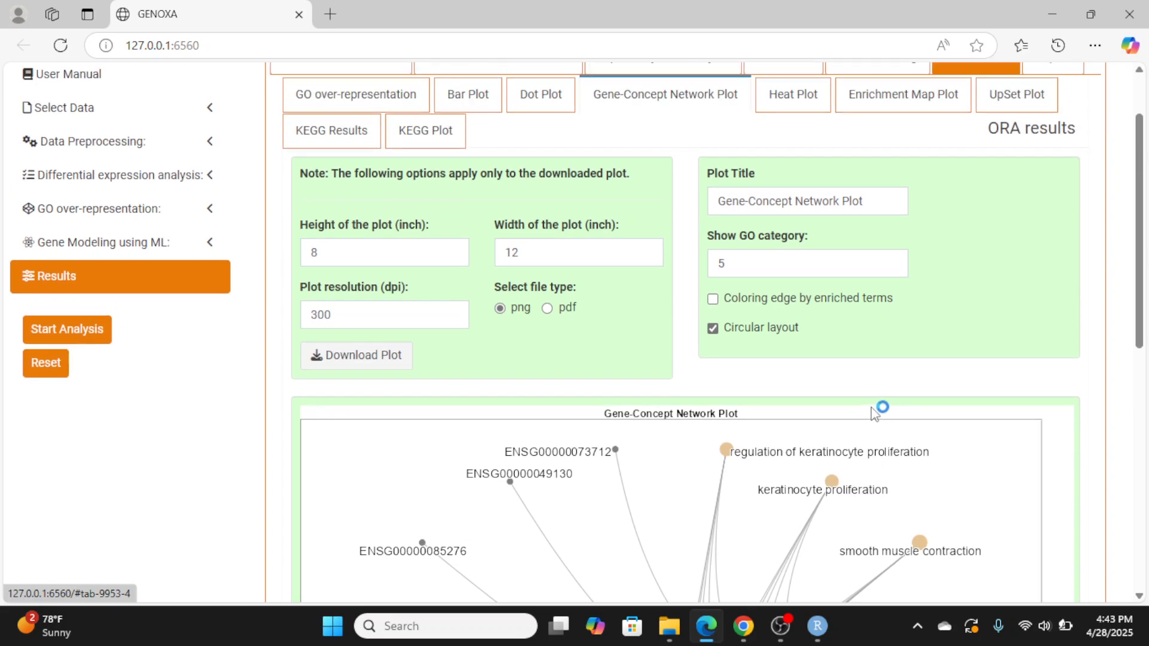
Turn off the network plot's circular layout, inspect the non-circular network, and turn the circular layout back on
{"action": "left_click", "coordinate": [712, 329]}
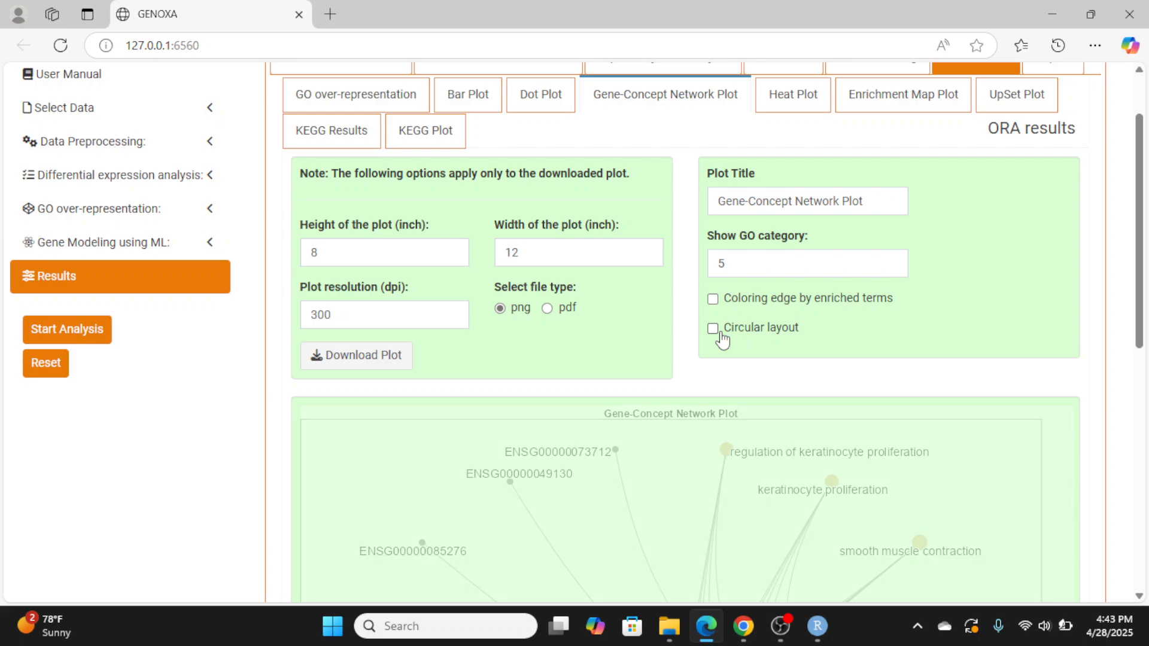
{"action": "scroll", "coordinate": [724, 342], "scroll_direction": "down", "scroll_amount": 5}
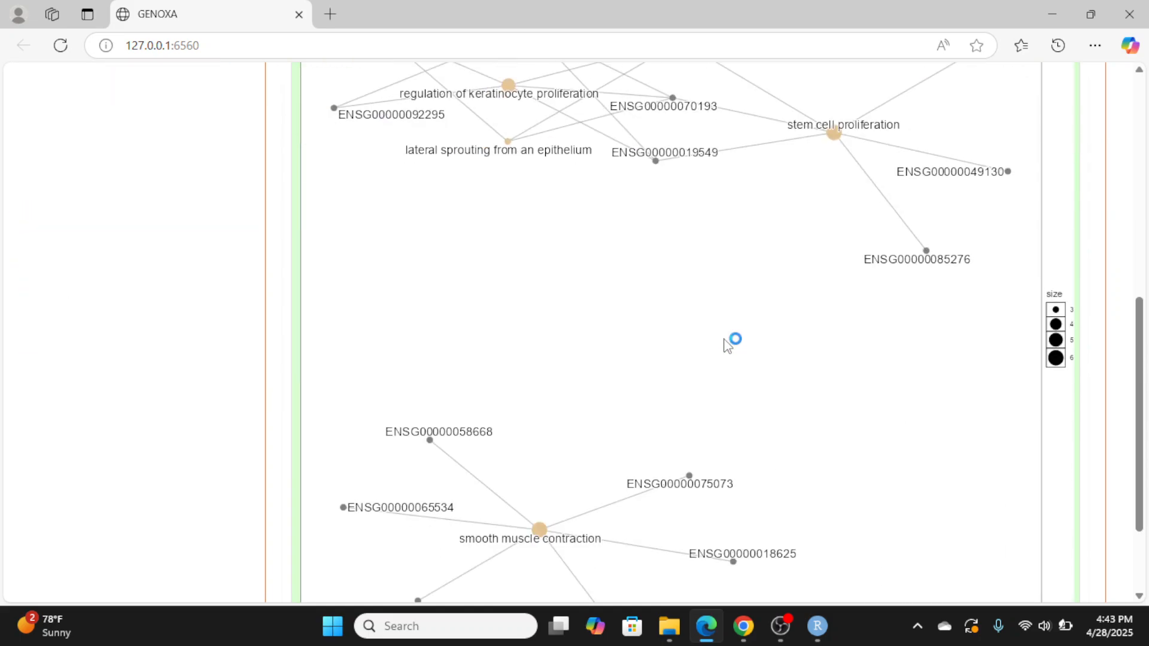
{"action": "scroll", "coordinate": [728, 343], "scroll_direction": "down", "scroll_amount": 2}
{"action": "scroll", "coordinate": [729, 341], "scroll_direction": "up", "scroll_amount": 6}
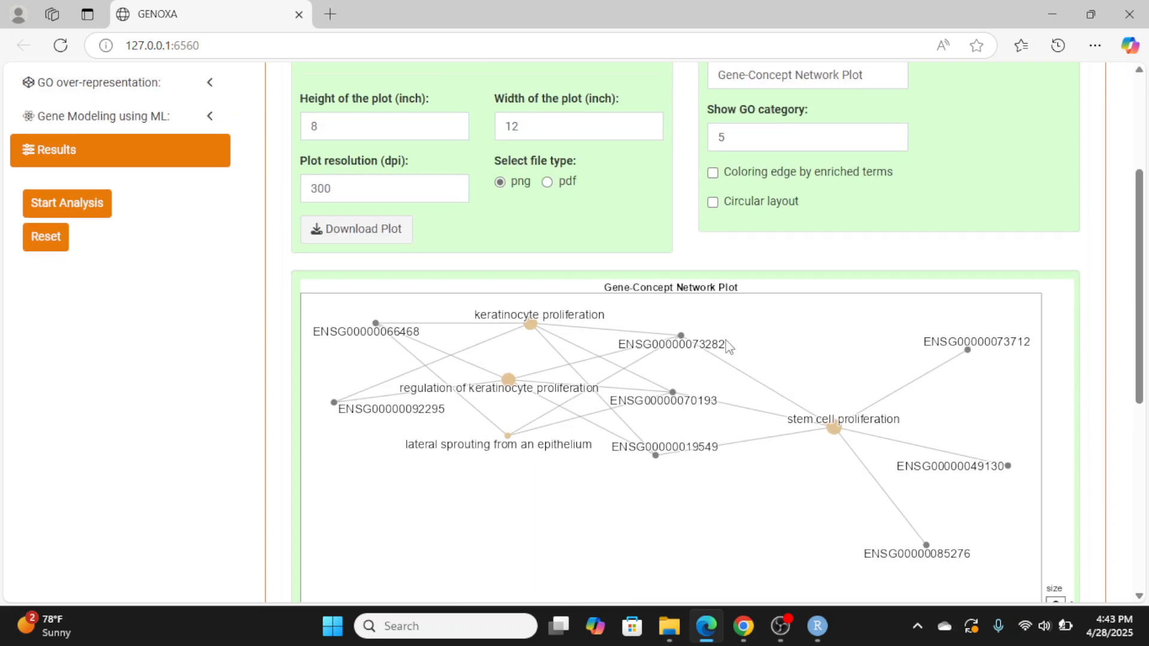
{"action": "left_click", "coordinate": [713, 203]}
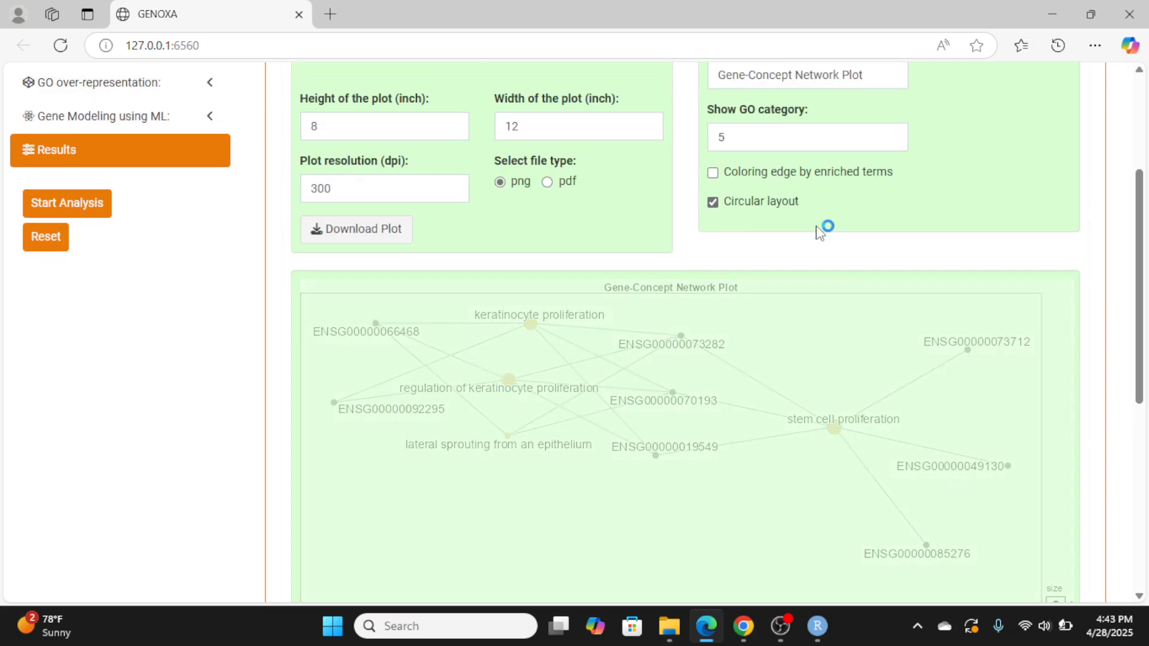
Color the gene-concept network's edges by enriched terms and review the colored network with its category legend
{"action": "left_click", "coordinate": [718, 175]}
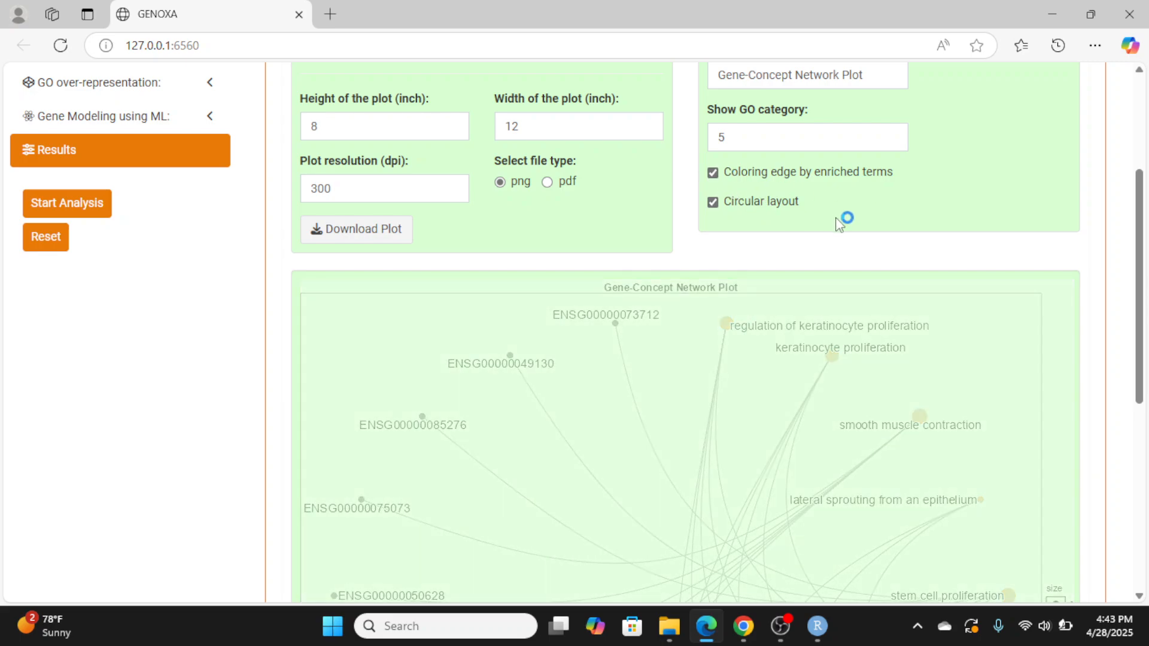
{"action": "scroll", "coordinate": [841, 225], "scroll_direction": "down", "scroll_amount": 5}
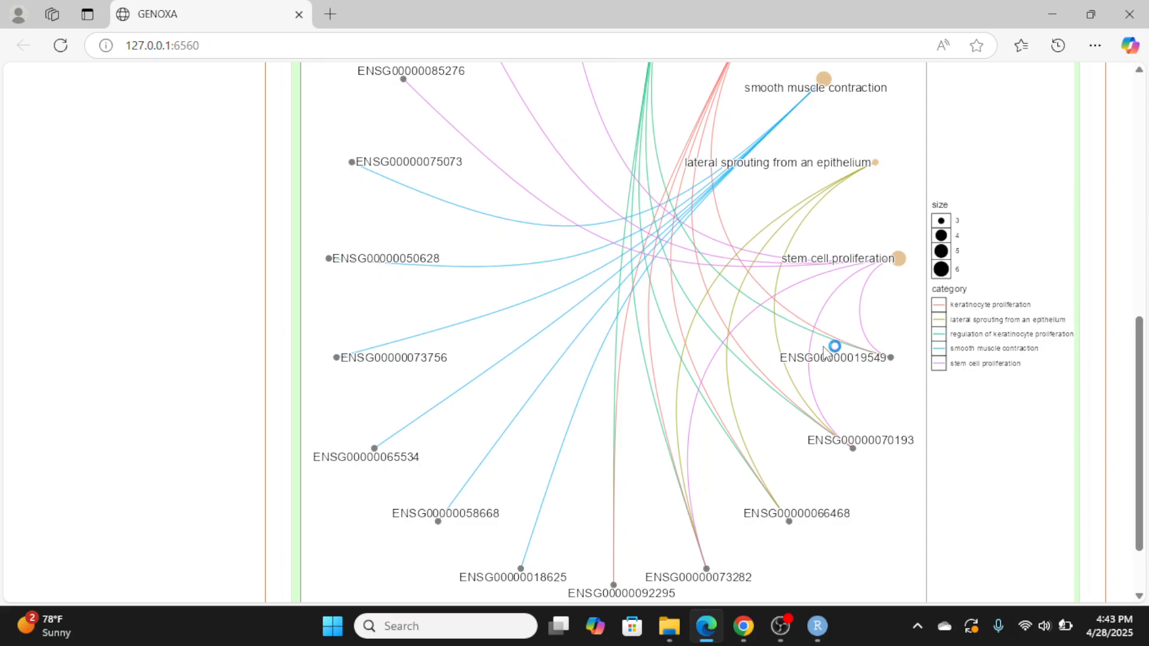
{"action": "scroll", "coordinate": [826, 336], "scroll_direction": "up", "scroll_amount": 8}
Open the heat plot of the GO results and examine its enriched terms and plot options
{"action": "left_click", "coordinate": [796, 151]}
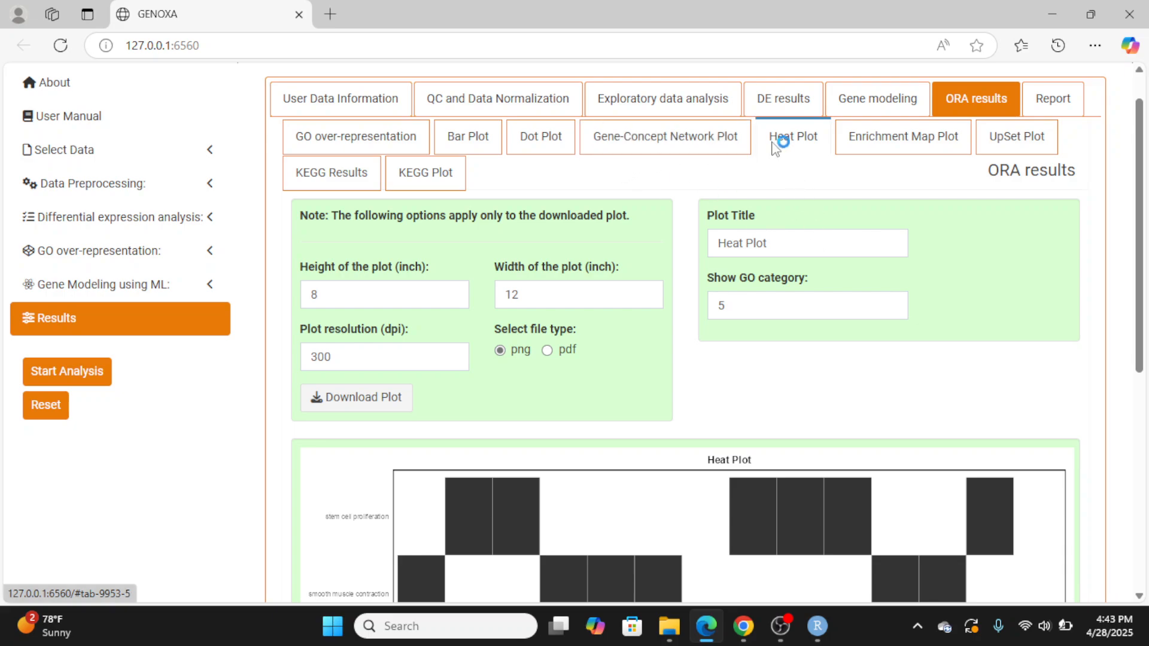
{"action": "scroll", "coordinate": [906, 336], "scroll_direction": "down", "scroll_amount": 7}
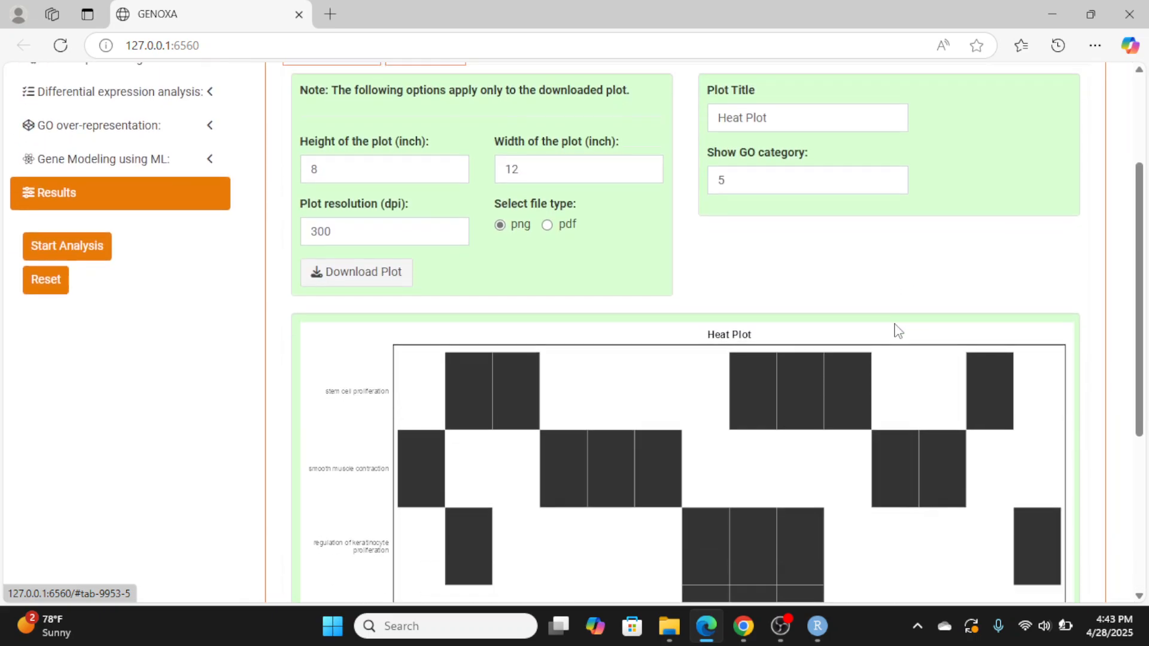
{"action": "scroll", "coordinate": [439, 390], "scroll_direction": "up", "scroll_amount": 5}
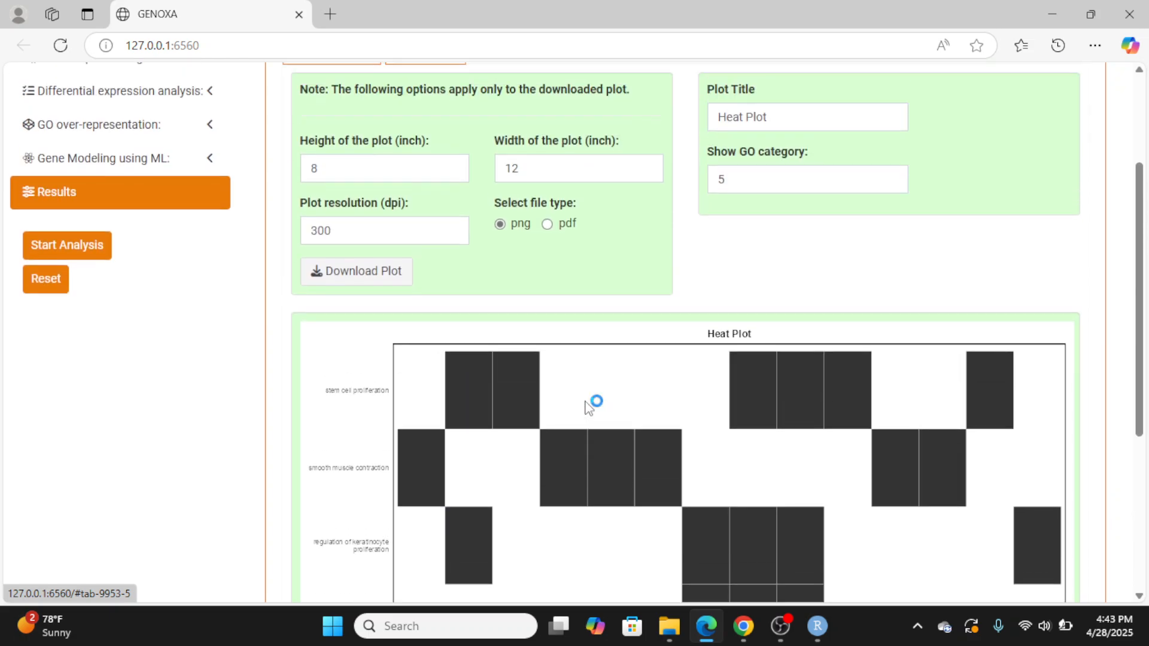
{"action": "scroll", "coordinate": [586, 410], "scroll_direction": "up", "scroll_amount": 2}
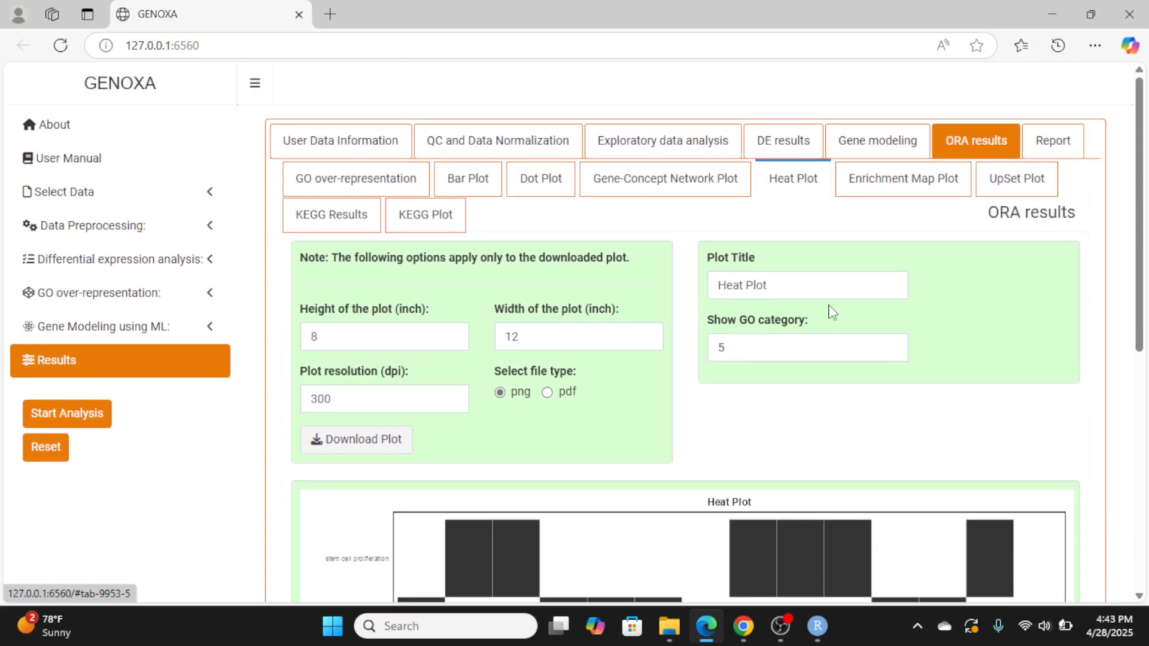
Open the enrichment map plot and examine its term clusters, gene-number and p.adjust legends, and options
{"action": "left_click", "coordinate": [898, 195]}
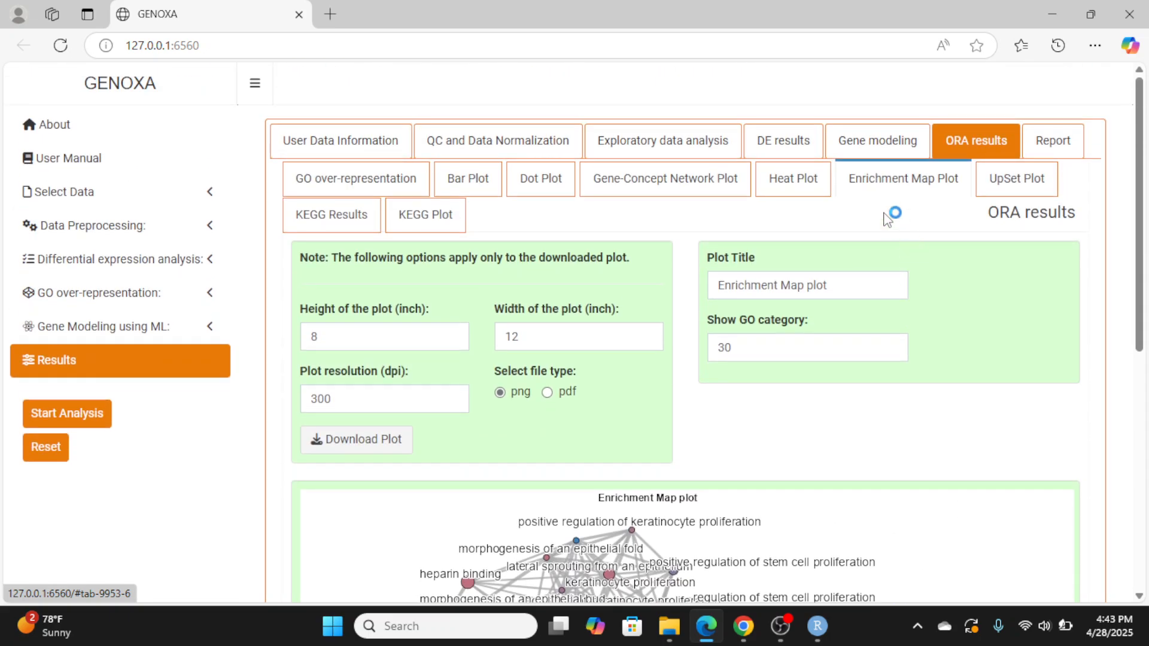
{"action": "scroll", "coordinate": [944, 343], "scroll_direction": "down", "scroll_amount": 7}
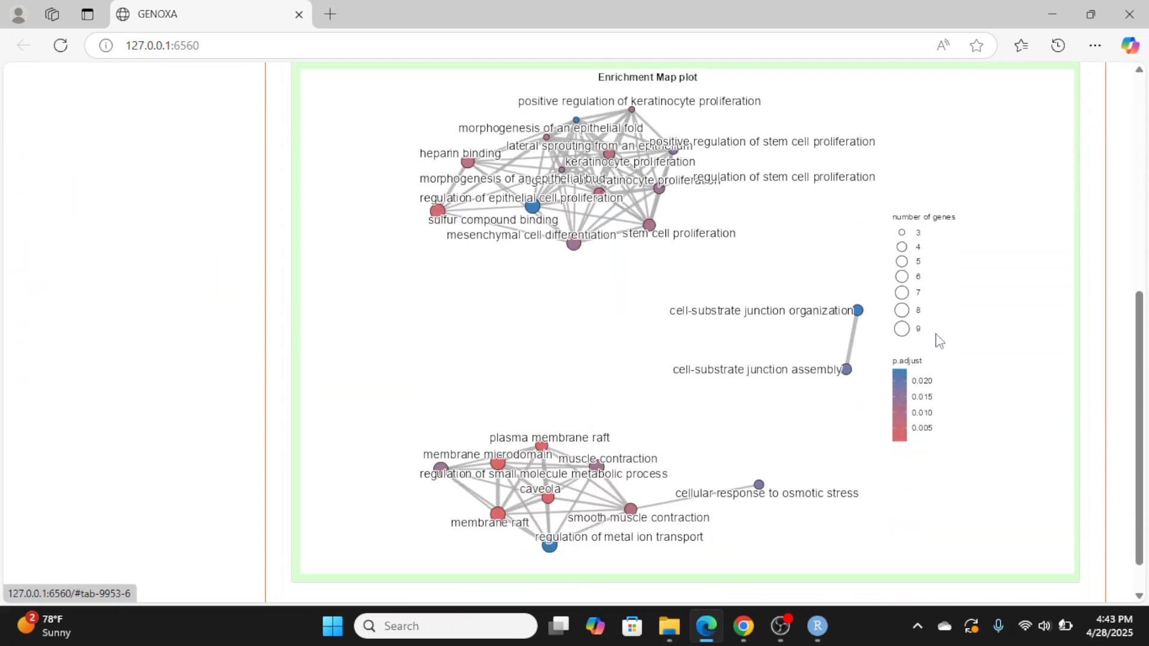
{"action": "scroll", "coordinate": [940, 336], "scroll_direction": "up", "scroll_amount": 1}
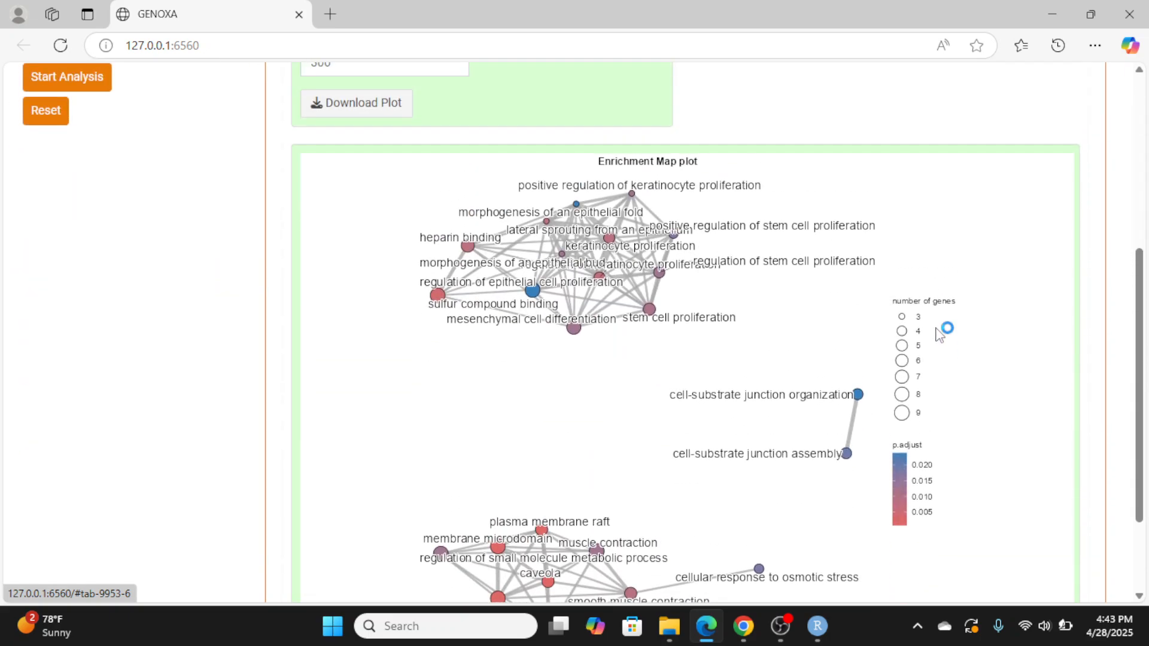
{"action": "scroll", "coordinate": [940, 335], "scroll_direction": "up", "scroll_amount": 5}
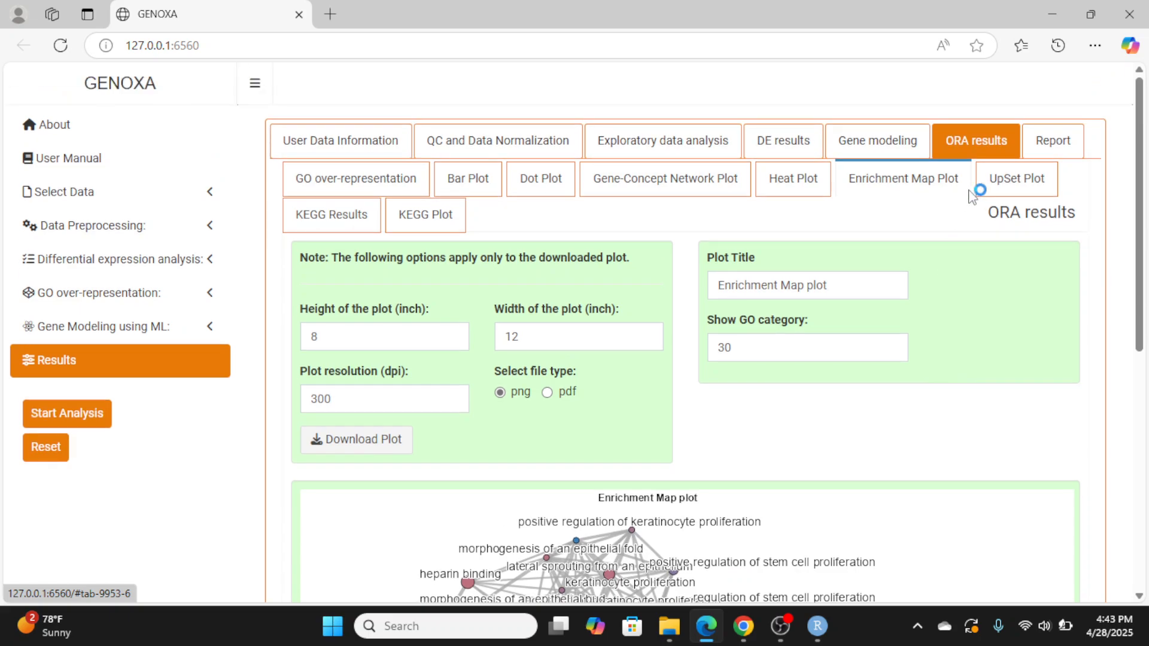
Open the UpSet plot and examine the gene overlaps between GO terms and its category option
{"action": "left_click", "coordinate": [982, 186]}
{"action": "scroll", "coordinate": [913, 332], "scroll_direction": "down", "scroll_amount": 8}
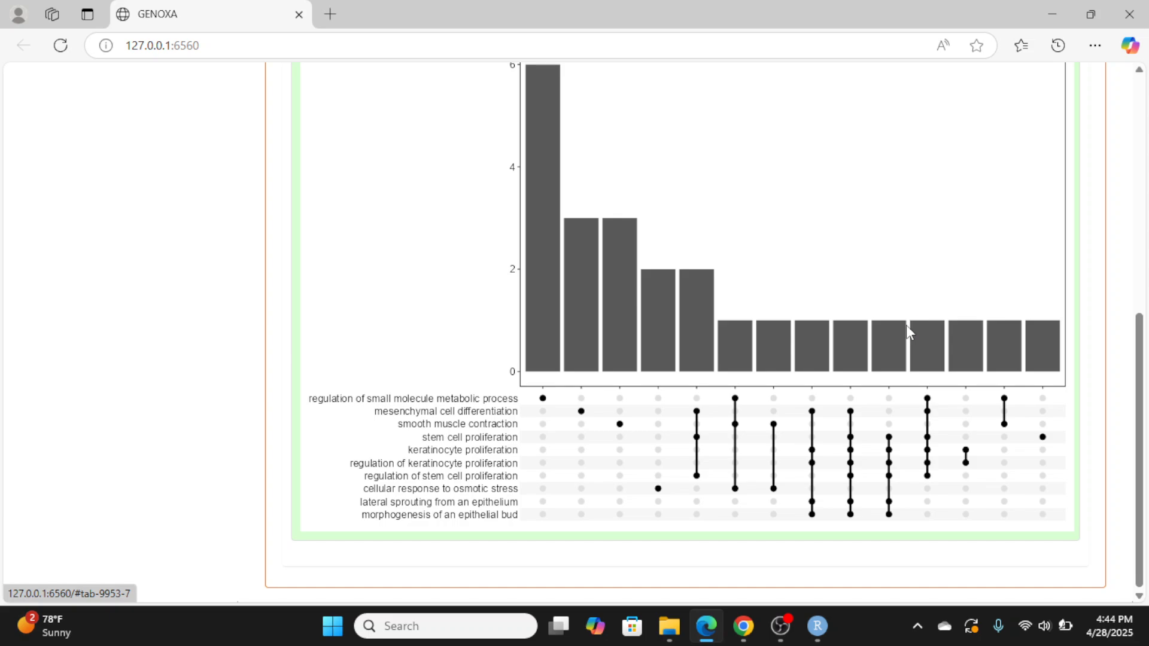
{"action": "scroll", "coordinate": [906, 325], "scroll_direction": "up", "scroll_amount": 10}
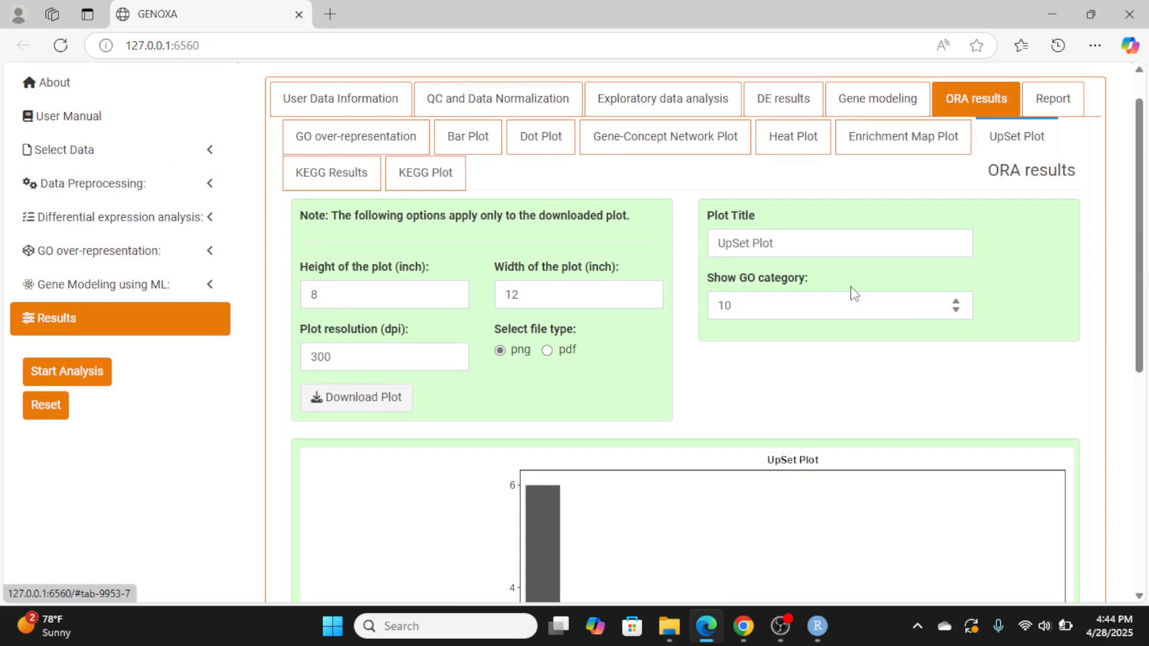
Check the KEGG results table and the KEGG pathway plot options, and return to the KEGG results
{"action": "left_click", "coordinate": [373, 179]}
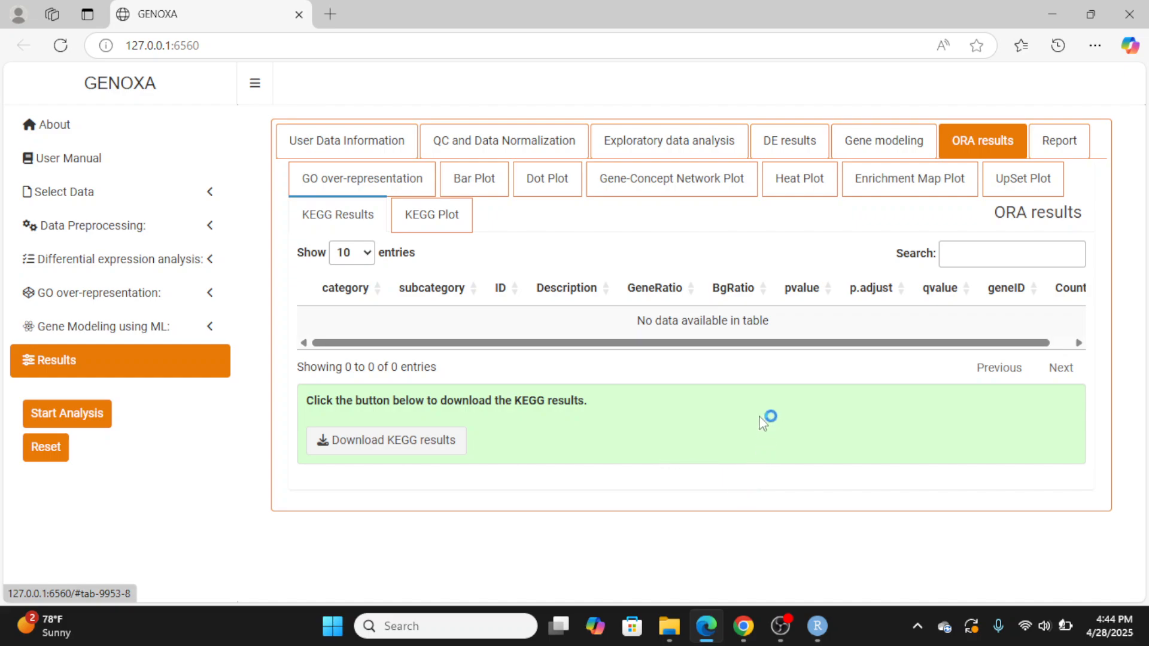
{"action": "left_click", "coordinate": [457, 223]}
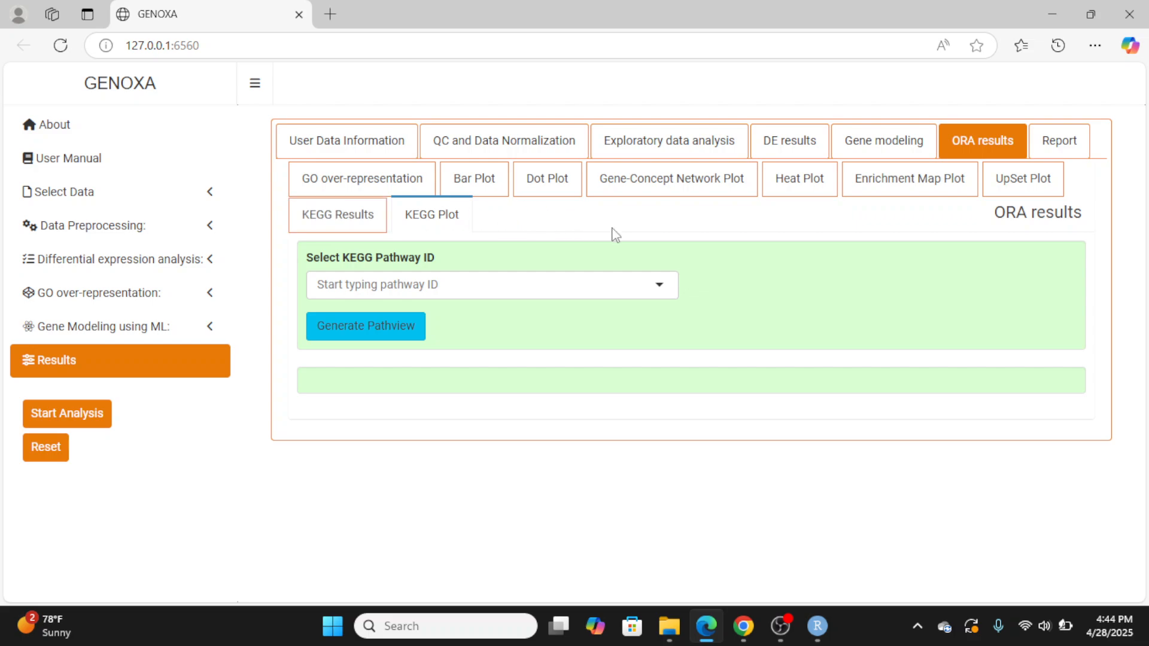
{"action": "left_click", "coordinate": [317, 226]}
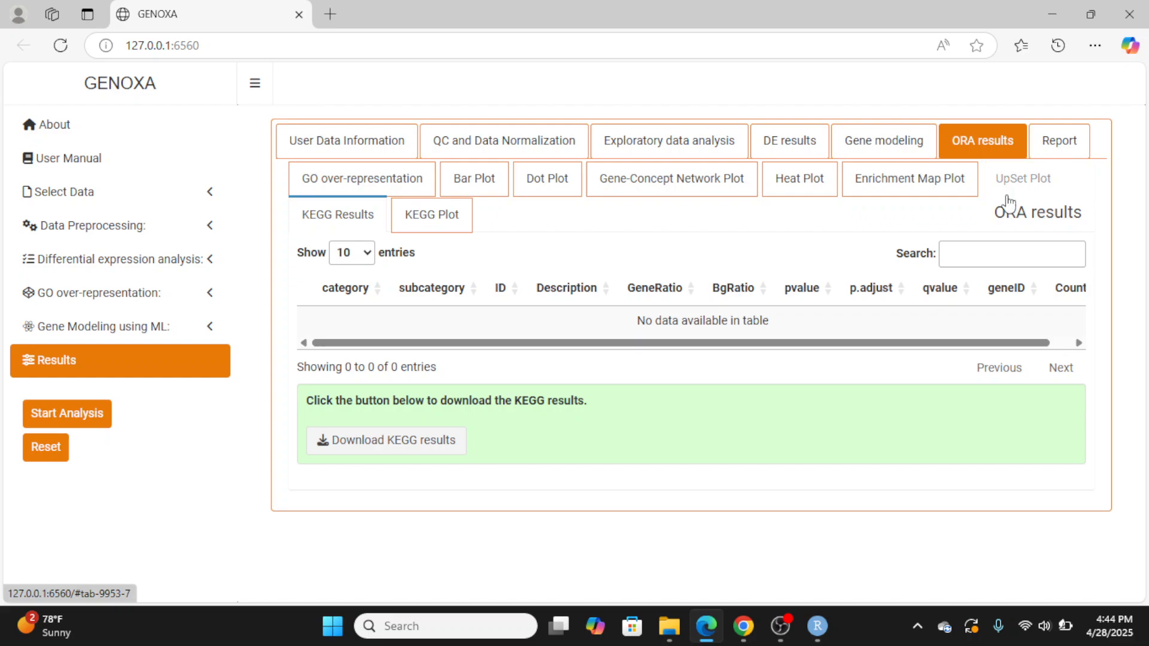
Download the data analysis report in PDF format and open the downloaded file
{"action": "left_click", "coordinate": [1072, 150]}
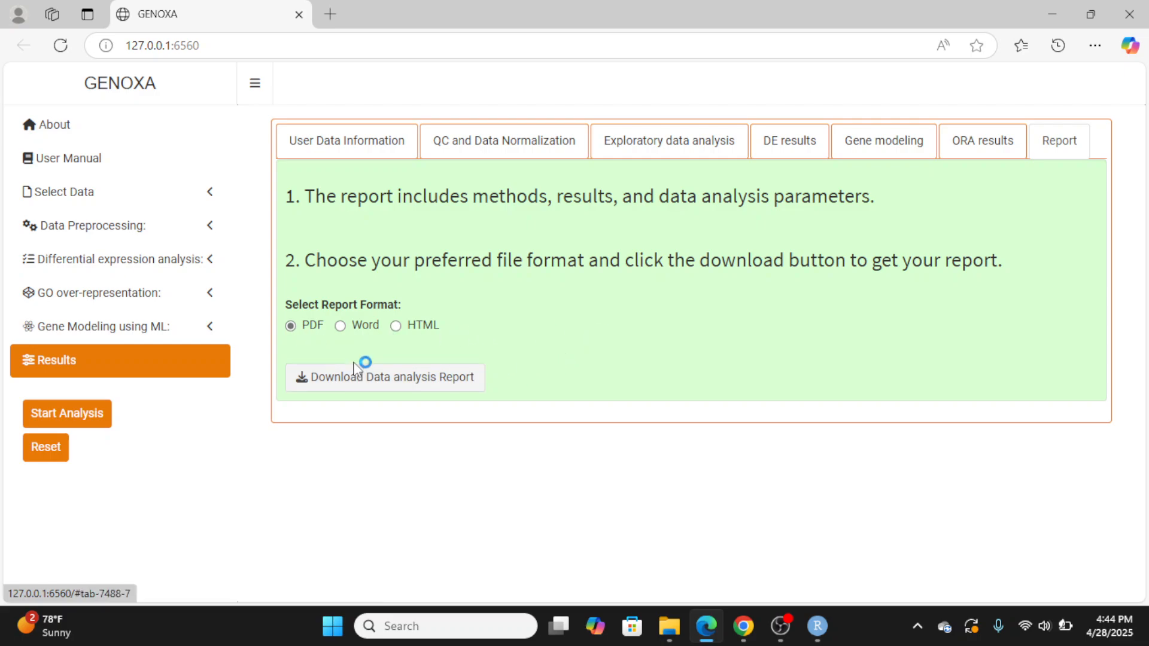
{"action": "left_click", "coordinate": [359, 387]}
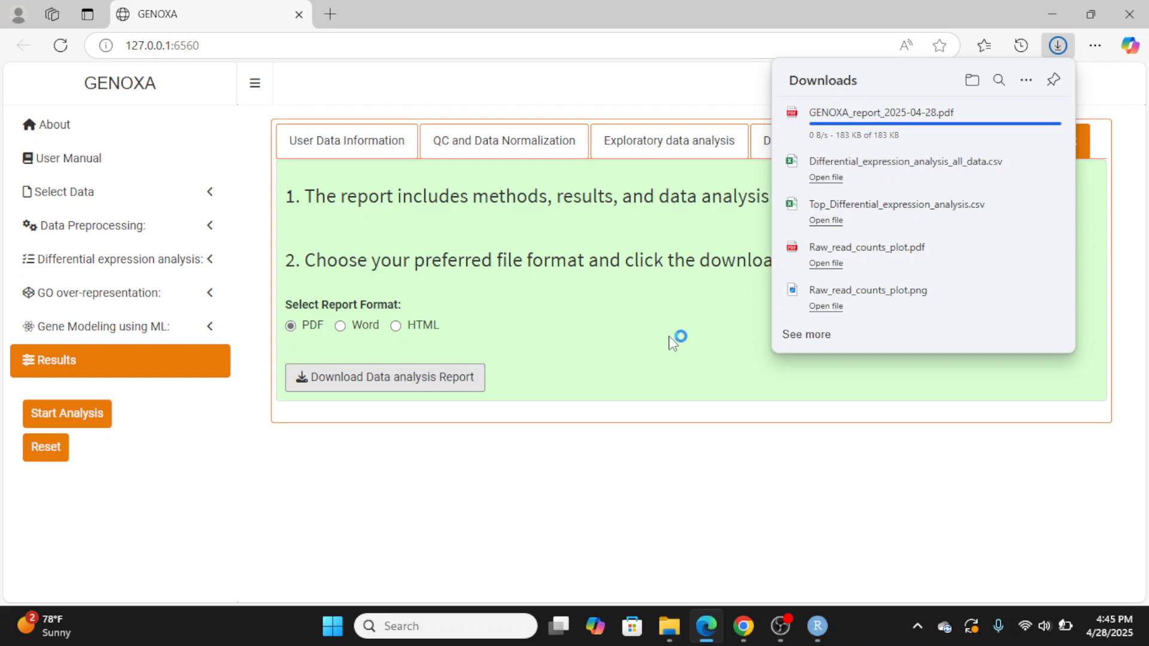
{"action": "left_click", "coordinate": [907, 123]}
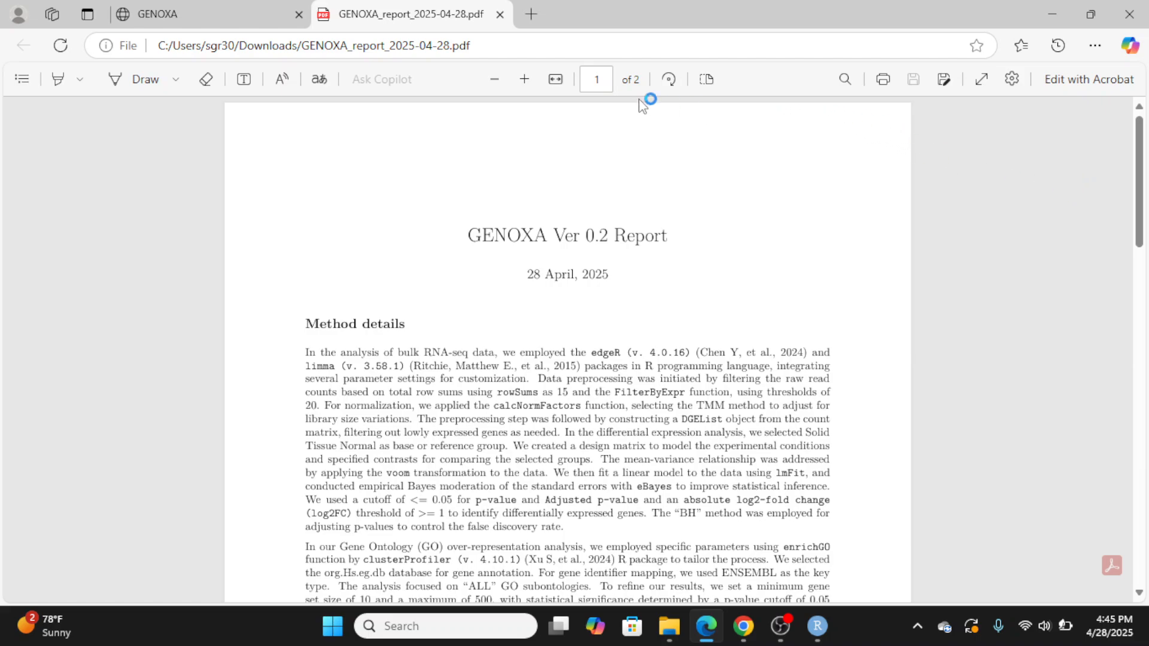
Read the PDF report's method details, results, parameter summary and references, and close the report
{"action": "left_click", "coordinate": [524, 79]}
{"action": "left_click", "coordinate": [524, 79]}
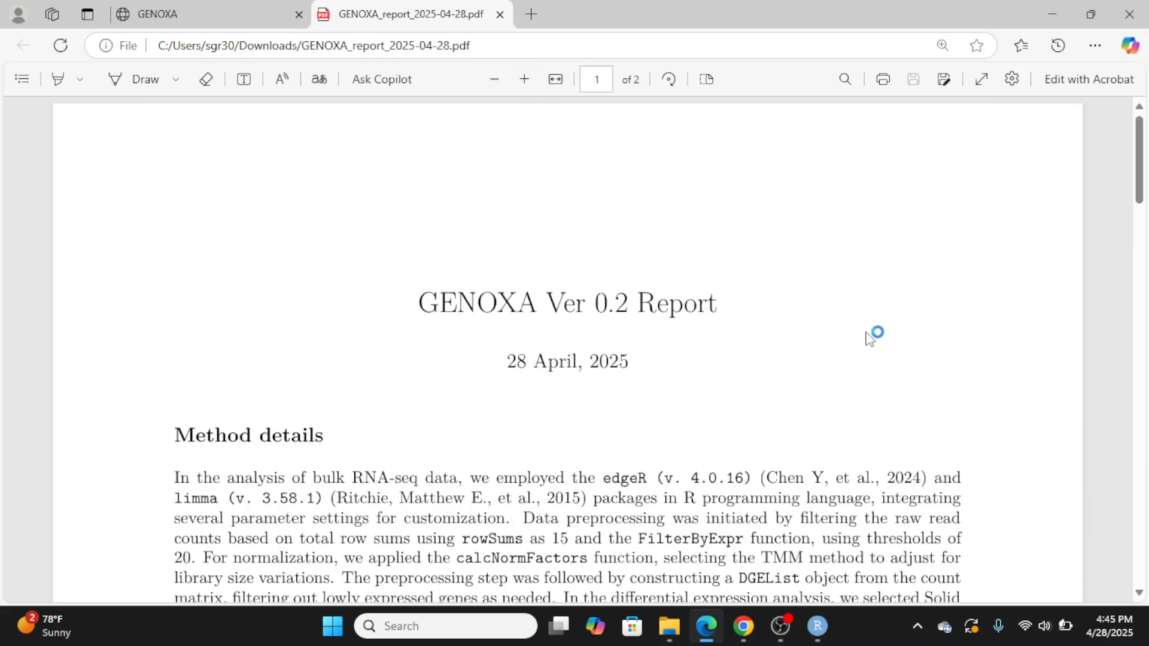
{"action": "scroll", "coordinate": [872, 333], "scroll_direction": "down", "scroll_amount": 3}
{"action": "scroll", "coordinate": [865, 328], "scroll_direction": "down", "scroll_amount": 3}
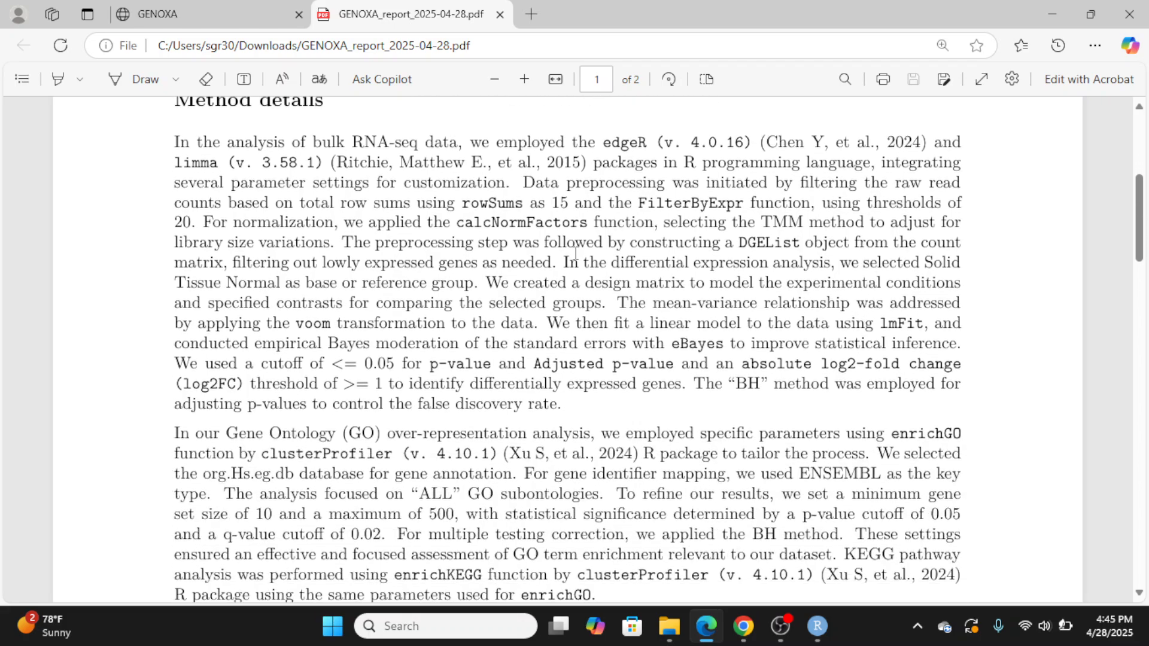
{"action": "scroll", "coordinate": [485, 242], "scroll_direction": "down", "scroll_amount": 12}
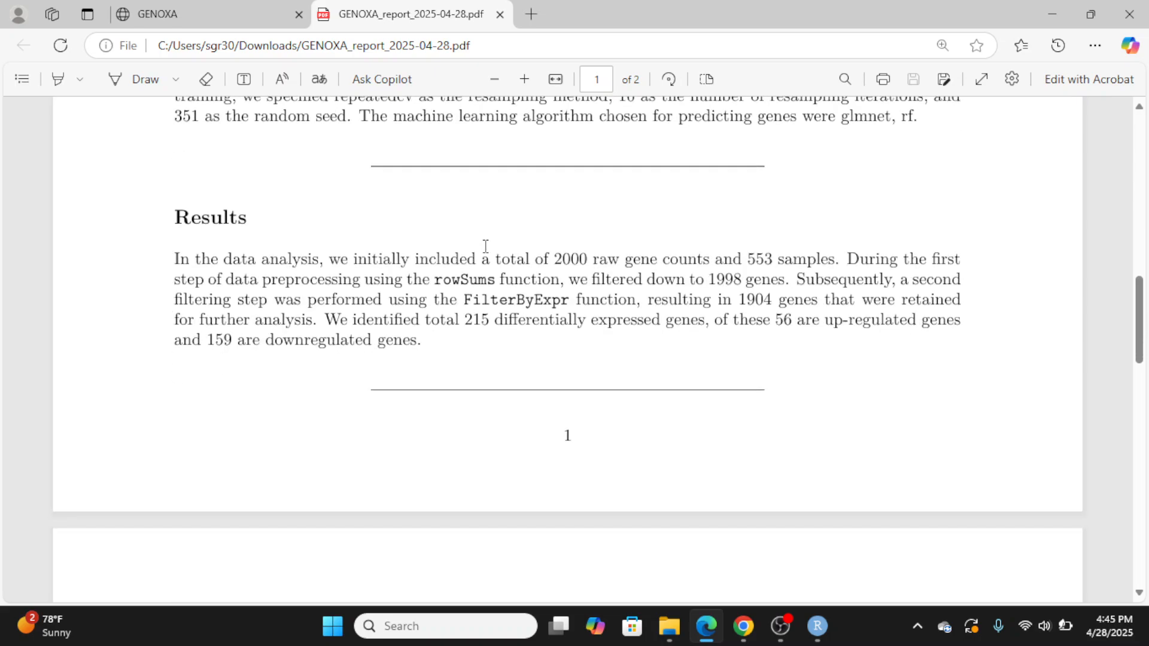
{"action": "scroll", "coordinate": [488, 244], "scroll_direction": "down", "scroll_amount": 7}
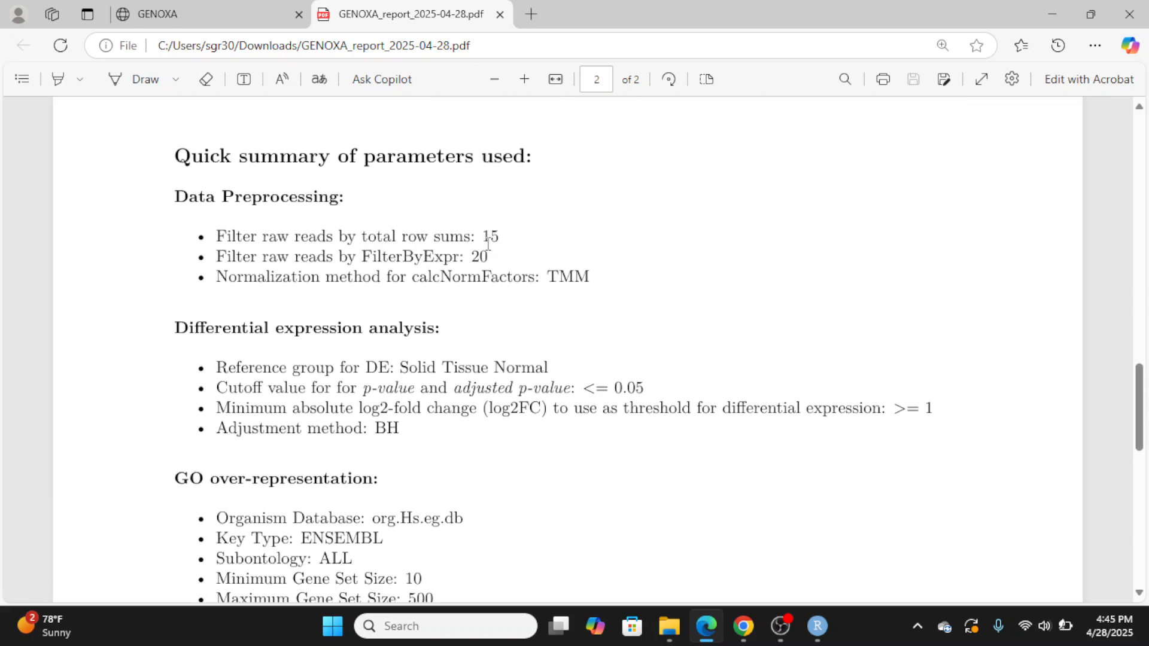
{"action": "scroll", "coordinate": [488, 243], "scroll_direction": "down", "scroll_amount": 1}
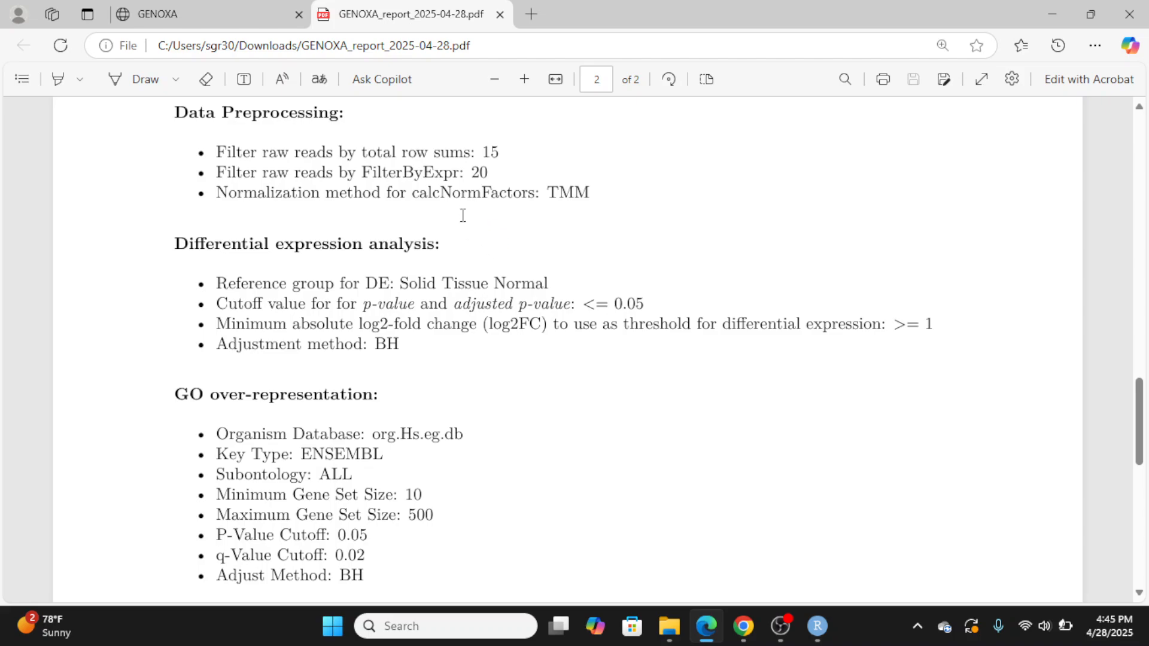
{"action": "scroll", "coordinate": [677, 381], "scroll_direction": "down", "scroll_amount": 4}
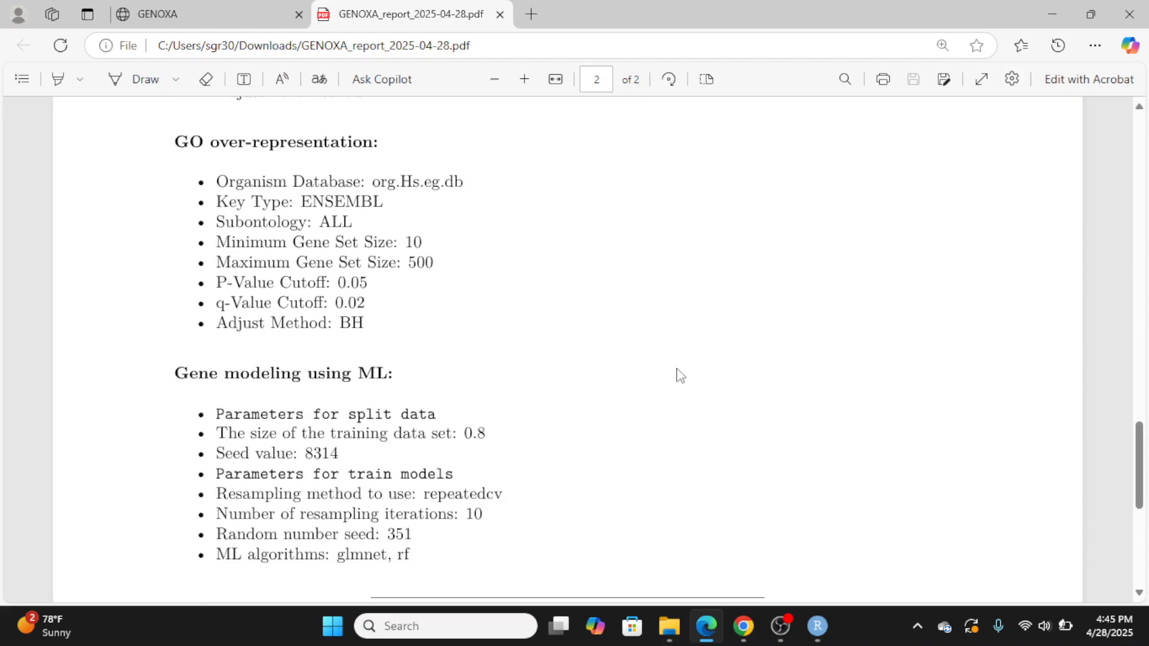
{"action": "scroll", "coordinate": [680, 376], "scroll_direction": "down", "scroll_amount": 8}
{"action": "scroll", "coordinate": [682, 377], "scroll_direction": "up", "scroll_amount": 17}
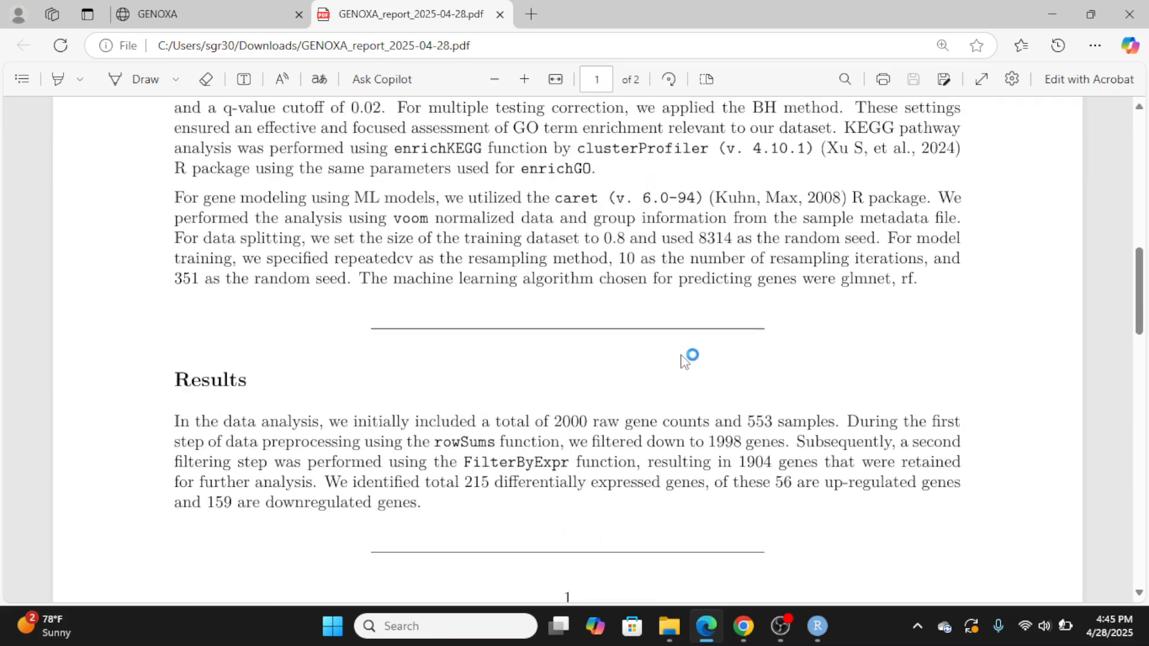
{"action": "scroll", "coordinate": [684, 359], "scroll_direction": "up", "scroll_amount": 5}
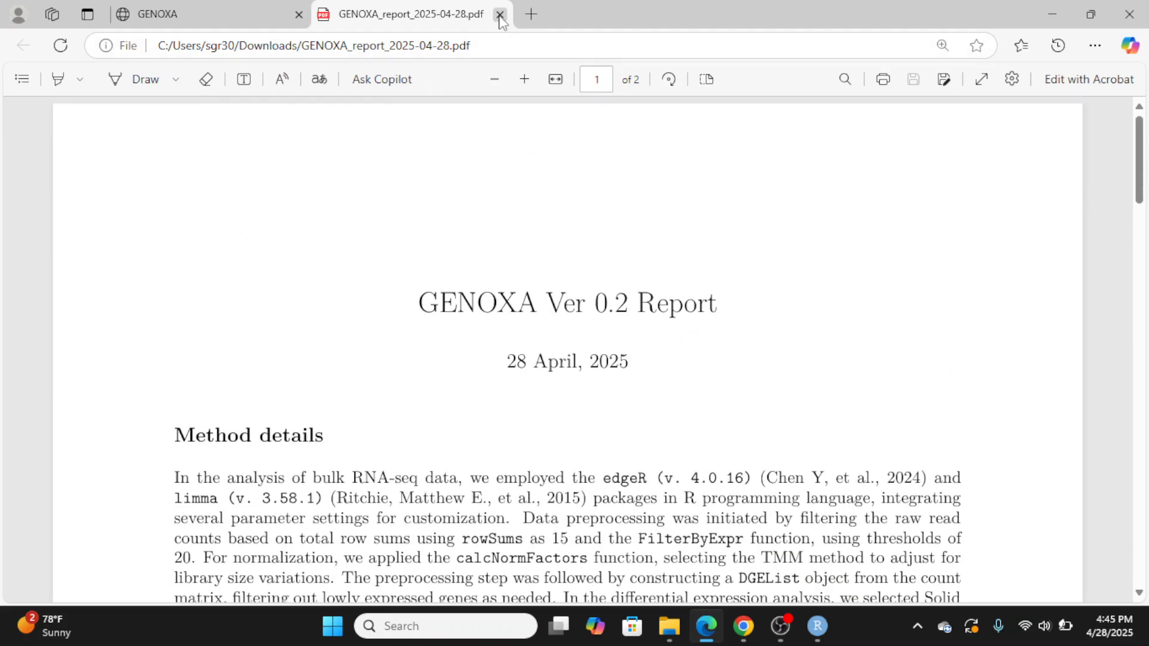
{"action": "left_click", "coordinate": [500, 15]}
Return to the GENOXA About page and check the available TCGA datasets and the gene count setting
{"action": "left_click", "coordinate": [134, 122]}
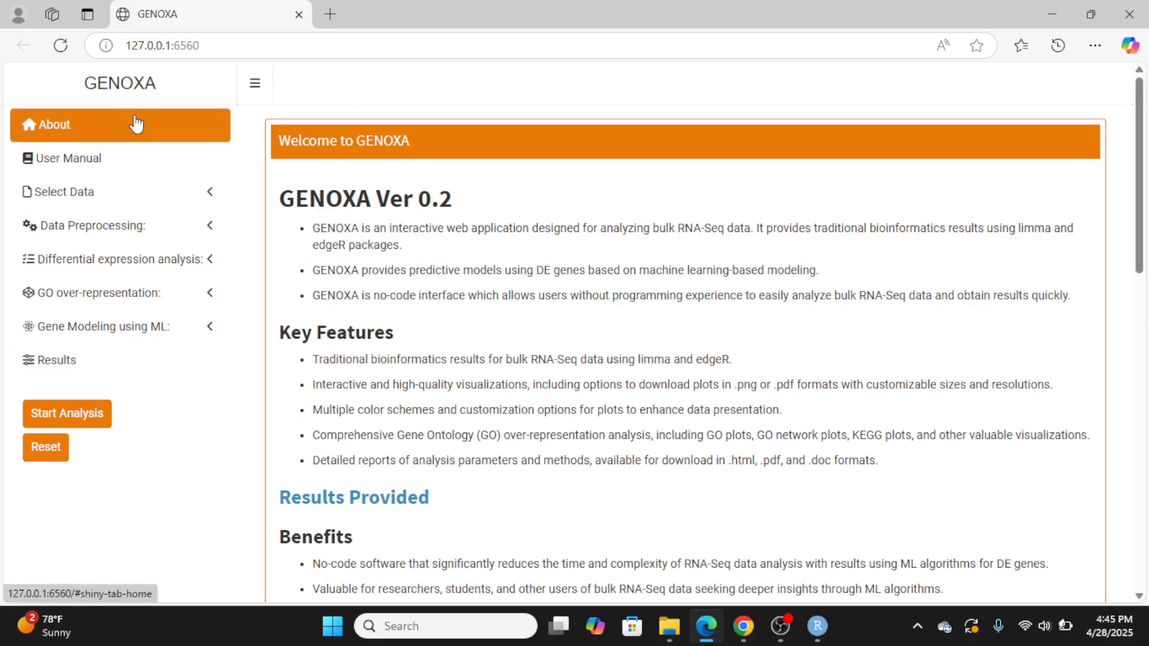
{"action": "left_click", "coordinate": [164, 192]}
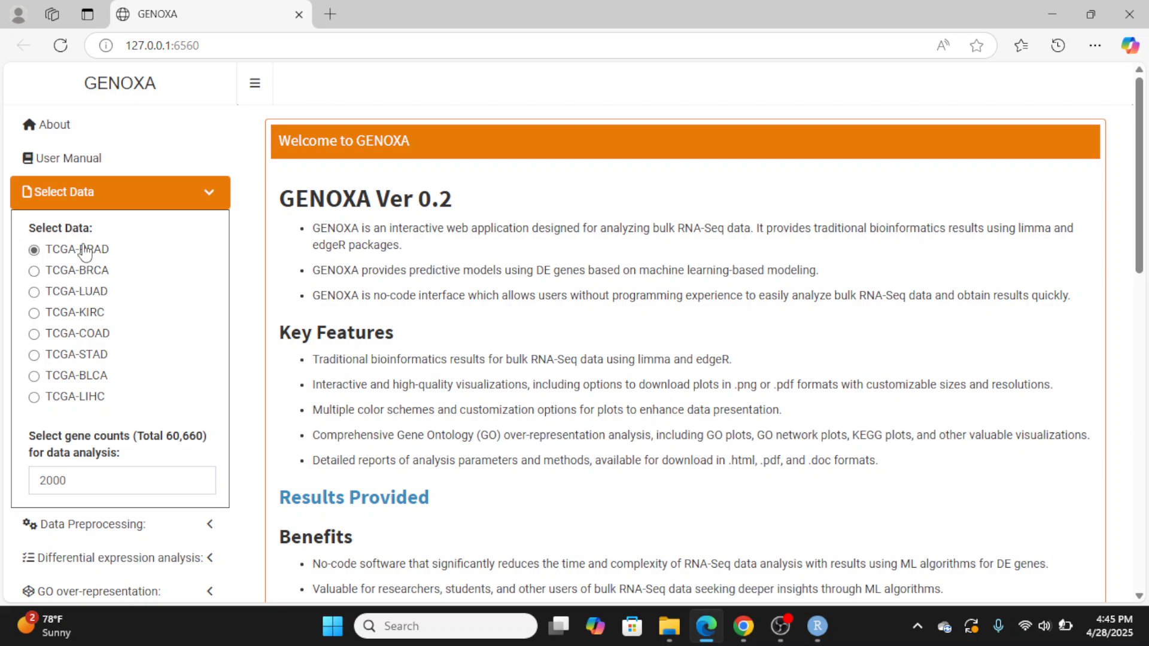
{"action": "left_click", "coordinate": [93, 202]}
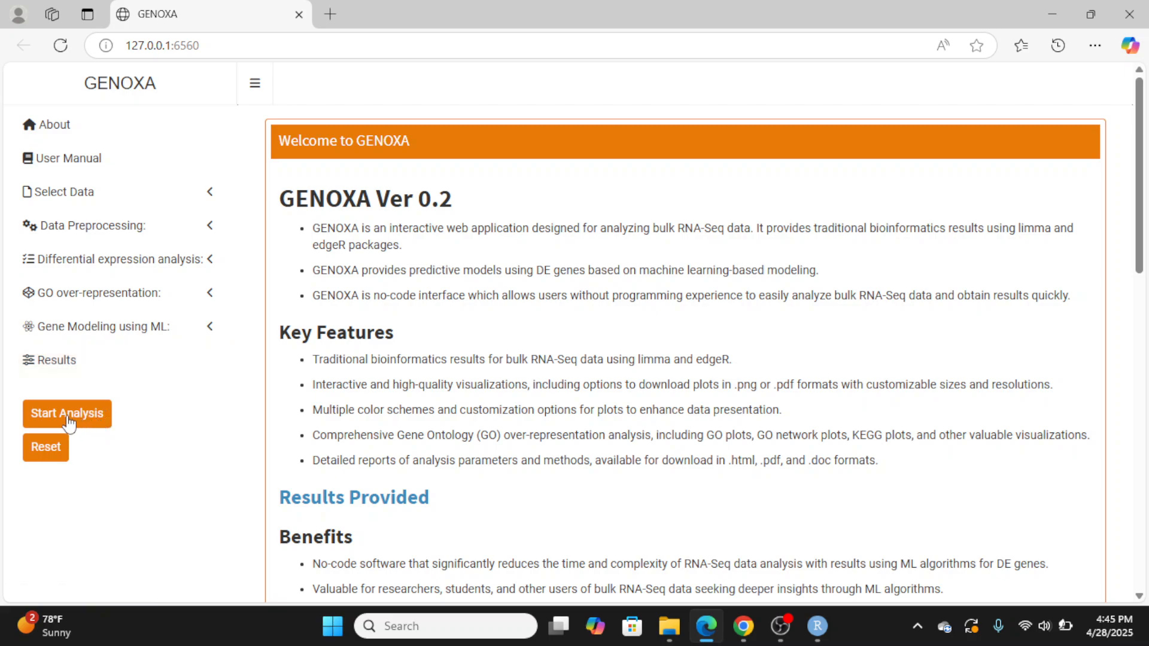
Reset GENOXA to clear the current analysis
{"action": "left_click", "coordinate": [84, 425]}
{"action": "left_click", "coordinate": [45, 455]}
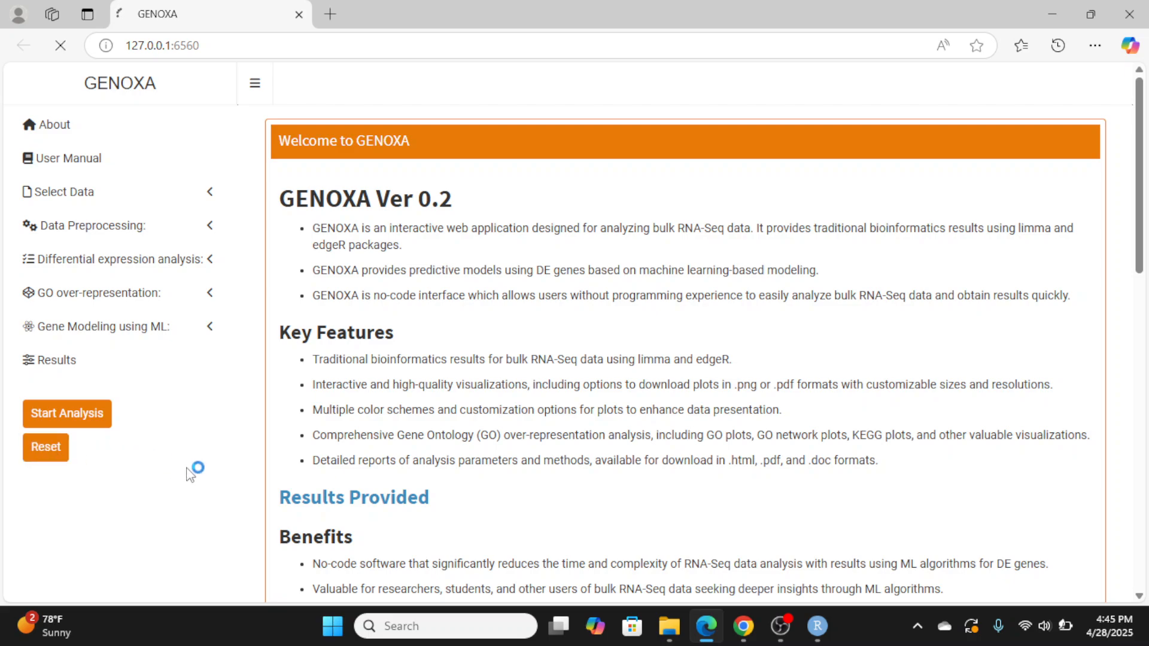